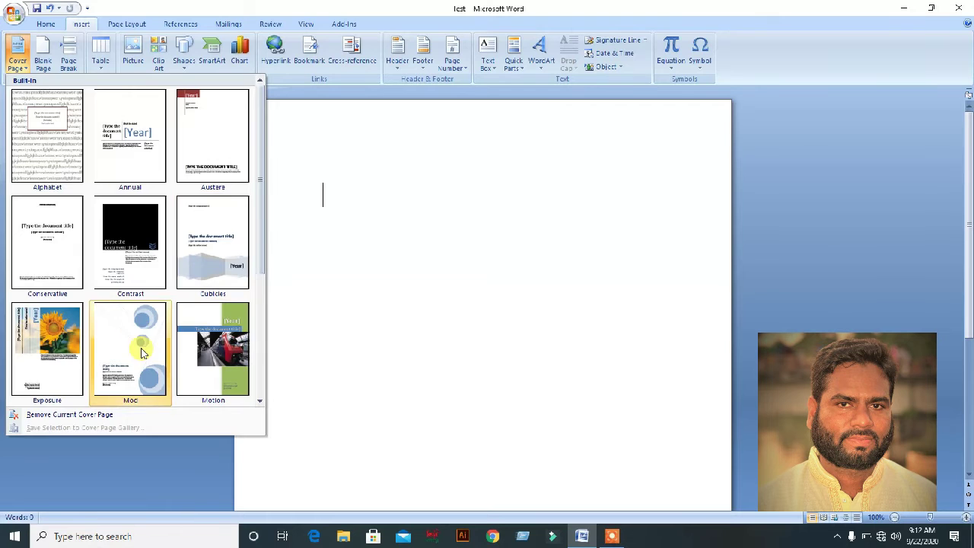
Try the Moc cover page, undo it, and insert the Puzzle cover page instead.
{"action": "left_click", "coordinate": [139, 347]}
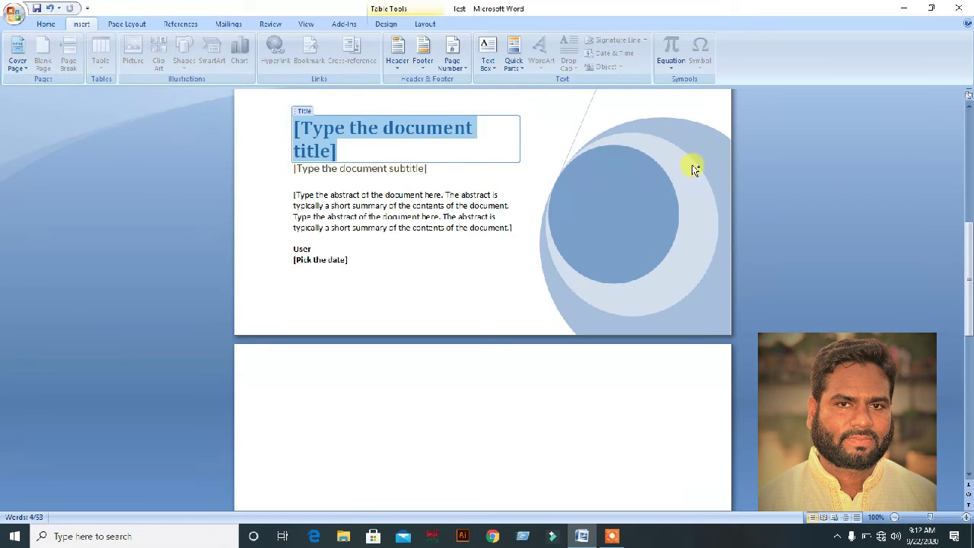
{"action": "key", "text": "ctrl+z"}
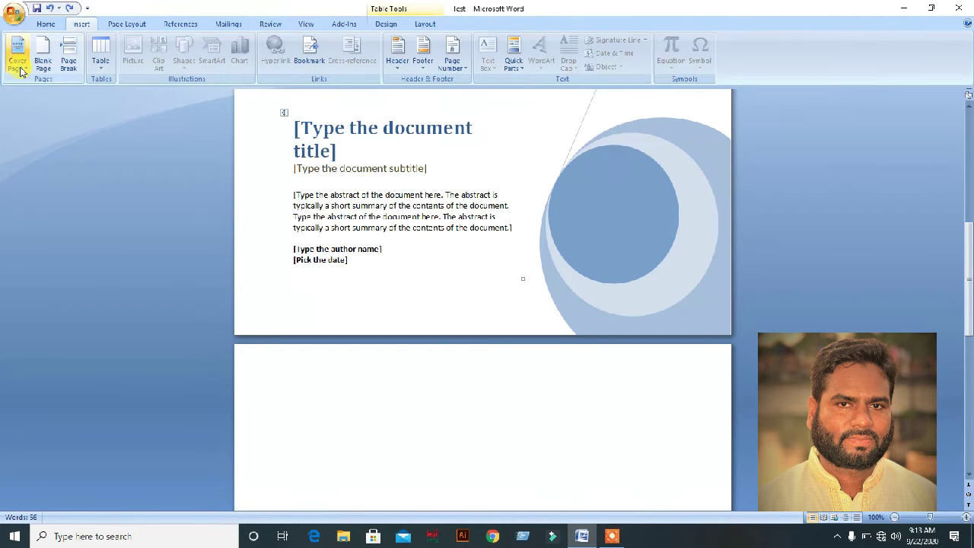
{"action": "left_click", "coordinate": [17, 58]}
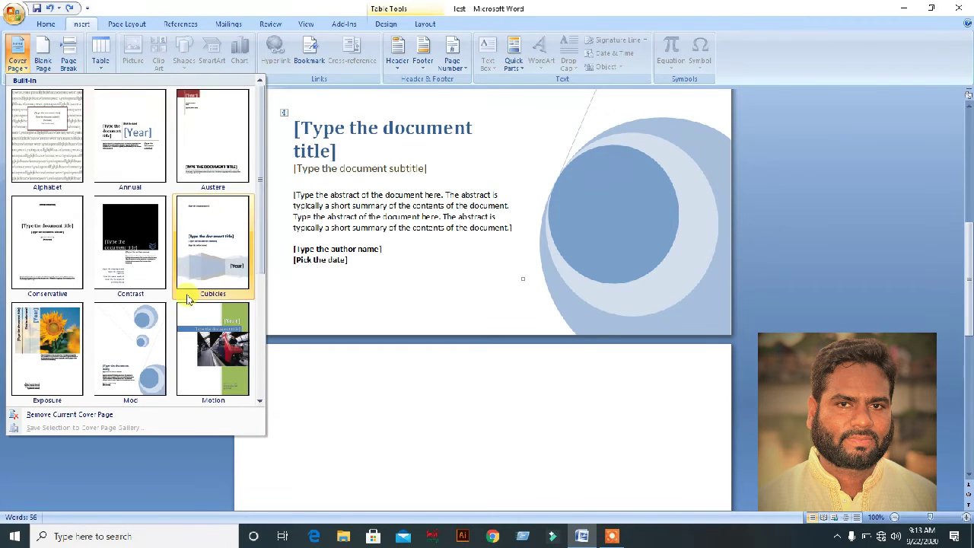
{"action": "scroll", "coordinate": [190, 319], "scroll_direction": "down", "scroll_amount": 2}
{"action": "left_click", "coordinate": [118, 239]}
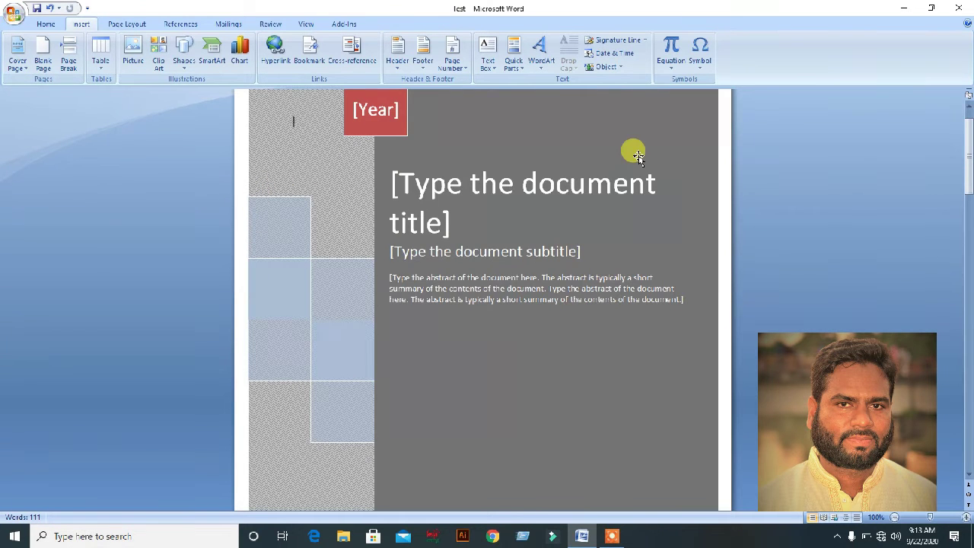
Check the title, subtitle and abstract placeholders, then select the small upper-left rectangle for formatting.
{"action": "left_click", "coordinate": [546, 176]}
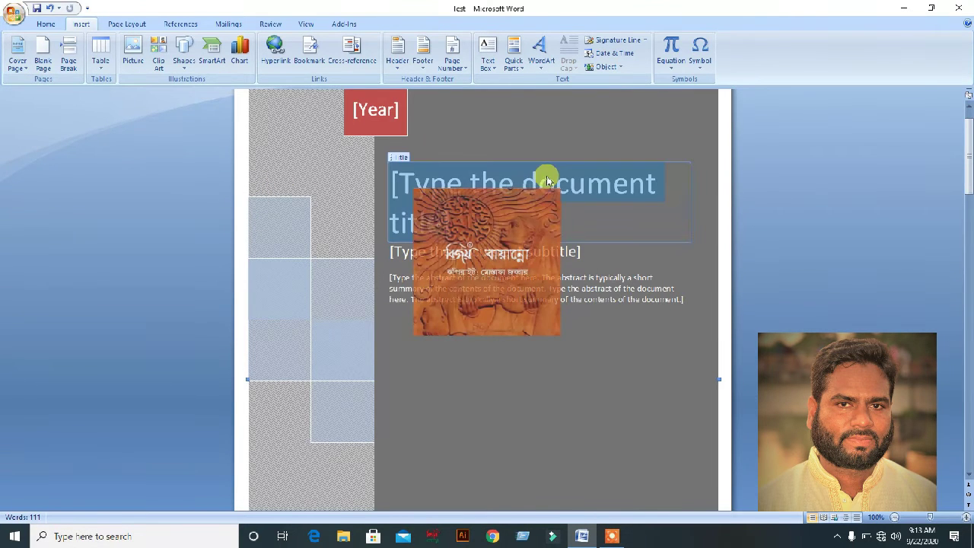
{"action": "left_click", "coordinate": [389, 254]}
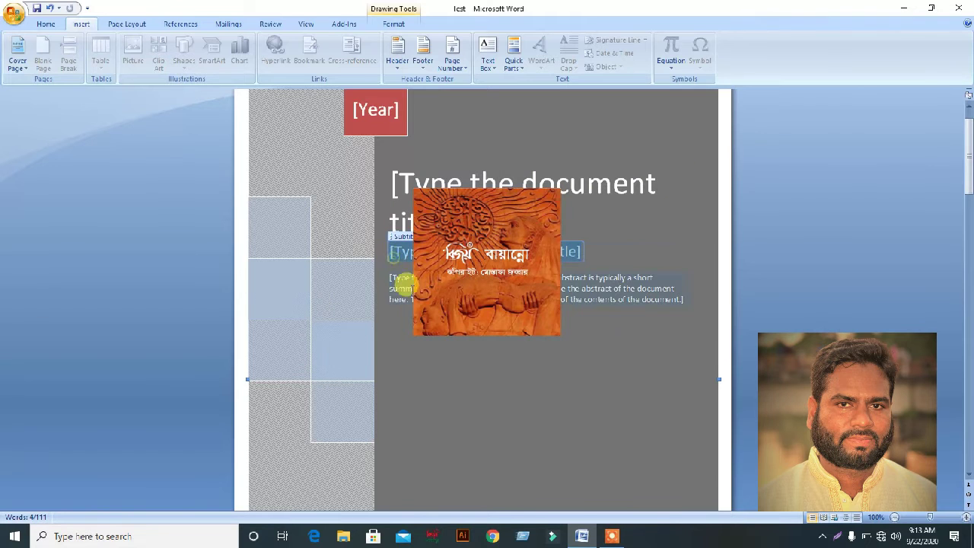
{"action": "left_click", "coordinate": [399, 290]}
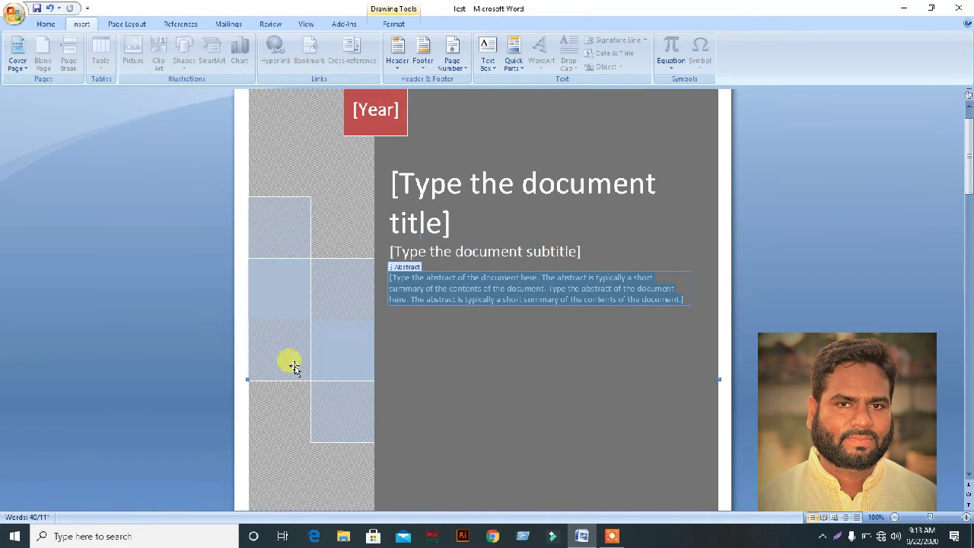
{"action": "left_click", "coordinate": [279, 237]}
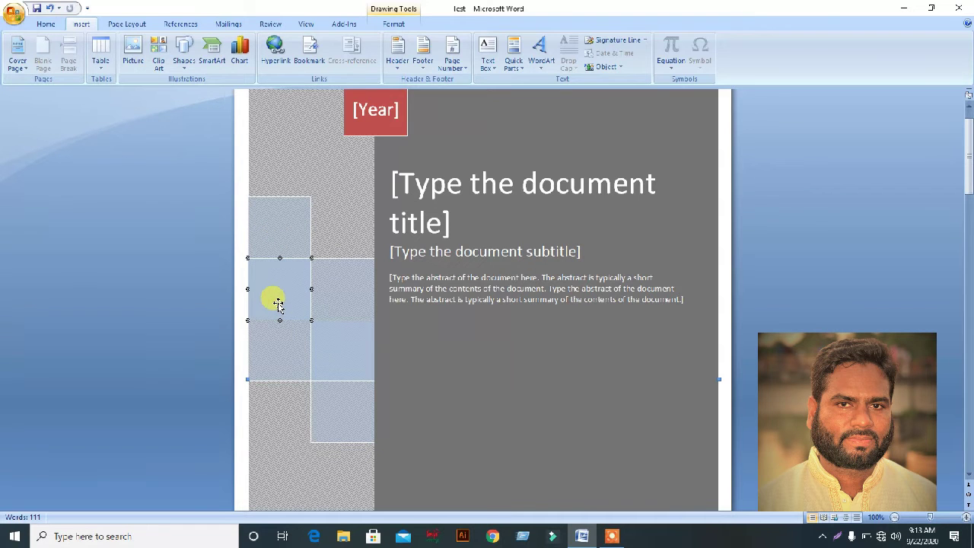
{"action": "double_click", "coordinate": [289, 225]}
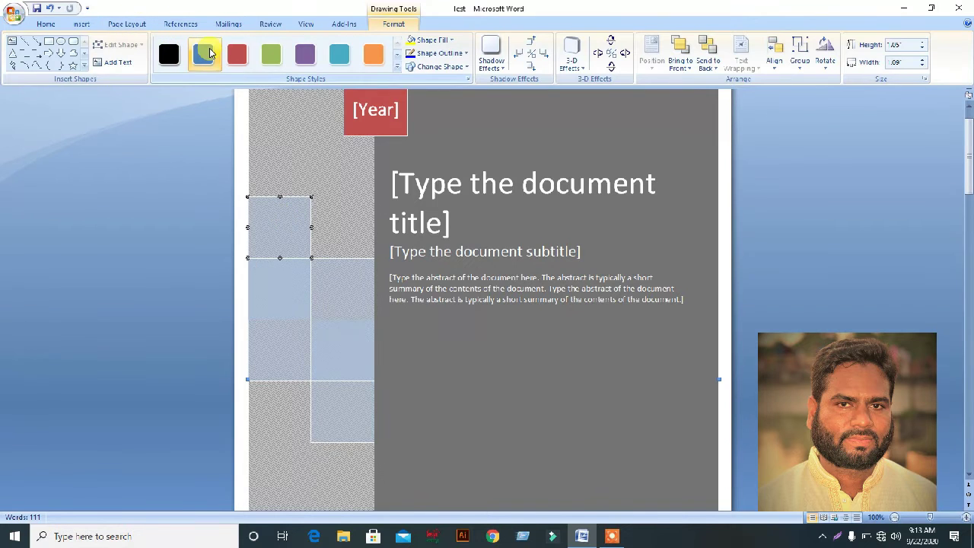
Give the small upper-left rectangle a blue shape style.
{"action": "left_click", "coordinate": [207, 53]}
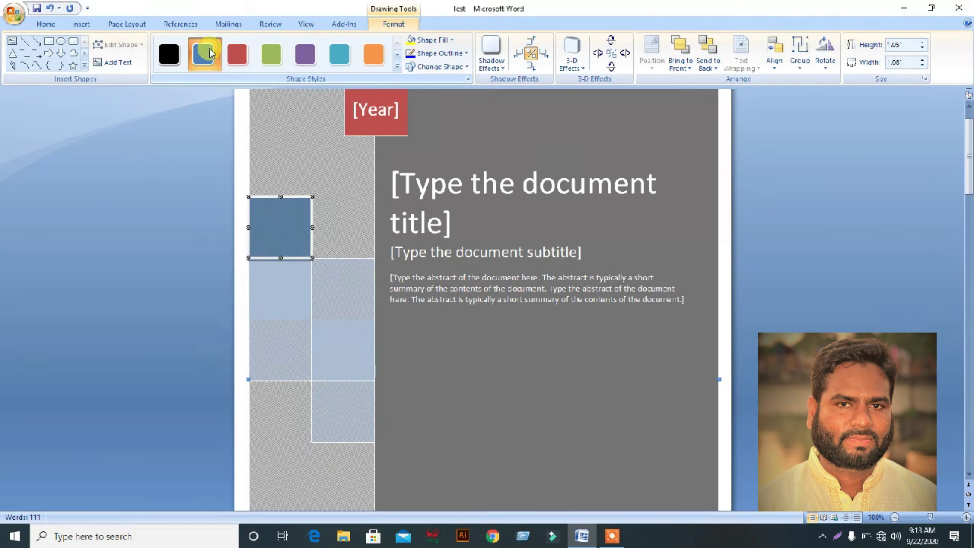
{"action": "left_click", "coordinate": [454, 41]}
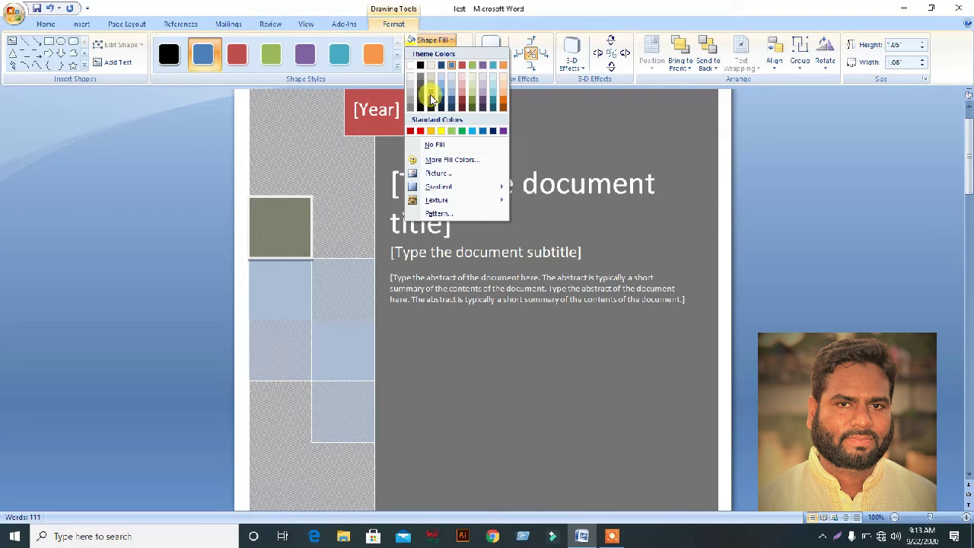
{"action": "left_click", "coordinate": [482, 487]}
Fill the large title text box with dark olive green.
{"action": "double_click", "coordinate": [542, 377]}
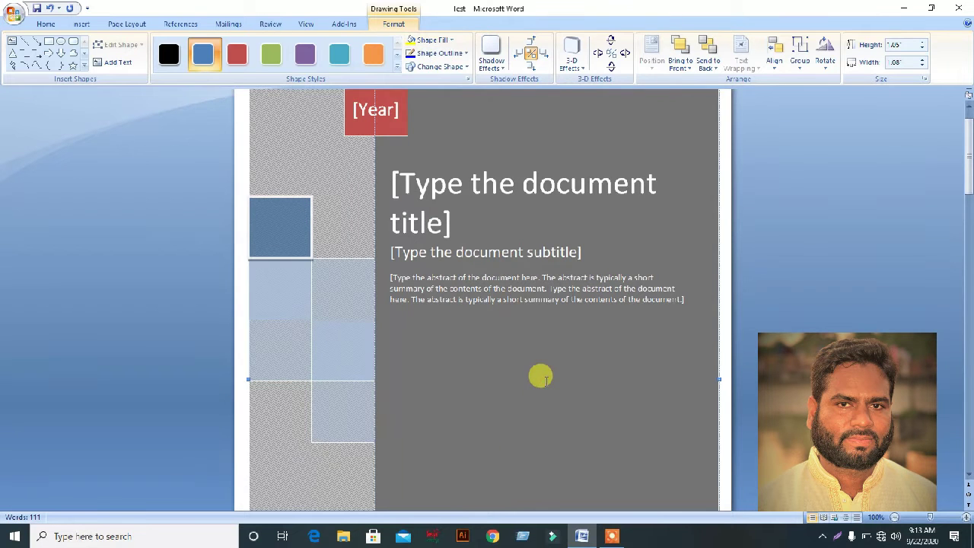
{"action": "left_click", "coordinate": [446, 88]}
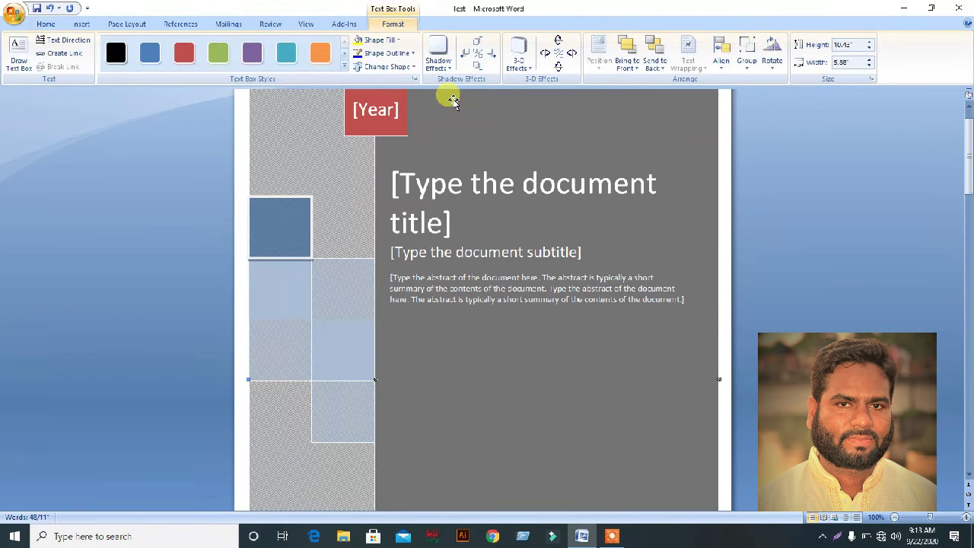
{"action": "left_click", "coordinate": [403, 42]}
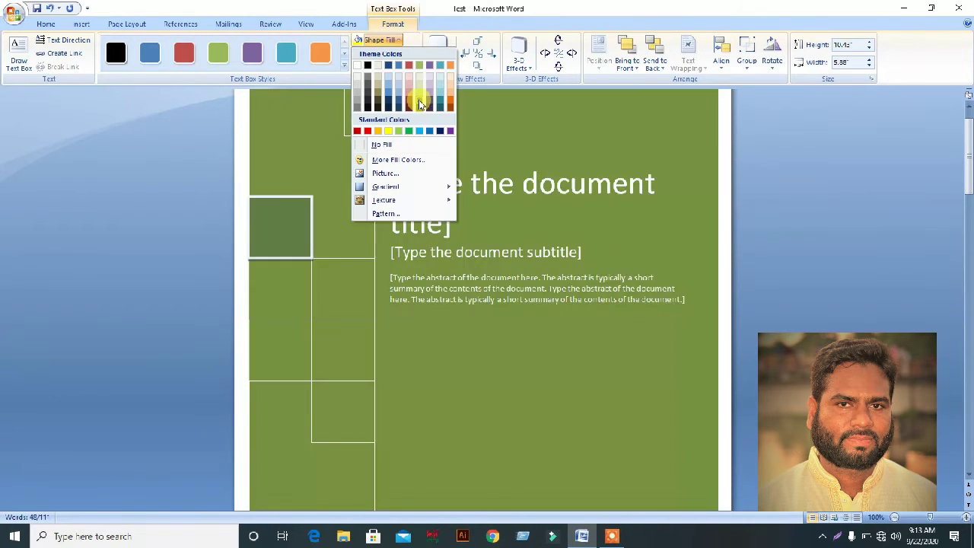
{"action": "left_click", "coordinate": [420, 106]}
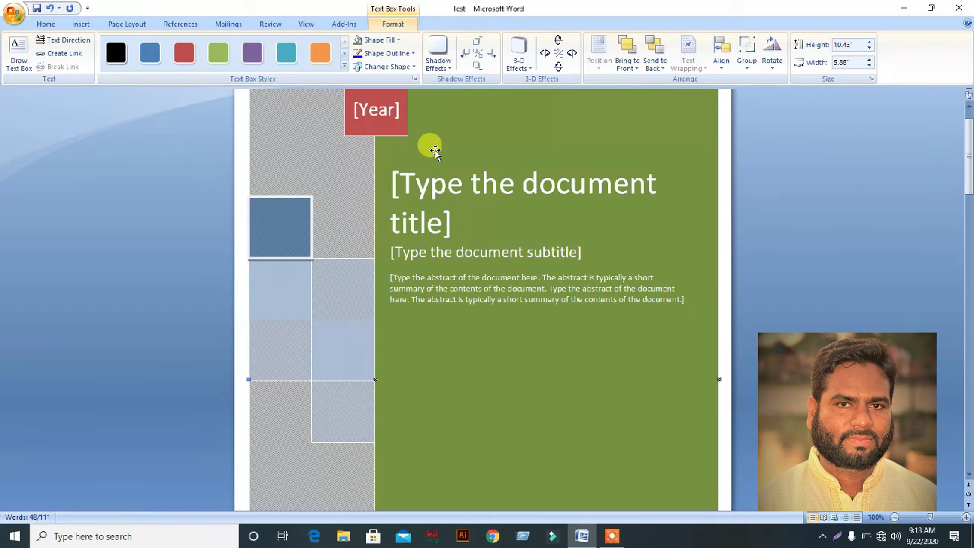
{"action": "left_click", "coordinate": [719, 151]}
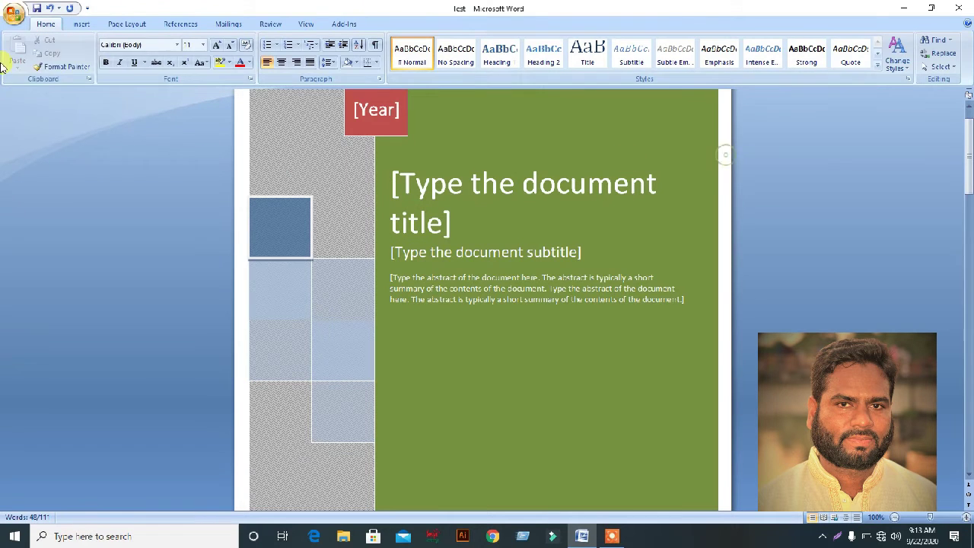
Add a blank page after the cover page.
{"action": "left_click", "coordinate": [80, 24]}
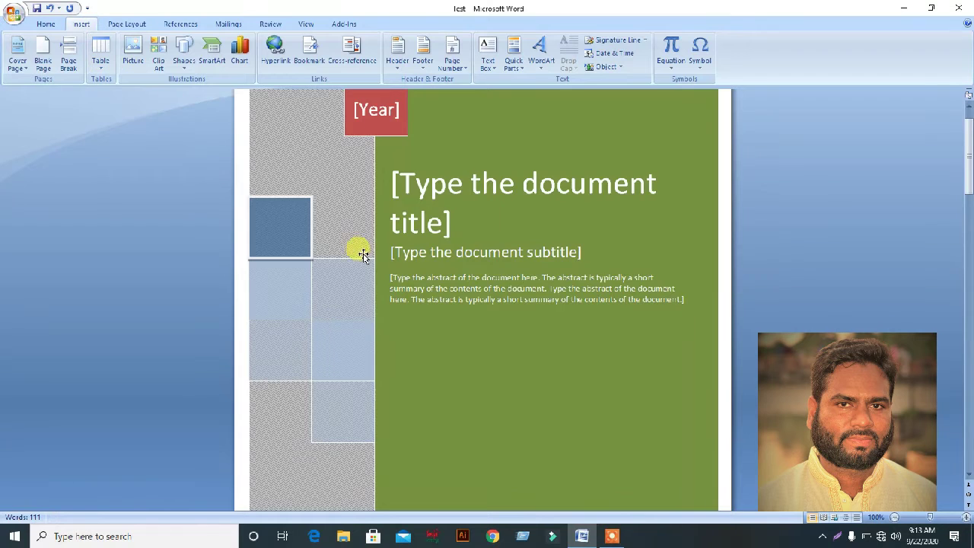
{"action": "scroll", "coordinate": [361, 255], "scroll_direction": "down", "scroll_amount": 10}
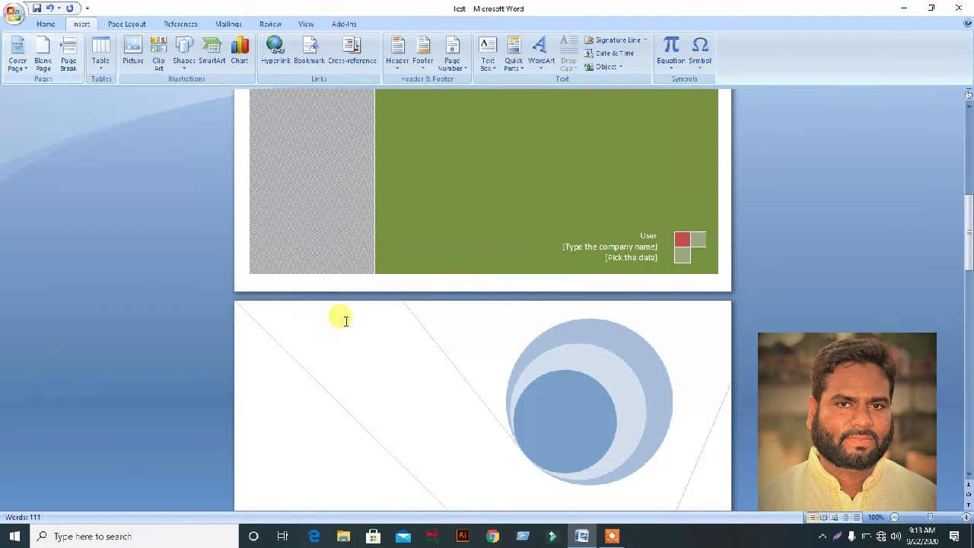
{"action": "scroll", "coordinate": [365, 327], "scroll_direction": "down", "scroll_amount": 8}
{"action": "scroll", "coordinate": [396, 331], "scroll_direction": "down", "scroll_amount": 5}
{"action": "left_click", "coordinate": [391, 286]}
{"action": "scroll", "coordinate": [390, 288], "scroll_direction": "down", "scroll_amount": 3}
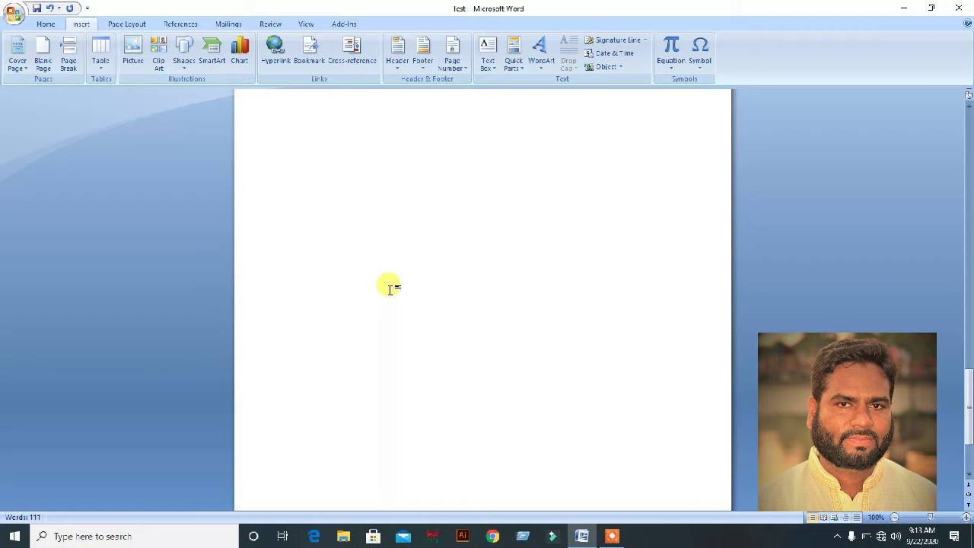
{"action": "left_click", "coordinate": [42, 65]}
Insert a page break with Ctrl+Enter to create another empty page.
{"action": "scroll", "coordinate": [479, 403], "scroll_direction": "down", "scroll_amount": 5}
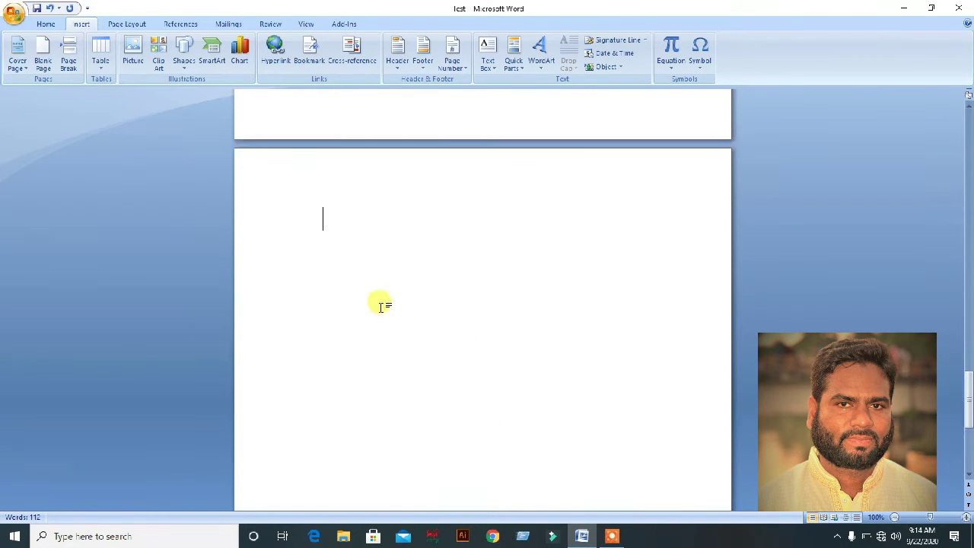
{"action": "scroll", "coordinate": [384, 304], "scroll_direction": "down", "scroll_amount": 3}
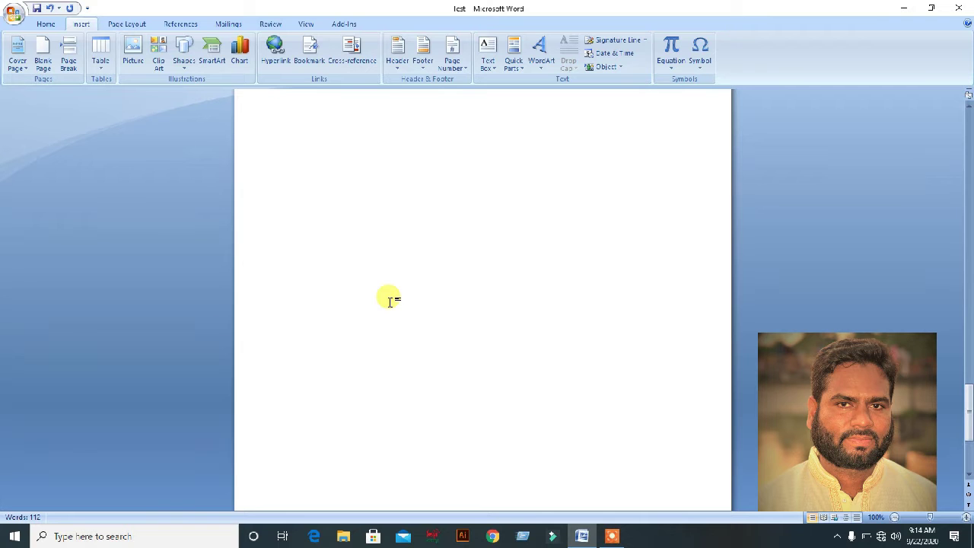
{"action": "scroll", "coordinate": [389, 299], "scroll_direction": "up", "scroll_amount": 2}
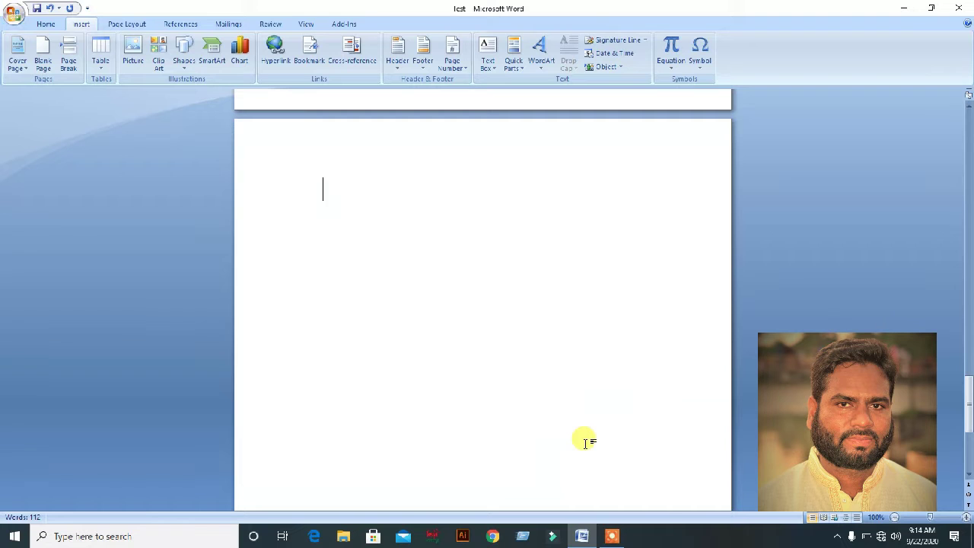
{"action": "key", "text": "ctrl+Return"}
{"action": "scroll", "coordinate": [554, 439], "scroll_direction": "down", "scroll_amount": 1}
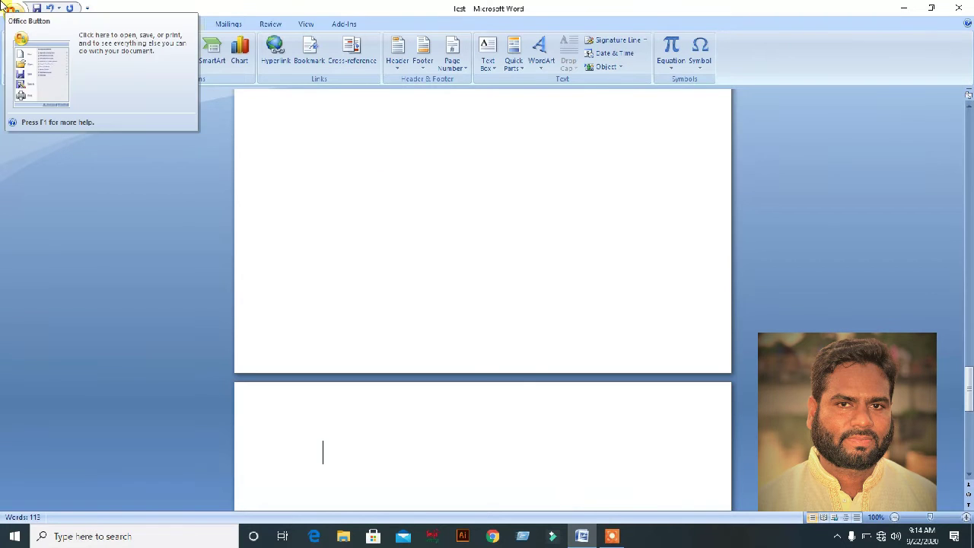
{"action": "scroll", "coordinate": [353, 150], "scroll_direction": "up", "scroll_amount": 5}
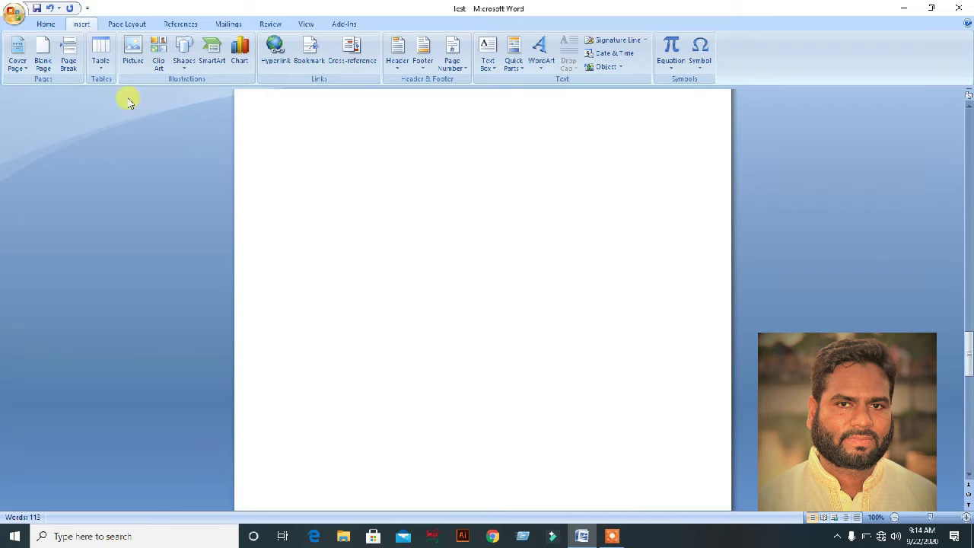
Insert a 10-by-8 table, delete it again, and bring the Table dropdown back up.
{"action": "left_click", "coordinate": [99, 71]}
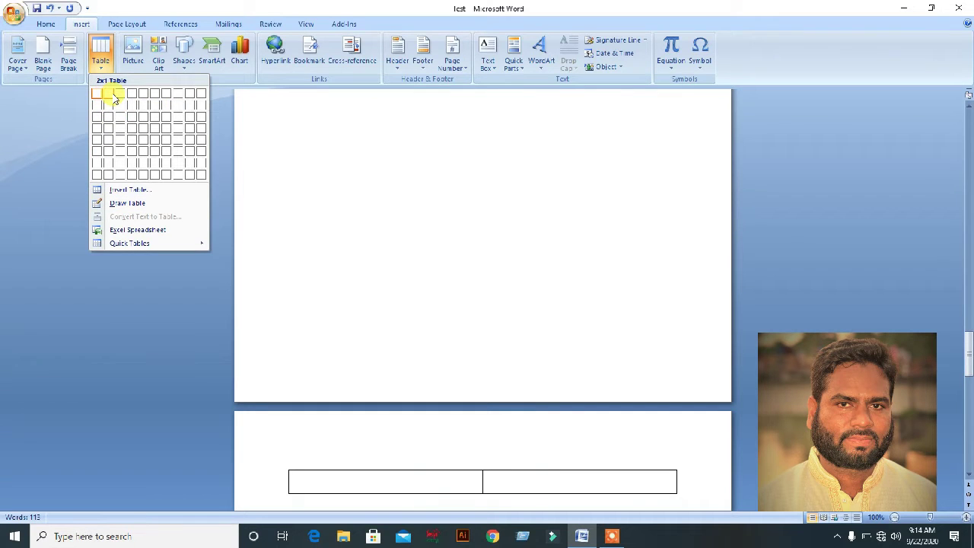
{"action": "left_click", "coordinate": [203, 179]}
{"action": "scroll", "coordinate": [394, 209], "scroll_direction": "down", "scroll_amount": 5}
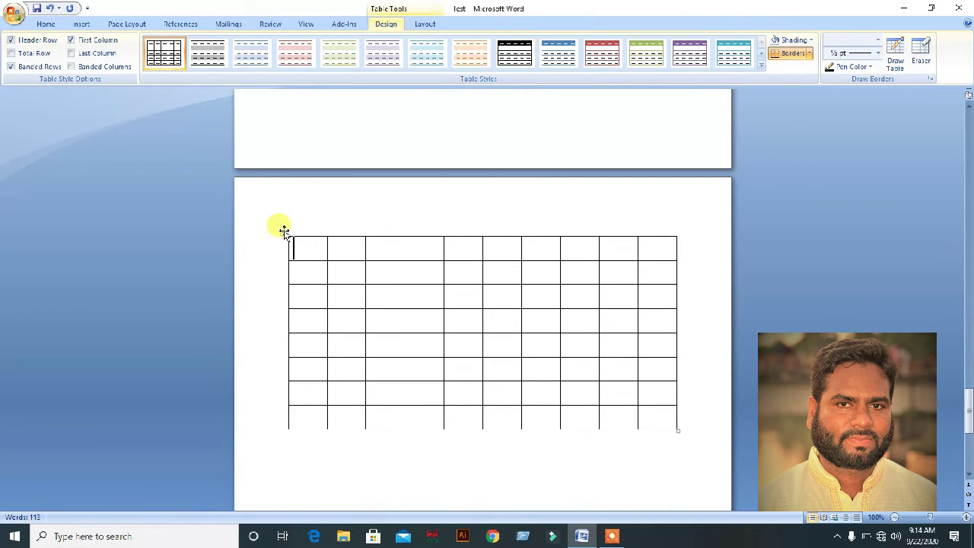
{"action": "left_click", "coordinate": [283, 230]}
{"action": "key", "text": "BackSpace"}
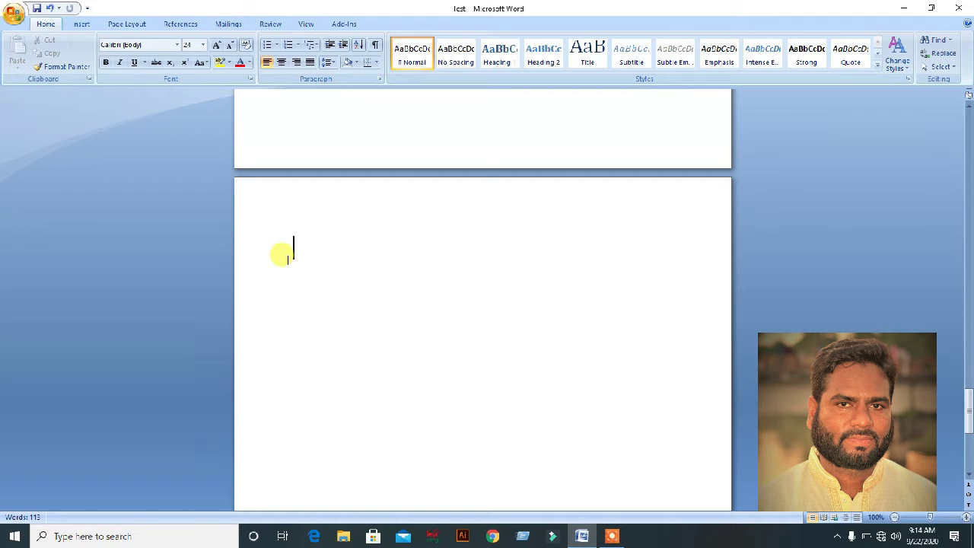
{"action": "scroll", "coordinate": [288, 261], "scroll_direction": "up", "scroll_amount": 1}
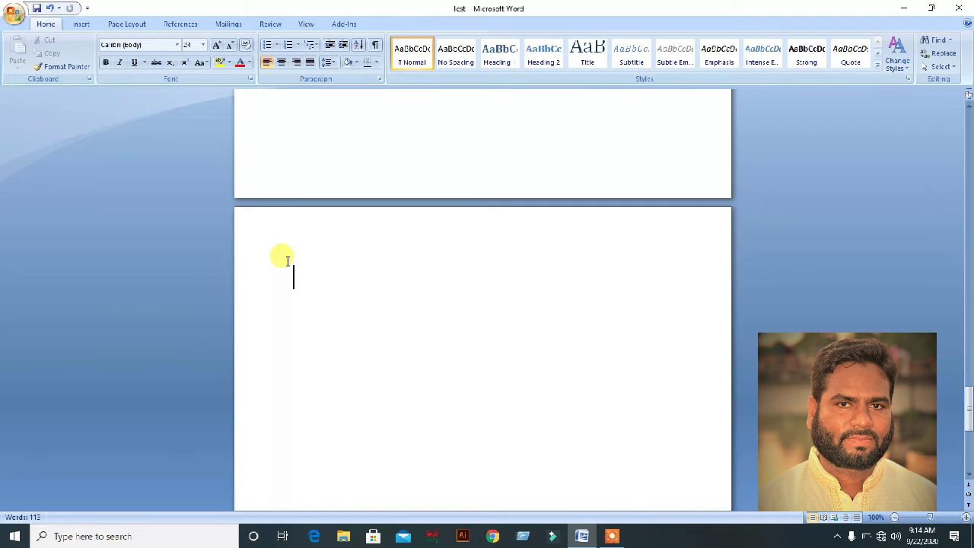
{"action": "scroll", "coordinate": [286, 259], "scroll_direction": "down", "scroll_amount": 1}
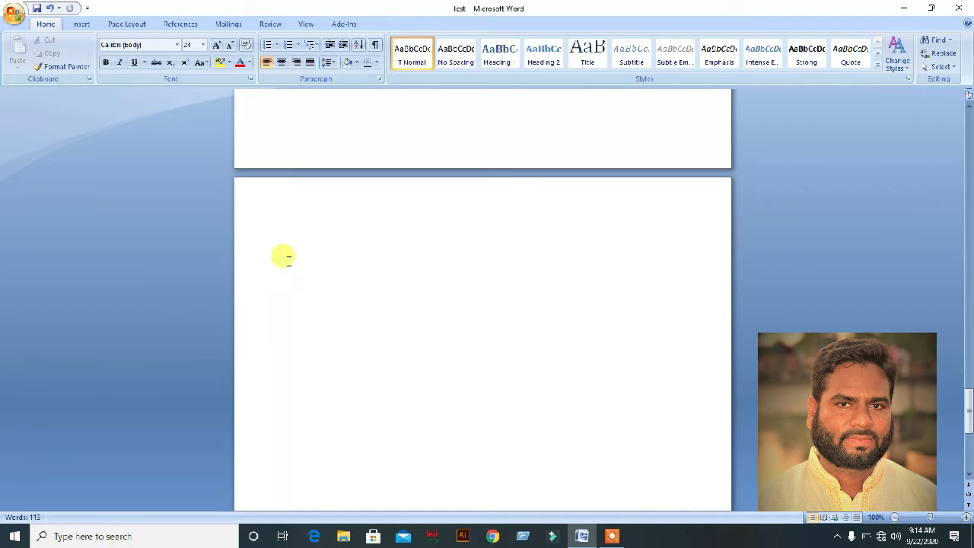
{"action": "left_click", "coordinate": [80, 25]}
{"action": "left_click", "coordinate": [107, 69]}
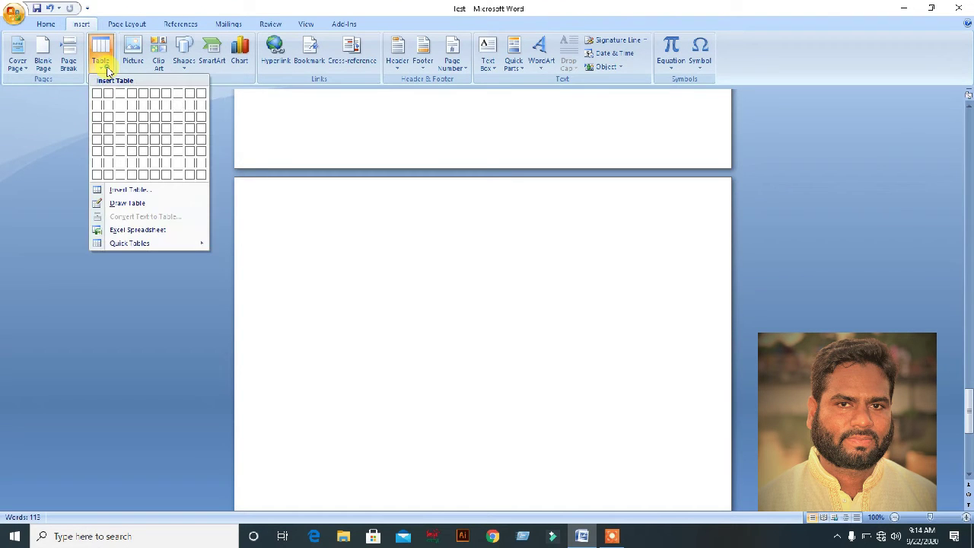
Insert a nine-column grid table through the Insert Table dialog, spanning onto the next page.
{"action": "left_click", "coordinate": [129, 191]}
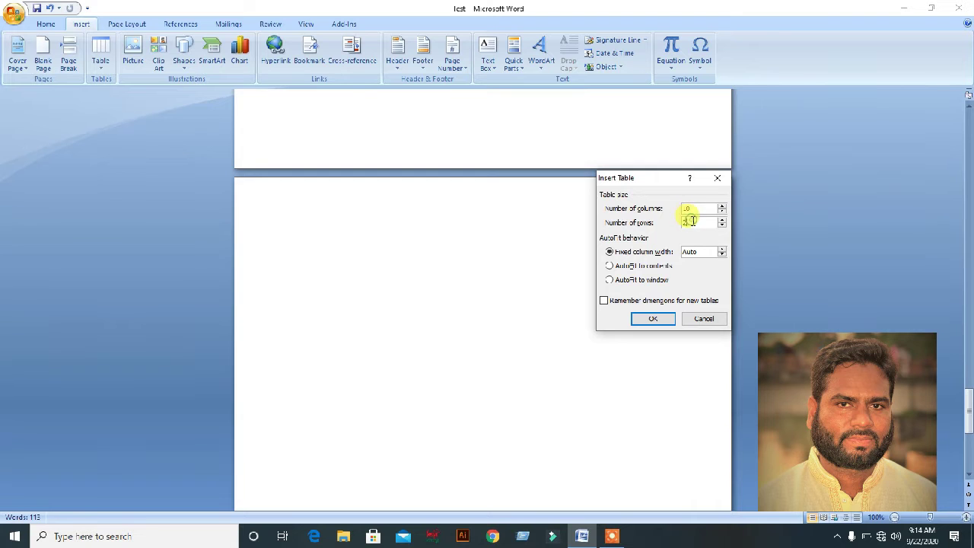
{"action": "left_click_drag", "start_coordinate": [693, 223], "coordinate": [665, 222]}
{"action": "left_click", "coordinate": [650, 319]}
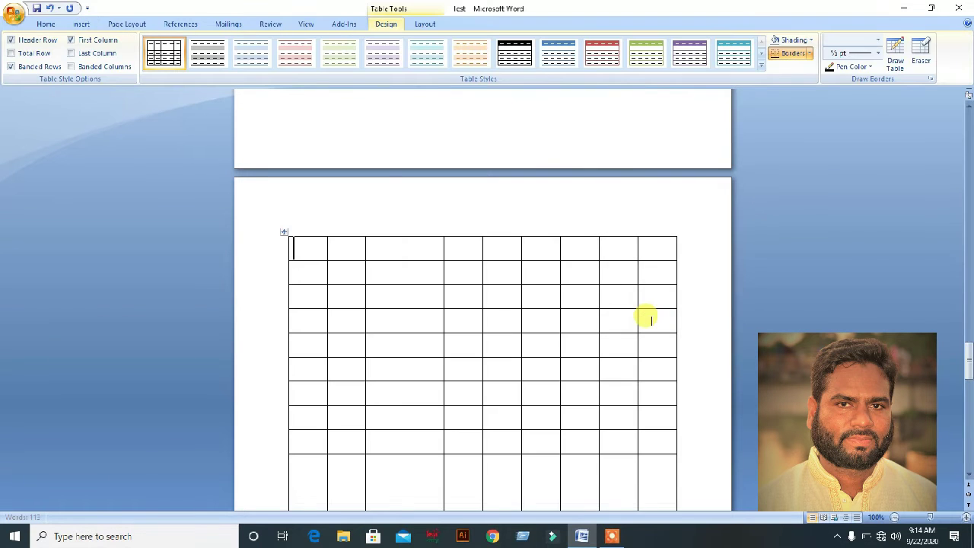
{"action": "scroll", "coordinate": [404, 229], "scroll_direction": "down", "scroll_amount": 20}
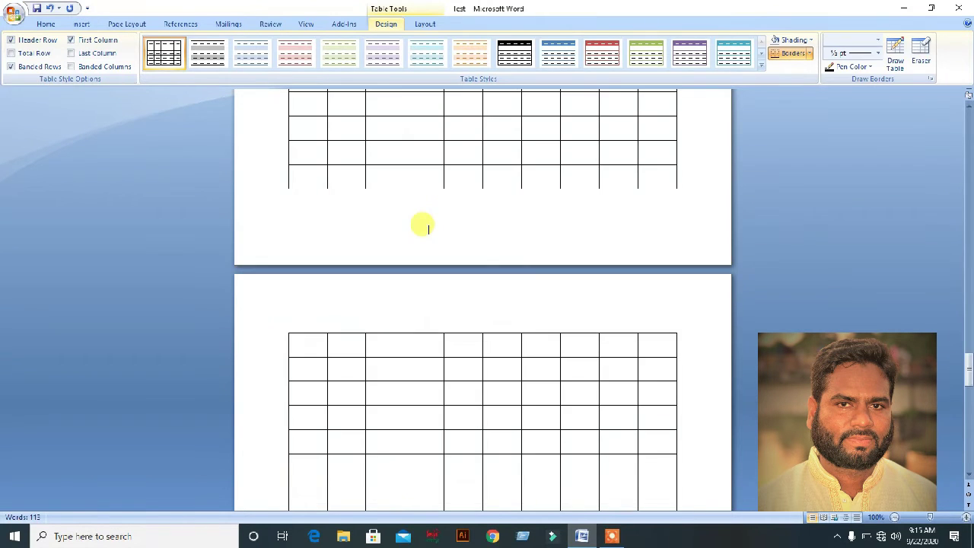
{"action": "scroll", "coordinate": [429, 228], "scroll_direction": "down", "scroll_amount": 5}
{"action": "scroll", "coordinate": [428, 228], "scroll_direction": "down", "scroll_amount": 5}
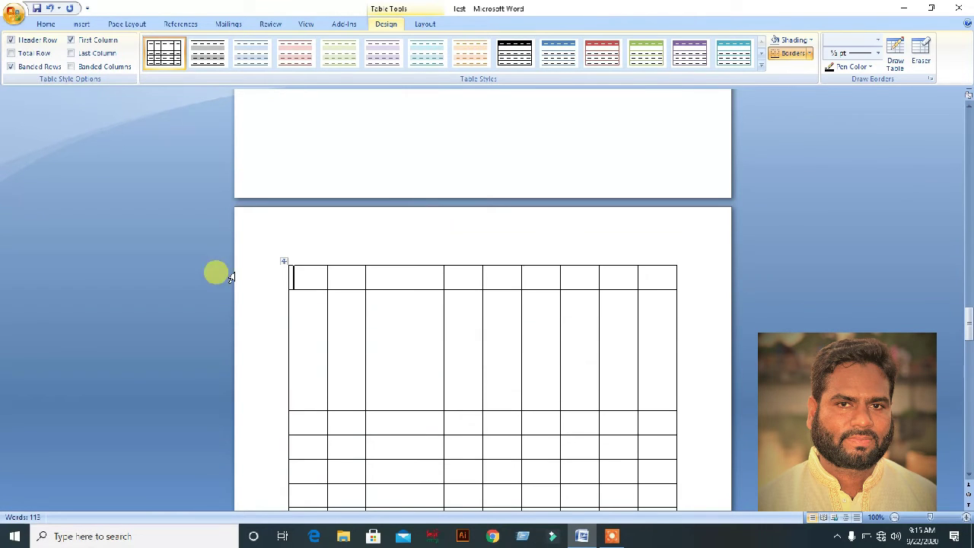
{"action": "scroll", "coordinate": [305, 262], "scroll_direction": "down", "scroll_amount": 3}
{"action": "scroll", "coordinate": [308, 251], "scroll_direction": "up", "scroll_amount": 2}
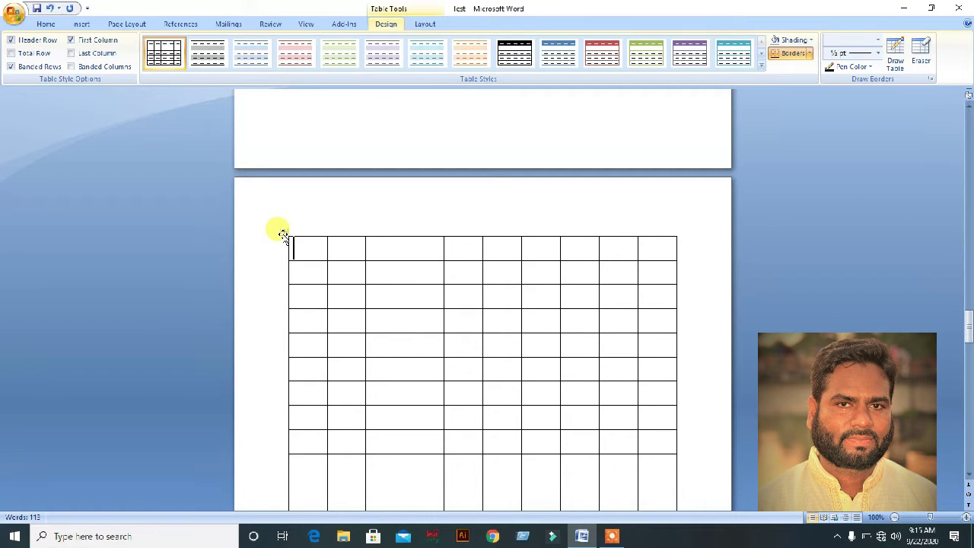
{"action": "left_click", "coordinate": [343, 246]}
Type Tk.500 into the first cell of the grid table.
{"action": "left_click", "coordinate": [388, 253]}
{"action": "double_click", "coordinate": [420, 250]}
{"action": "left_click", "coordinate": [283, 232]}
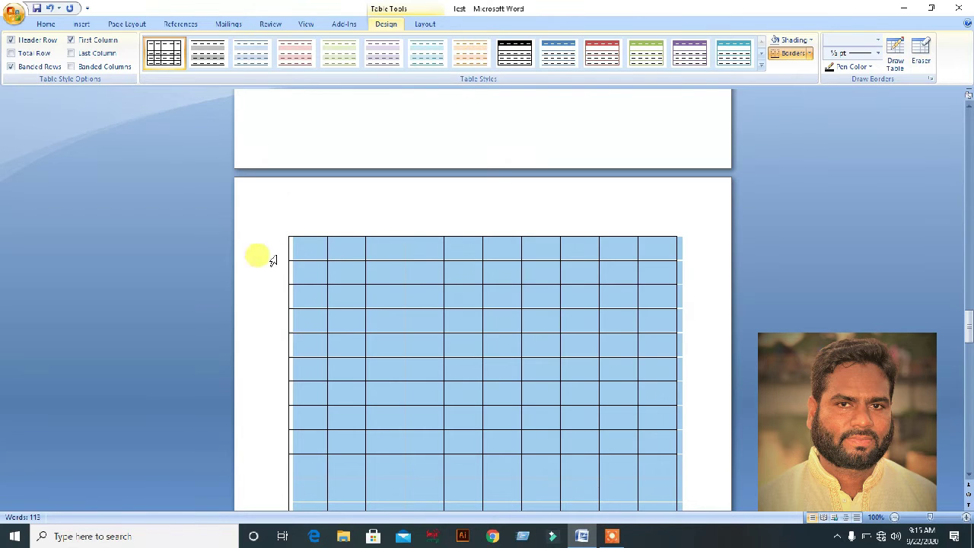
{"action": "left_click", "coordinate": [303, 253]}
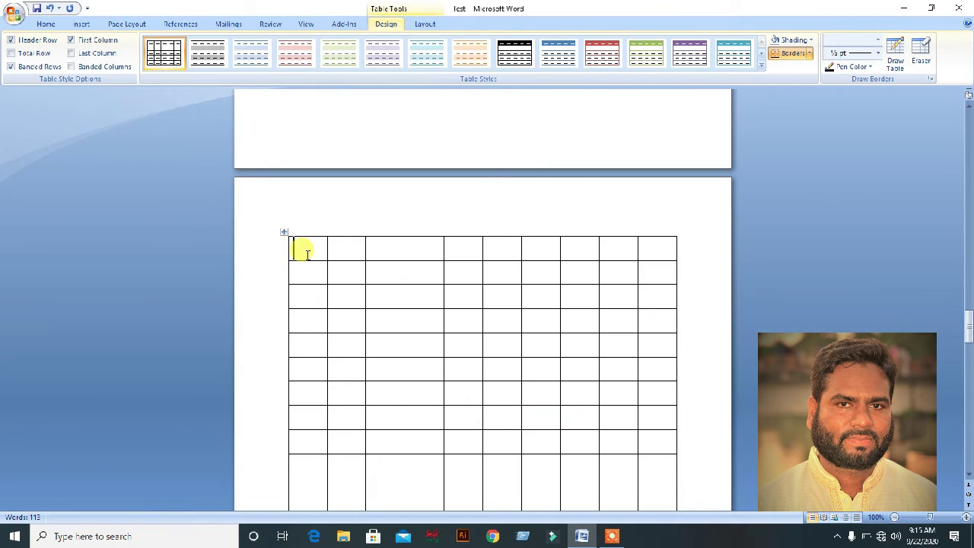
{"action": "left_click", "coordinate": [47, 25]}
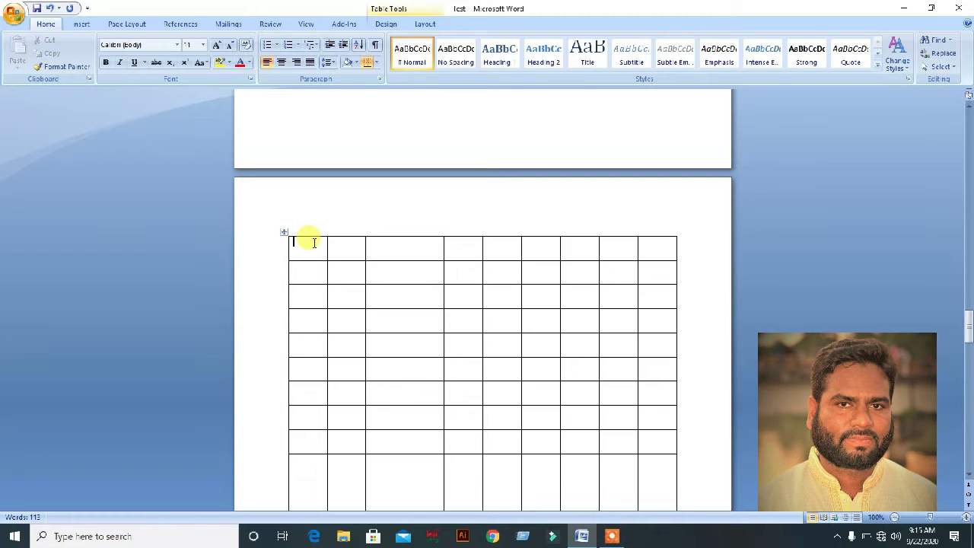
{"action": "type", "text": "Tk.500"}
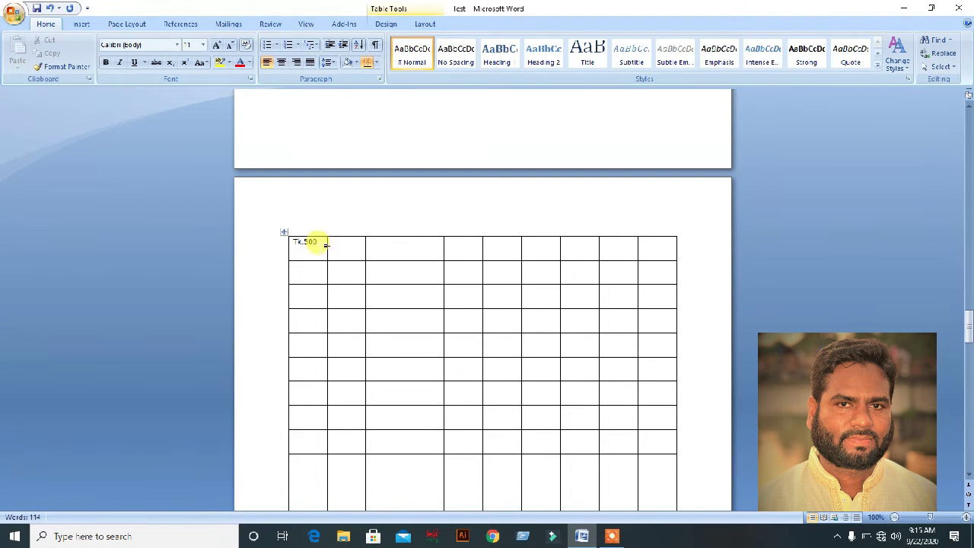
{"action": "left_click", "coordinate": [350, 335]}
{"action": "scroll", "coordinate": [353, 316], "scroll_direction": "down", "scroll_amount": 5}
{"action": "scroll", "coordinate": [353, 317], "scroll_direction": "up", "scroll_amount": 3}
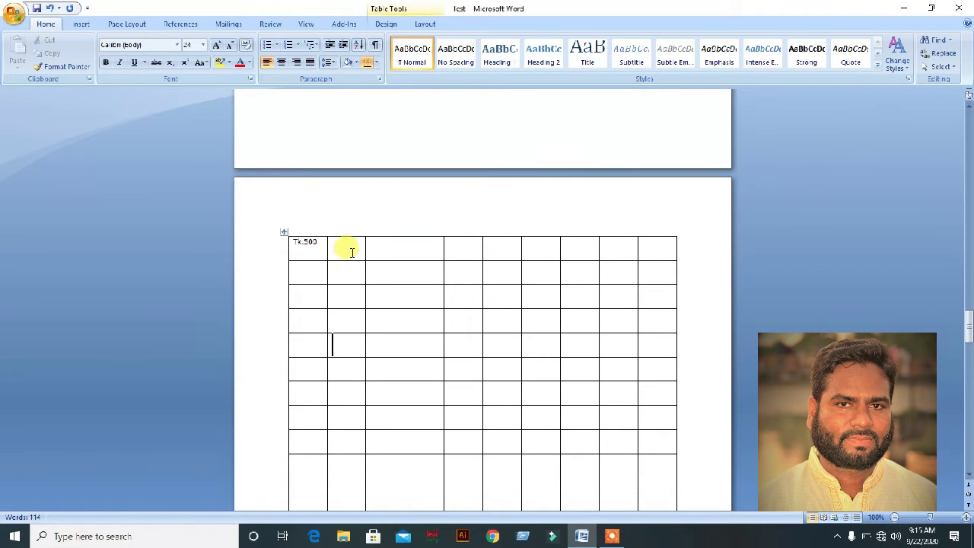
Copy Tk.500, remove it from the first cell, and paste it into every table cell.
{"action": "left_click_drag", "start_coordinate": [322, 240], "coordinate": [279, 233]}
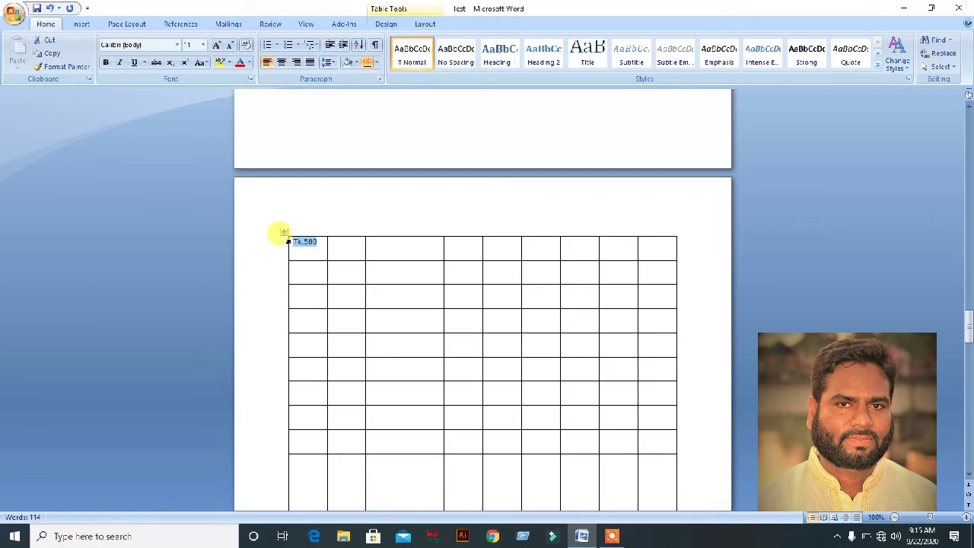
{"action": "right_click", "coordinate": [301, 248]}
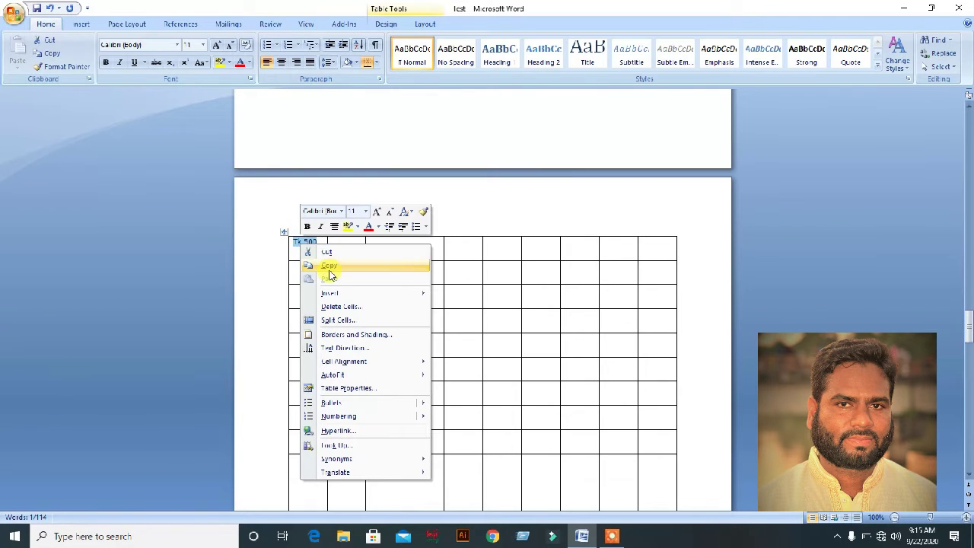
{"action": "left_click", "coordinate": [330, 265]}
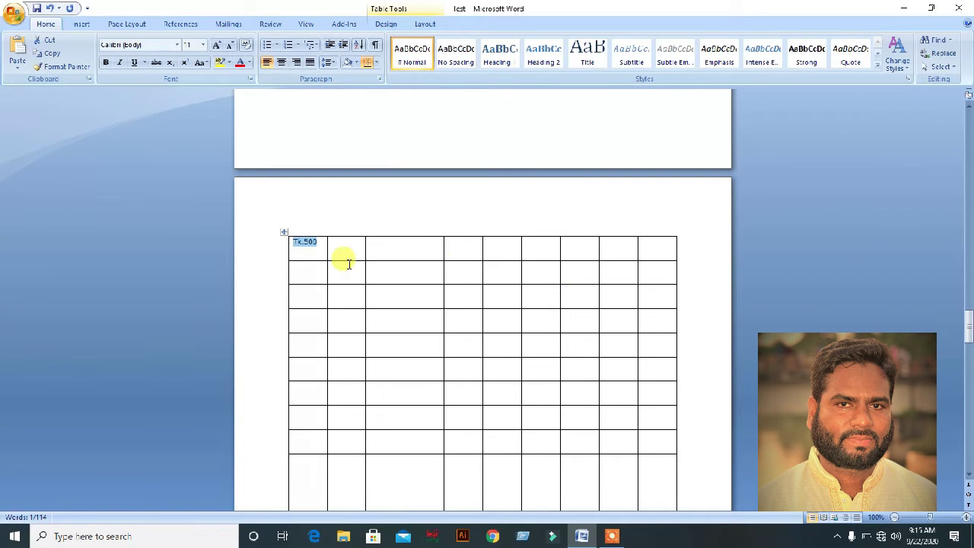
{"action": "left_click", "coordinate": [322, 242]}
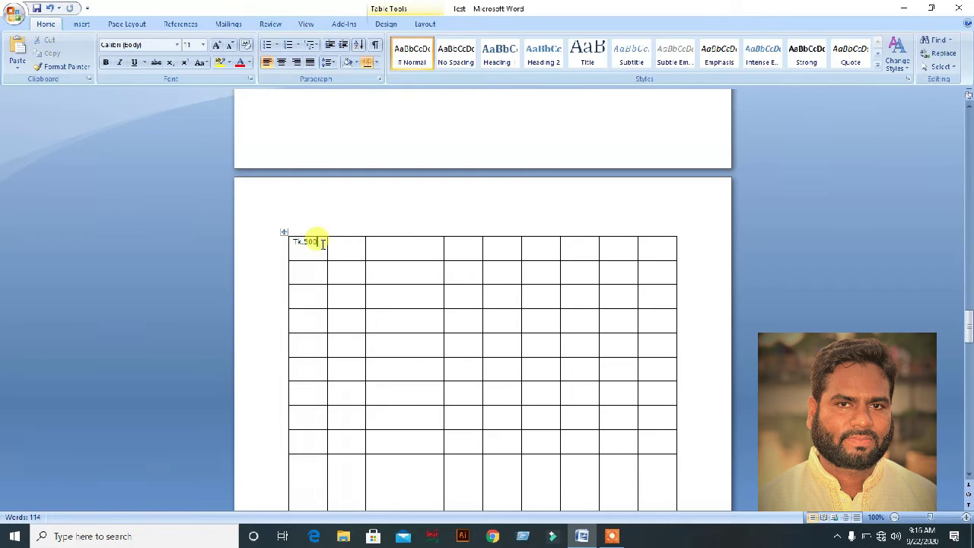
{"action": "left_click_drag", "start_coordinate": [322, 242], "coordinate": [278, 237]}
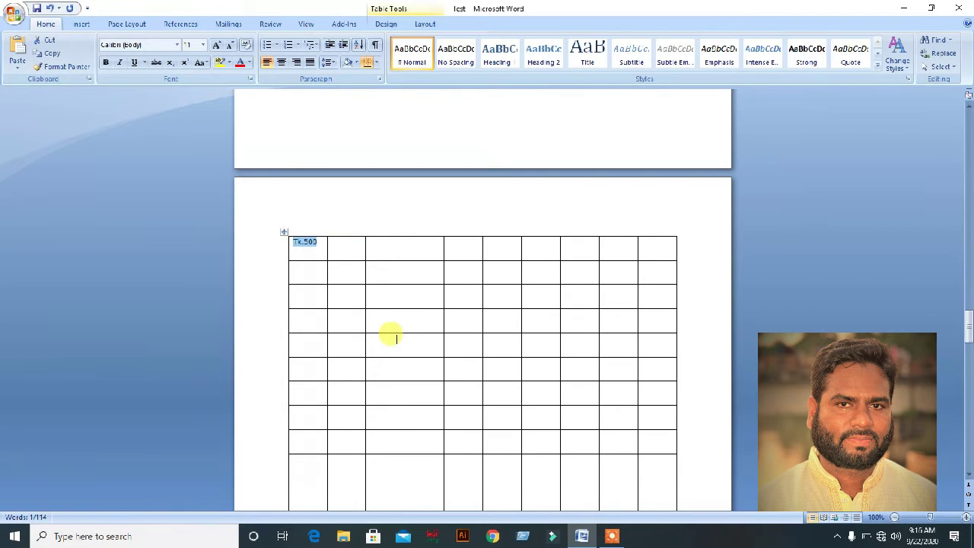
{"action": "key", "text": "Delete"}
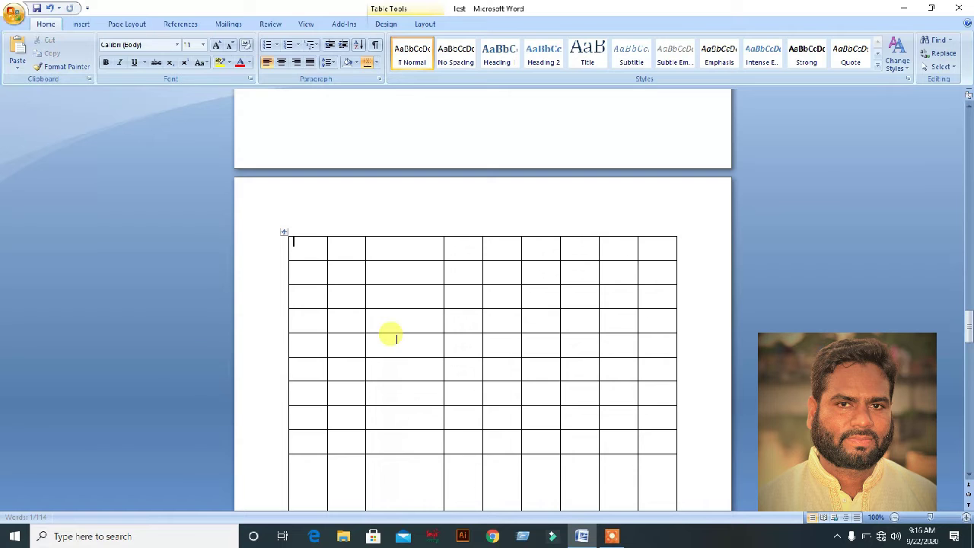
{"action": "left_click", "coordinate": [286, 231]}
{"action": "key", "text": "ctrl+v"}
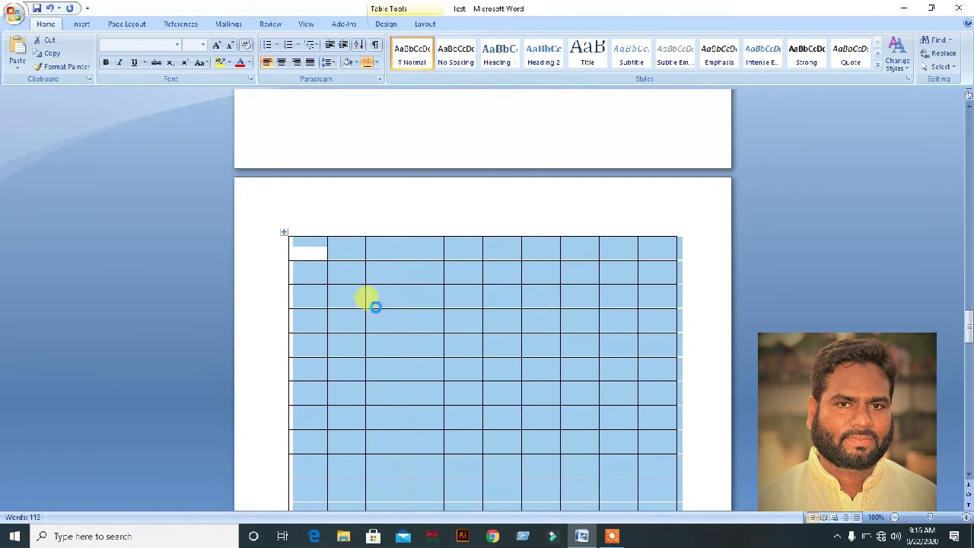
Clear all cell contents and delete the whole table.
{"action": "scroll", "coordinate": [378, 310], "scroll_direction": "down", "scroll_amount": 10}
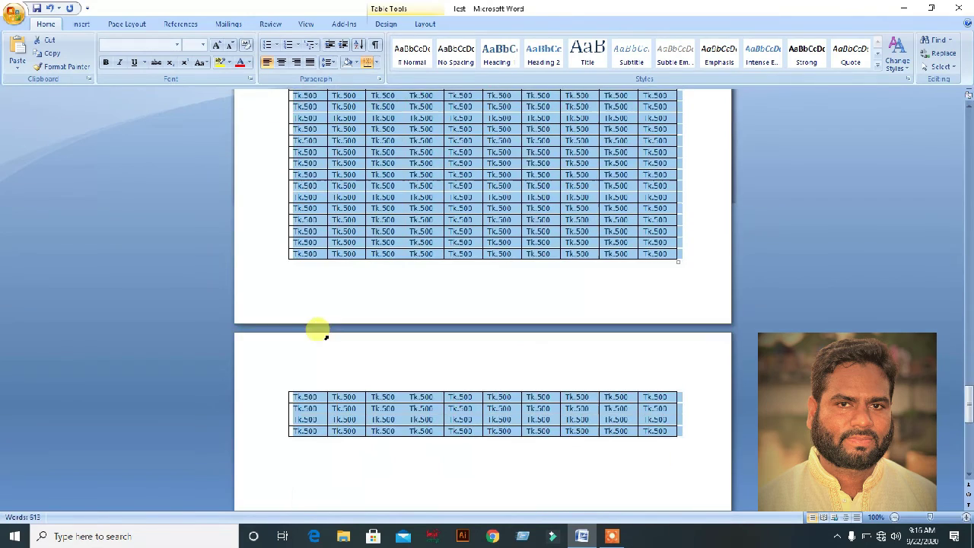
{"action": "scroll", "coordinate": [328, 328], "scroll_direction": "up", "scroll_amount": 3}
{"action": "scroll", "coordinate": [567, 249], "scroll_direction": "up", "scroll_amount": 5}
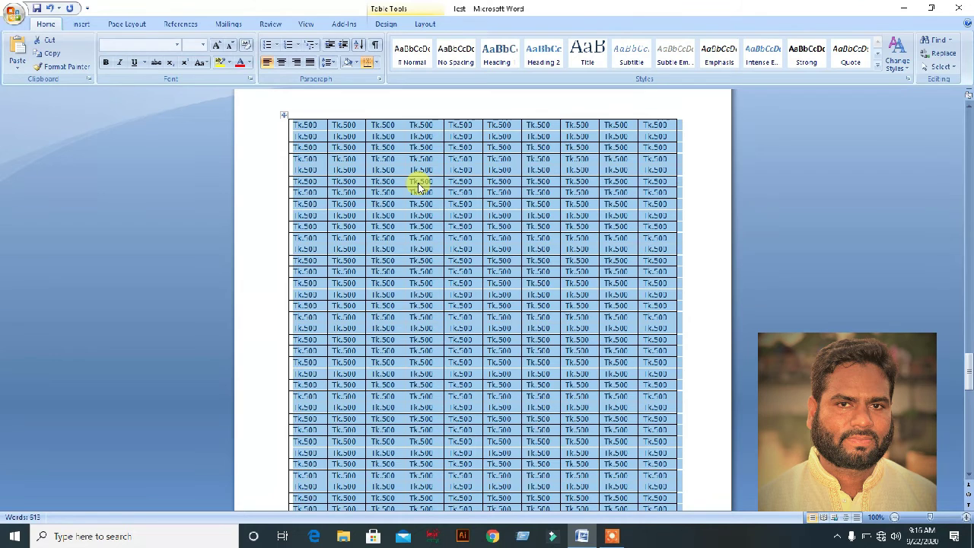
{"action": "key", "text": "Delete"}
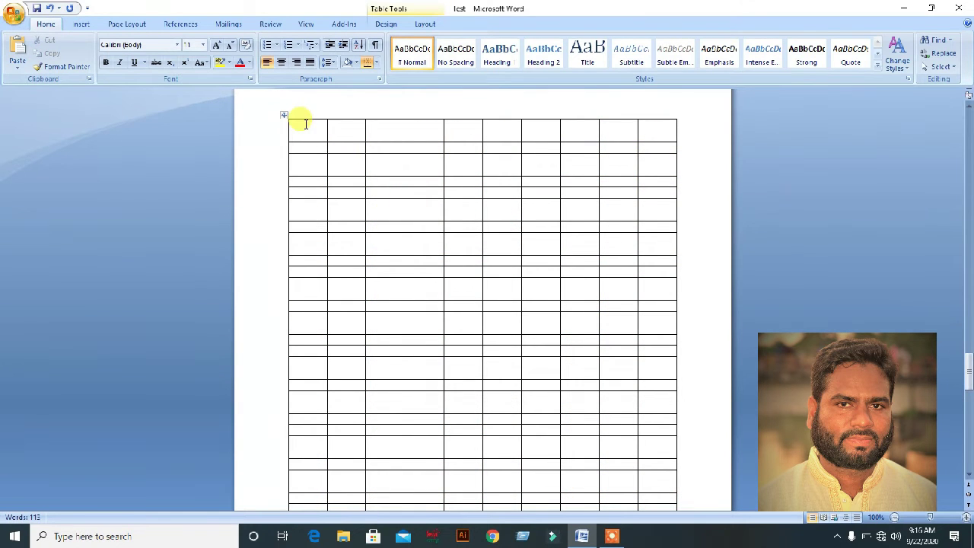
{"action": "scroll", "coordinate": [344, 161], "scroll_direction": "down", "scroll_amount": 10}
{"action": "scroll", "coordinate": [356, 159], "scroll_direction": "up", "scroll_amount": 10}
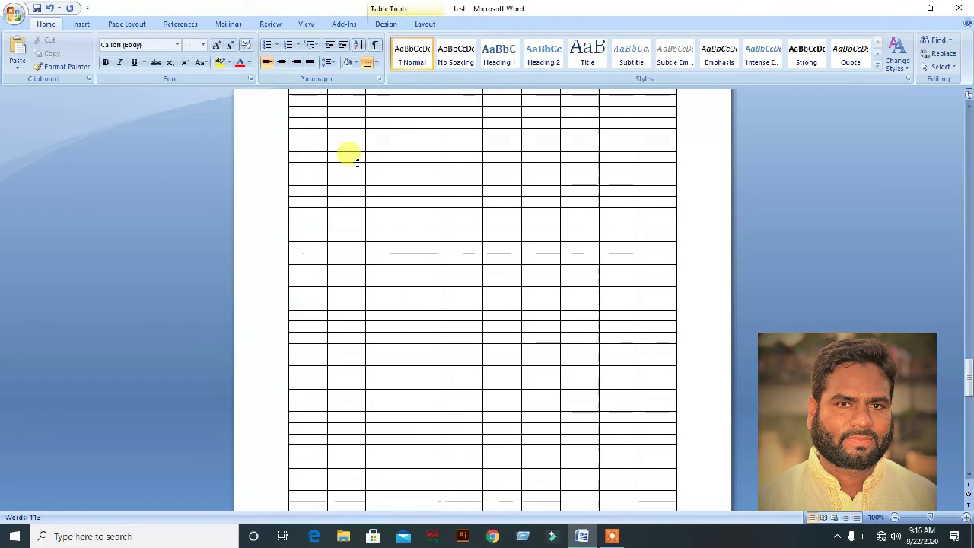
{"action": "left_click", "coordinate": [286, 175]}
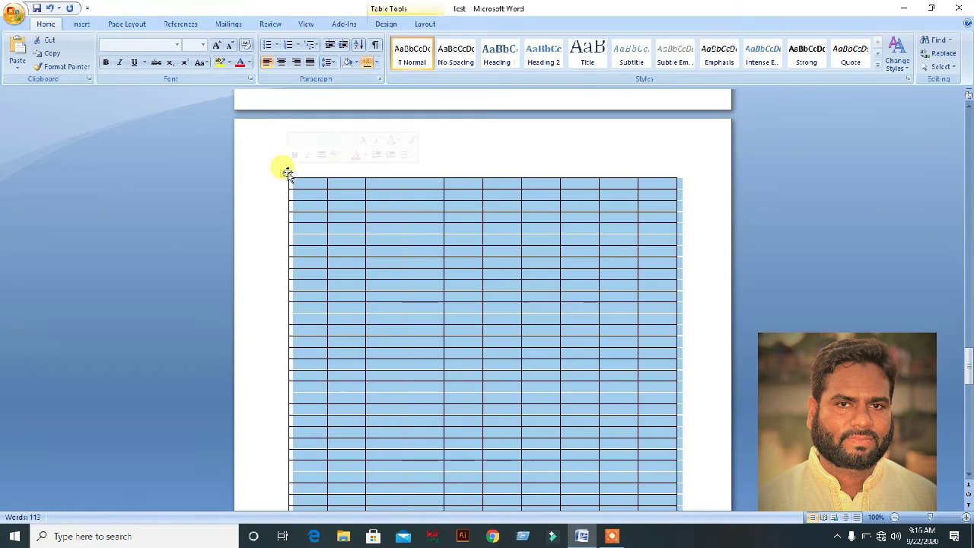
{"action": "key", "text": "BackSpace"}
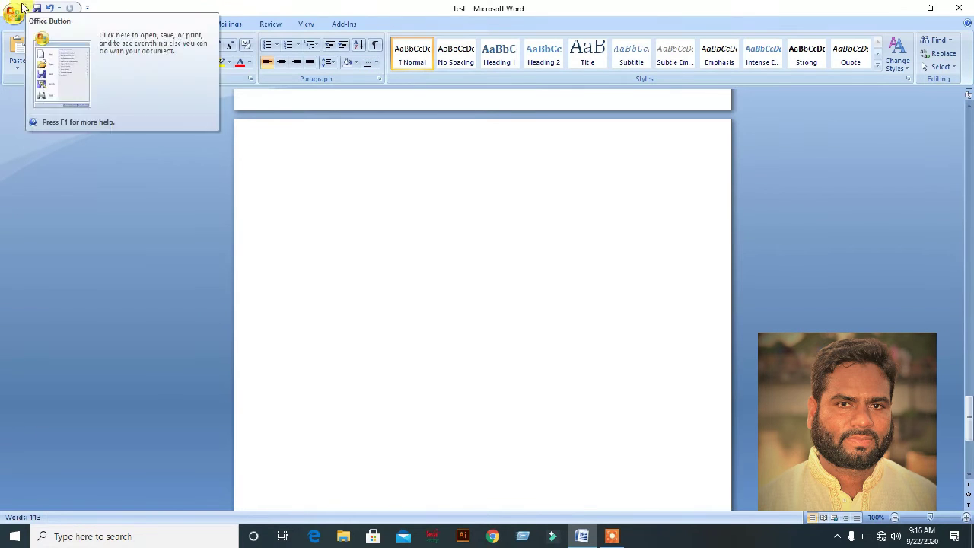
{"action": "left_click", "coordinate": [82, 24]}
Insert a taller three-column, two-row table with 'Allah' and 'Alhamdulillah' in the top row.
{"action": "left_click", "coordinate": [100, 65]}
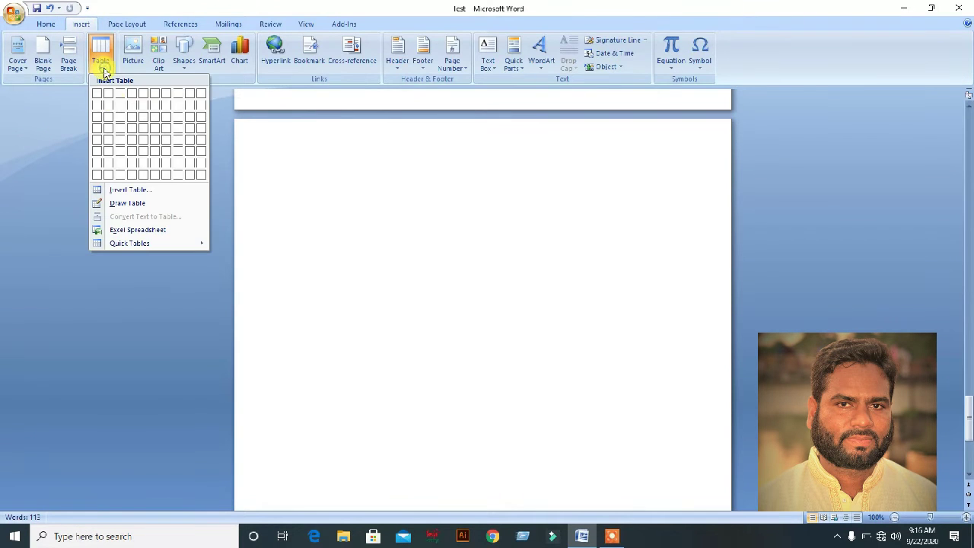
{"action": "left_click", "coordinate": [128, 115]}
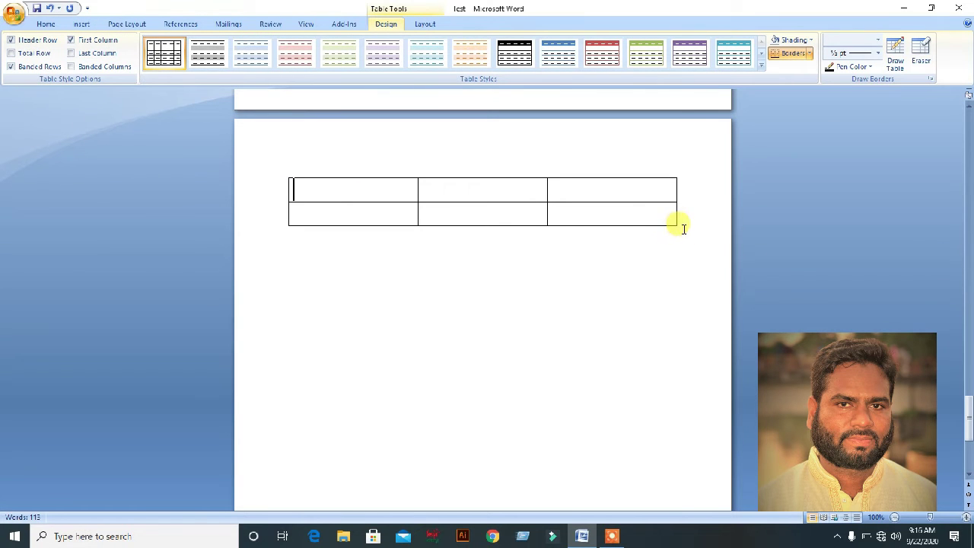
{"action": "left_click_drag", "start_coordinate": [676, 226], "coordinate": [685, 304]}
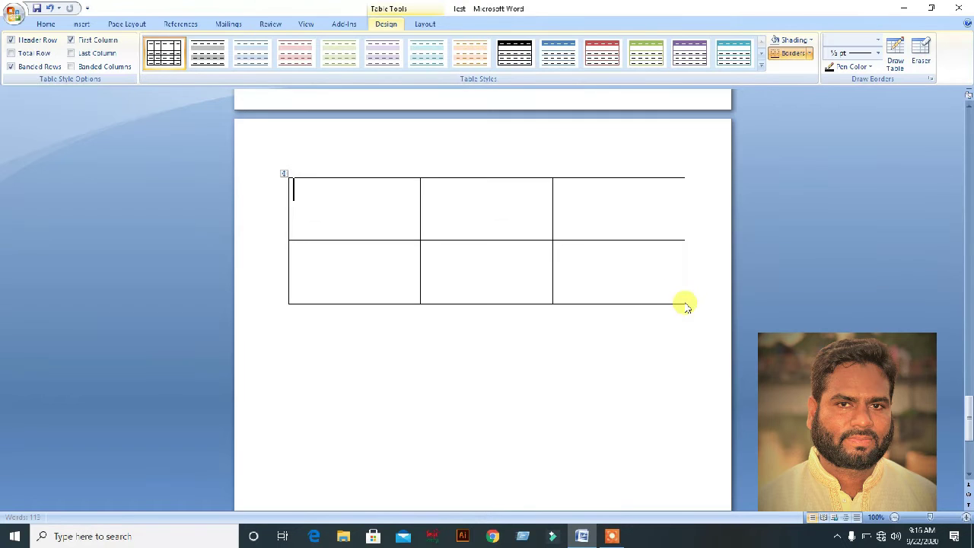
{"action": "left_click", "coordinate": [324, 212]}
{"action": "type", "text": "Allah"}
{"action": "key", "text": "Tab"}
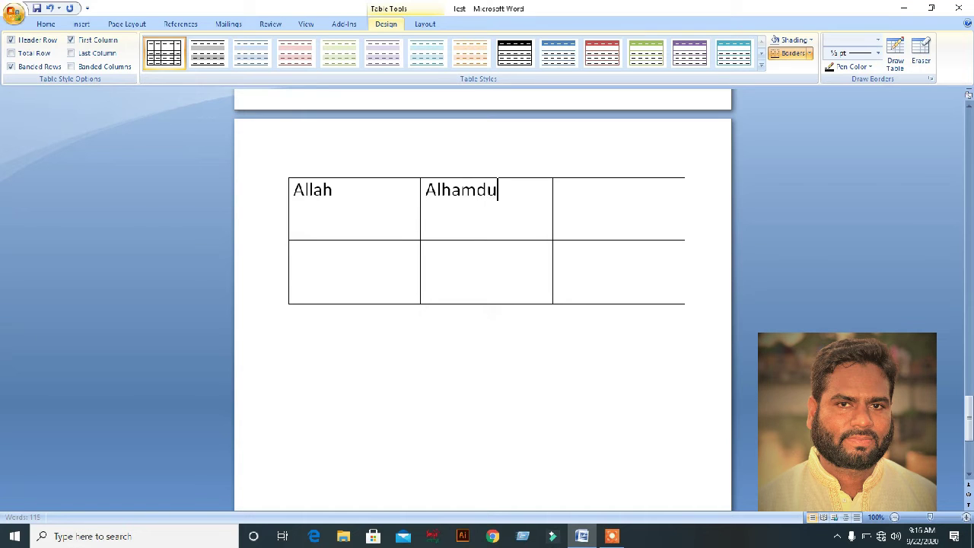
{"action": "type", "text": "Alhamdulillh"}
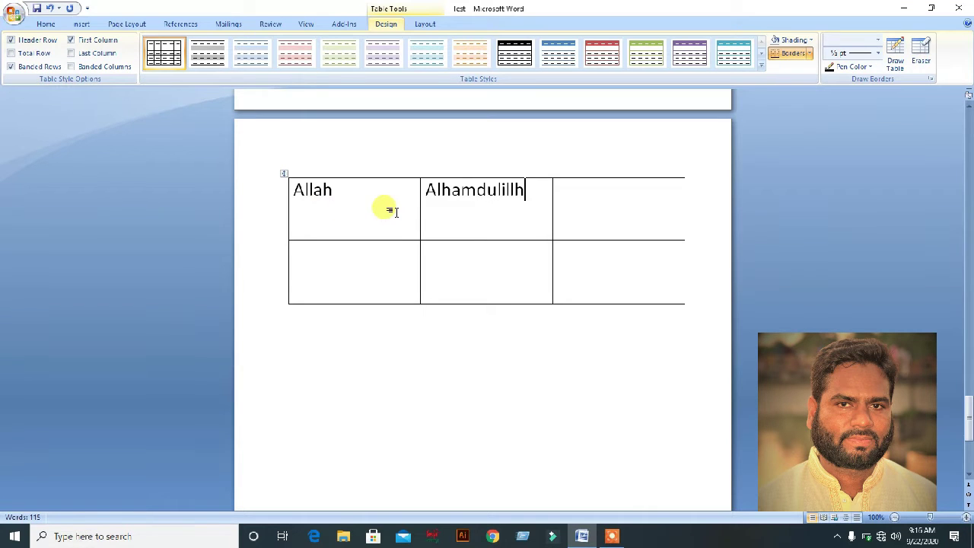
{"action": "key", "text": "BackSpace"}
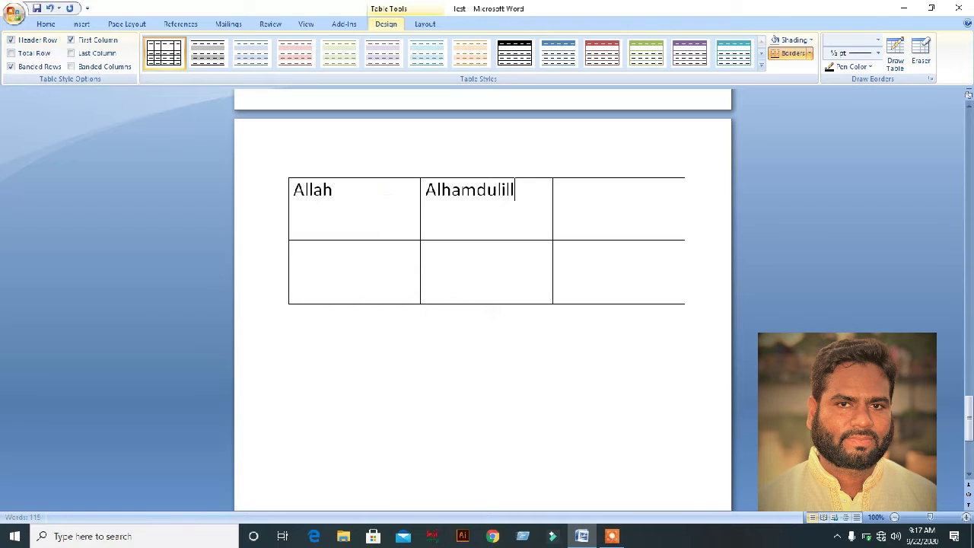
{"action": "left_click", "coordinate": [433, 272]}
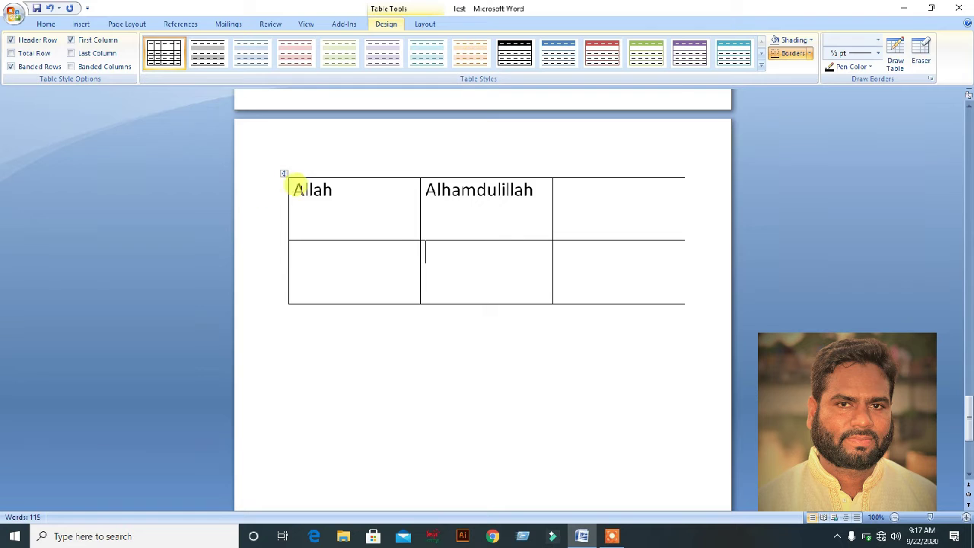
Select the whole table and delete all its text.
{"action": "left_click", "coordinate": [282, 173]}
{"action": "left_click", "coordinate": [374, 255]}
{"action": "left_click", "coordinate": [283, 174]}
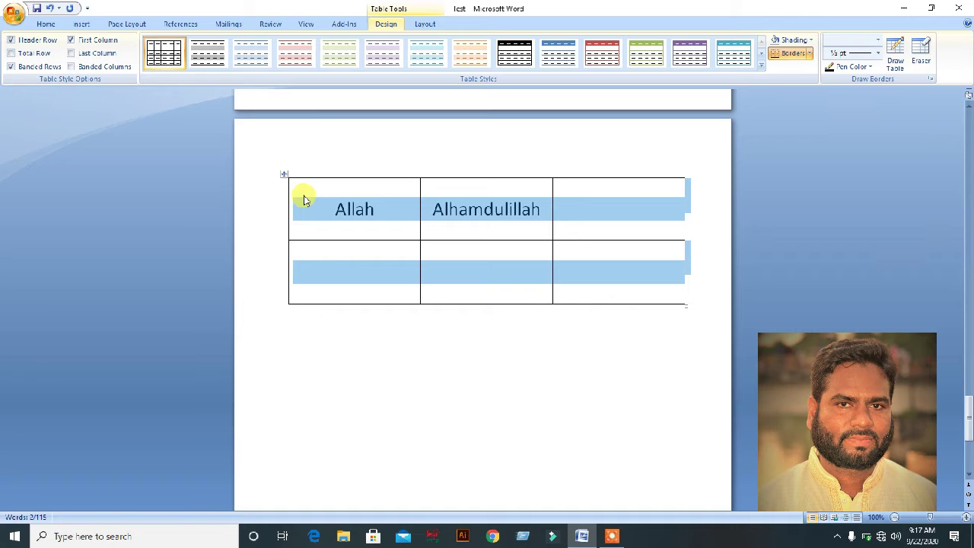
{"action": "left_click", "coordinate": [304, 198]}
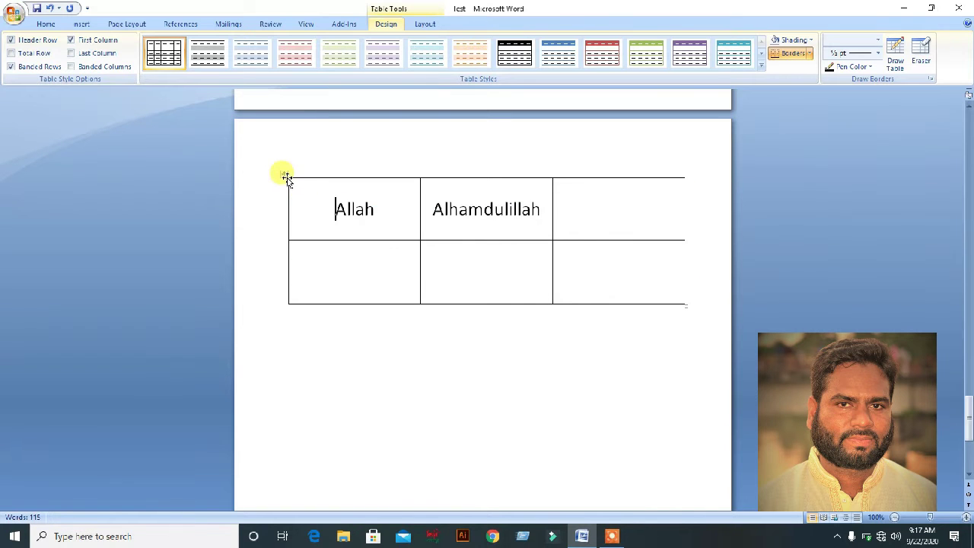
{"action": "left_click", "coordinate": [283, 174]}
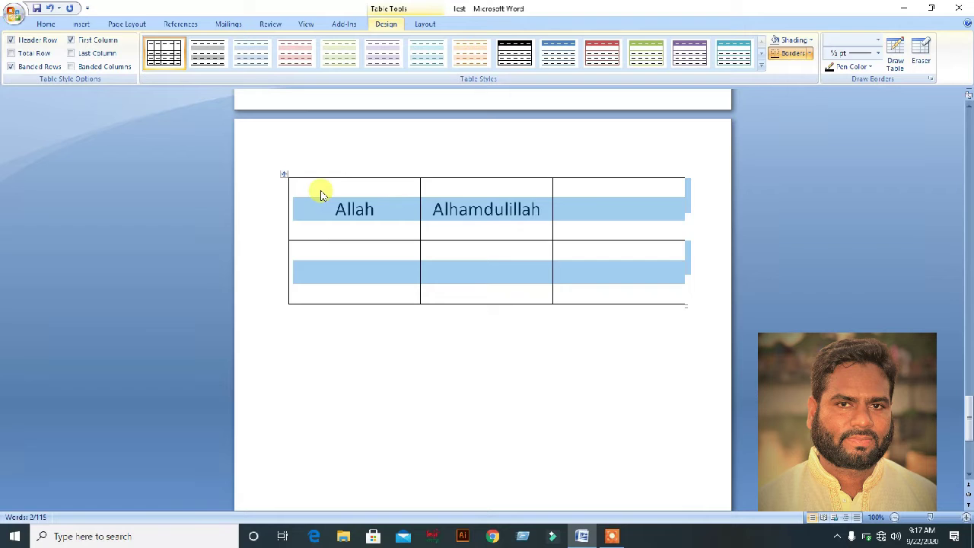
{"action": "key", "text": "Delete"}
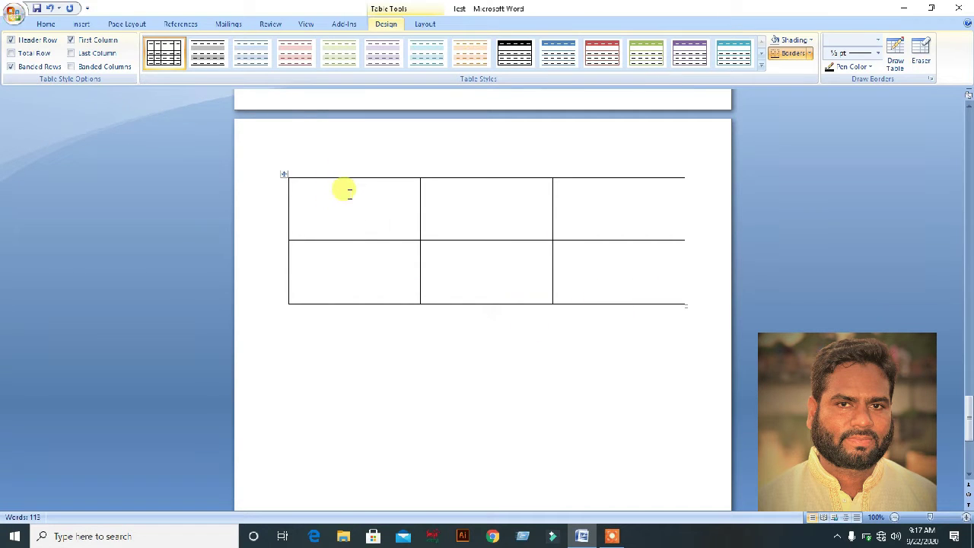
Merge the first two cells of the top row.
{"action": "left_click_drag", "start_coordinate": [349, 198], "coordinate": [457, 214]}
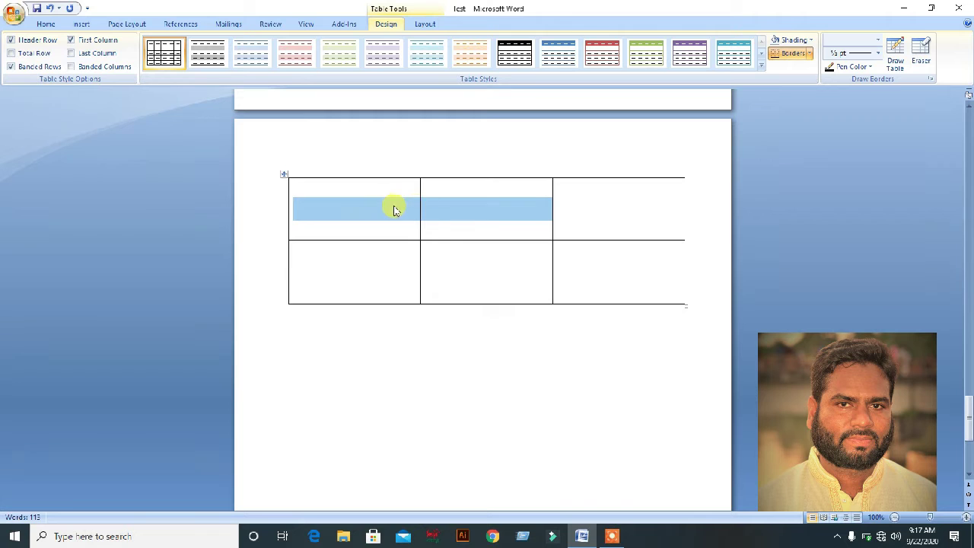
{"action": "right_click", "coordinate": [441, 208]}
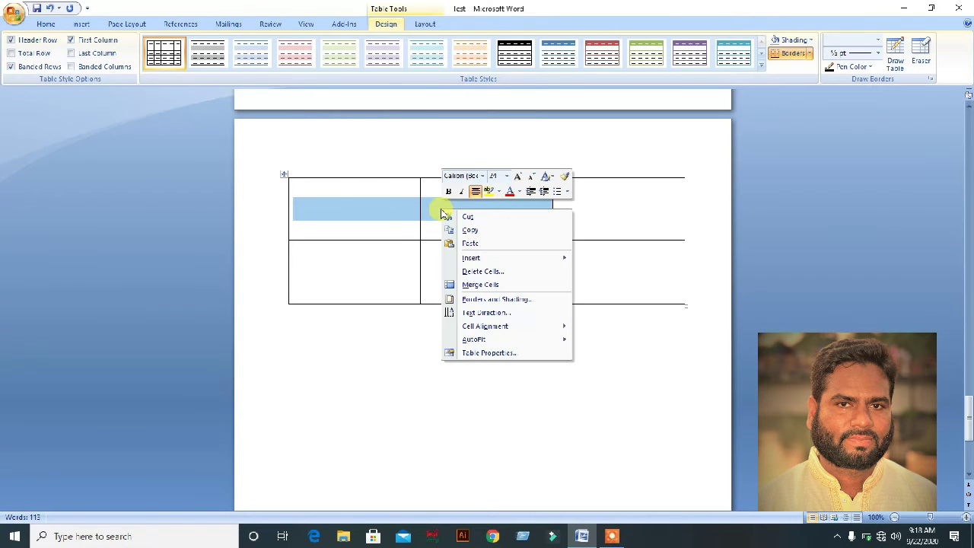
{"action": "left_click", "coordinate": [466, 284]}
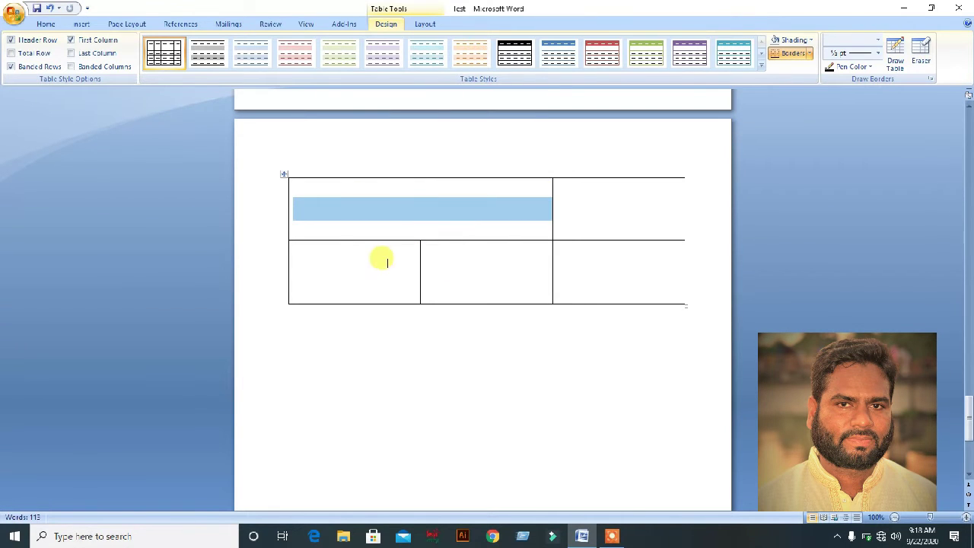
Add a third and fourth row by pressing Tab in the last cell.
{"action": "left_click", "coordinate": [380, 256]}
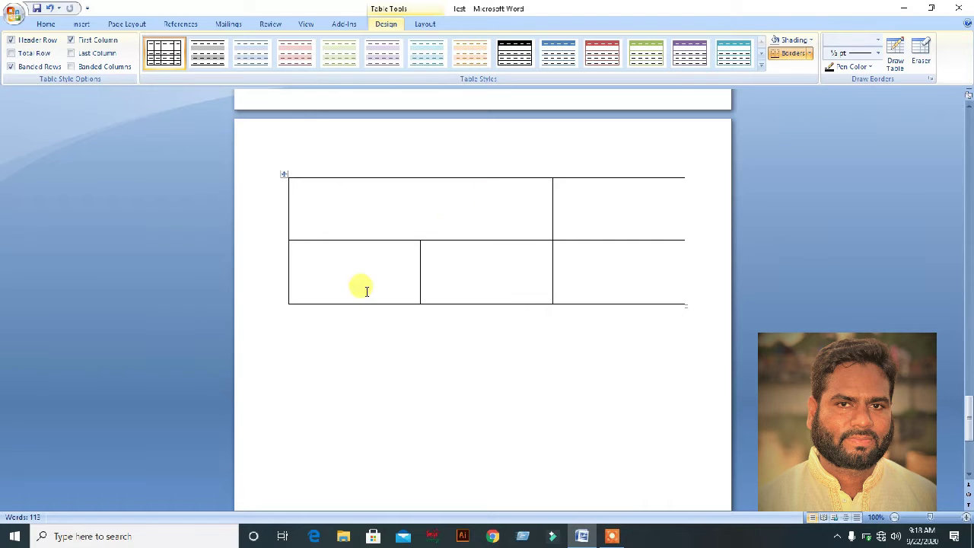
{"action": "left_click", "coordinate": [606, 279]}
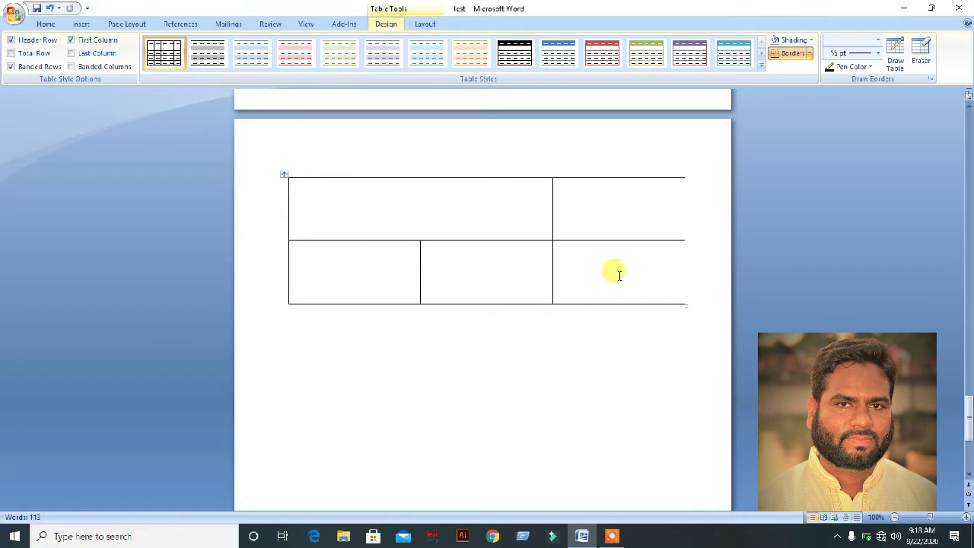
{"action": "key", "text": "Tab"}
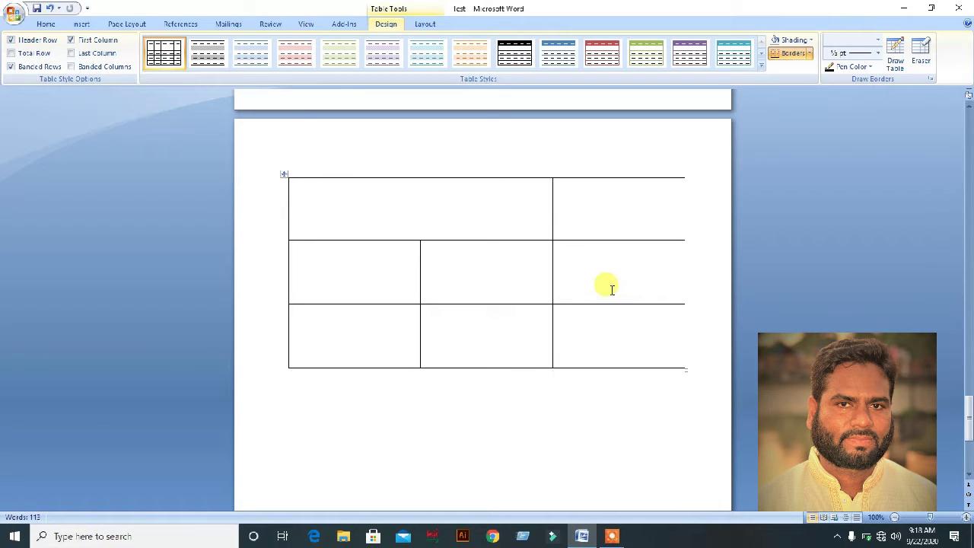
{"action": "key", "text": "Tab"}
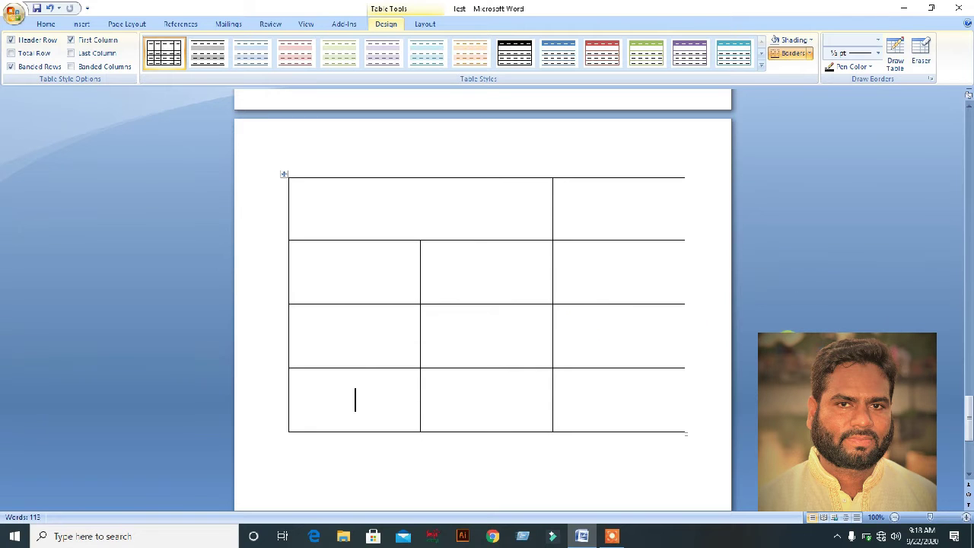
Merge the left-column cells of rows 2–4, then the middle-column cells, into tall cells.
{"action": "left_click", "coordinate": [335, 267]}
{"action": "left_click_drag", "start_coordinate": [341, 286], "coordinate": [348, 401]}
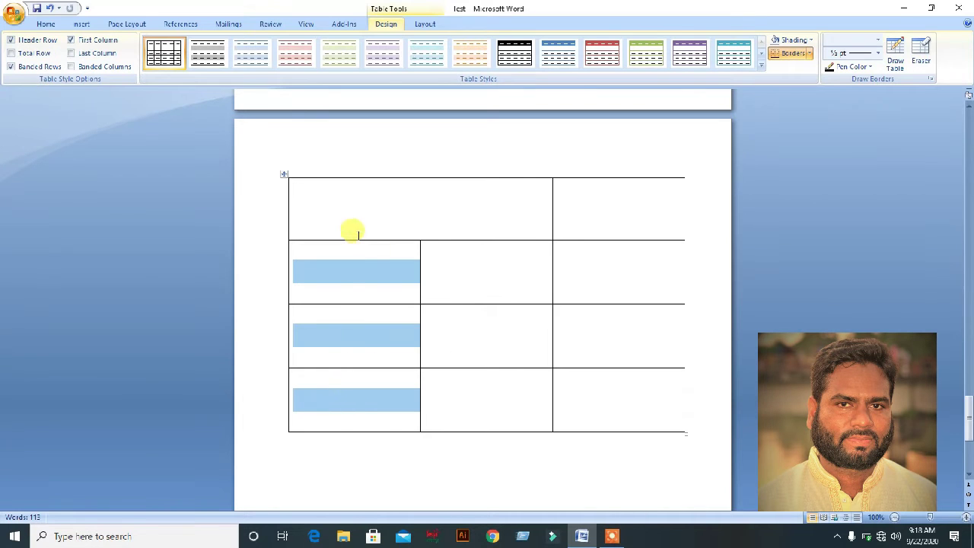
{"action": "right_click", "coordinate": [354, 337]}
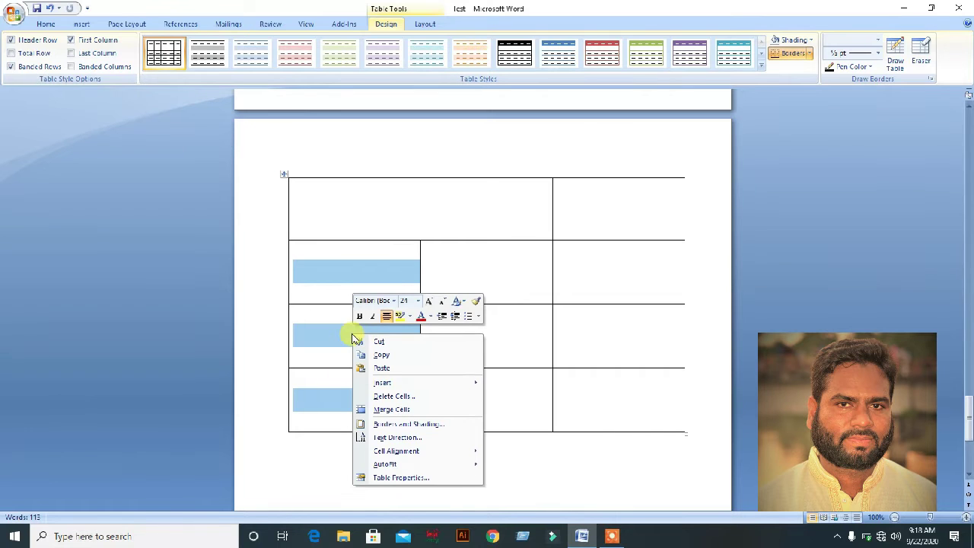
{"action": "left_click", "coordinate": [393, 409]}
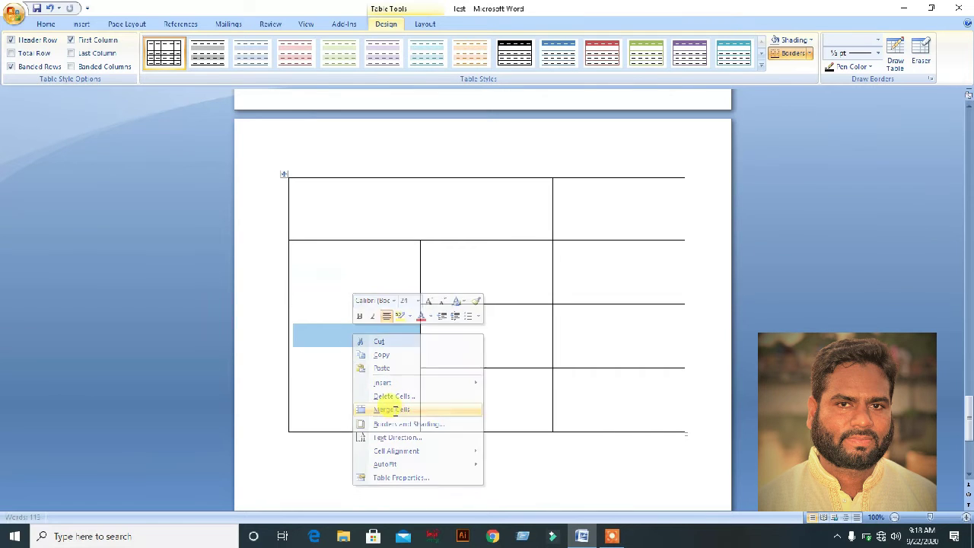
{"action": "left_click_drag", "start_coordinate": [487, 273], "coordinate": [493, 419]}
{"action": "right_click", "coordinate": [458, 285]}
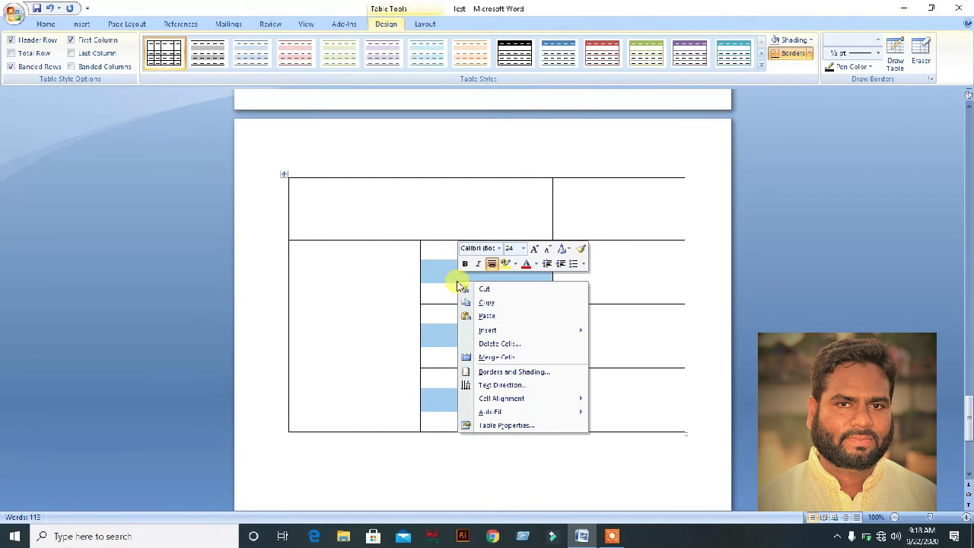
{"action": "left_click", "coordinate": [487, 357]}
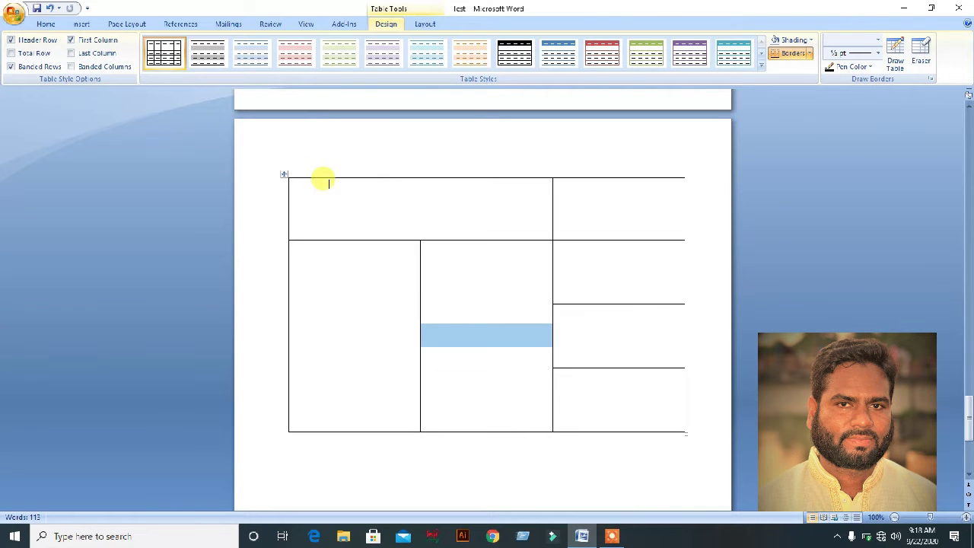
{"action": "left_click", "coordinate": [456, 270]}
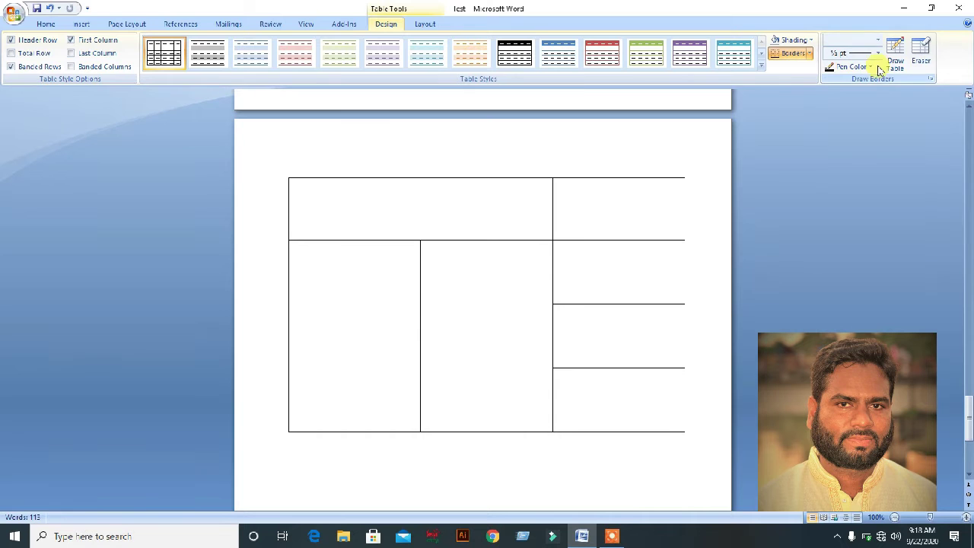
Draw a vertical border through the tall middle cell with Draw Table, undoing a stray left-cell border.
{"action": "left_click", "coordinate": [898, 52]}
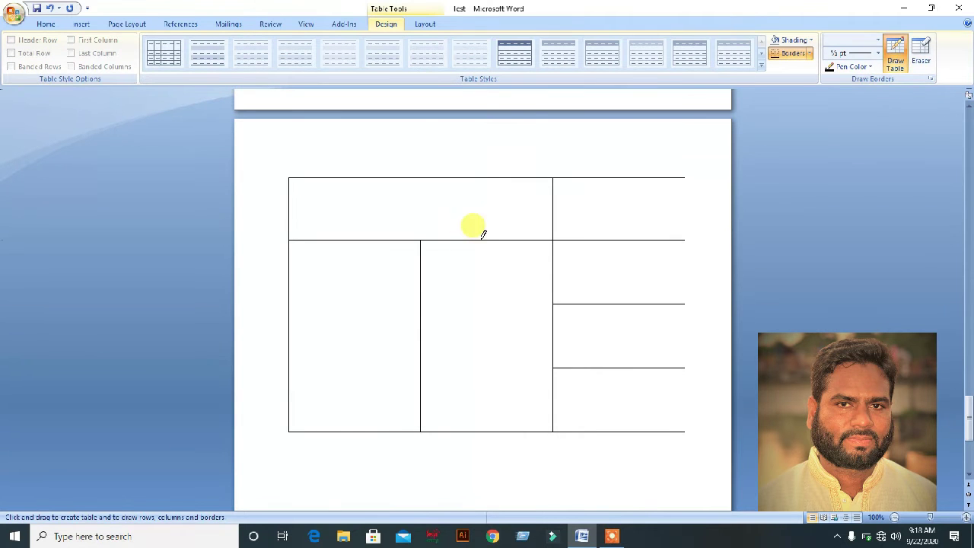
{"action": "left_click_drag", "start_coordinate": [485, 235], "coordinate": [483, 431]}
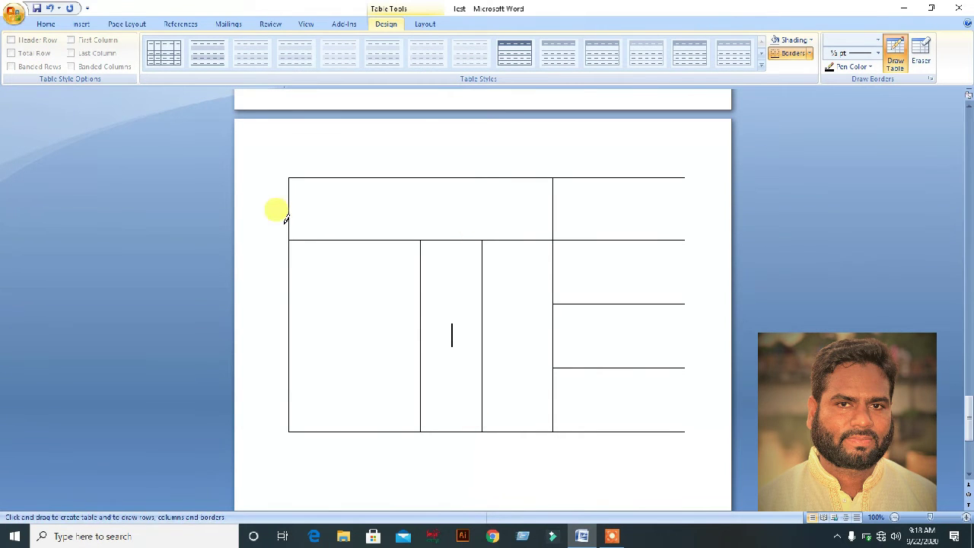
{"action": "left_click_drag", "start_coordinate": [343, 235], "coordinate": [333, 378]}
{"action": "key", "text": "ctrl+z"}
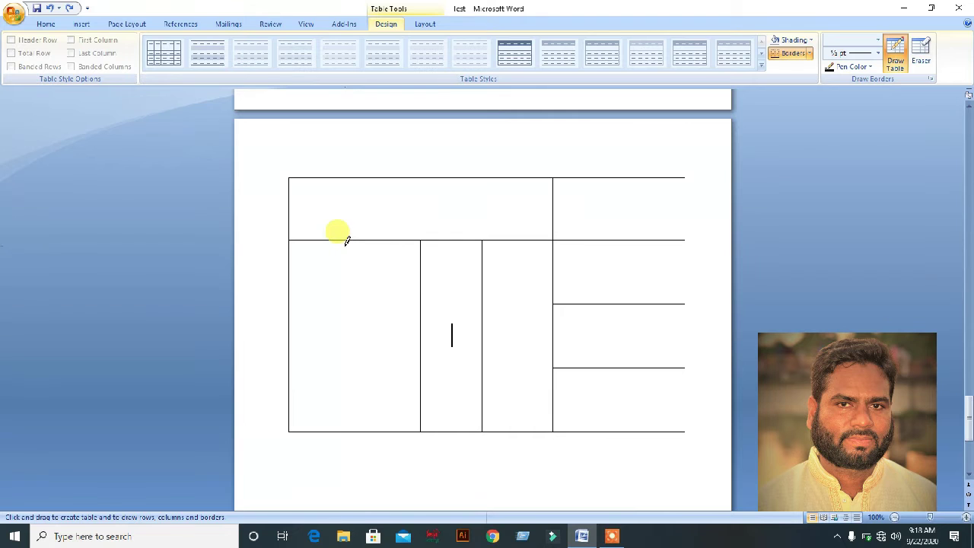
{"action": "left_click_drag", "start_coordinate": [348, 241], "coordinate": [348, 403]}
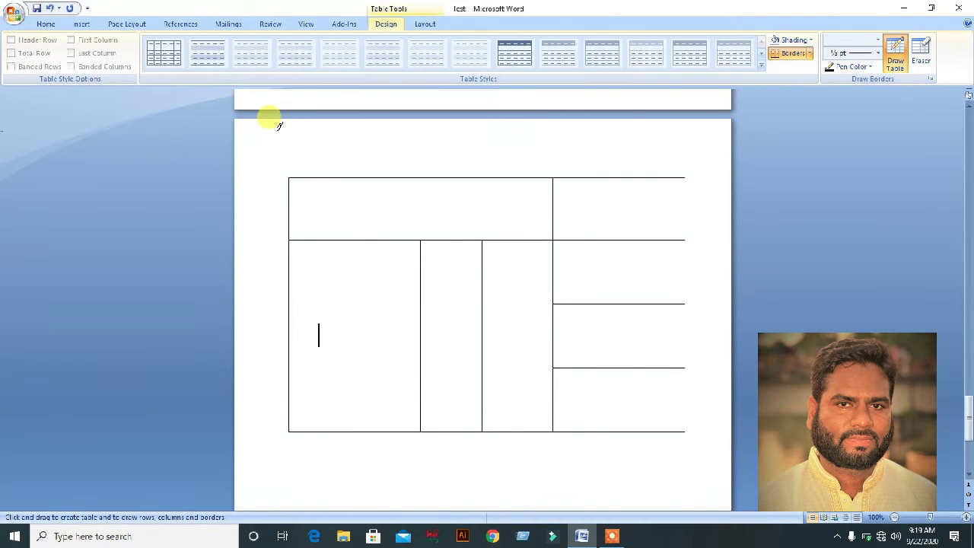
{"action": "double_click", "coordinate": [310, 159]}
{"action": "double_click", "coordinate": [302, 187]}
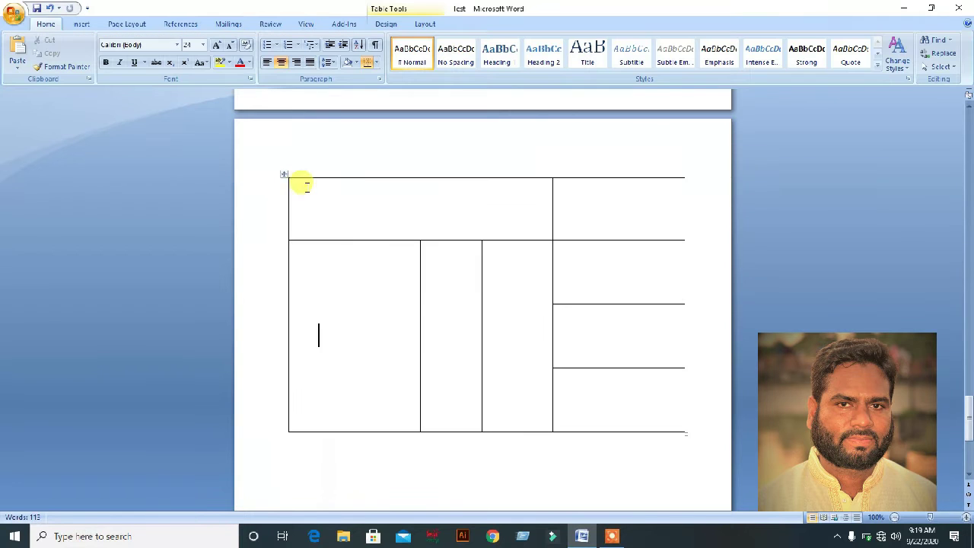
{"action": "left_click", "coordinate": [284, 175]}
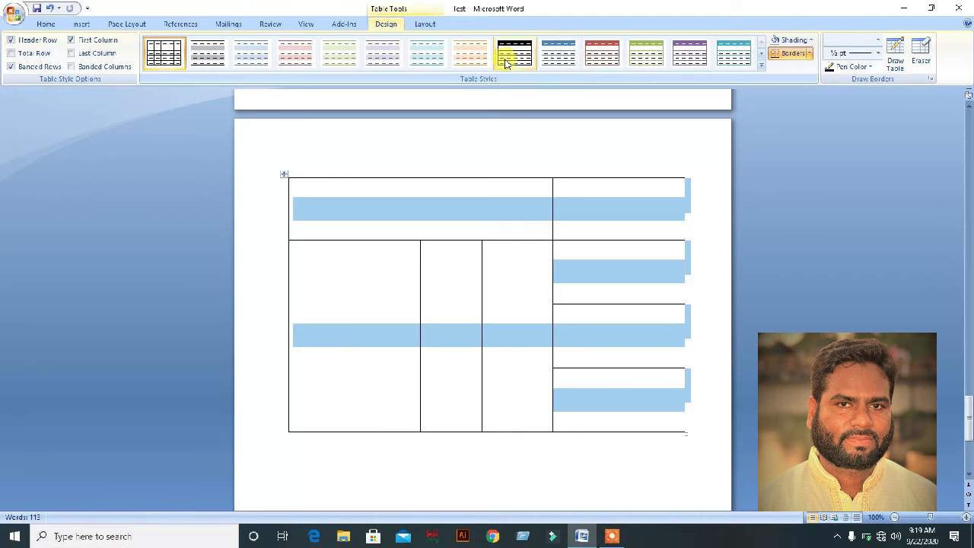
Apply a grey banded table style, then undo it with Ctrl+Z.
{"action": "left_click", "coordinate": [761, 65]}
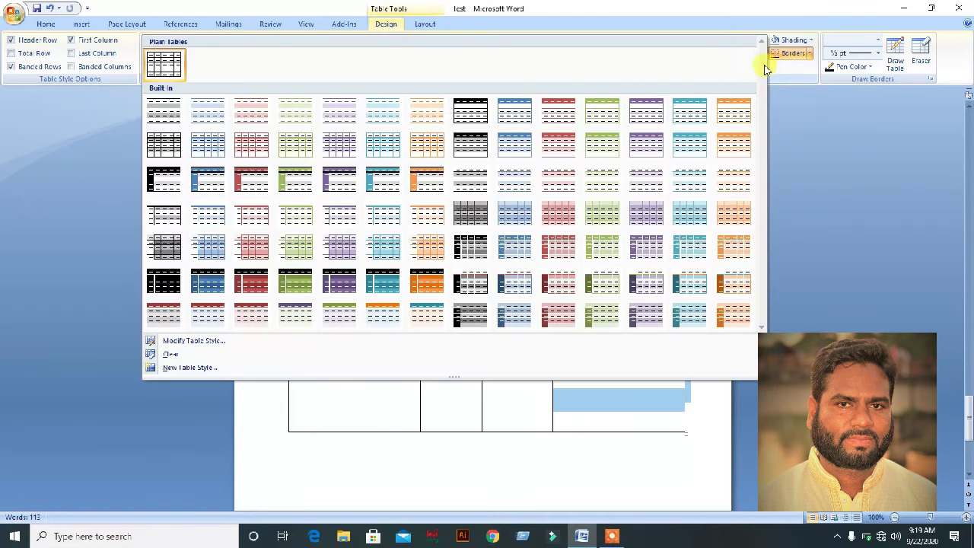
{"action": "left_click", "coordinate": [158, 144]}
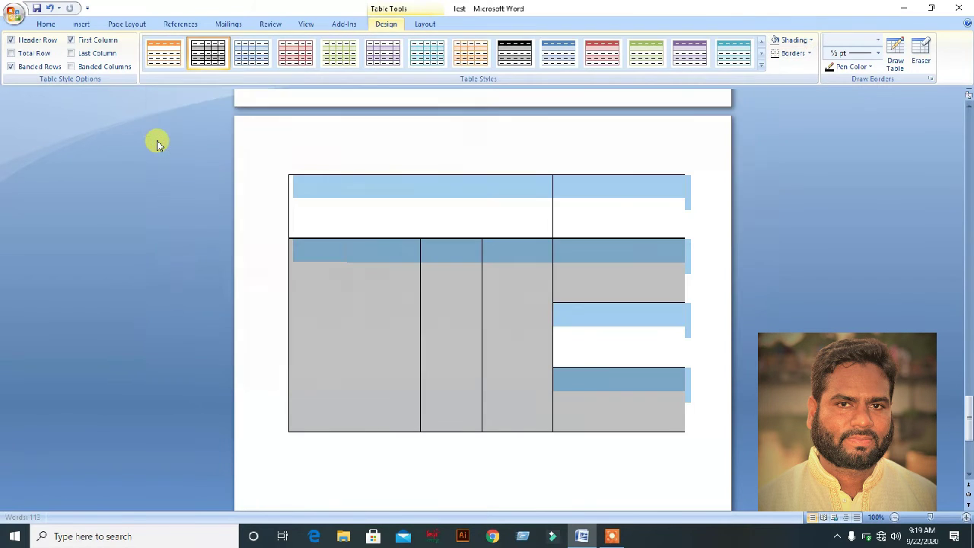
{"action": "left_click", "coordinate": [700, 231]}
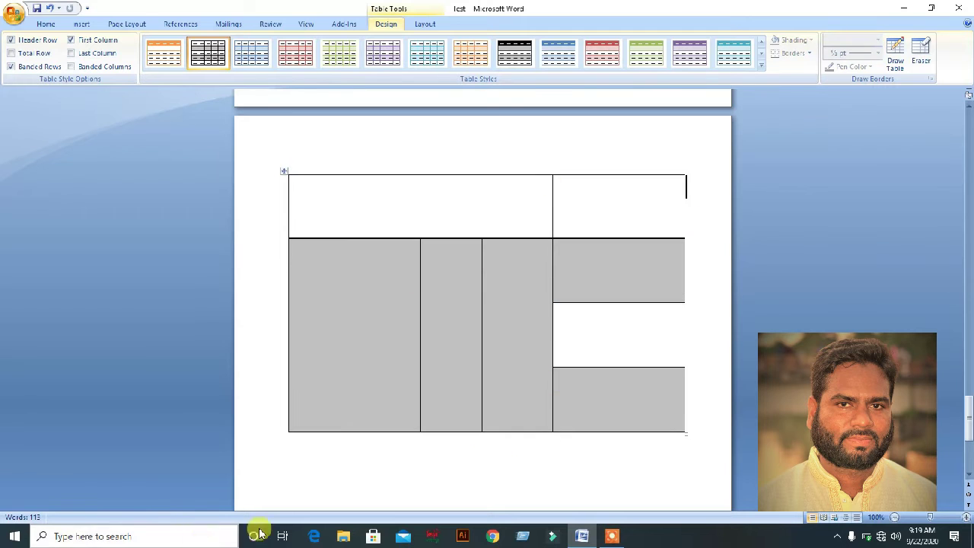
{"action": "scroll", "coordinate": [561, 376], "scroll_direction": "up", "scroll_amount": 1}
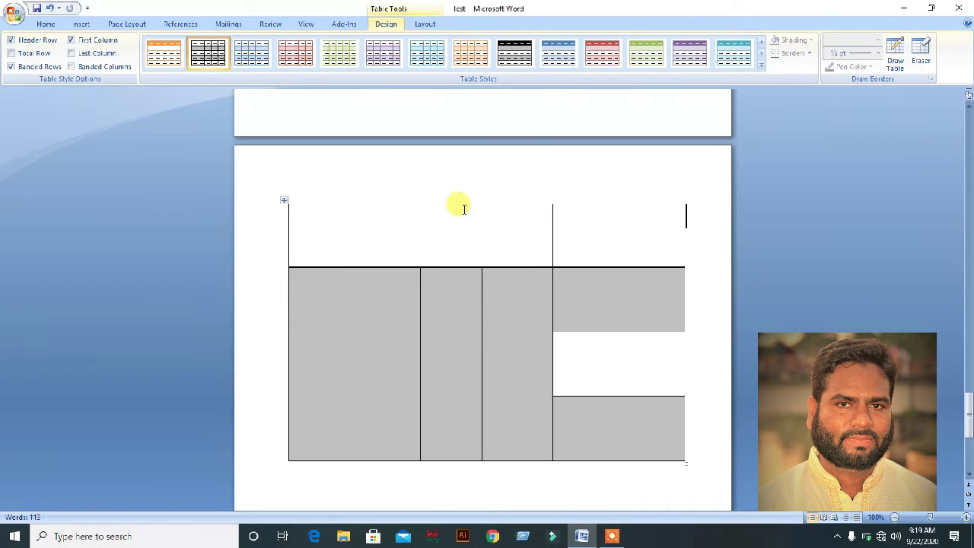
{"action": "key", "text": "ctrl+z"}
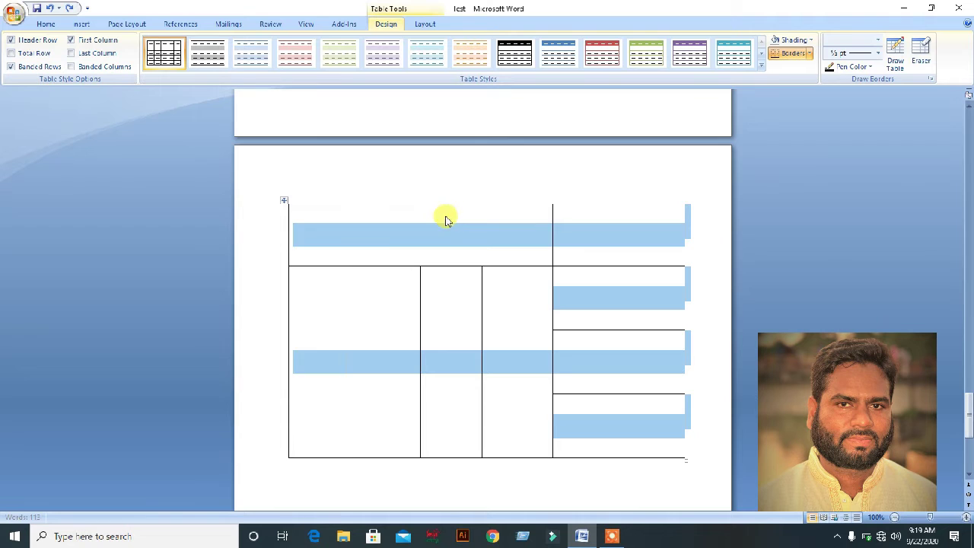
Select both cells of the table's top row.
{"action": "left_click", "coordinate": [407, 228]}
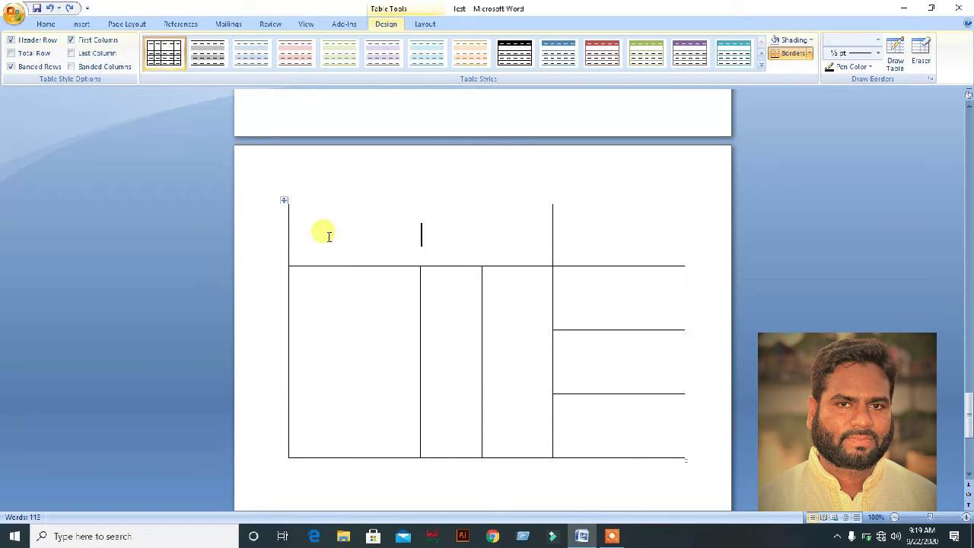
{"action": "left_click_drag", "start_coordinate": [325, 236], "coordinate": [659, 220]}
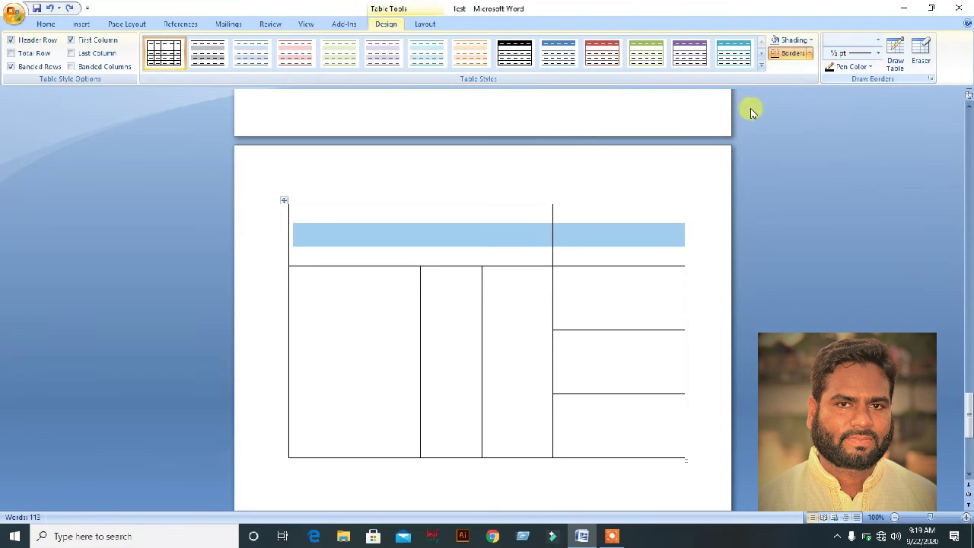
{"action": "left_click", "coordinate": [80, 23]}
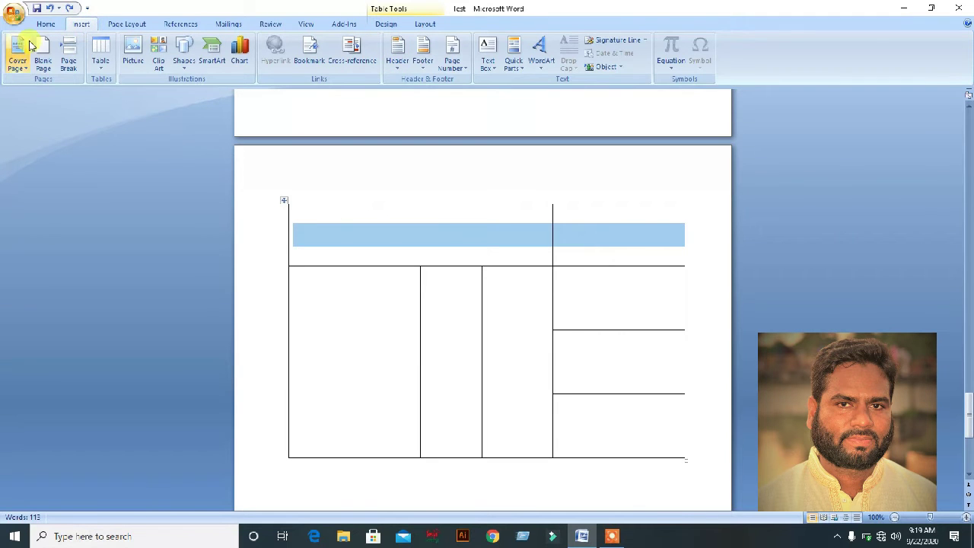
{"action": "left_click", "coordinate": [46, 24]}
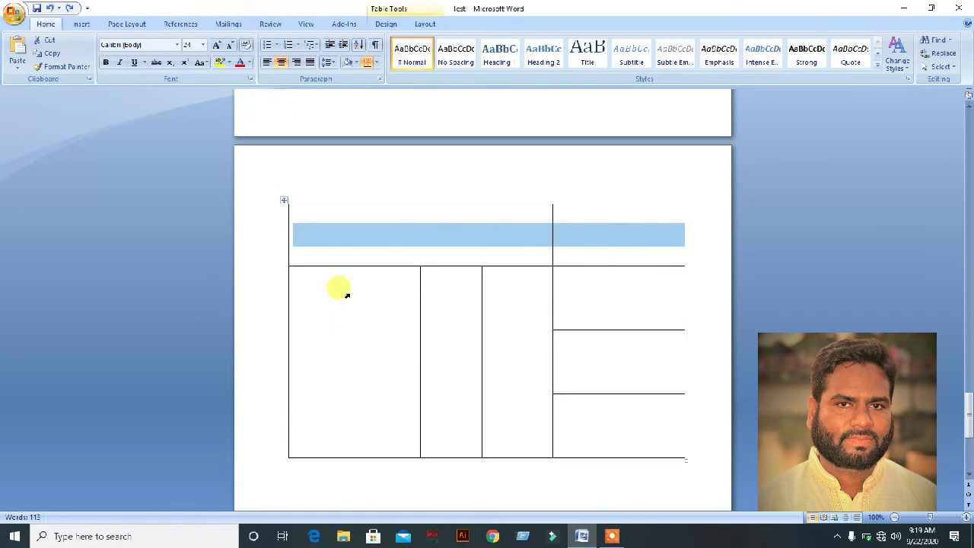
Use Shading to colour the top row light blue-grey and the narrow middle cell light green.
{"action": "left_click", "coordinate": [360, 65]}
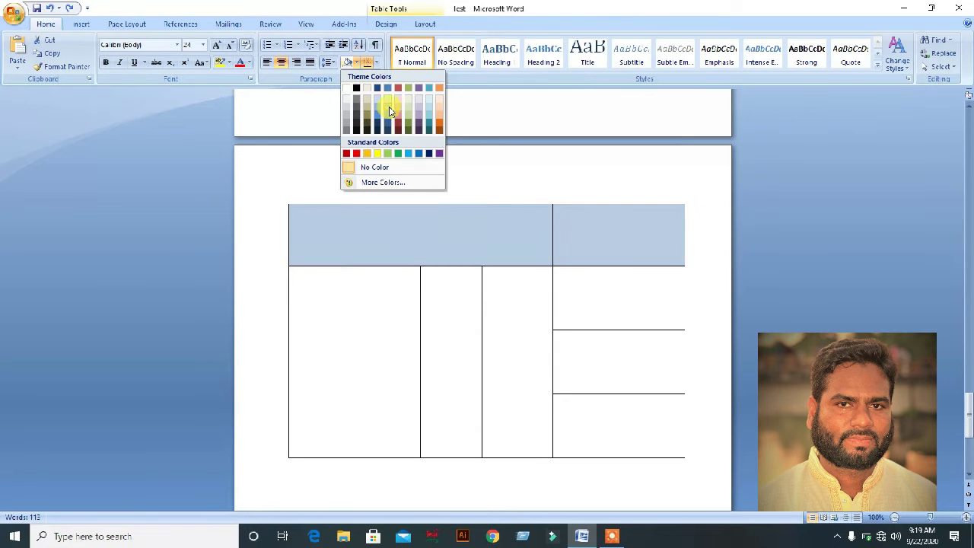
{"action": "left_click", "coordinate": [389, 106]}
{"action": "left_click", "coordinate": [526, 363]}
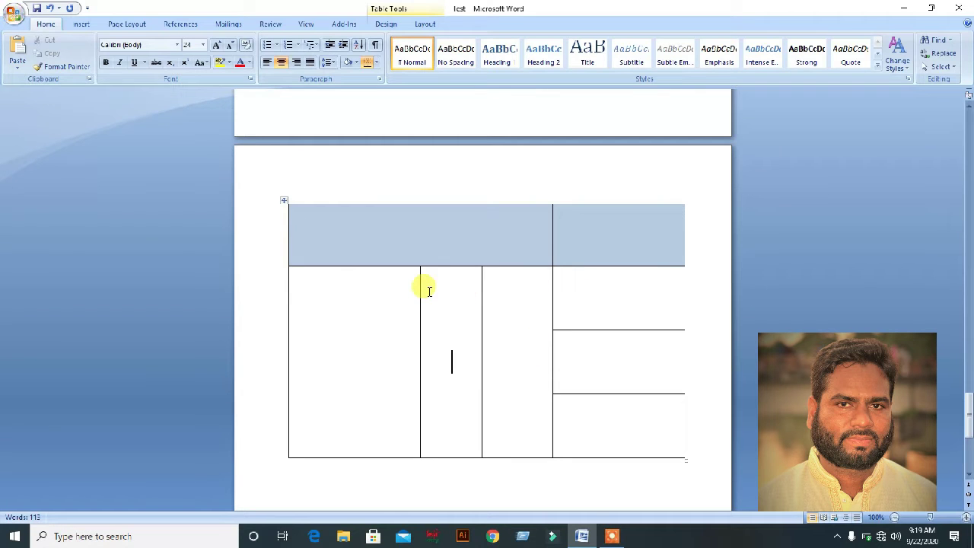
{"action": "left_click", "coordinate": [355, 63]}
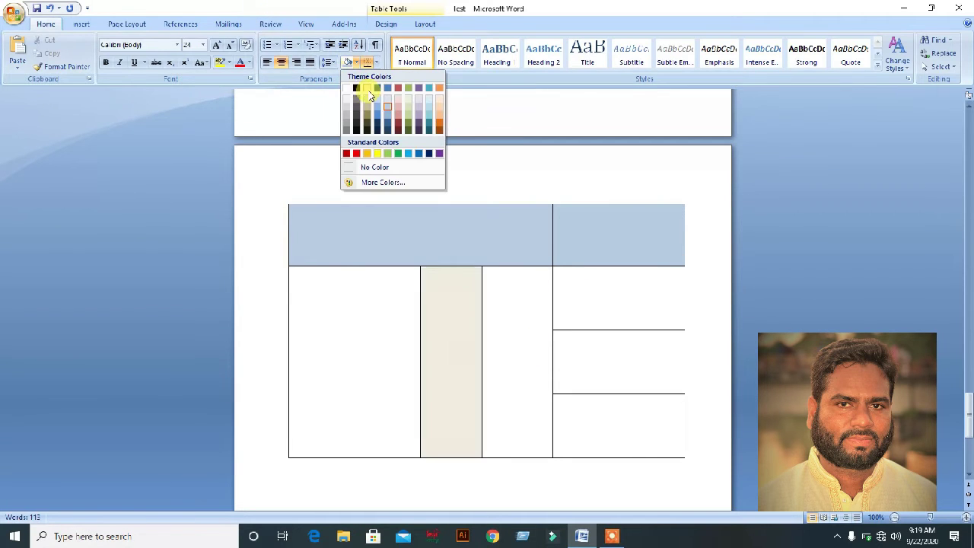
{"action": "left_click", "coordinate": [408, 108]}
Move through the table's cells, then select the whole table.
{"action": "left_click", "coordinate": [501, 396]}
{"action": "scroll", "coordinate": [603, 304], "scroll_direction": "down", "scroll_amount": 1}
{"action": "scroll", "coordinate": [612, 302], "scroll_direction": "up", "scroll_amount": 1}
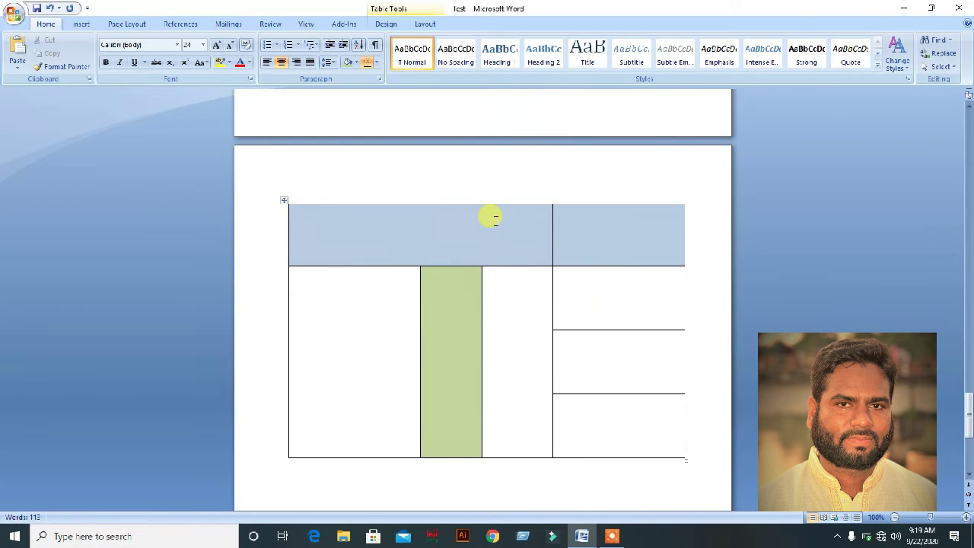
{"action": "left_click", "coordinate": [383, 195]}
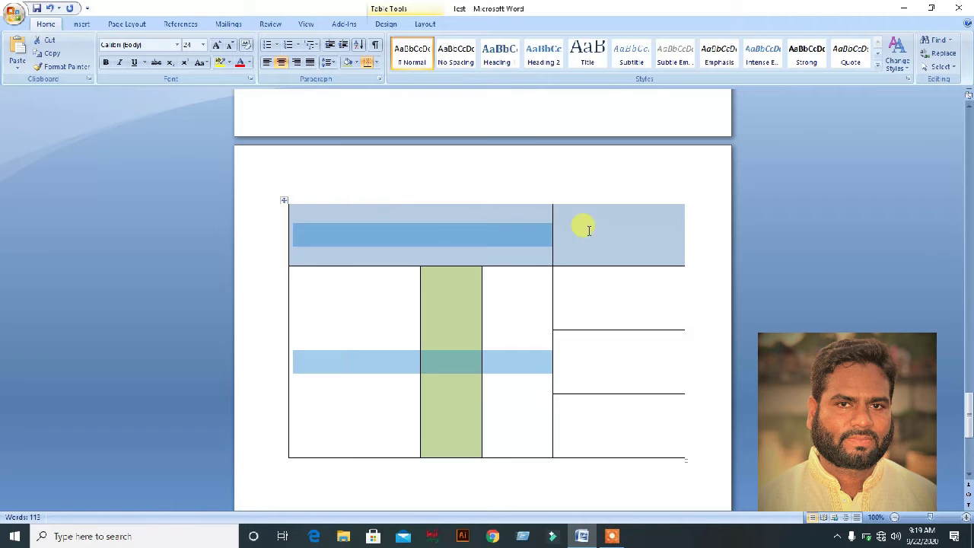
{"action": "left_click", "coordinate": [589, 230]}
{"action": "scroll", "coordinate": [609, 213], "scroll_direction": "up", "scroll_amount": 2}
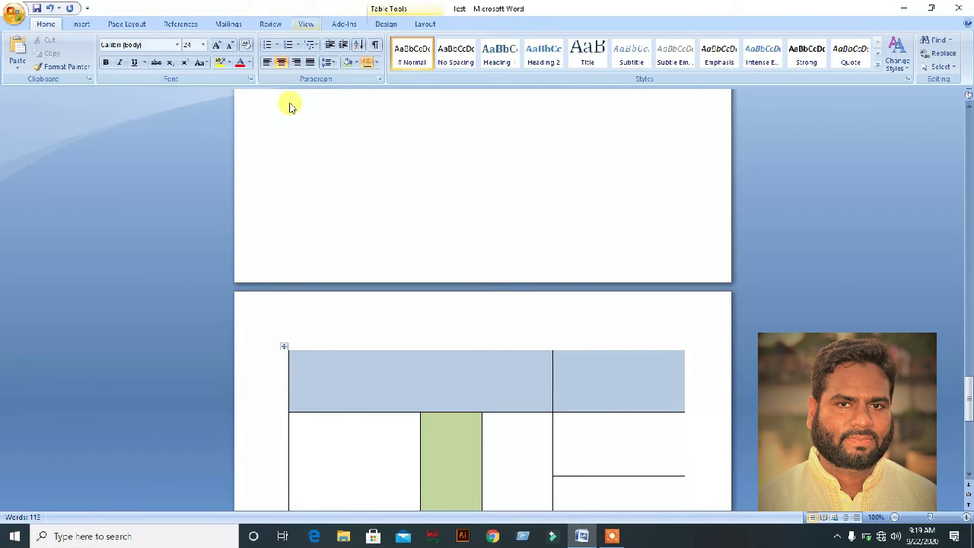
{"action": "double_click", "coordinate": [281, 347]}
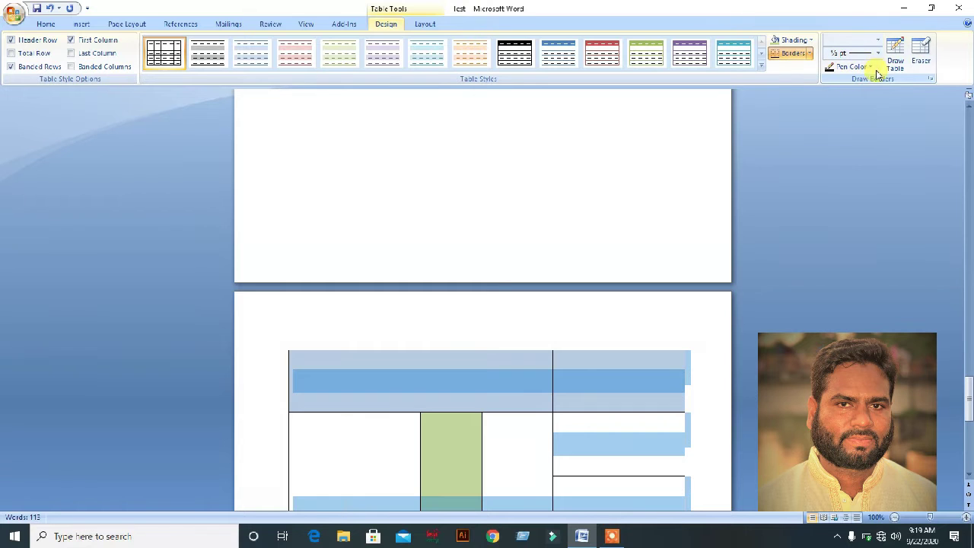
Set the border pen colour to standard red and turn on Draw Table.
{"action": "left_click", "coordinate": [871, 68]}
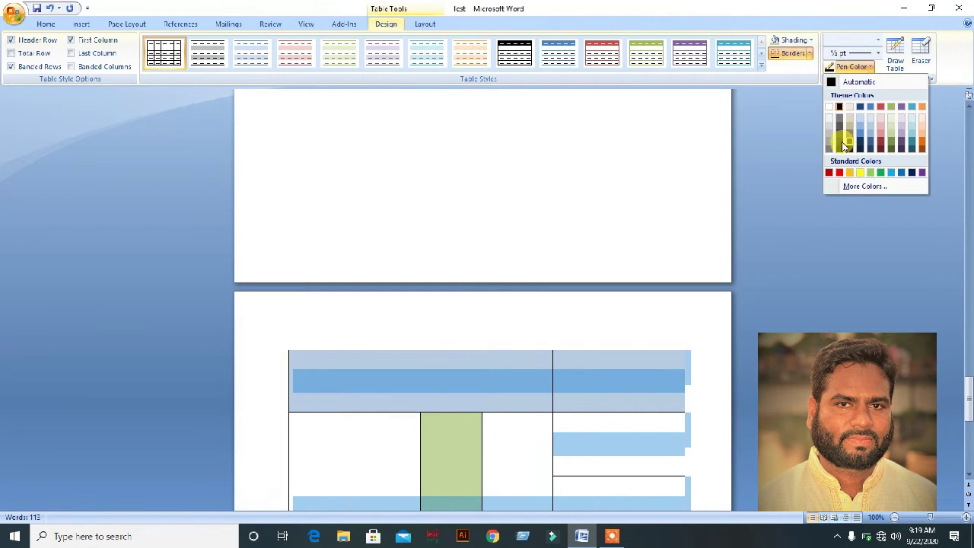
{"action": "left_click", "coordinate": [840, 173]}
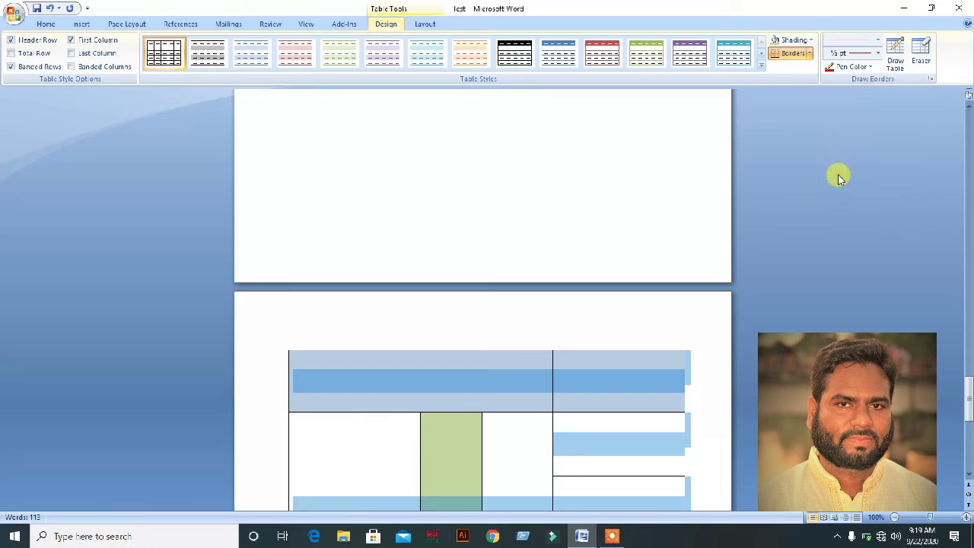
{"action": "left_click", "coordinate": [895, 53]}
{"action": "left_click", "coordinate": [853, 67]}
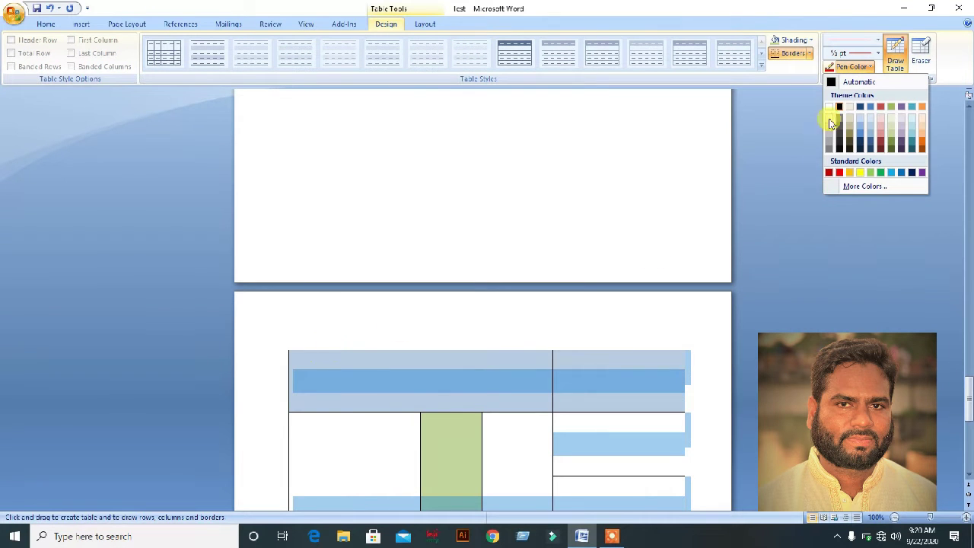
{"action": "left_click", "coordinate": [839, 173]}
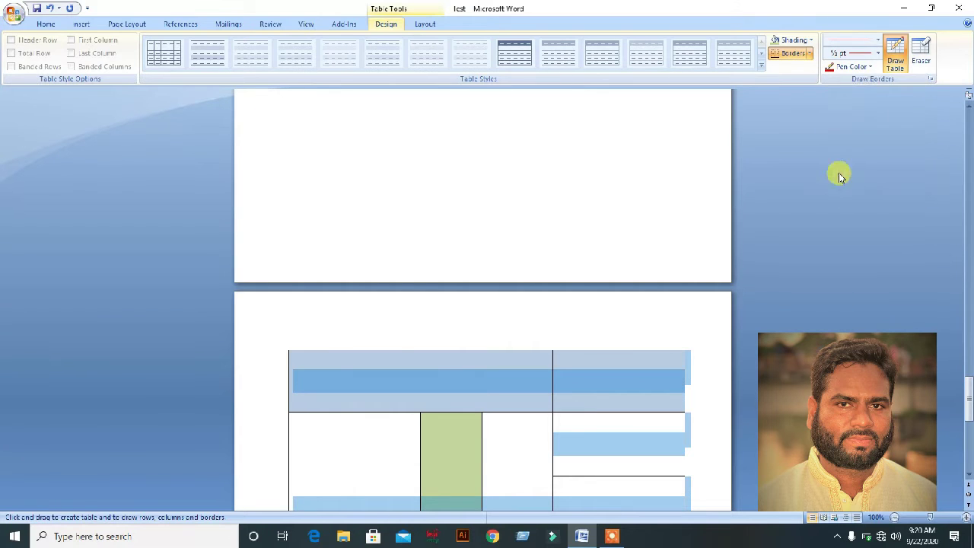
Trace the table's top border, column divider, top row's bottom edge and left edge in red.
{"action": "left_click", "coordinate": [425, 350]}
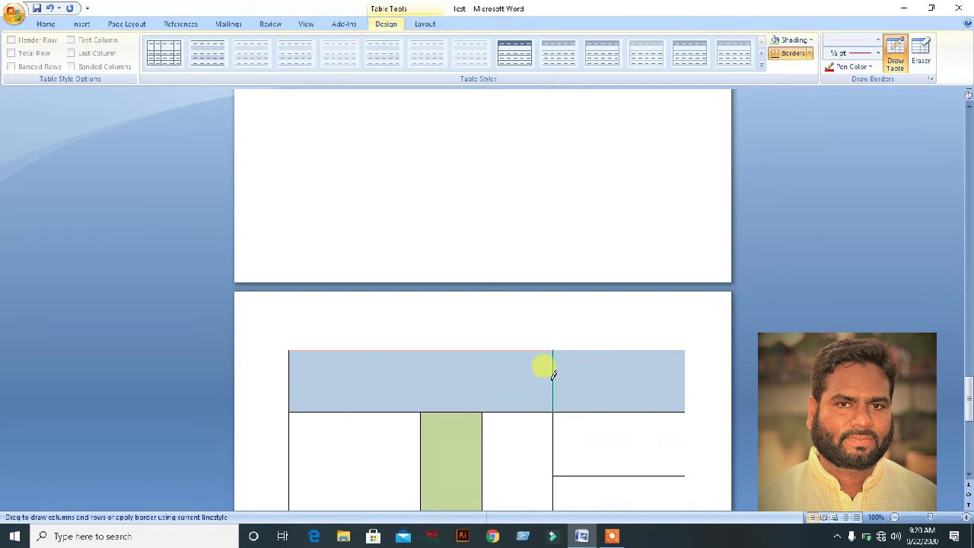
{"action": "left_click_drag", "start_coordinate": [553, 374], "coordinate": [551, 411]}
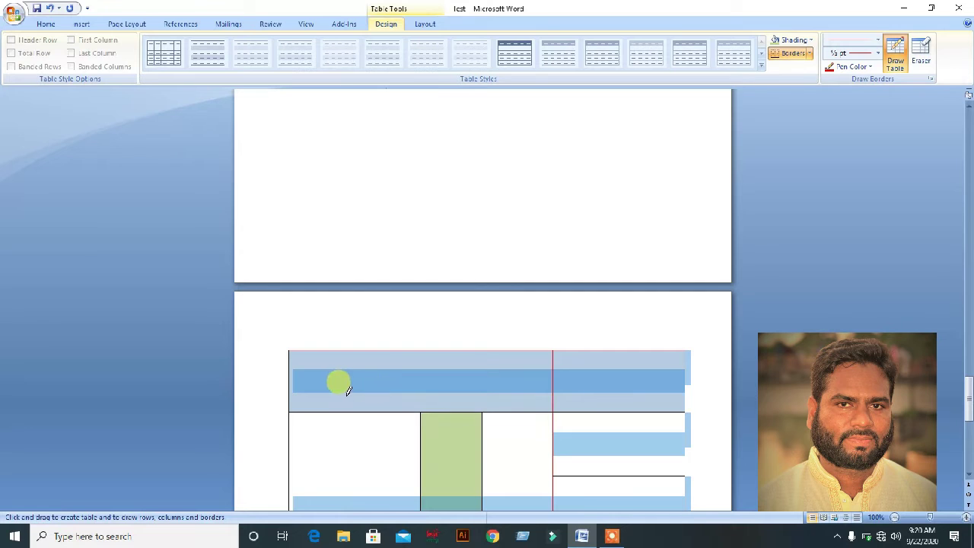
{"action": "left_click_drag", "start_coordinate": [332, 409], "coordinate": [688, 409]}
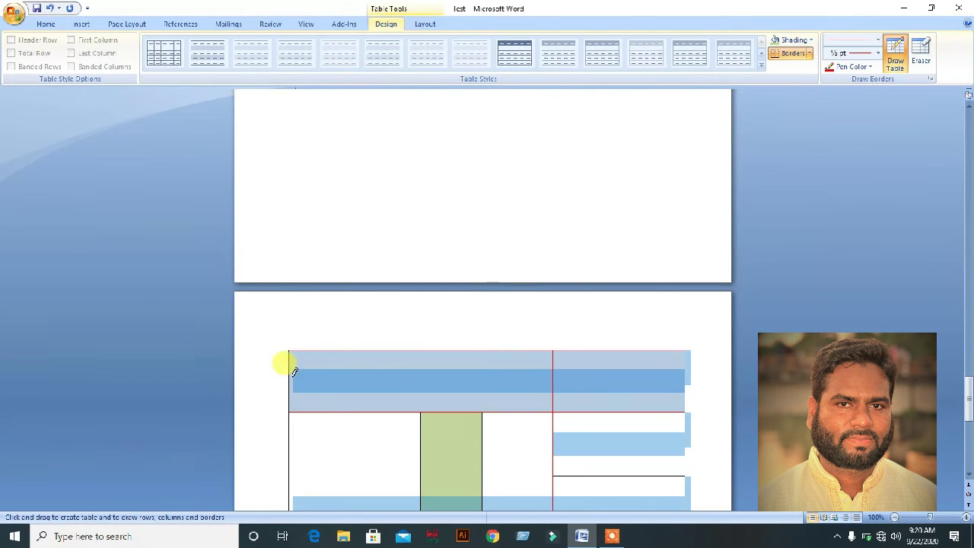
{"action": "left_click_drag", "start_coordinate": [292, 346], "coordinate": [292, 411]}
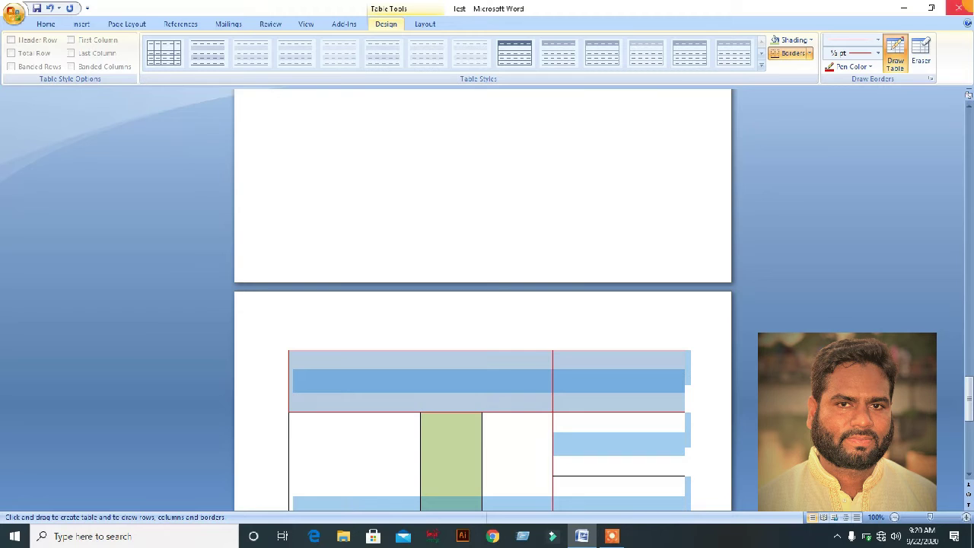
Set line weight to 3 pt and thicken the top border and the left header cell's bottom edge.
{"action": "left_click", "coordinate": [877, 54]}
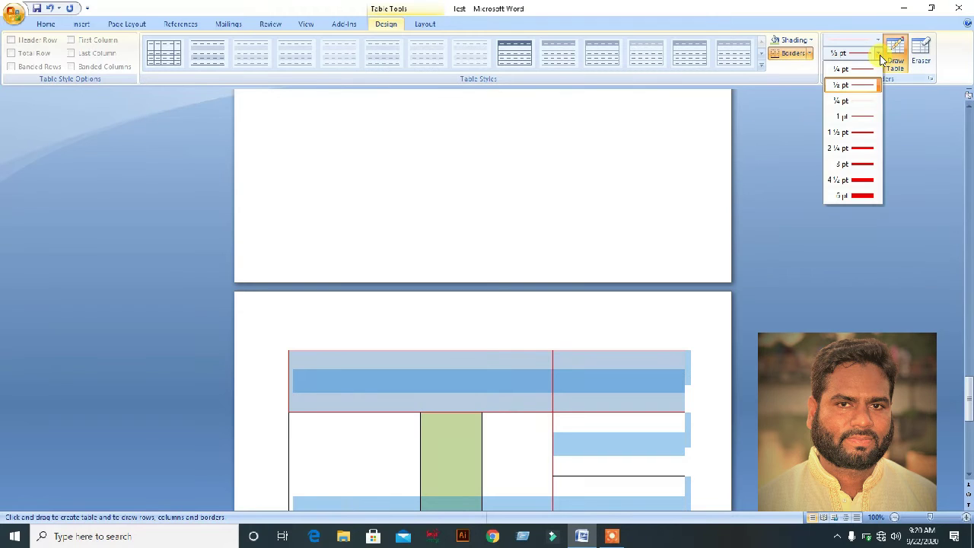
{"action": "left_click", "coordinate": [854, 163]}
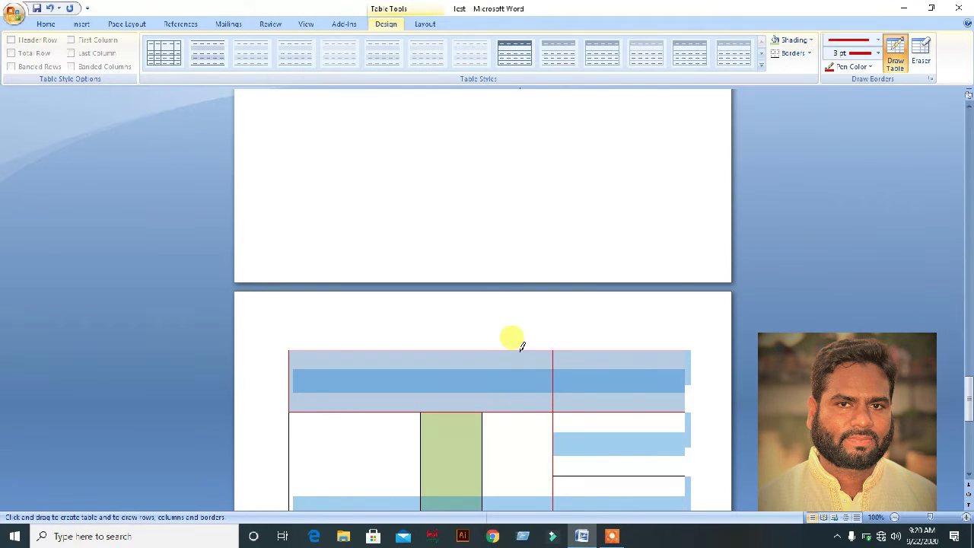
{"action": "left_click_drag", "start_coordinate": [522, 346], "coordinate": [587, 346]}
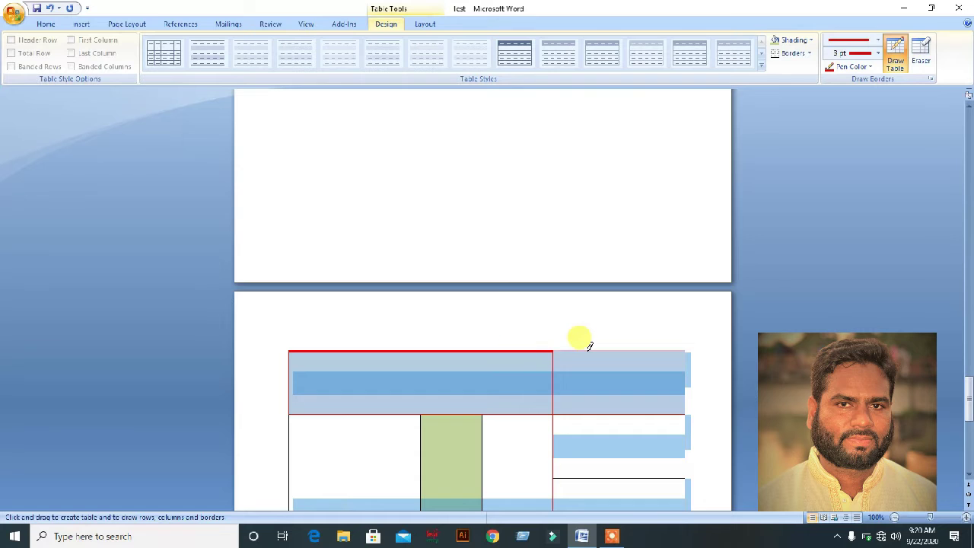
{"action": "left_click", "coordinate": [418, 412]}
{"action": "left_click", "coordinate": [439, 414]}
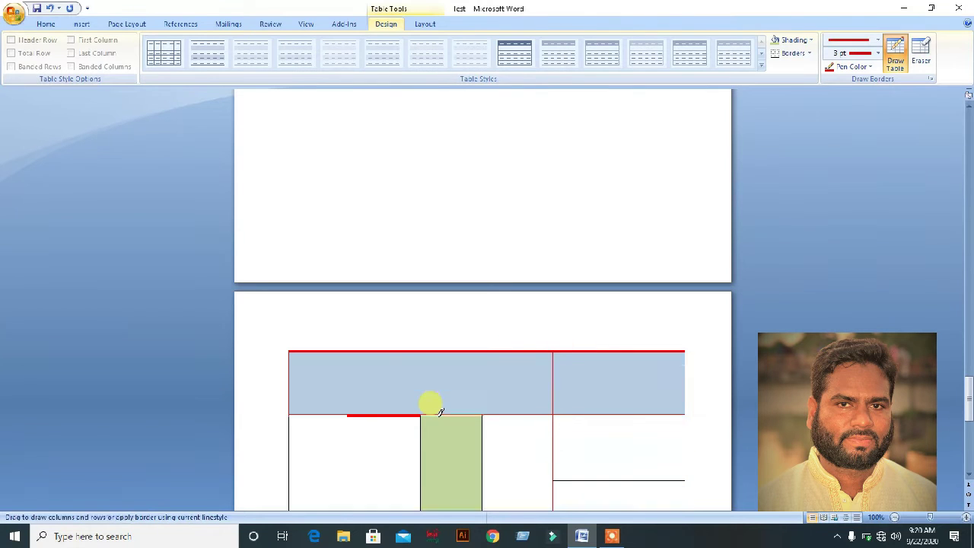
{"action": "left_click", "coordinate": [514, 412]}
Thicken the header divider, right cell bottom and right edge, then stop drawing and select the table.
{"action": "left_click", "coordinate": [553, 373]}
{"action": "left_click", "coordinate": [576, 409]}
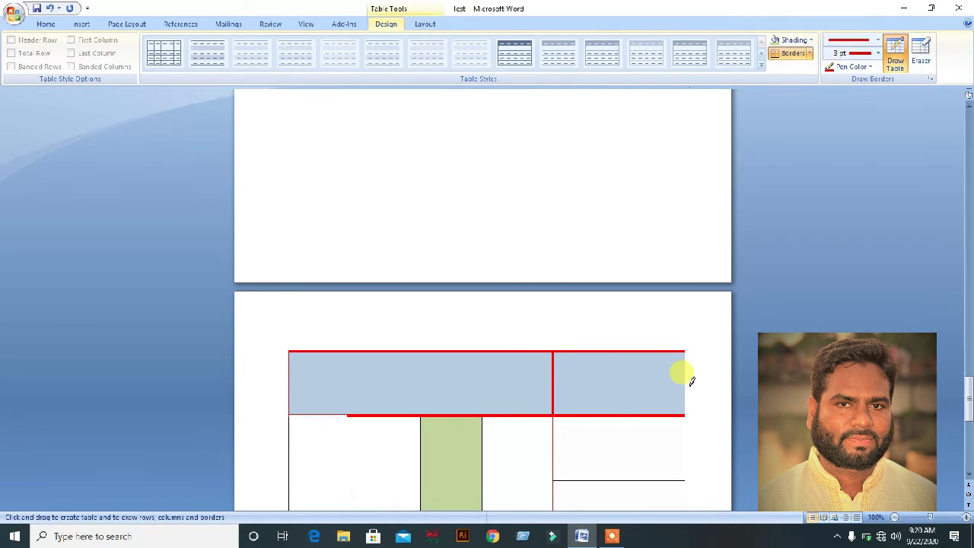
{"action": "left_click", "coordinate": [686, 385]}
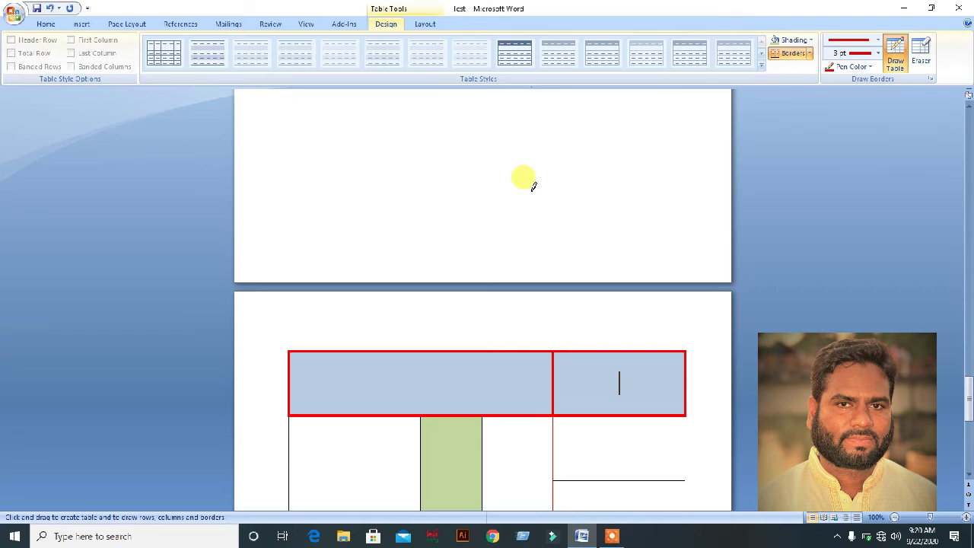
{"action": "scroll", "coordinate": [472, 248], "scroll_direction": "down", "scroll_amount": 3}
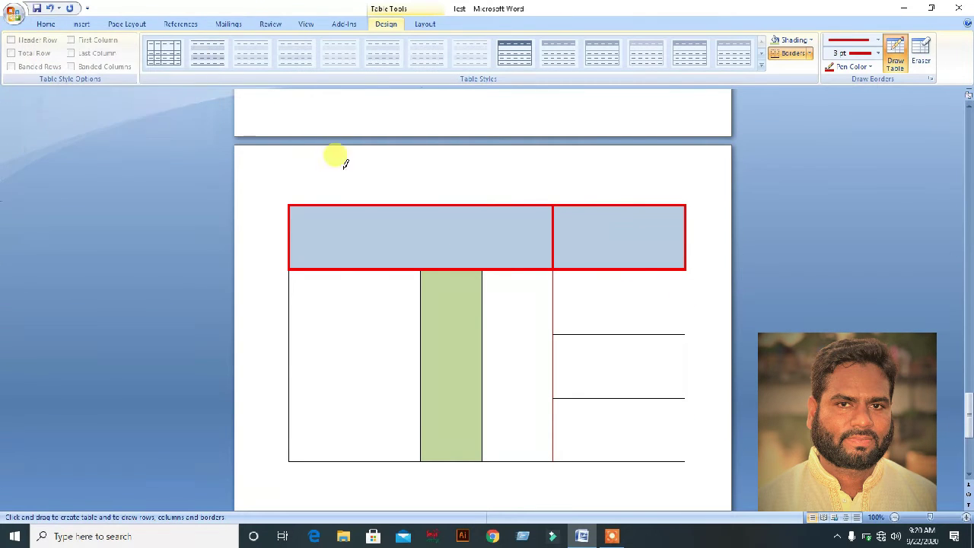
{"action": "left_click", "coordinate": [394, 253]}
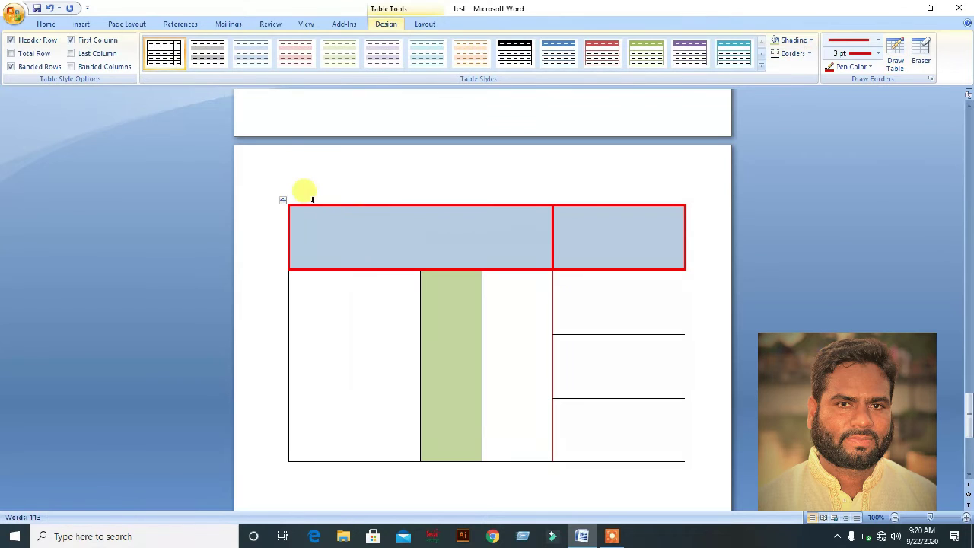
{"action": "left_click", "coordinate": [281, 203]}
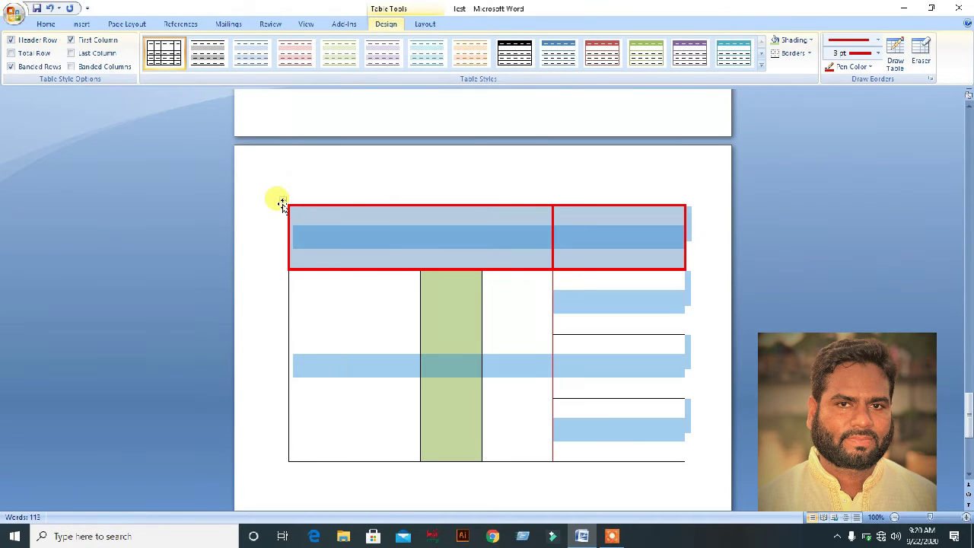
Delete the old table and insert a new 3-column, 1-row table.
{"action": "key", "text": "BackSpace"}
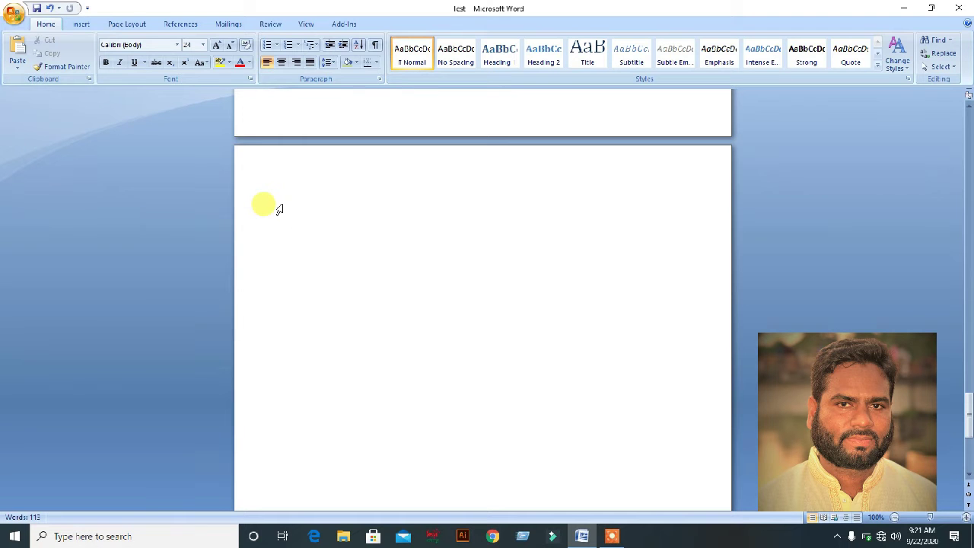
{"action": "left_click", "coordinate": [82, 24]}
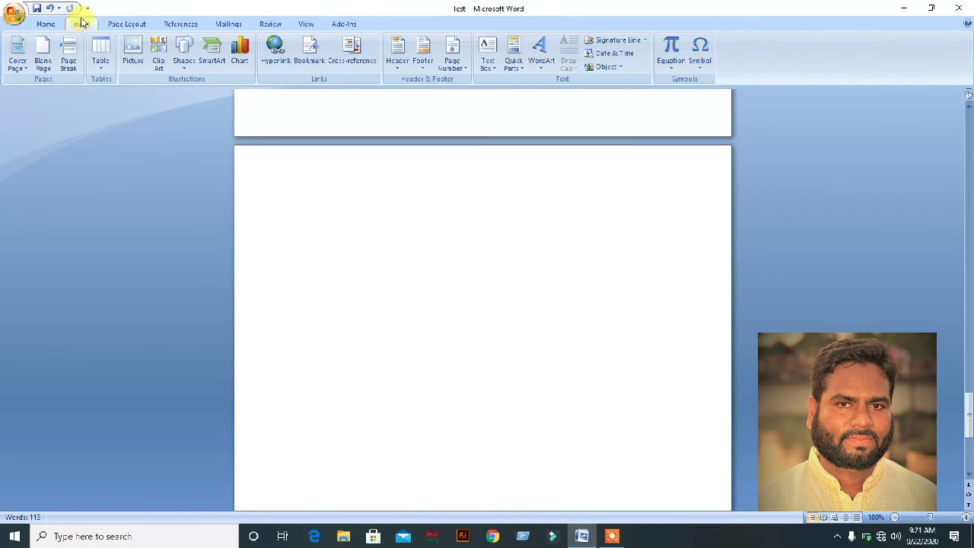
{"action": "left_click", "coordinate": [99, 61]}
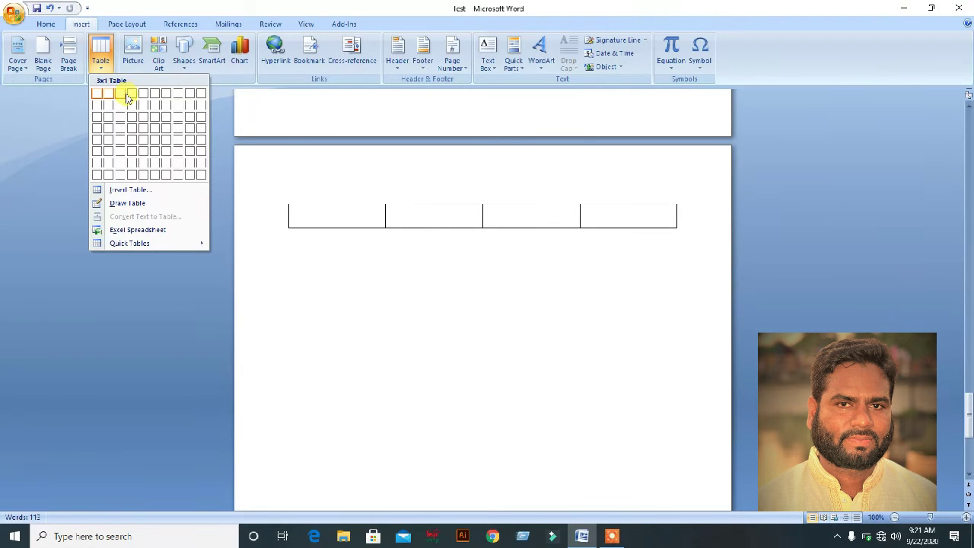
{"action": "left_click", "coordinate": [127, 95]}
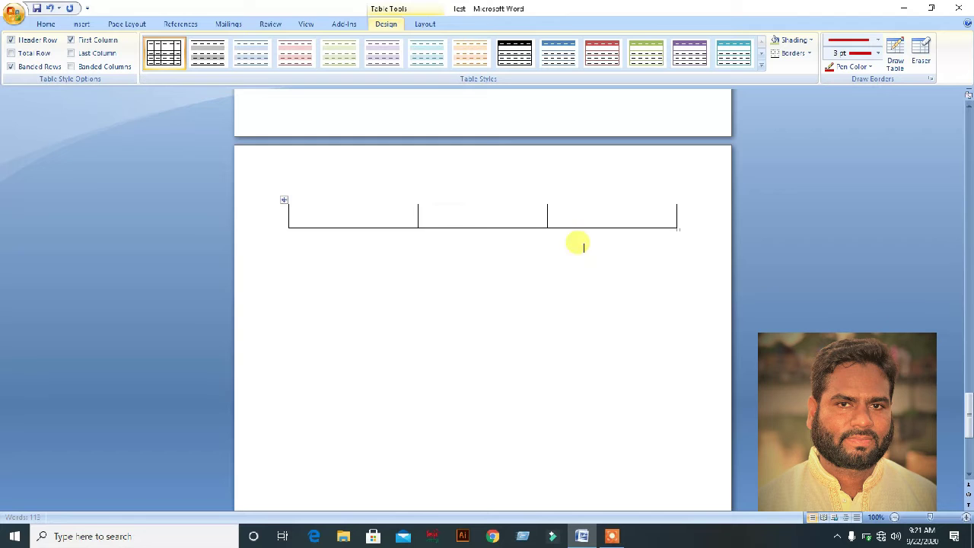
Type the headings Sl, Name and Mobile into the three cells.
{"action": "type", "text": "Sl"}
{"action": "key", "text": "Tab"}
{"action": "type", "text": "N"}
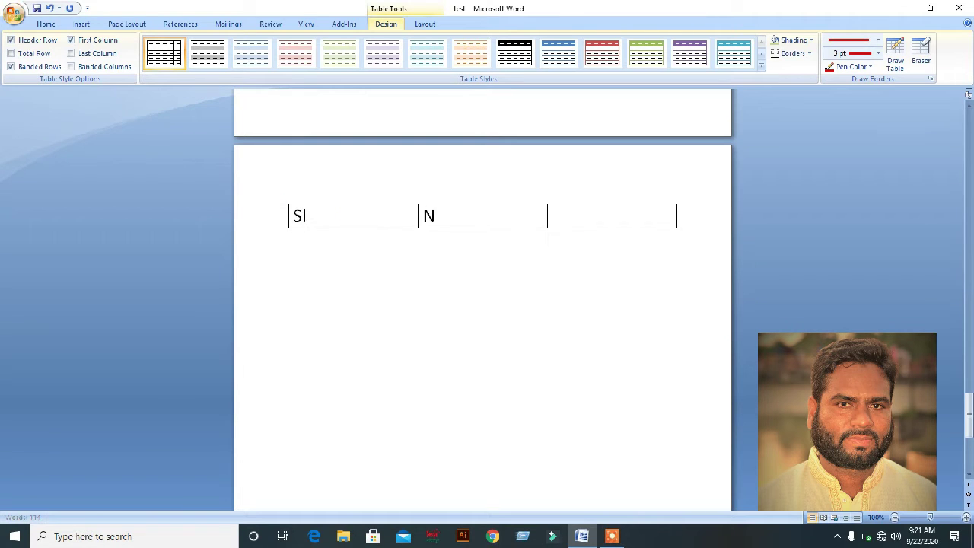
{"action": "key", "text": "Tab"}
{"action": "type", "text": "M"}
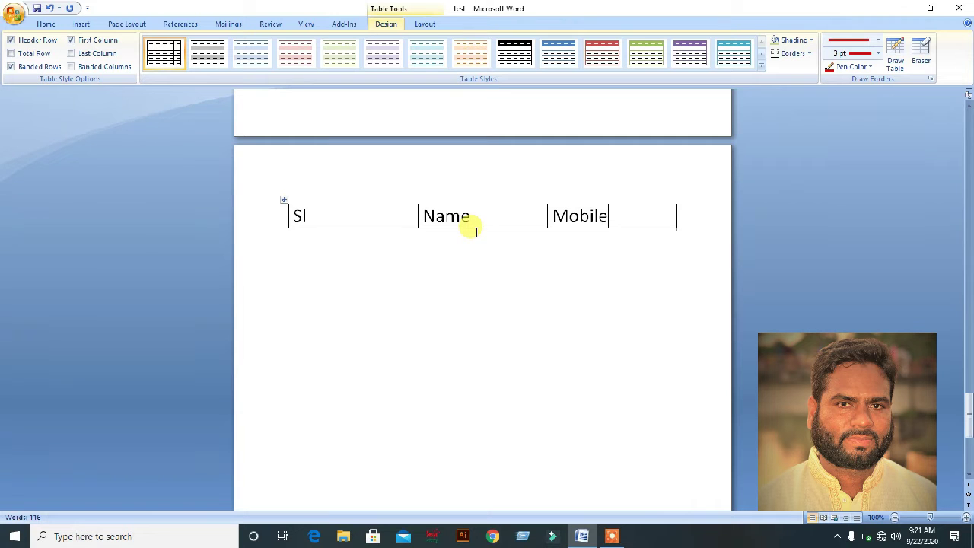
Narrow the Sl column and adjust the Name and Mobile column widths.
{"action": "left_click_drag", "start_coordinate": [415, 210], "coordinate": [313, 233]}
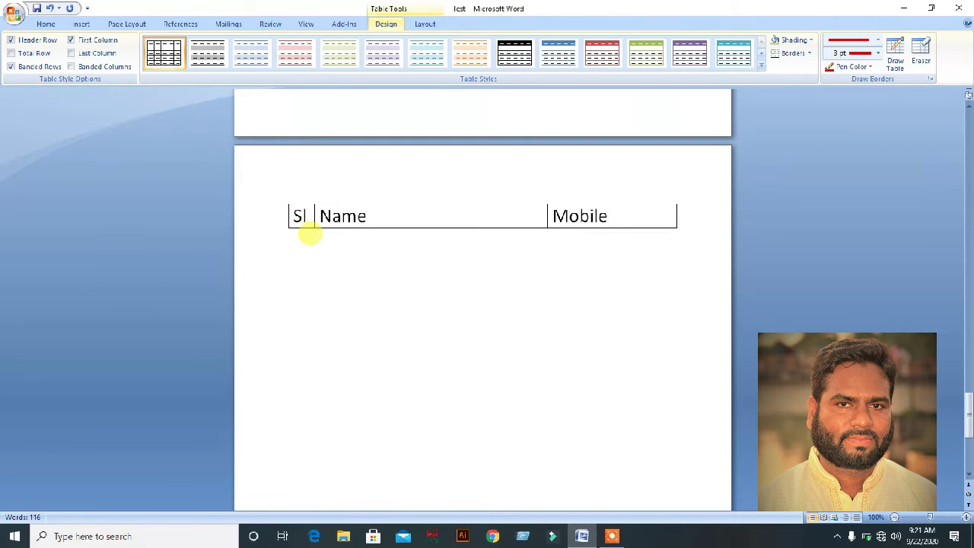
{"action": "left_click", "coordinate": [546, 216]}
{"action": "left_click_drag", "start_coordinate": [544, 213], "coordinate": [504, 216]}
{"action": "left_click", "coordinate": [539, 297]}
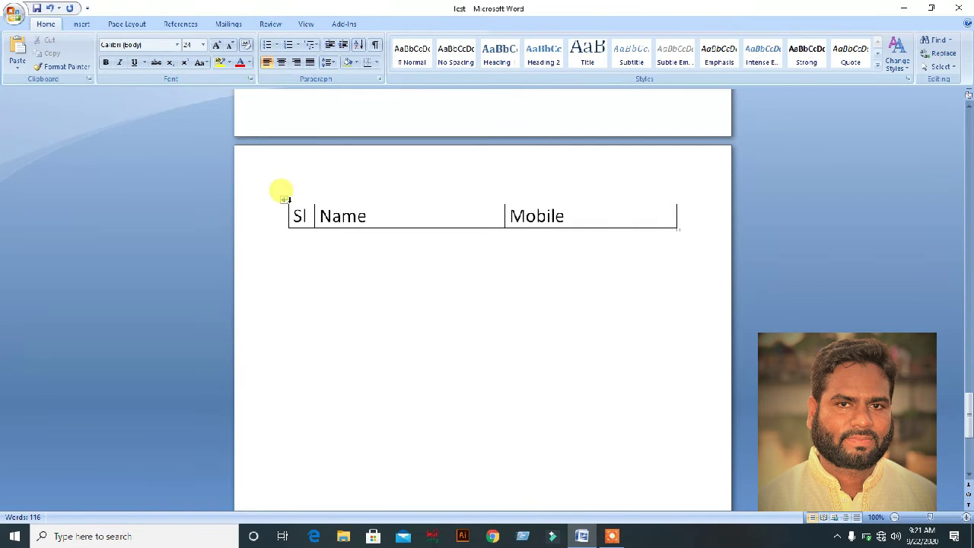
Centre the Sl, Name and Mobile headings using Cell Alignment on the whole table.
{"action": "left_click", "coordinate": [284, 200]}
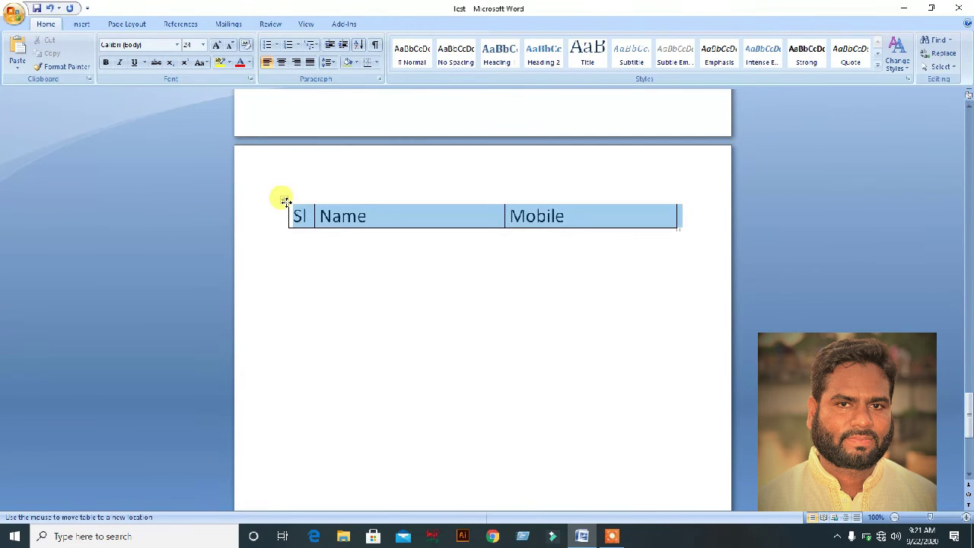
{"action": "right_click", "coordinate": [351, 218]}
{"action": "mouse_move", "coordinate": [413, 348]}
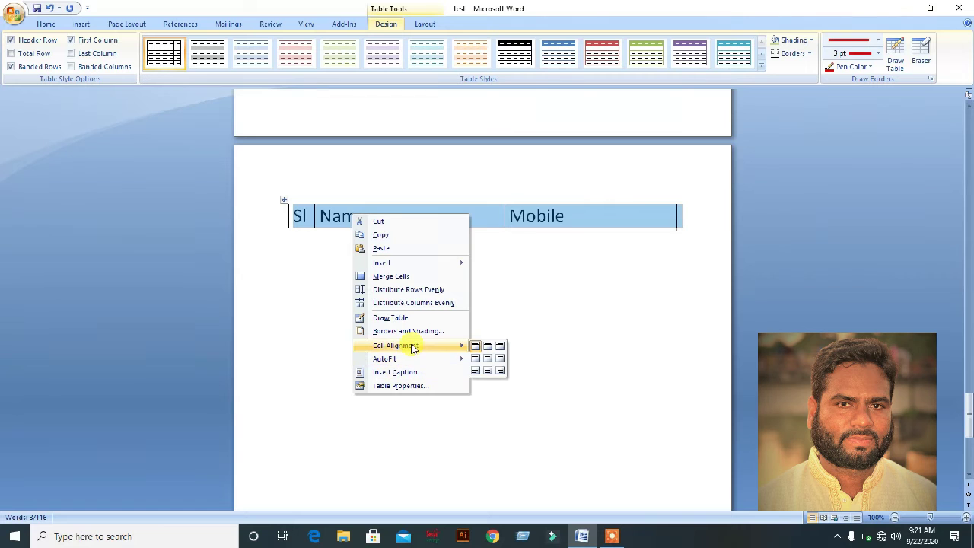
{"action": "left_click", "coordinate": [481, 359]}
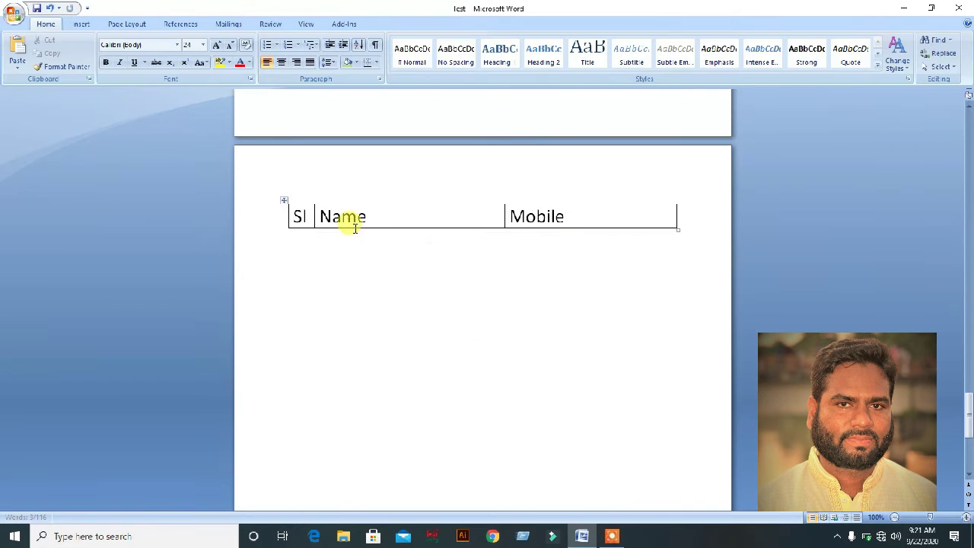
{"action": "left_click", "coordinate": [284, 200]}
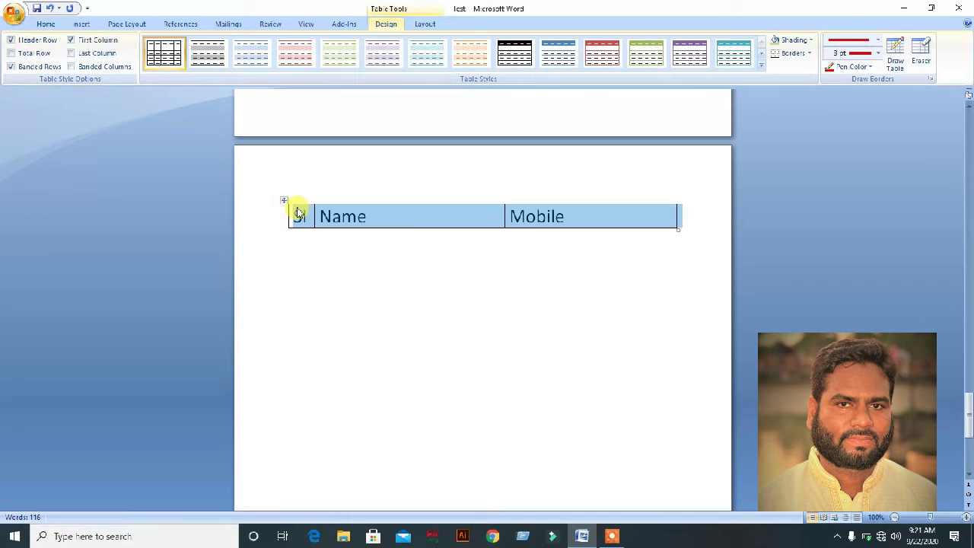
{"action": "right_click", "coordinate": [298, 215]}
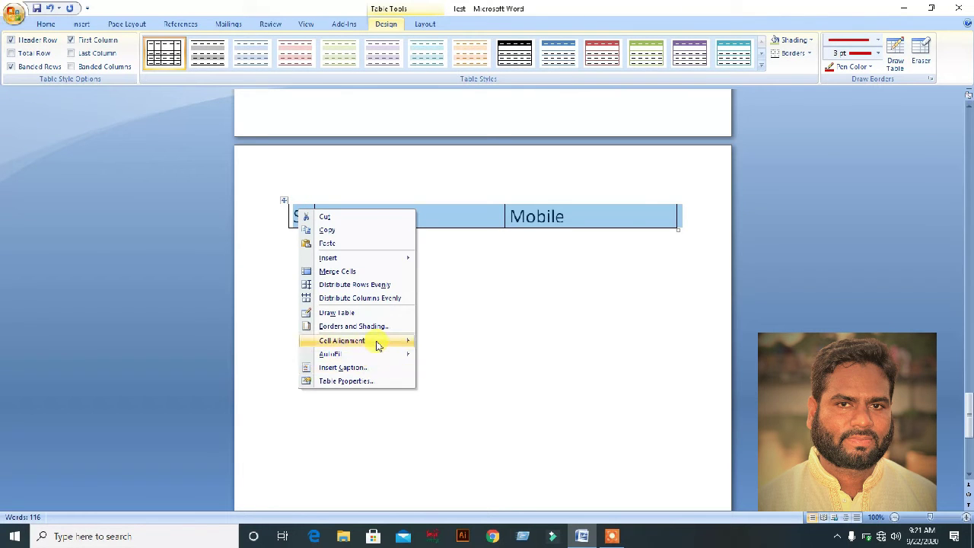
{"action": "mouse_move", "coordinate": [376, 345]}
{"action": "left_click", "coordinate": [432, 357]}
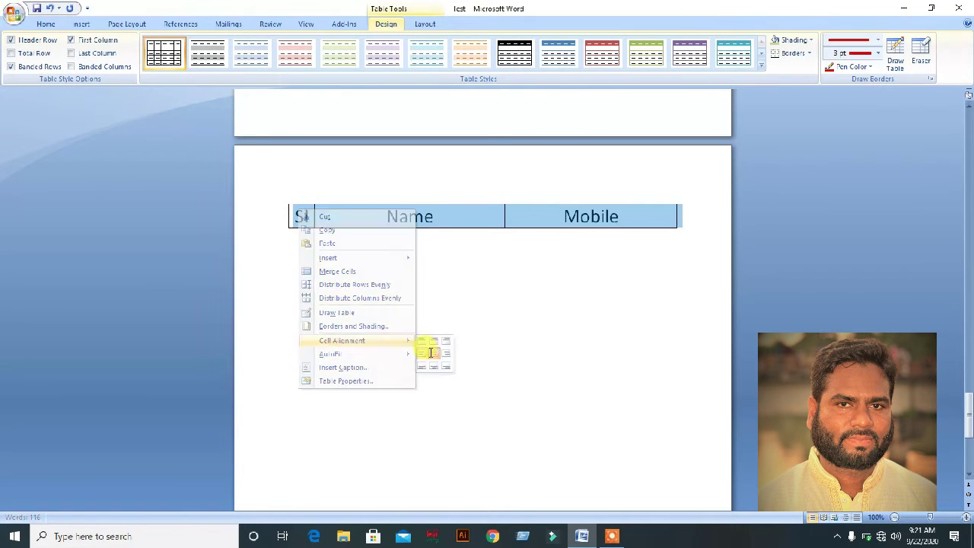
Add 1 on a new line and append two empty rows to the table.
{"action": "left_click", "coordinate": [652, 213]}
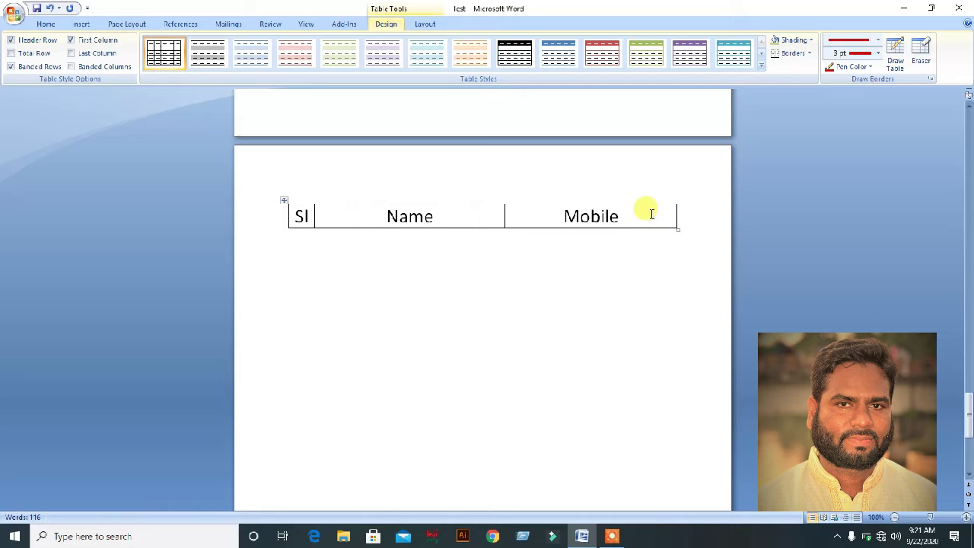
{"action": "key", "text": "Return"}
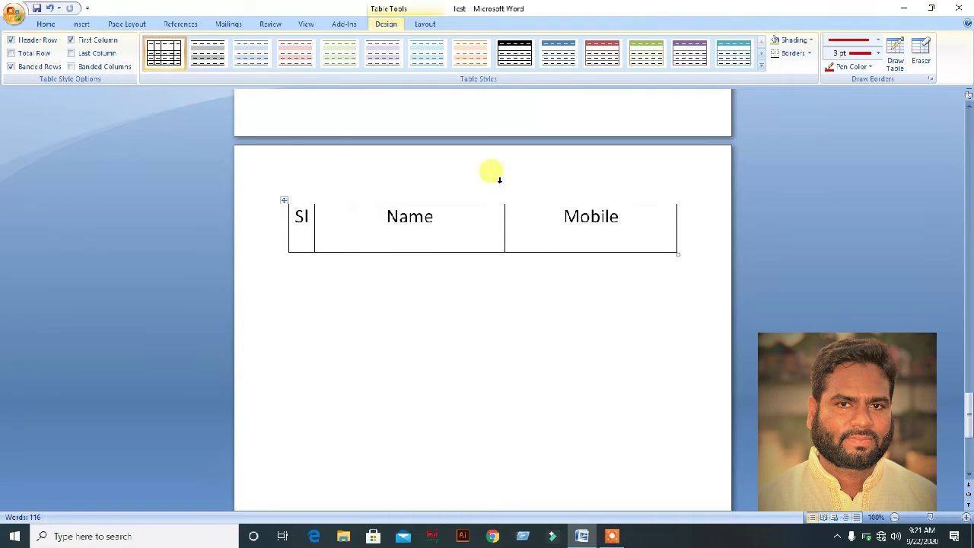
{"action": "type", "text": "1"}
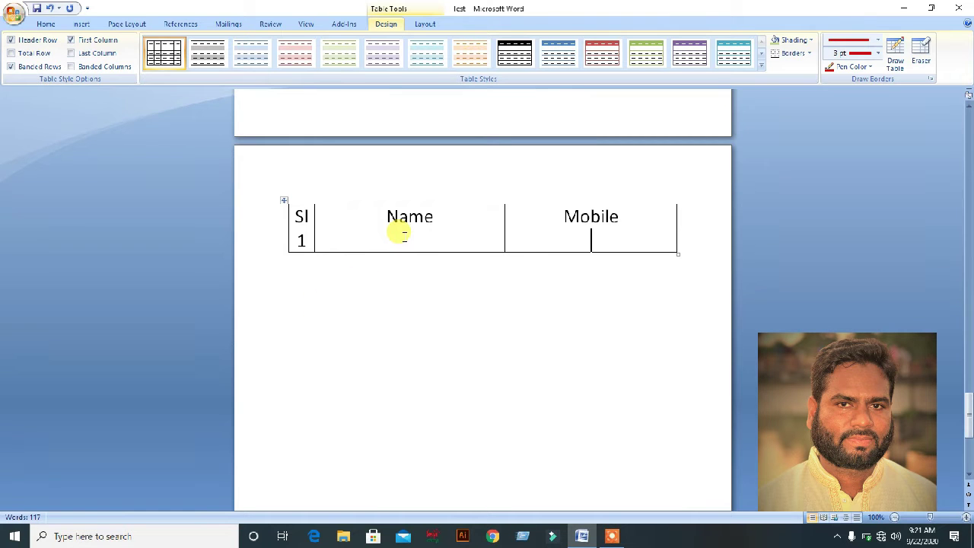
{"action": "key", "text": "Tab"}
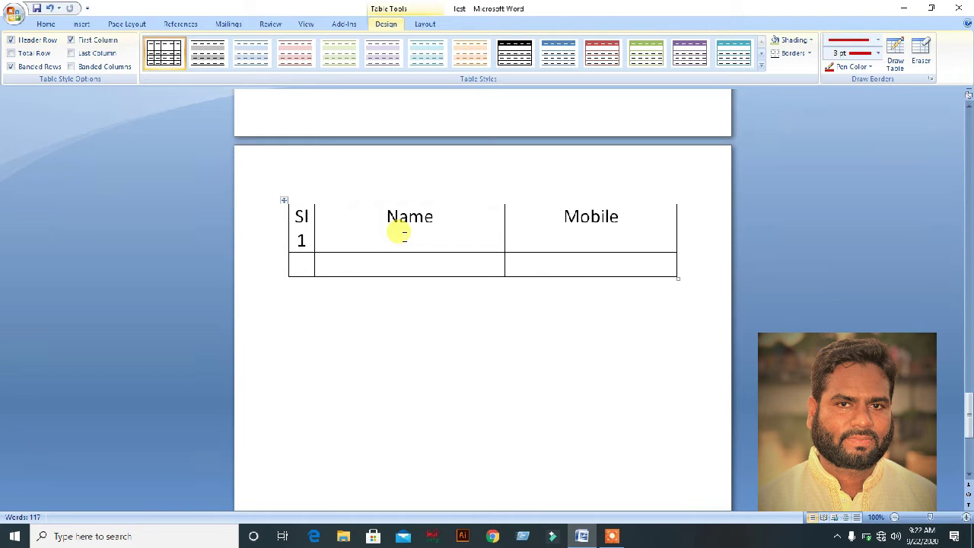
{"action": "key", "text": "Tab"}
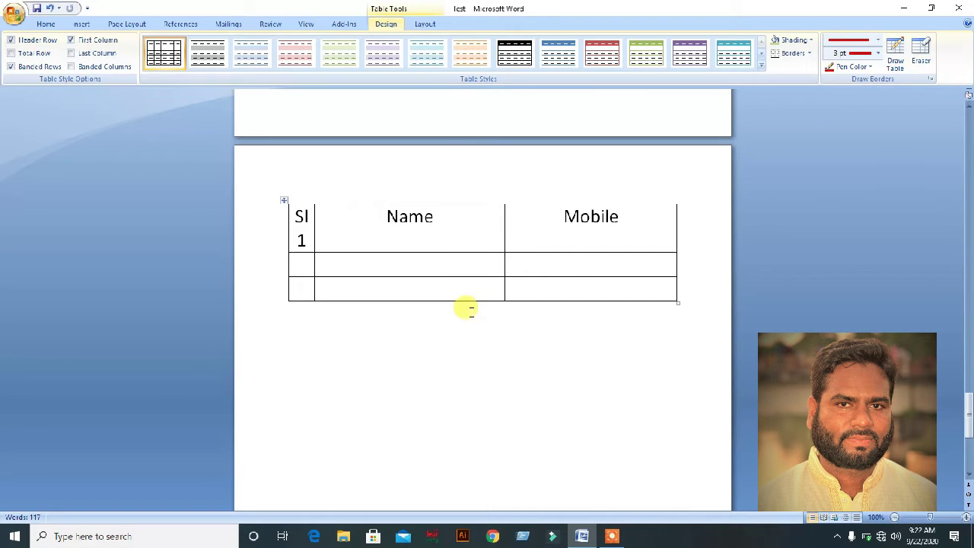
Delete the table and insert the IPTV logo image.
{"action": "left_click", "coordinate": [283, 201]}
{"action": "key", "text": "BackSpace"}
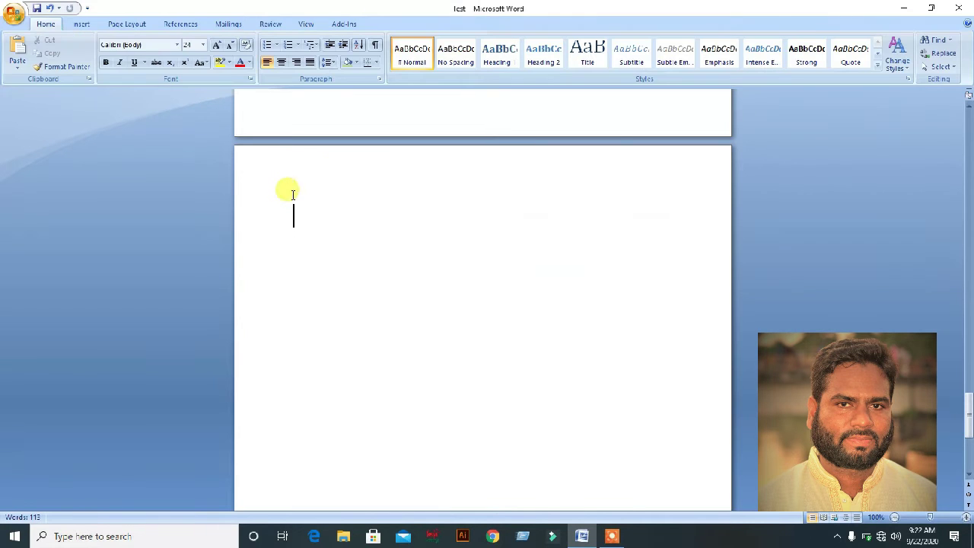
{"action": "left_click", "coordinate": [79, 26]}
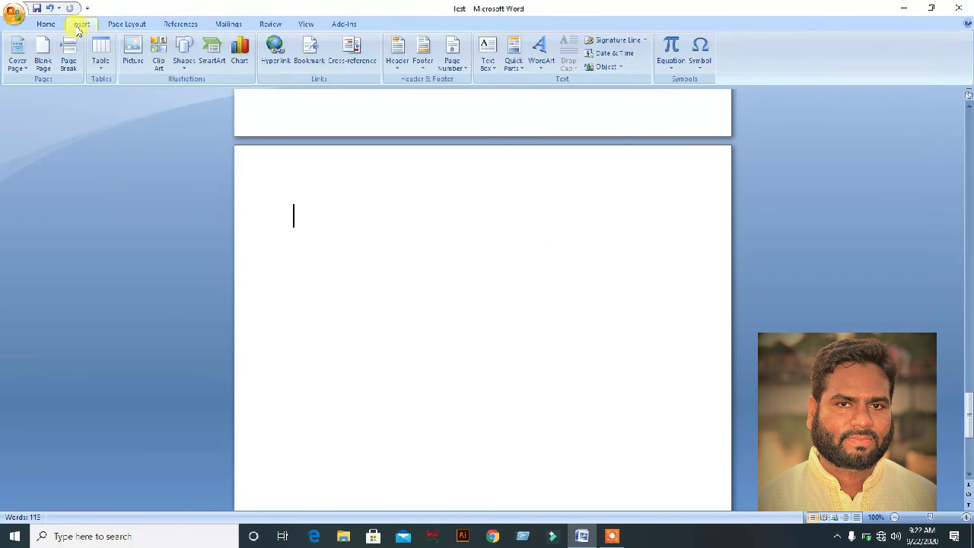
{"action": "left_click", "coordinate": [134, 49]}
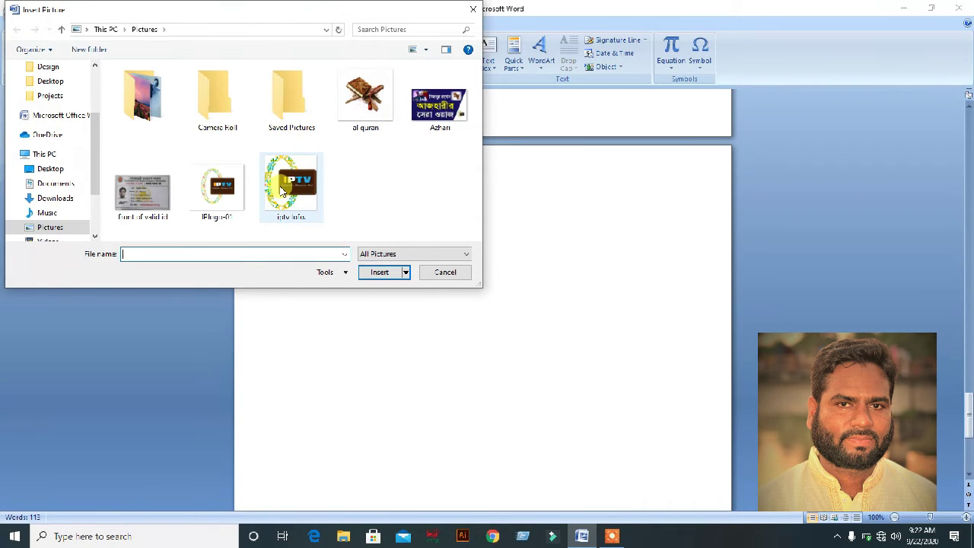
{"action": "left_click", "coordinate": [304, 168]}
{"action": "left_click", "coordinate": [376, 272]}
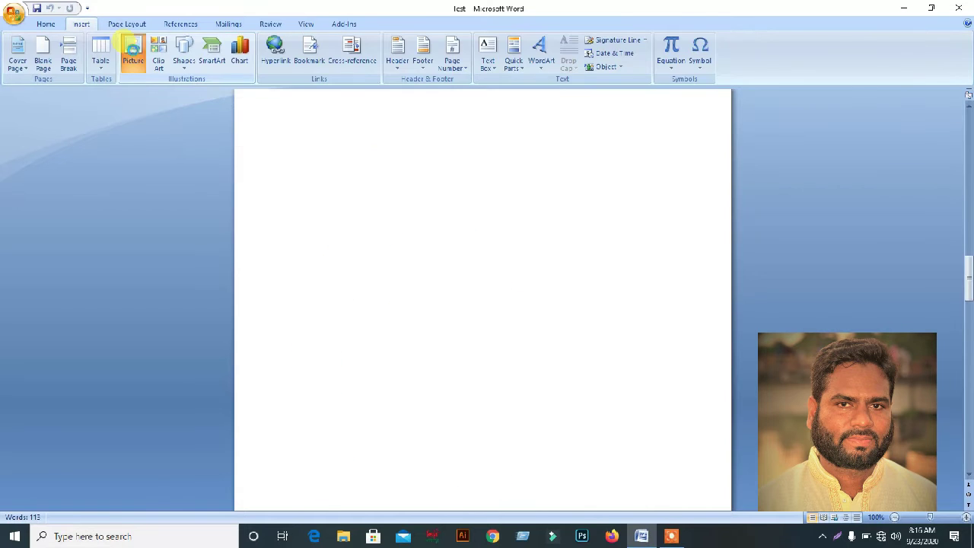
Insert the Desktop photo of the man holding a microphone.
{"action": "left_click", "coordinate": [132, 54]}
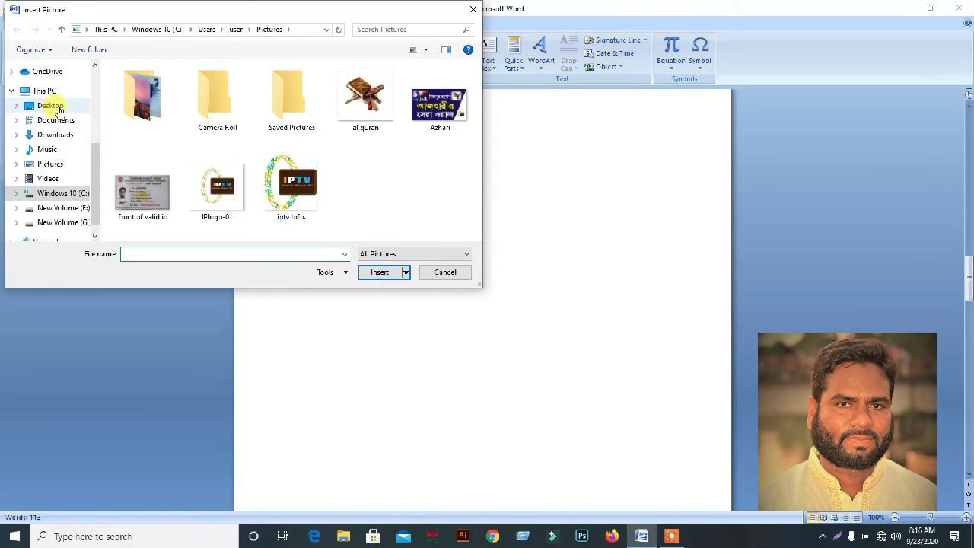
{"action": "left_click", "coordinate": [59, 110]}
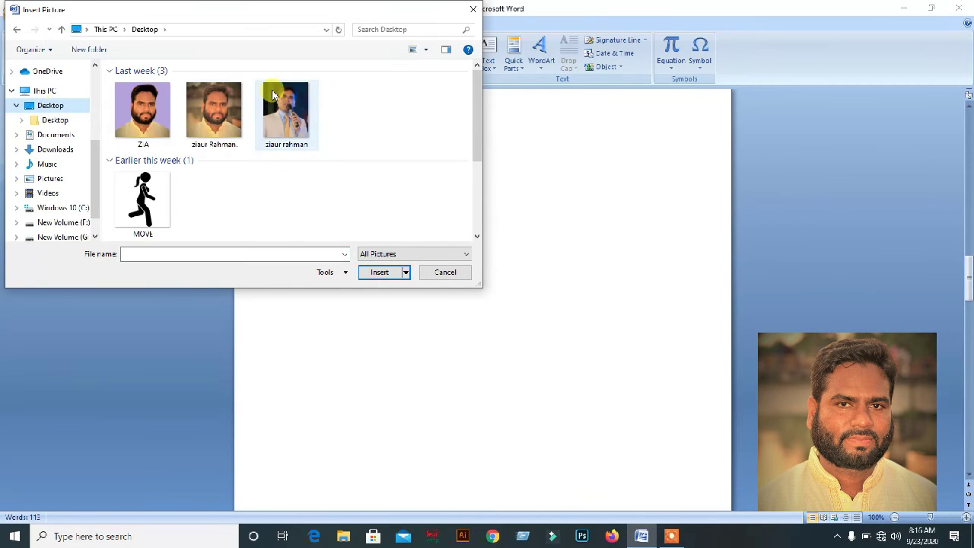
{"action": "left_click", "coordinate": [285, 111]}
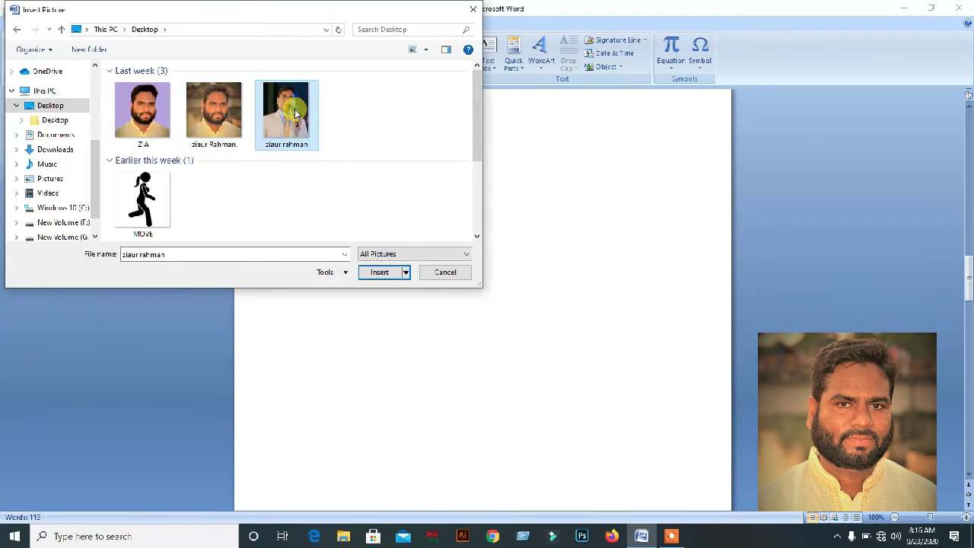
{"action": "left_click", "coordinate": [378, 272]}
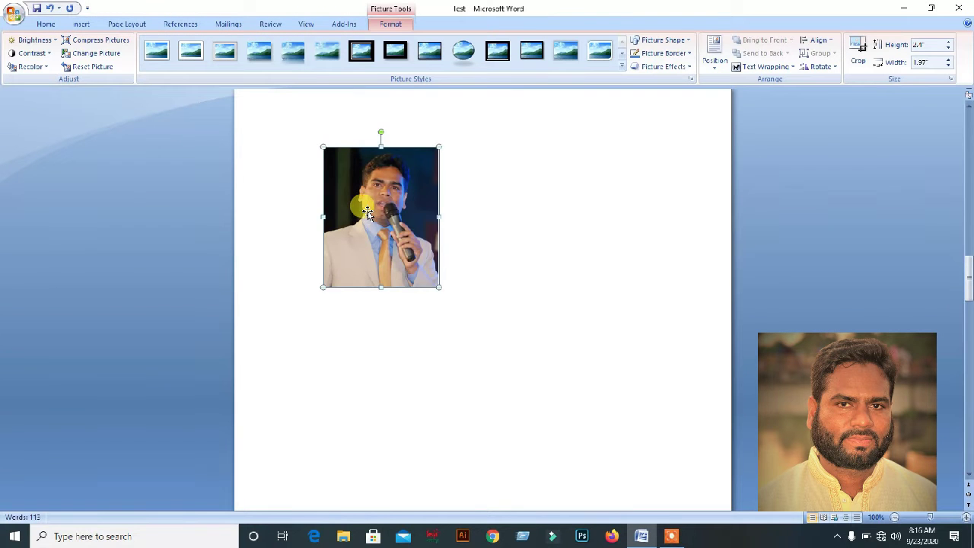
Apply a floating text-wrapping option to the microphone photo.
{"action": "left_click_drag", "start_coordinate": [363, 196], "coordinate": [402, 306]}
{"action": "left_click_drag", "start_coordinate": [409, 188], "coordinate": [409, 188]}
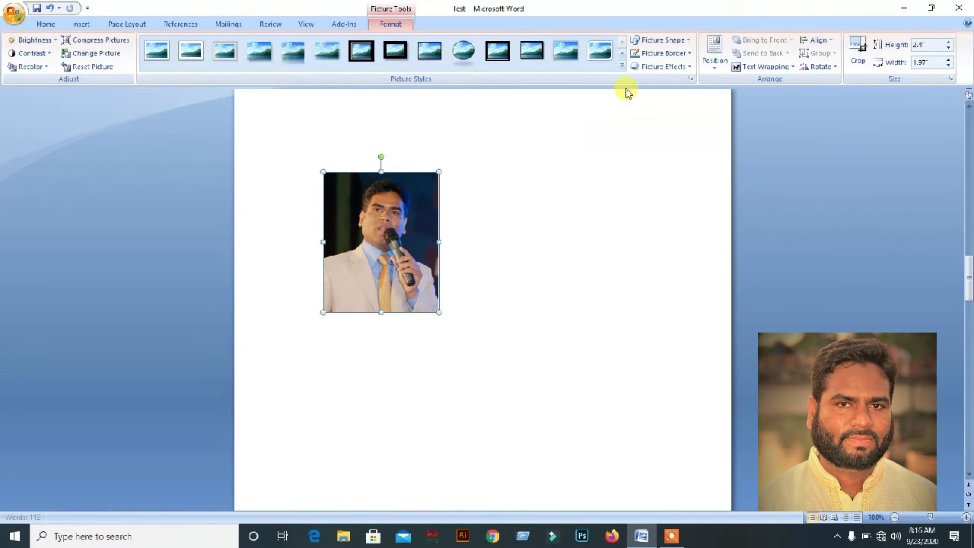
{"action": "left_click", "coordinate": [796, 68]}
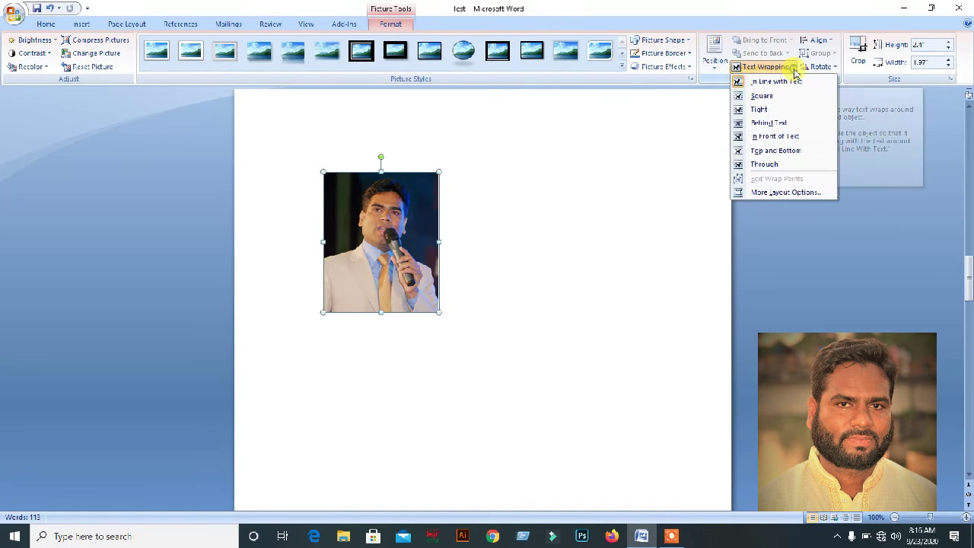
{"action": "left_click", "coordinate": [764, 111]}
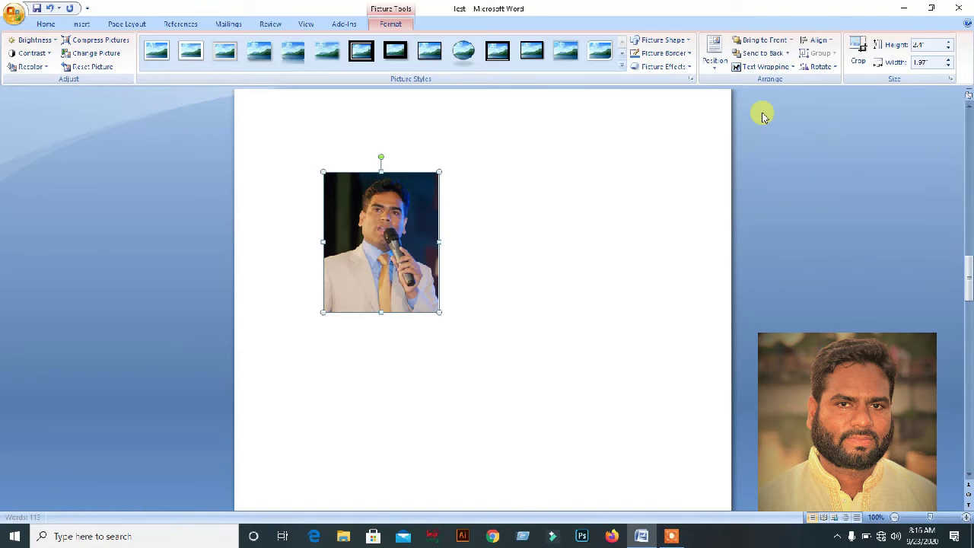
Drag the photo to near the top centre of the page.
{"action": "left_click_drag", "start_coordinate": [406, 213], "coordinate": [409, 185]}
{"action": "left_click_drag", "start_coordinate": [411, 234], "coordinate": [543, 200]}
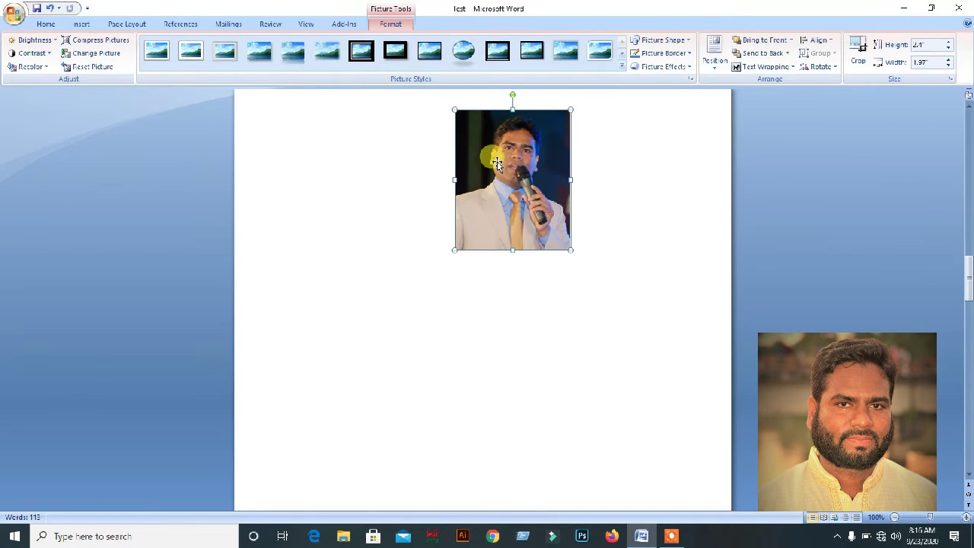
{"action": "left_click_drag", "start_coordinate": [495, 159], "coordinate": [376, 164]}
{"action": "left_click_drag", "start_coordinate": [381, 186], "coordinate": [459, 233]}
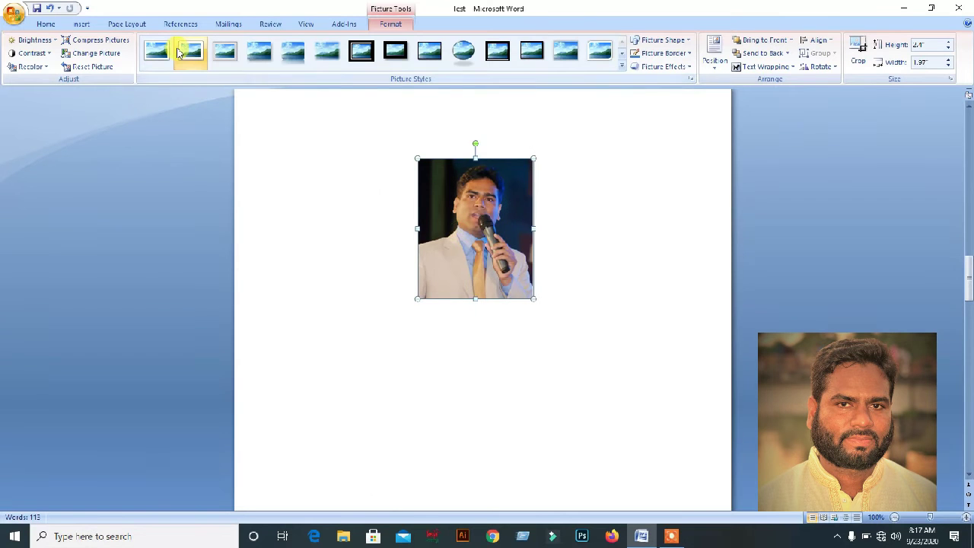
Preview the photo's Brightness and Contrast galleries without applying any, then open Recolor.
{"action": "left_click", "coordinate": [58, 42]}
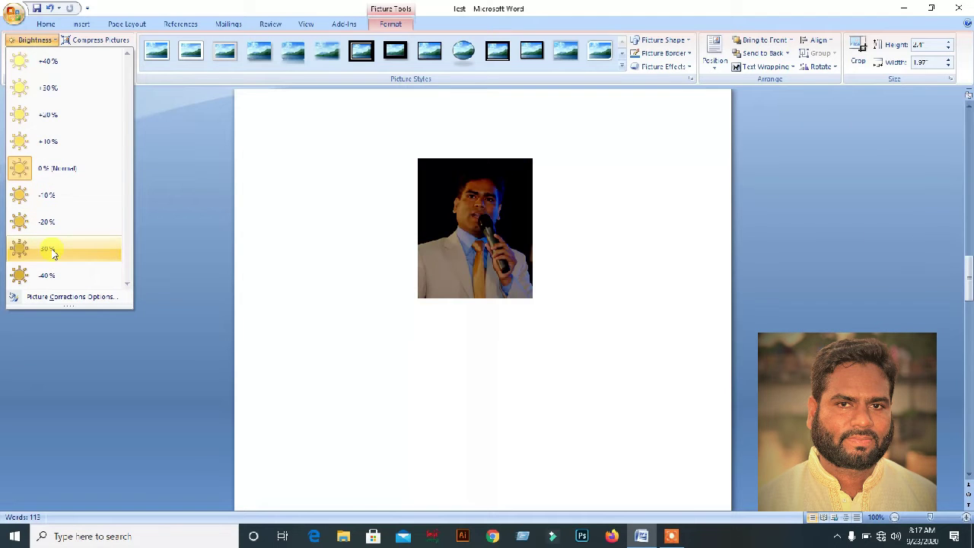
{"action": "left_click", "coordinate": [580, 275]}
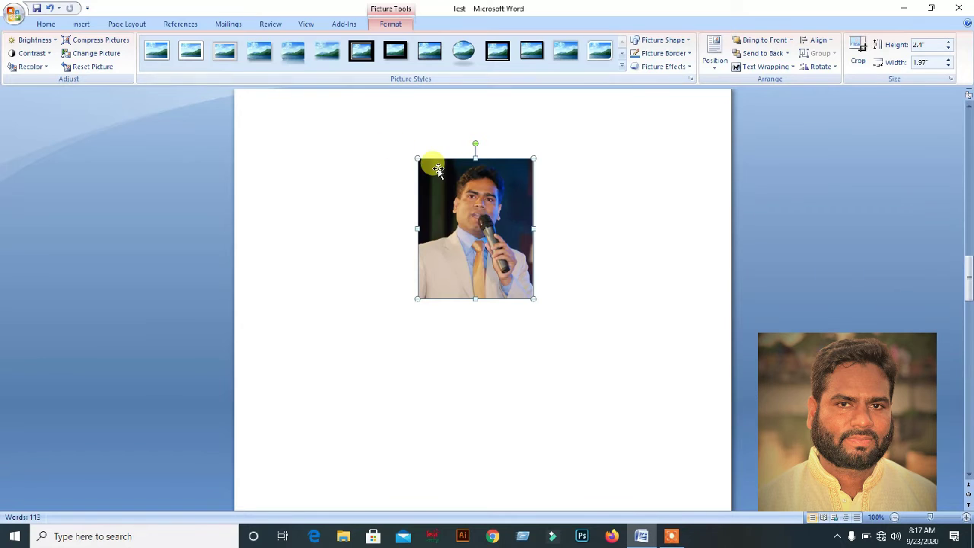
{"action": "left_click", "coordinate": [52, 55]}
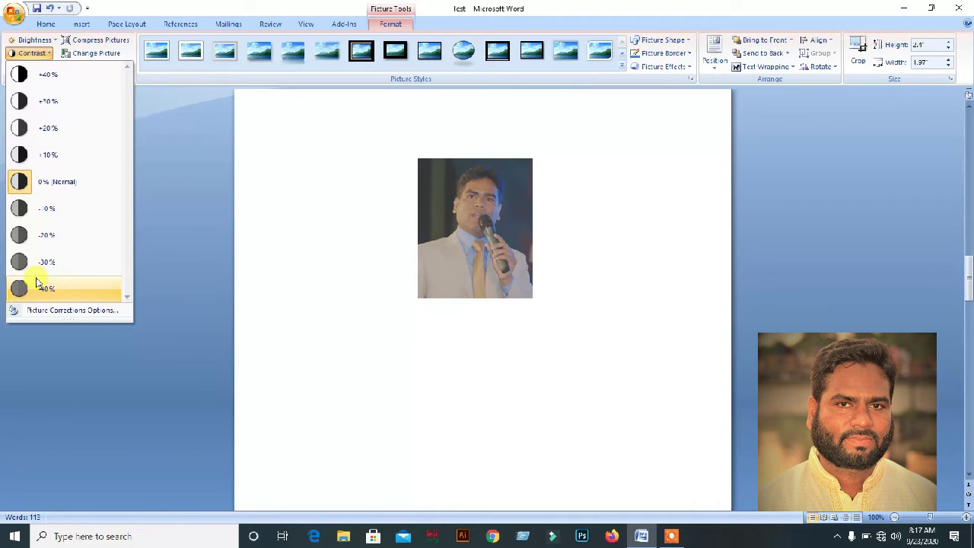
{"action": "left_click", "coordinate": [344, 170]}
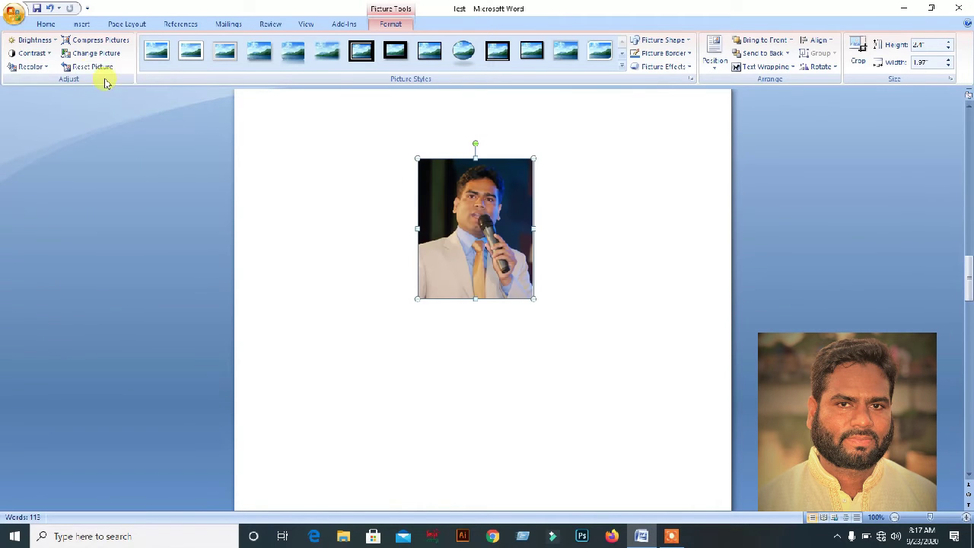
{"action": "left_click", "coordinate": [44, 69]}
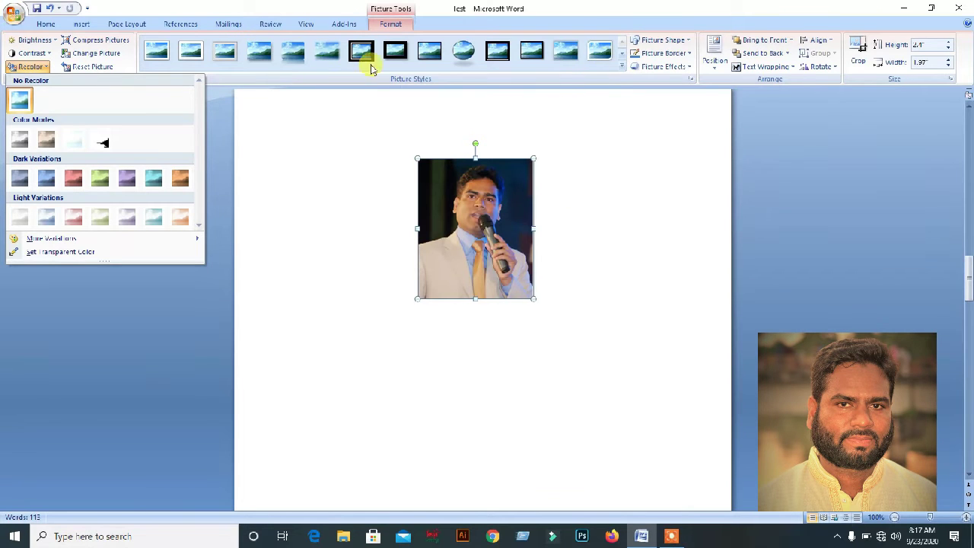
{"action": "left_click", "coordinate": [623, 67]}
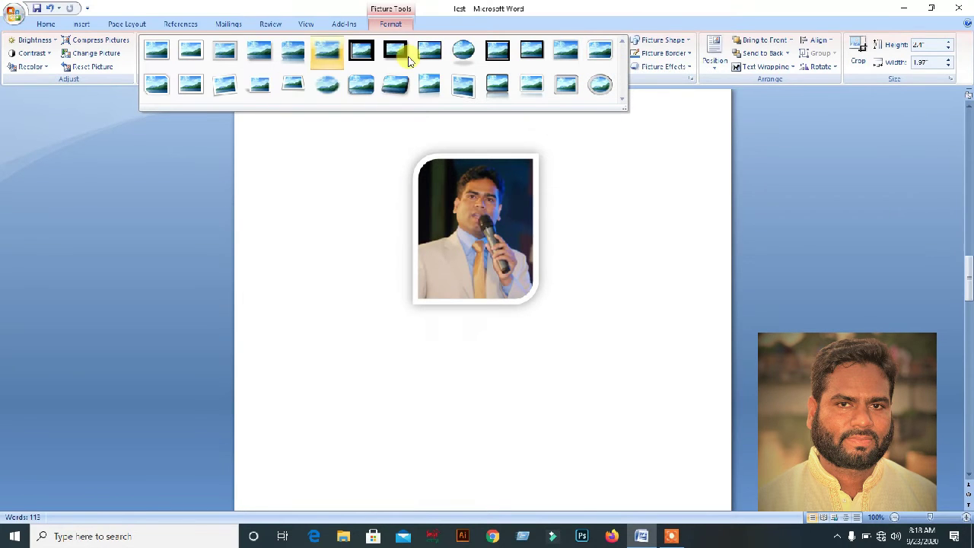
{"action": "left_click", "coordinate": [599, 52]}
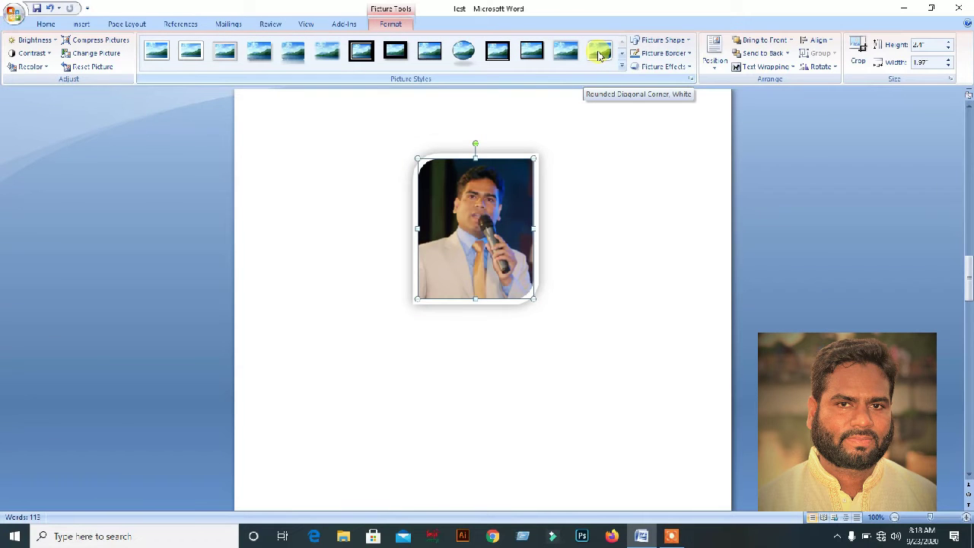
{"action": "left_click", "coordinate": [595, 162]}
{"action": "key", "text": "ctrl+z"}
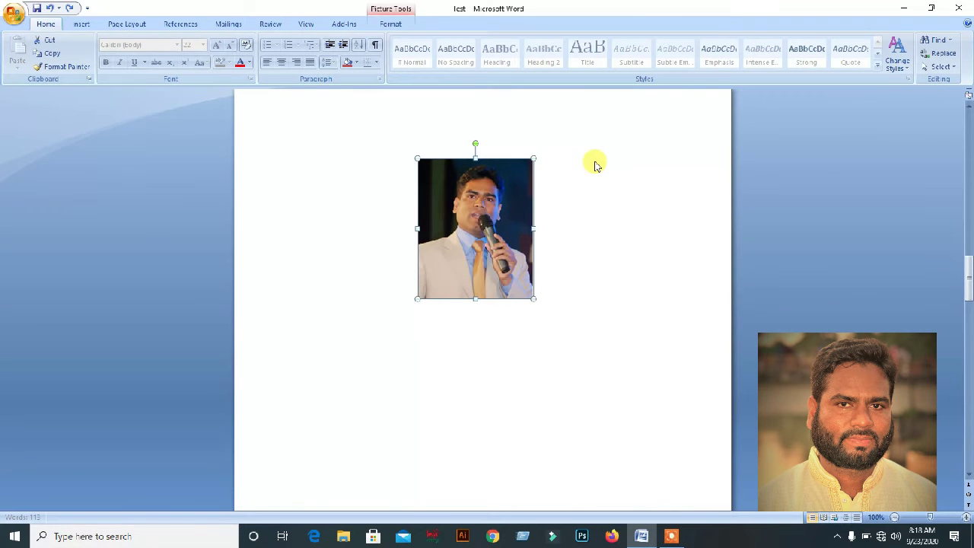
{"action": "double_click", "coordinate": [497, 246]}
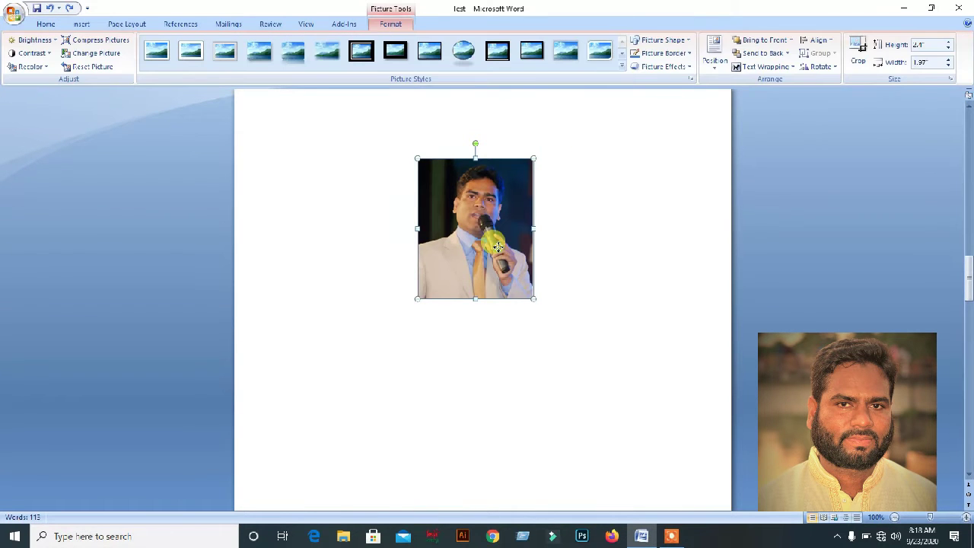
{"action": "left_click", "coordinate": [691, 41]}
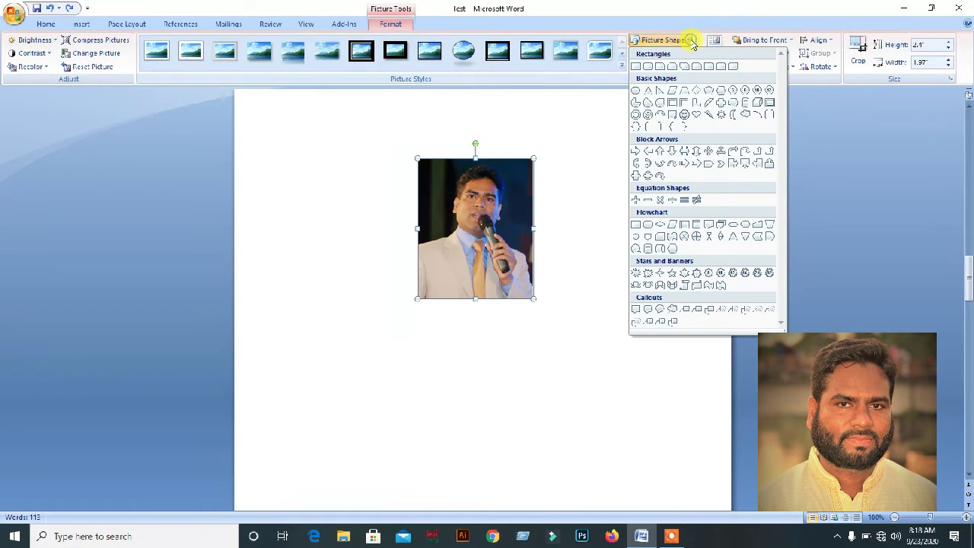
Crop the photo into an oval, then change it to a cylinder shape.
{"action": "left_click", "coordinate": [662, 108]}
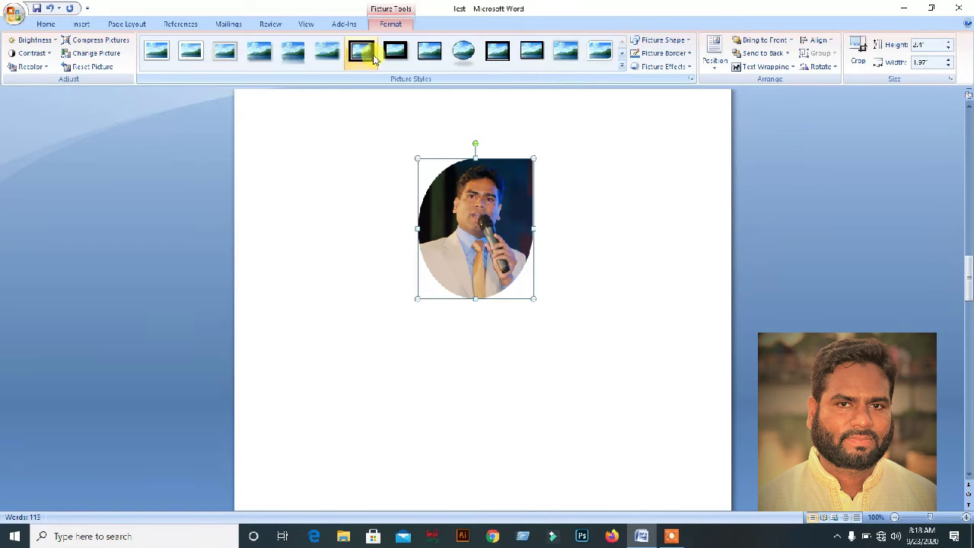
{"action": "left_click", "coordinate": [692, 41]}
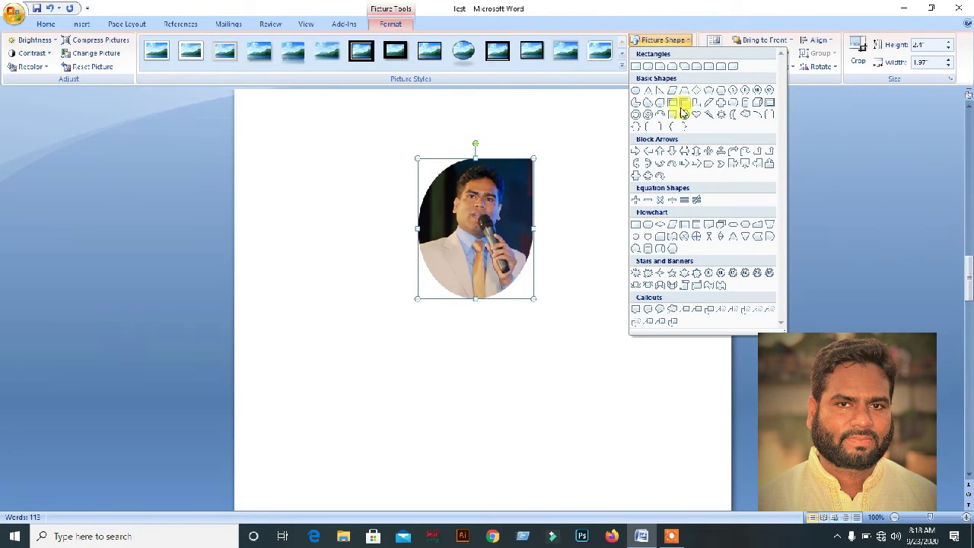
{"action": "left_click", "coordinate": [747, 106]}
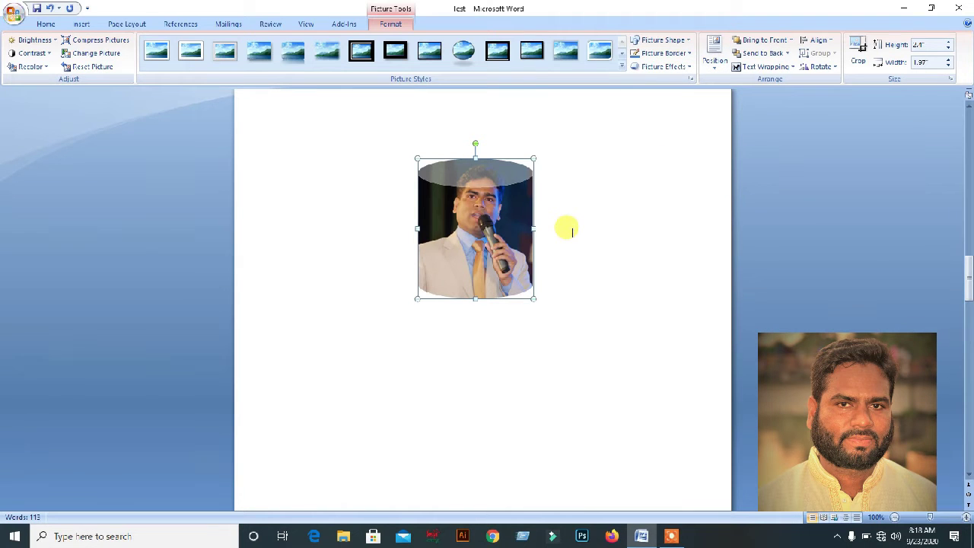
Give the photo a 3 pt dark blue picture border.
{"action": "left_click", "coordinate": [692, 55]}
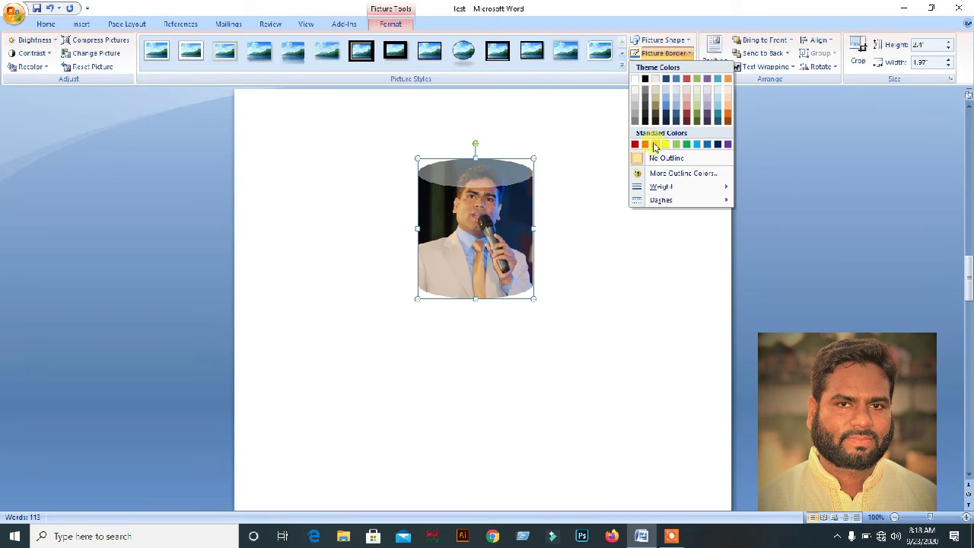
{"action": "mouse_move", "coordinate": [658, 189]}
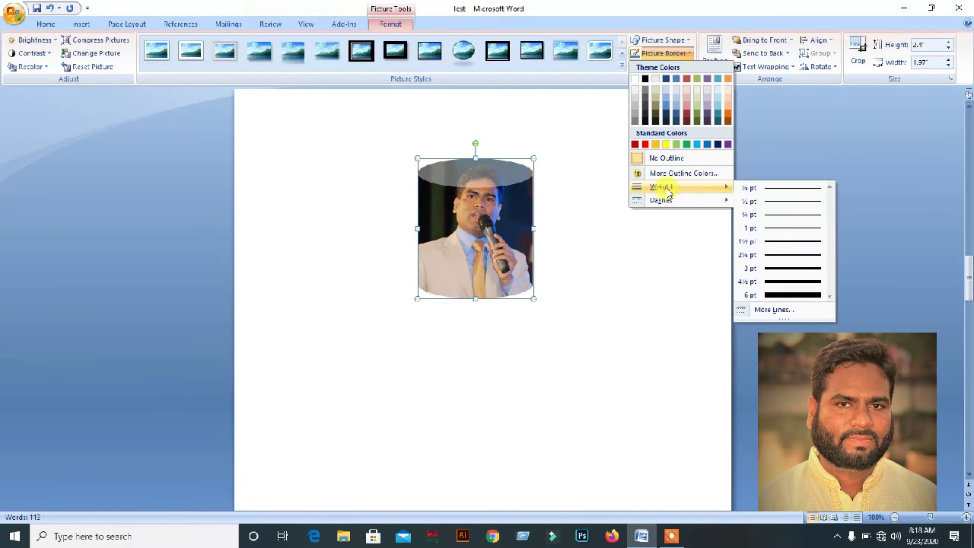
{"action": "left_click", "coordinate": [775, 267]}
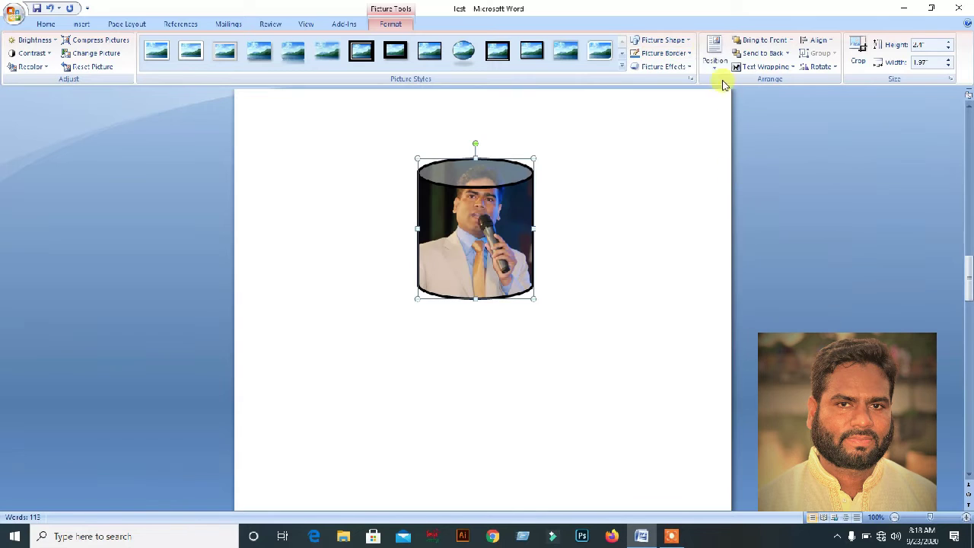
{"action": "left_click", "coordinate": [687, 59]}
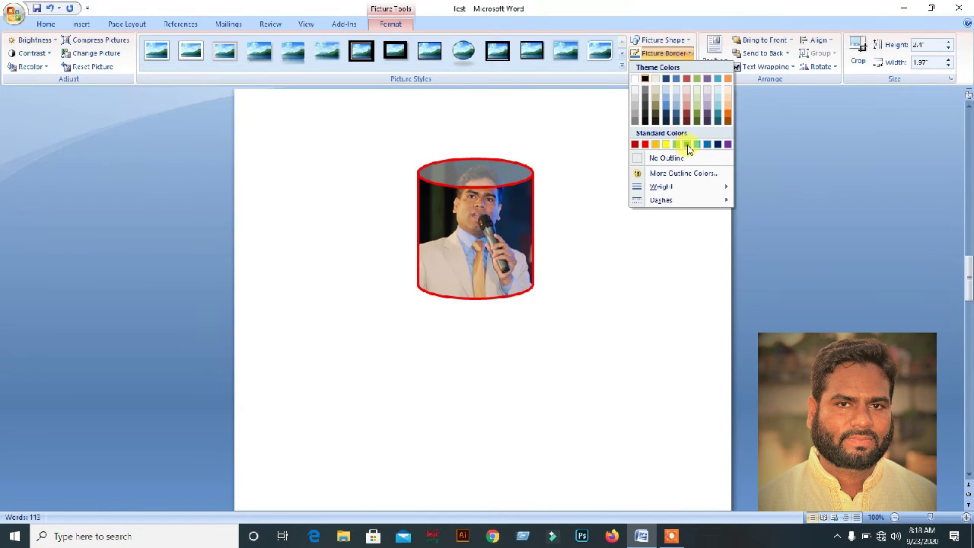
{"action": "left_click", "coordinate": [720, 147]}
Reselect the photo and browse Picture Effects without applying any.
{"action": "left_click", "coordinate": [527, 189]}
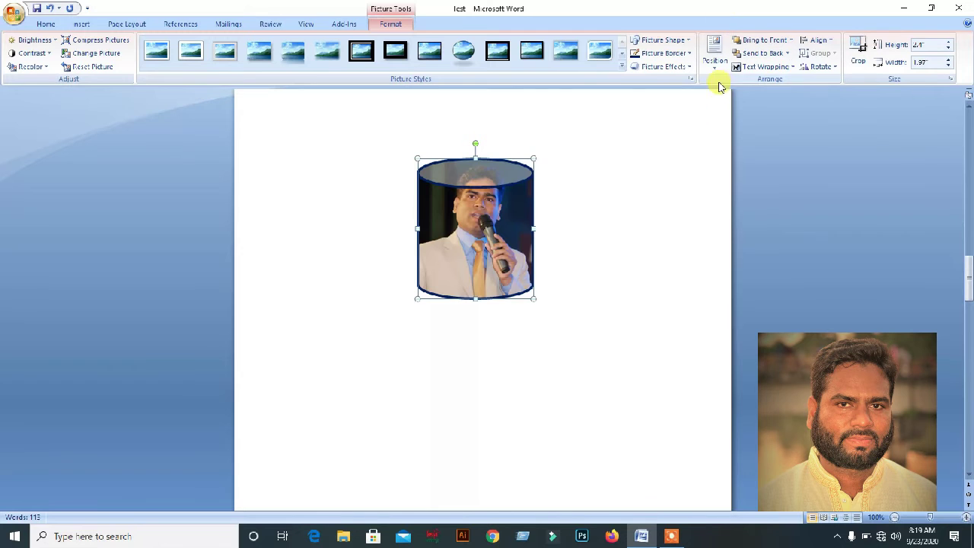
{"action": "left_click", "coordinate": [691, 68]}
{"action": "mouse_move", "coordinate": [677, 124]}
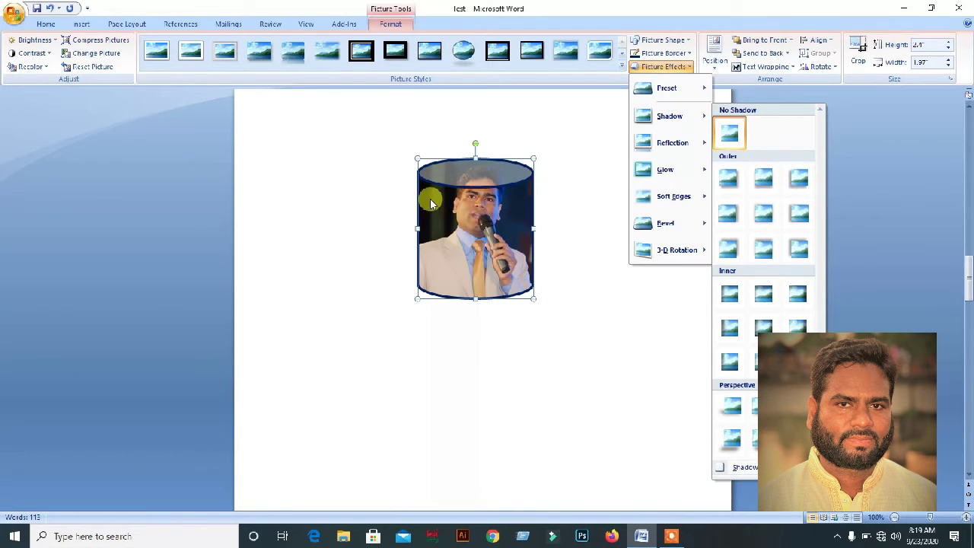
{"action": "key", "text": "Escape"}
{"action": "key", "text": "Escape"}
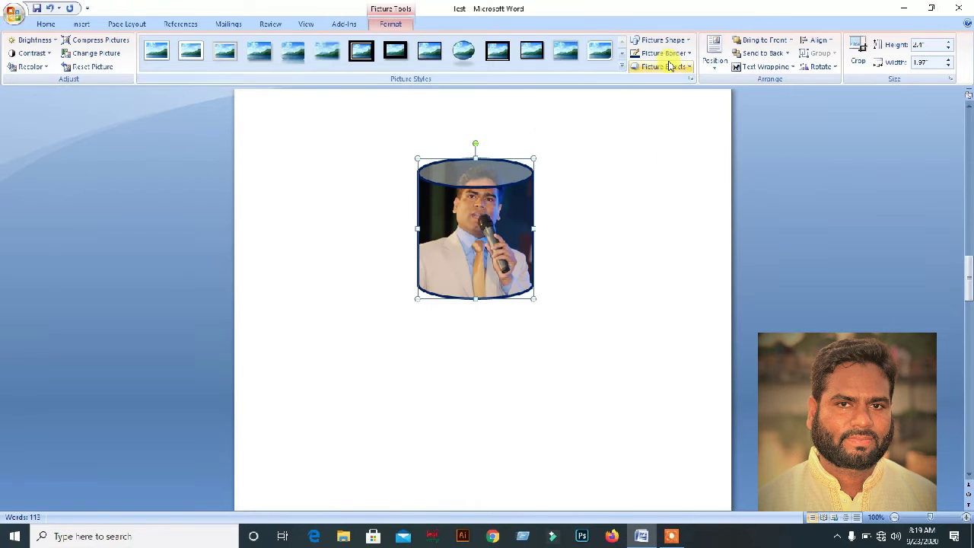
Undo the photo's shape and border changes and move it down and right.
{"action": "left_click", "coordinate": [619, 169]}
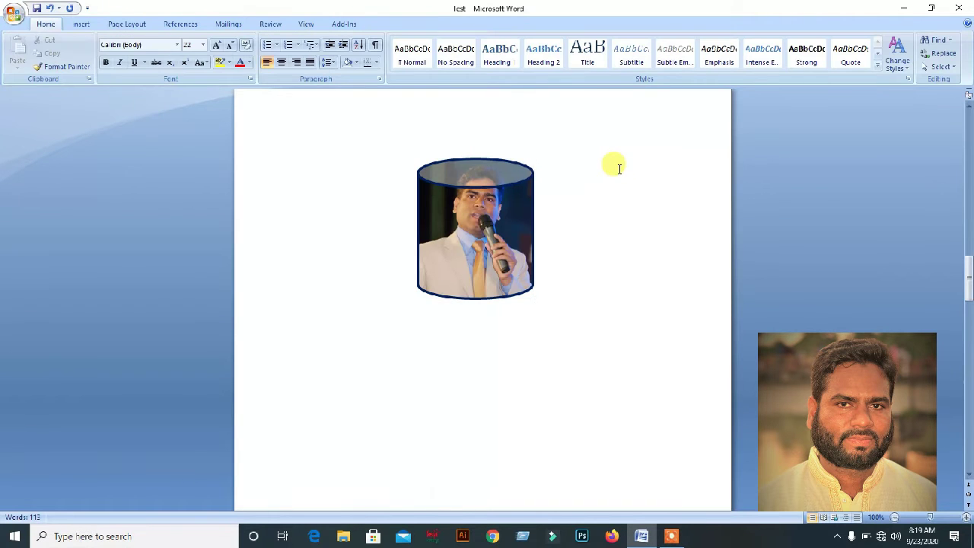
{"action": "key", "text": "ctrl+z"}
{"action": "key", "text": "ctrl+z"}
{"action": "key", "text": "ctrl+z"}
{"action": "key", "text": "ctrl+z"}
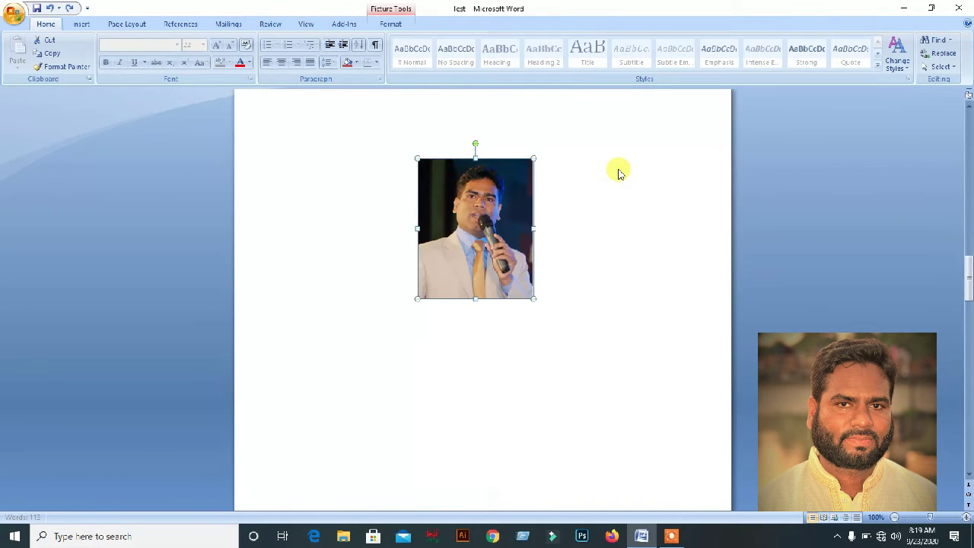
{"action": "left_click_drag", "start_coordinate": [395, 150], "coordinate": [466, 200]}
{"action": "double_click", "coordinate": [417, 245]}
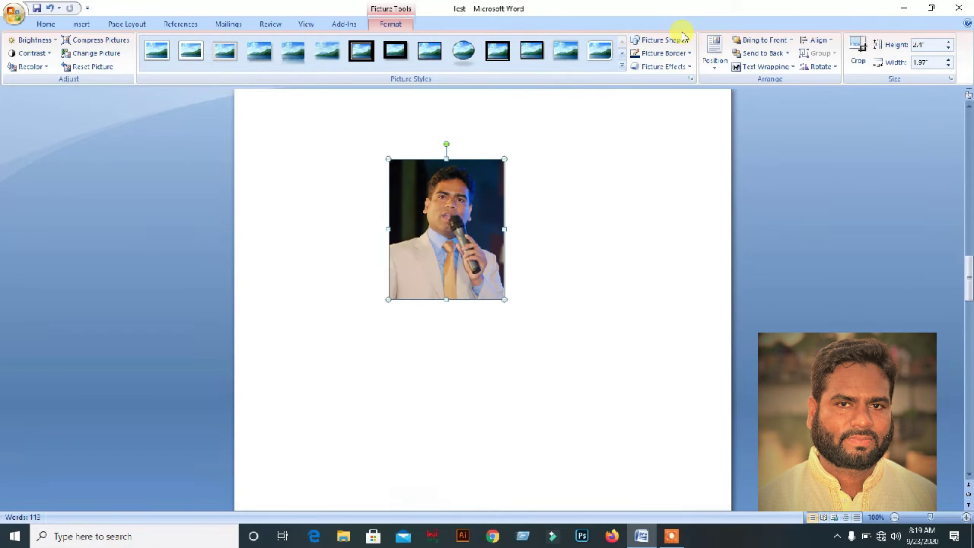
Apply a Parallel 3-D Rotation preset from Picture Effects to the photo.
{"action": "left_click", "coordinate": [690, 68]}
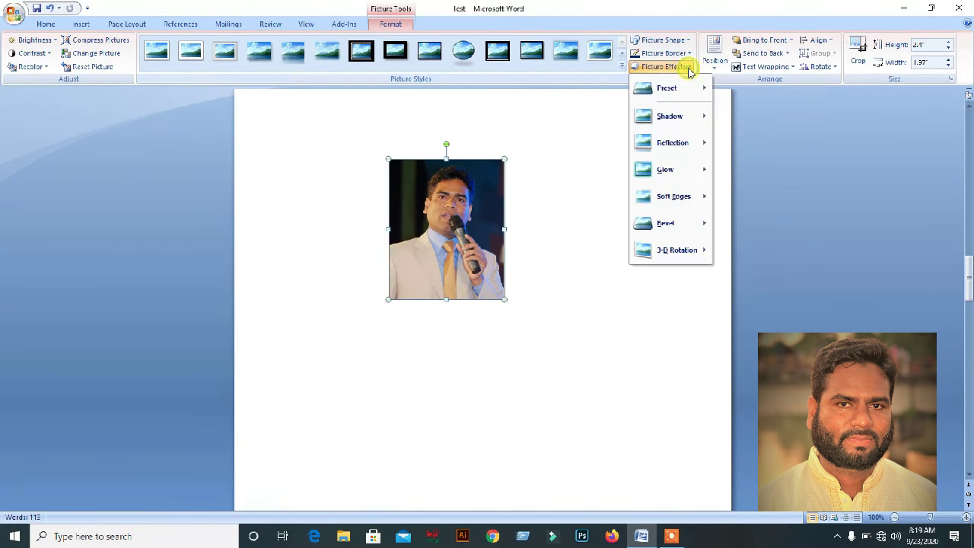
{"action": "mouse_move", "coordinate": [666, 96]}
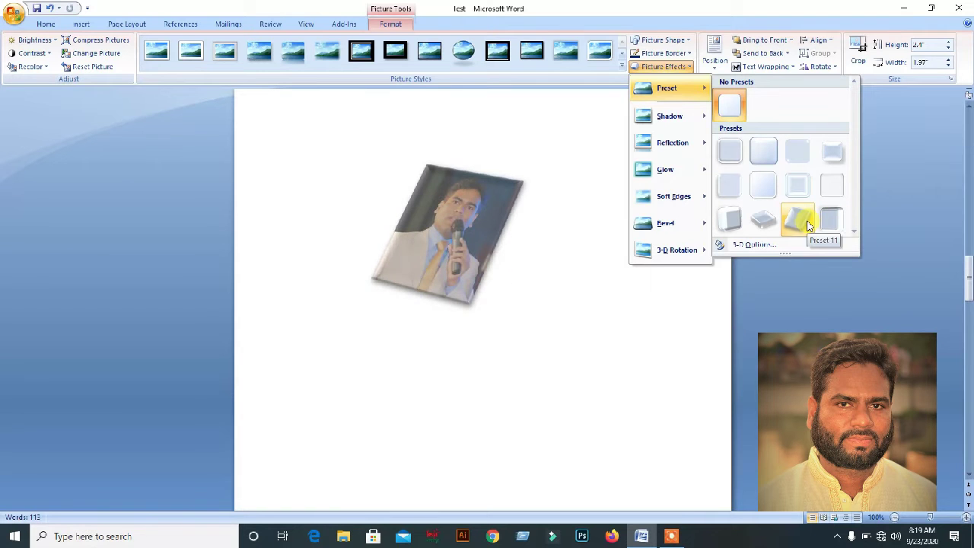
{"action": "mouse_move", "coordinate": [647, 116]}
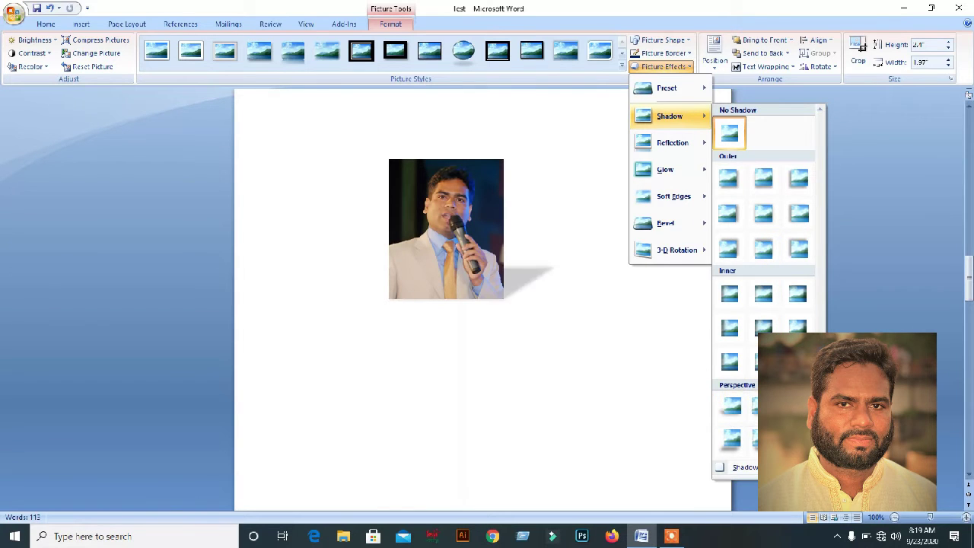
{"action": "mouse_move", "coordinate": [663, 150]}
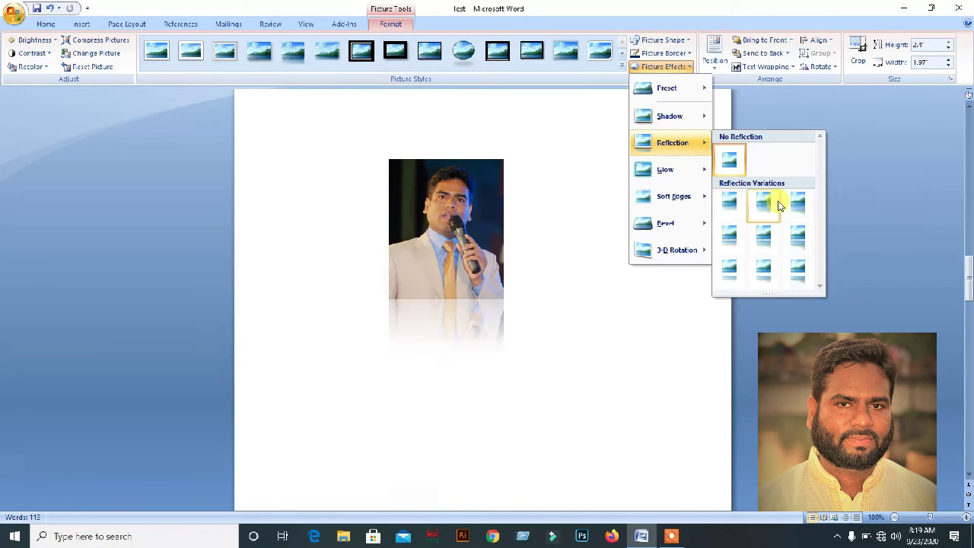
{"action": "mouse_move", "coordinate": [670, 170]}
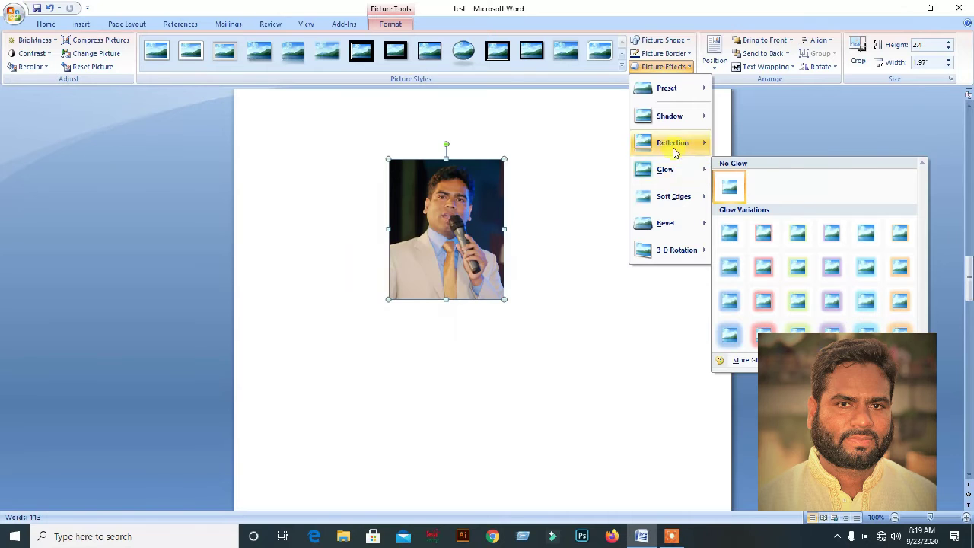
{"action": "mouse_move", "coordinate": [670, 200]}
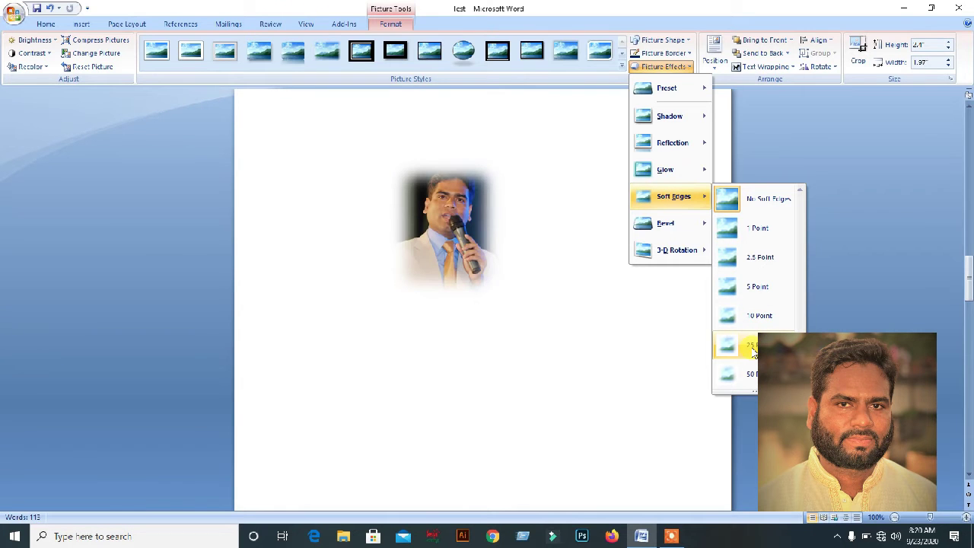
{"action": "mouse_move", "coordinate": [681, 223]}
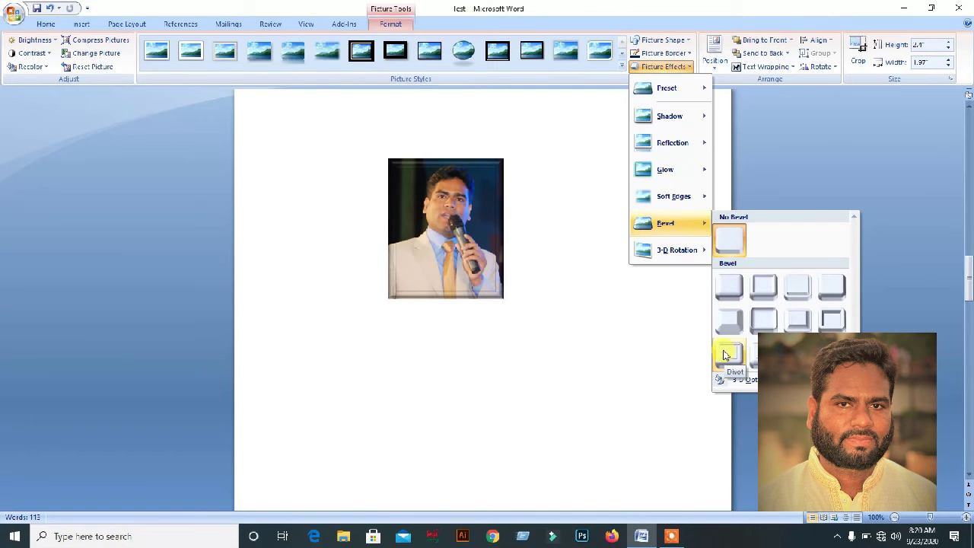
{"action": "mouse_move", "coordinate": [675, 252]}
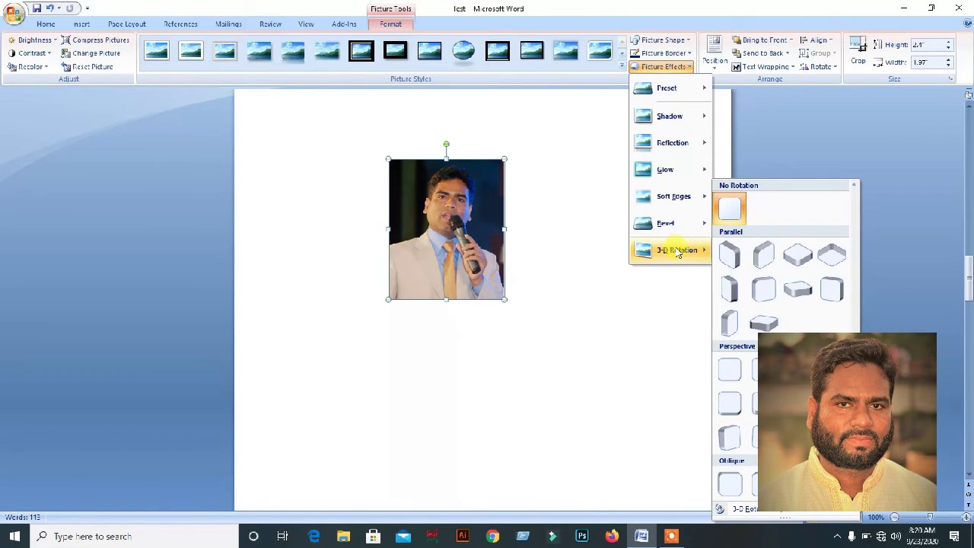
{"action": "right_click", "coordinate": [769, 255]}
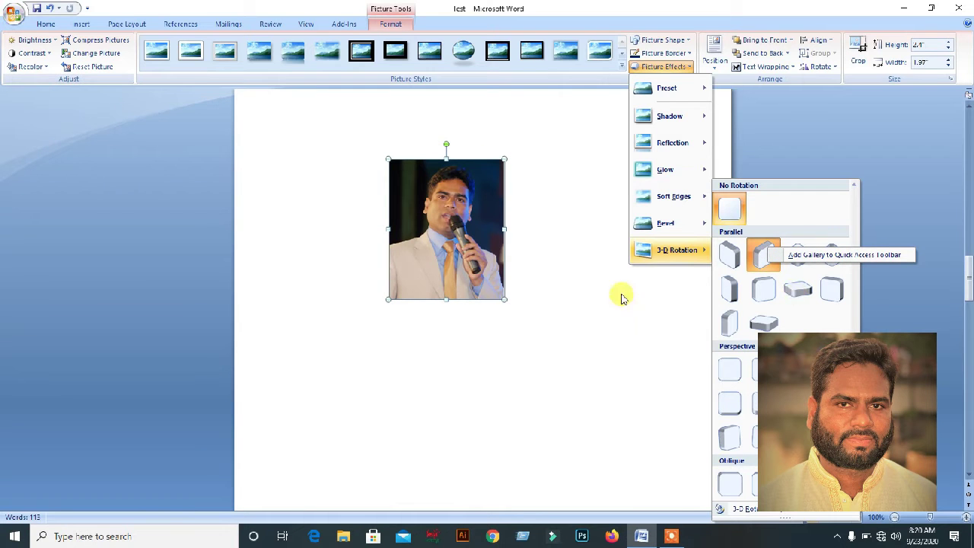
{"action": "left_click", "coordinate": [798, 290]}
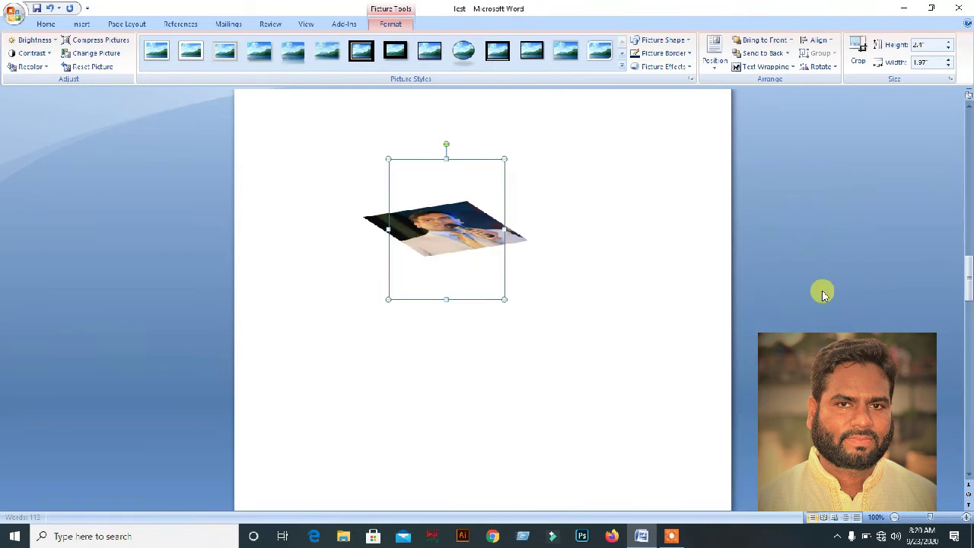
Undo the 3-D rotation so the microphone photo is a flat upright rectangle again.
{"action": "left_click", "coordinate": [555, 190]}
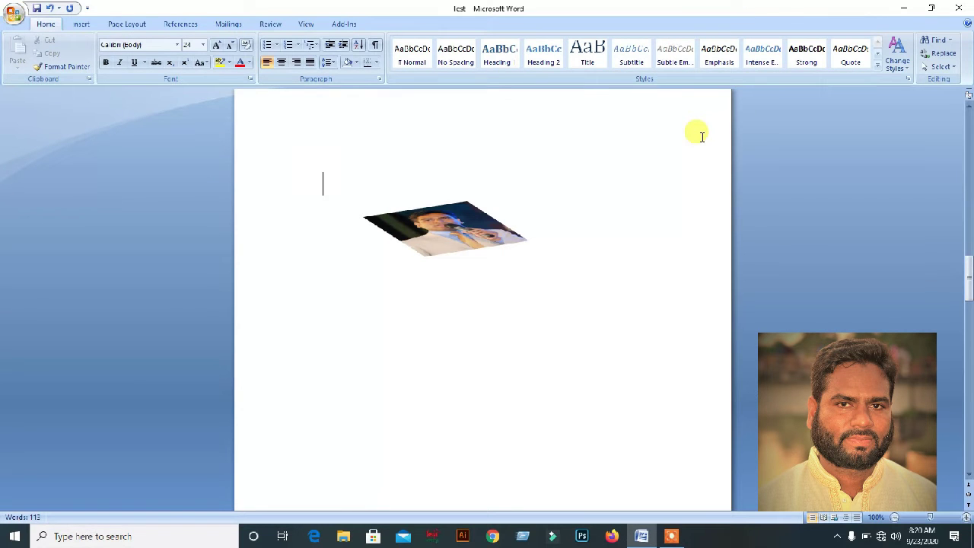
{"action": "key", "text": "ctrl+z"}
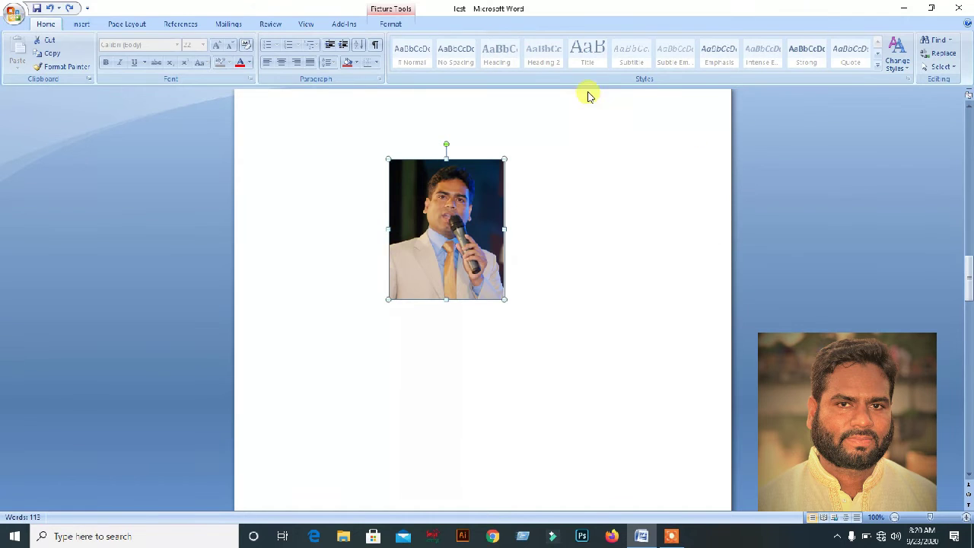
{"action": "double_click", "coordinate": [430, 241]}
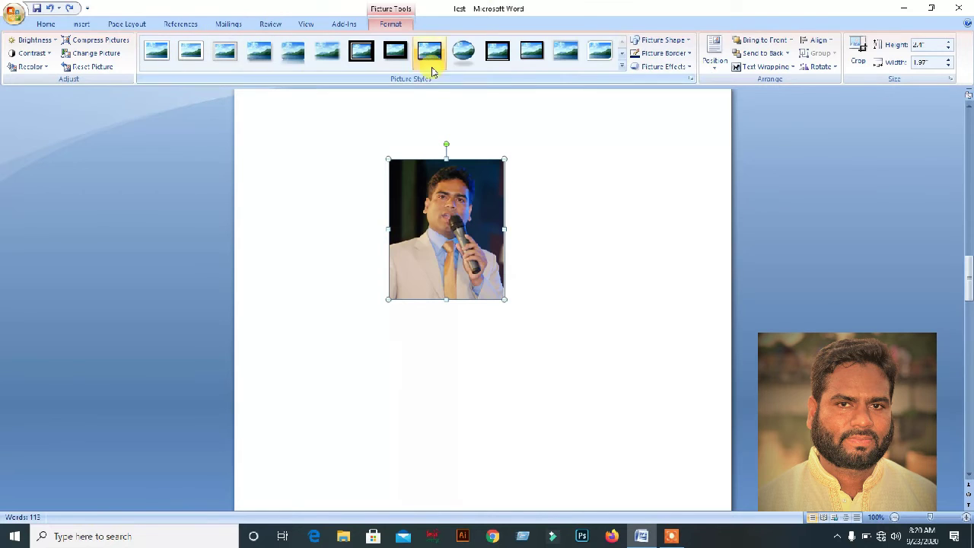
Place the caret beside the microphone photo, ready for a name word on each side.
{"action": "left_click", "coordinate": [548, 263]}
{"action": "left_click", "coordinate": [473, 233]}
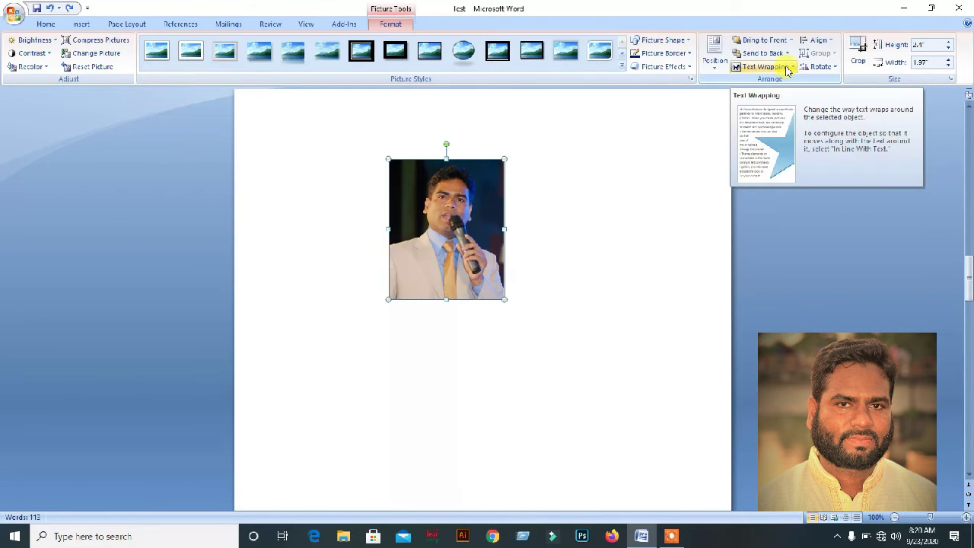
{"action": "left_click", "coordinate": [583, 222]}
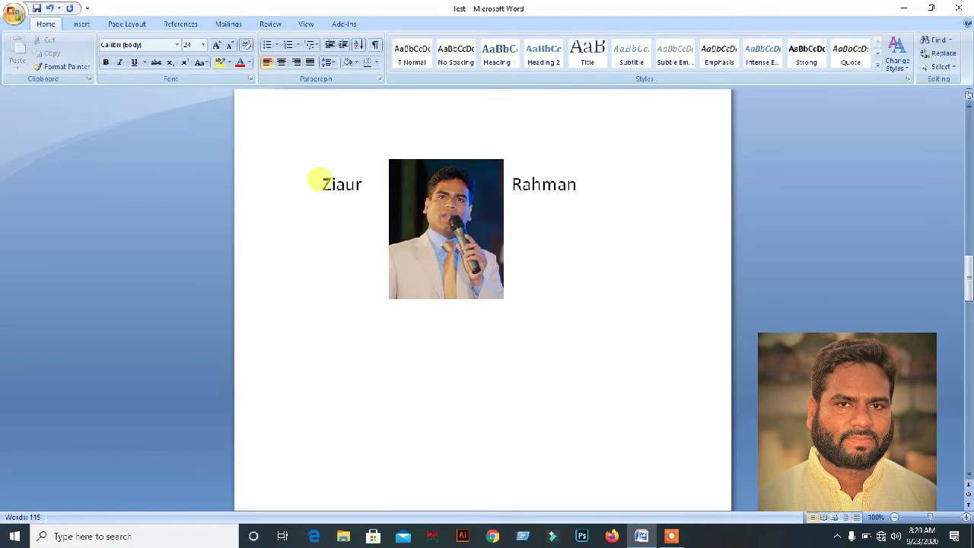
Select the photo and the name text surrounding it.
{"action": "left_click", "coordinate": [567, 186]}
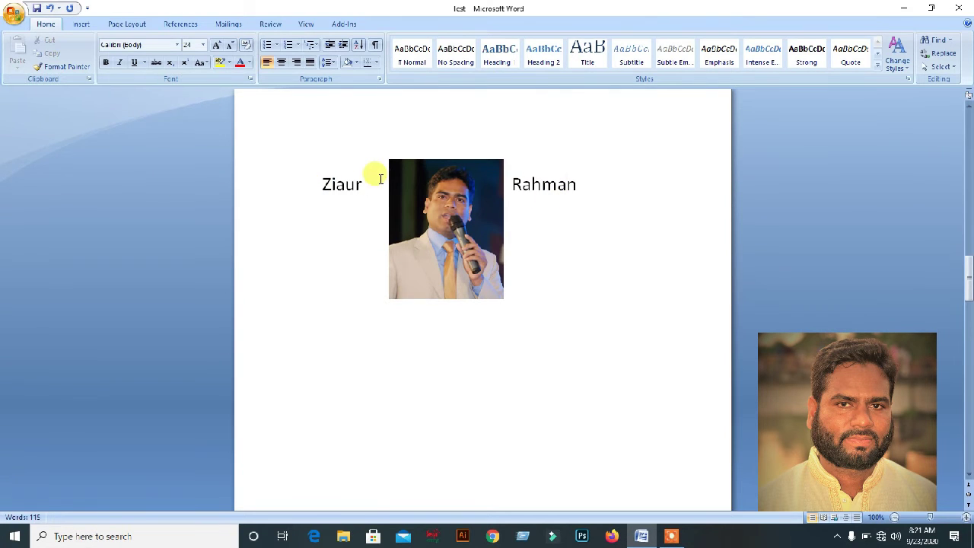
{"action": "left_click", "coordinate": [448, 191]}
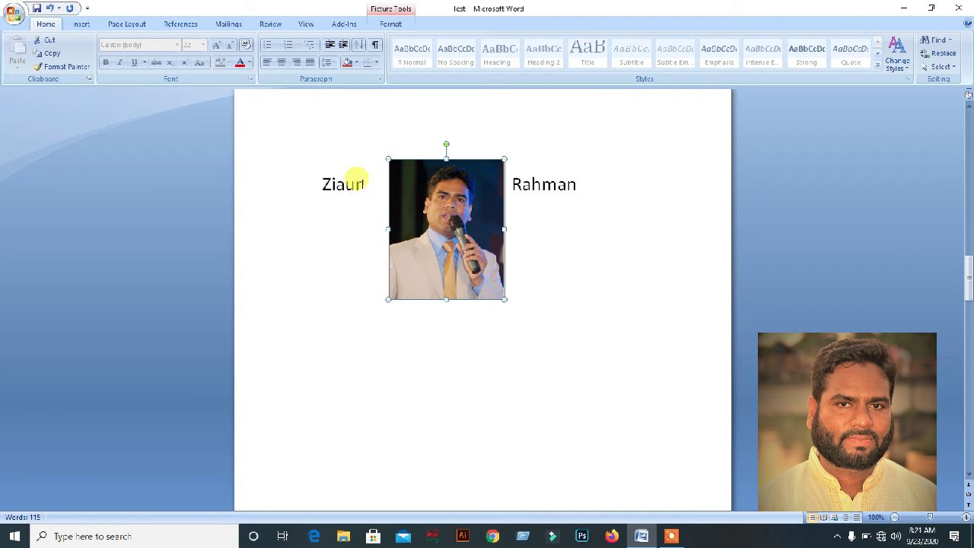
{"action": "left_click", "coordinate": [352, 179]}
{"action": "left_click", "coordinate": [407, 191]}
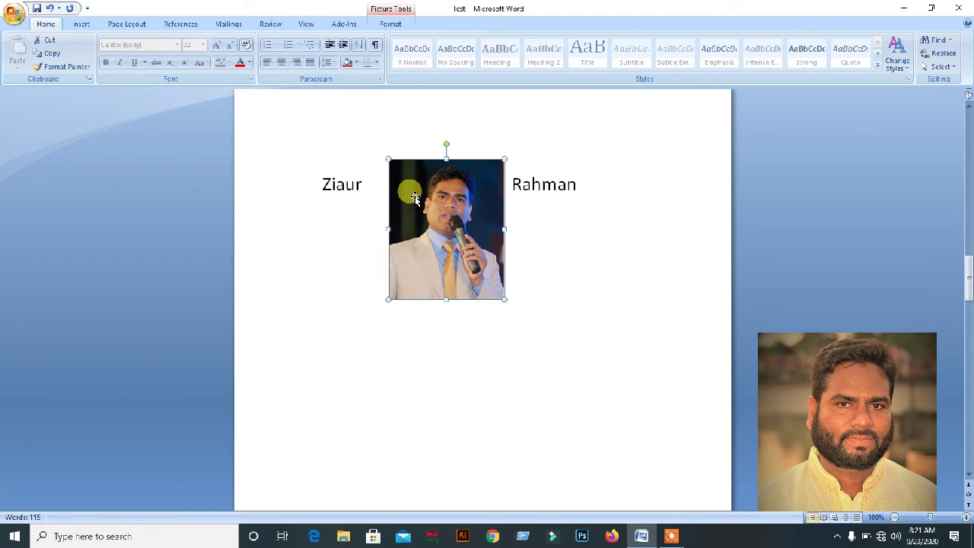
{"action": "left_click_drag", "start_coordinate": [308, 175], "coordinate": [485, 249]}
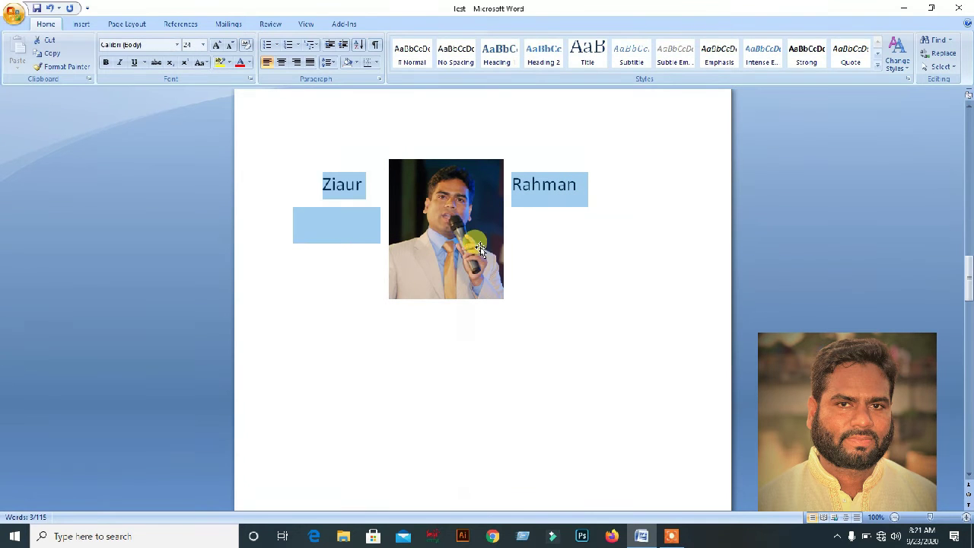
{"action": "left_click", "coordinate": [483, 249]}
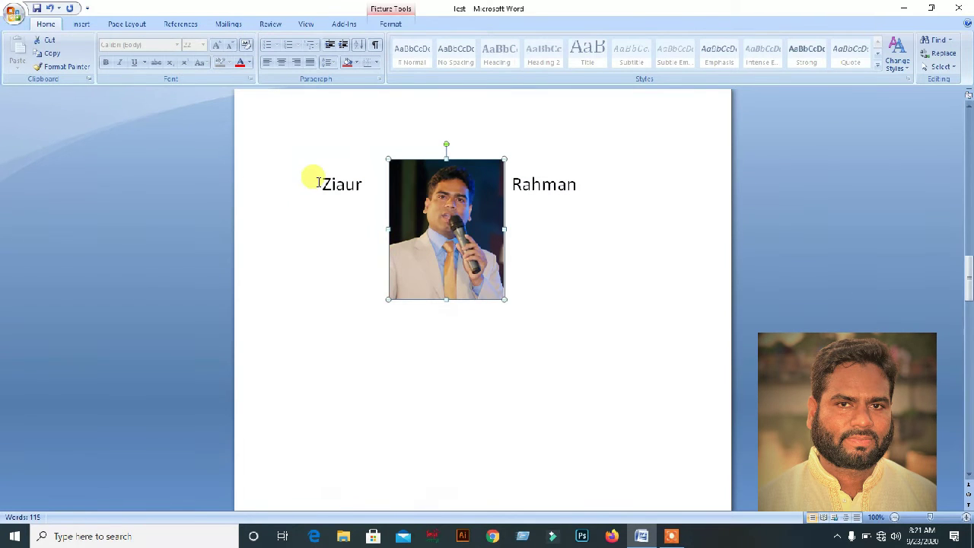
Bring the photo in front of text from Picture Tools Format.
{"action": "double_click", "coordinate": [434, 214]}
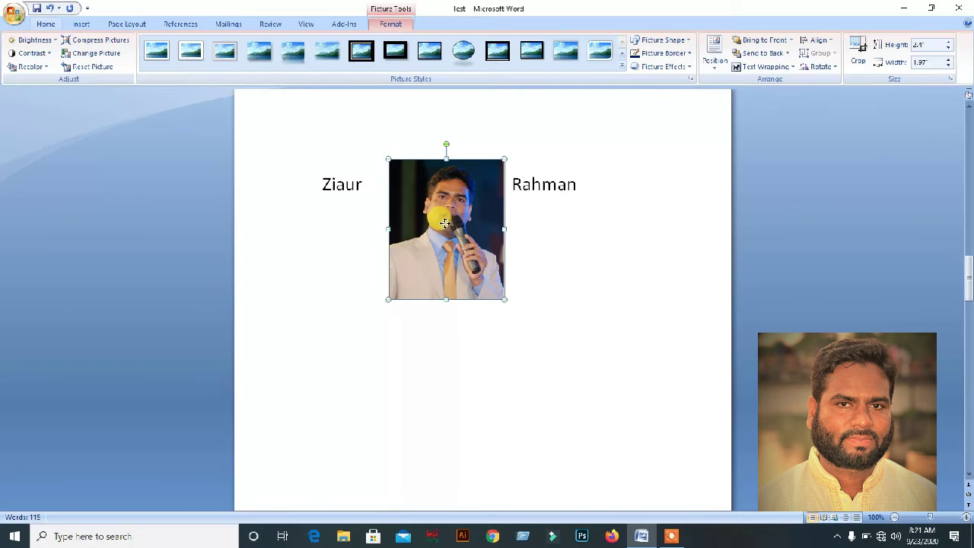
{"action": "left_click", "coordinate": [794, 42]}
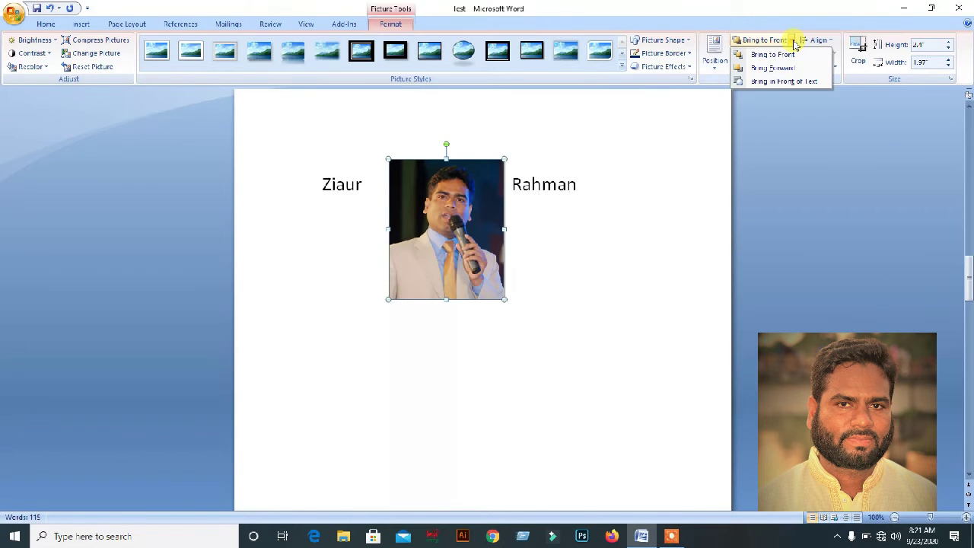
{"action": "left_click", "coordinate": [777, 82]}
{"action": "left_click", "coordinate": [770, 68]}
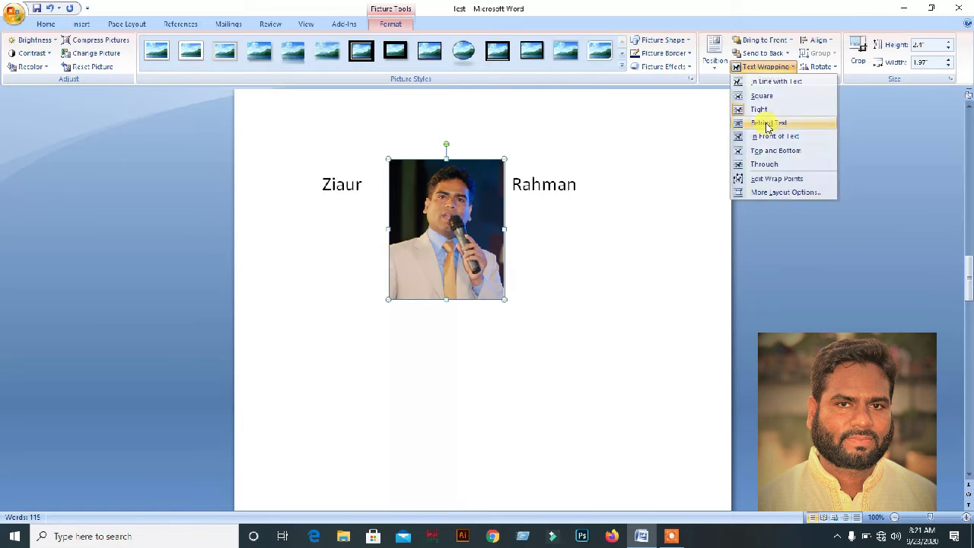
Set the photo to Behind Text and shift it up-left over the name.
{"action": "left_click", "coordinate": [769, 124]}
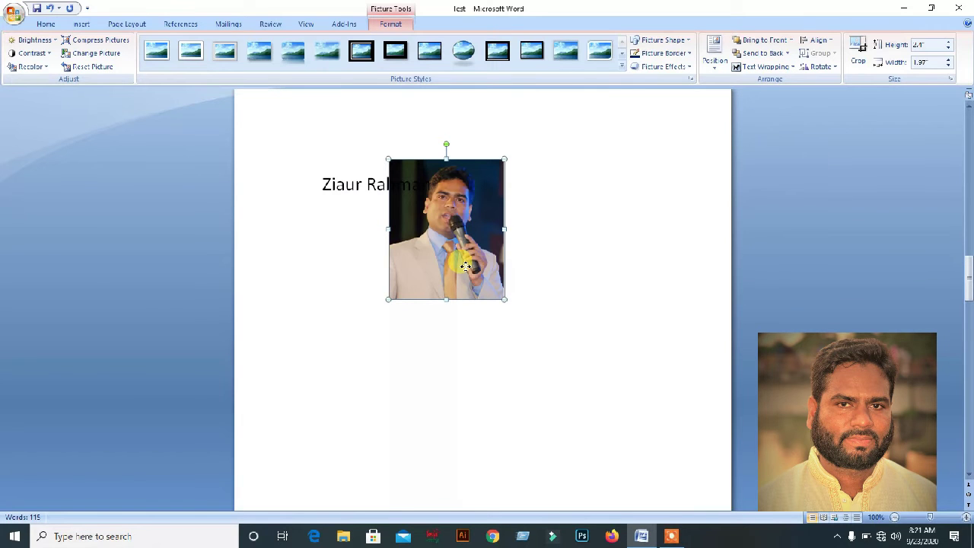
{"action": "left_click_drag", "start_coordinate": [465, 257], "coordinate": [406, 234]}
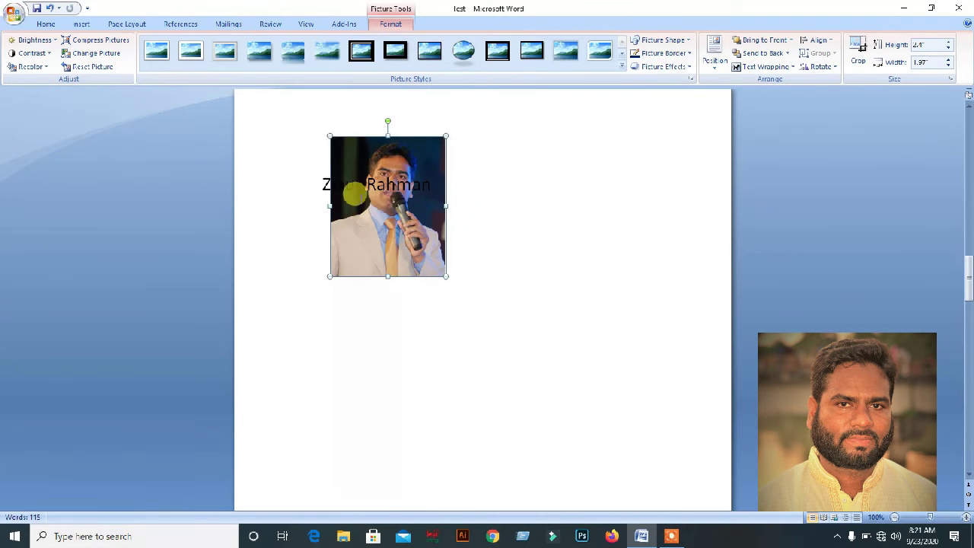
{"action": "left_click_drag", "start_coordinate": [320, 192], "coordinate": [434, 191]}
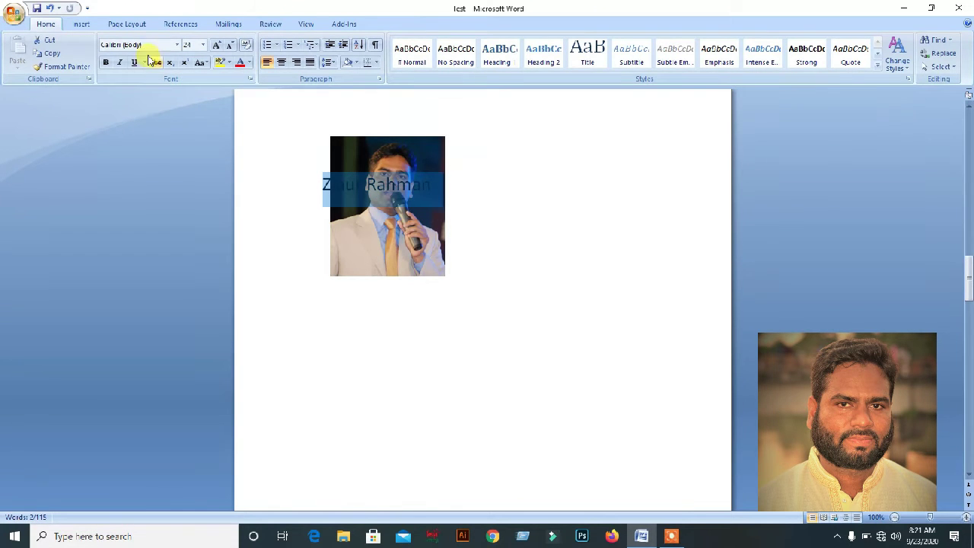
Make the name bold, three font sizes larger, and red.
{"action": "left_click", "coordinate": [106, 64]}
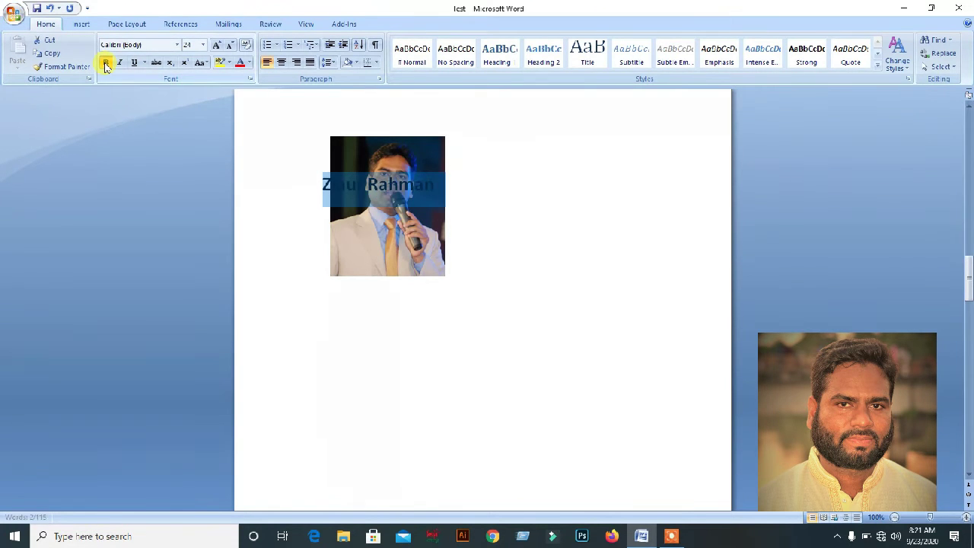
{"action": "left_click", "coordinate": [218, 46]}
{"action": "left_click", "coordinate": [218, 46]}
{"action": "left_click", "coordinate": [217, 46]}
{"action": "left_click", "coordinate": [218, 46]}
{"action": "left_click", "coordinate": [218, 45]}
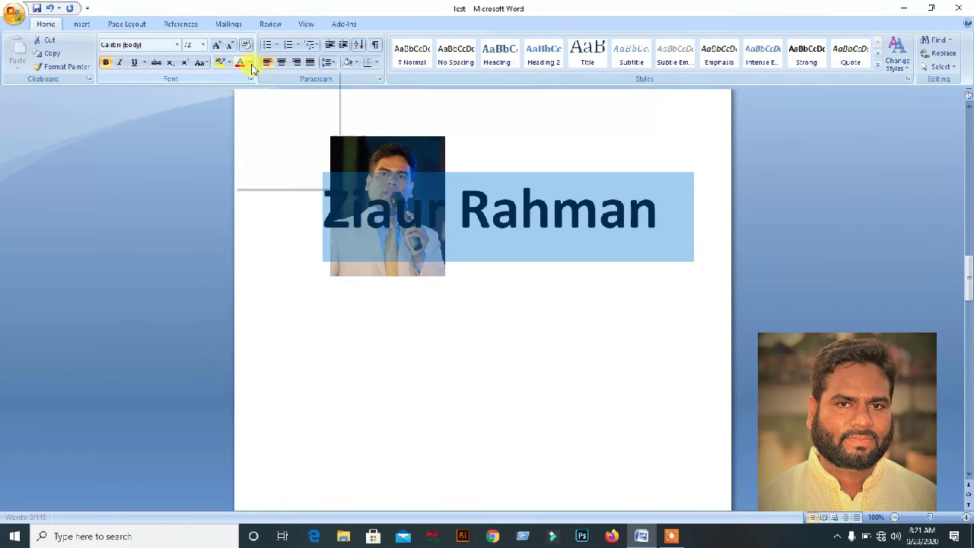
{"action": "left_click", "coordinate": [252, 66]}
{"action": "left_click", "coordinate": [248, 169]}
Move the photo right so it sits behind the second word.
{"action": "left_click", "coordinate": [509, 297]}
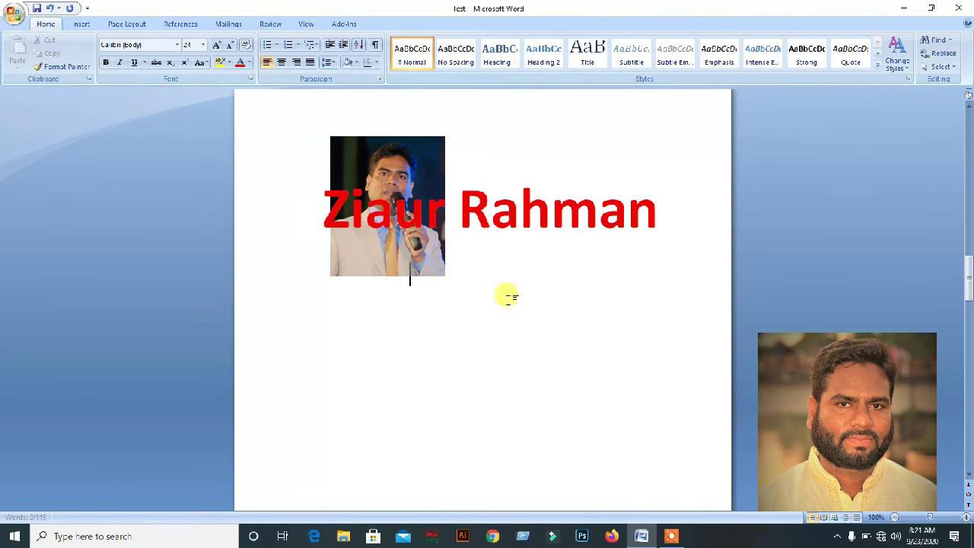
{"action": "left_click_drag", "start_coordinate": [413, 134], "coordinate": [494, 166]}
{"action": "left_click", "coordinate": [328, 213]}
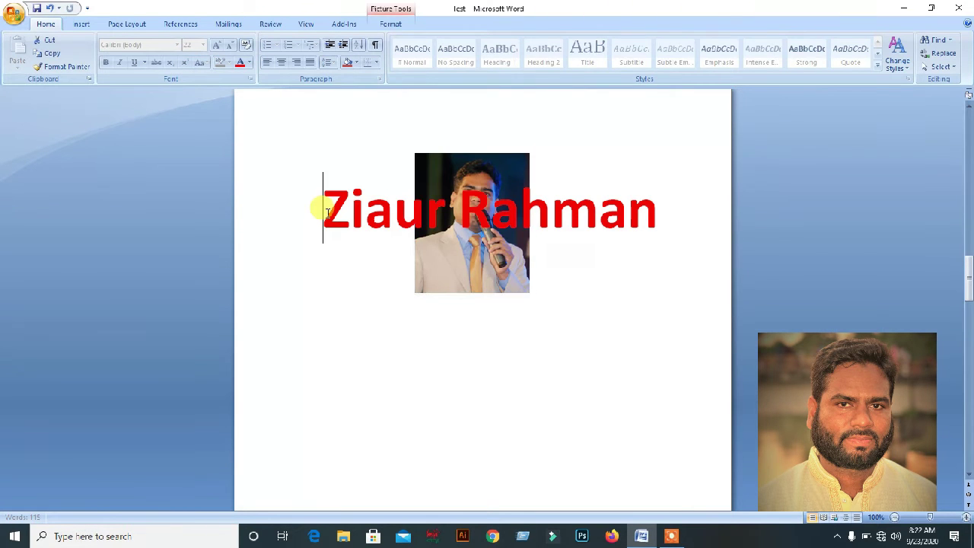
Insert a blank line above the name and select the large red name line.
{"action": "key", "text": "Return"}
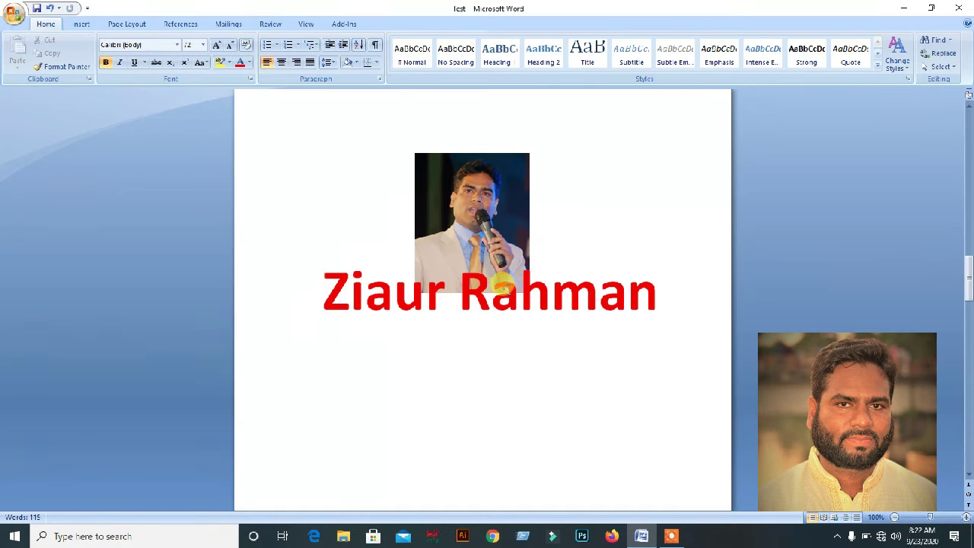
{"action": "left_click", "coordinate": [551, 283]}
{"action": "left_click_drag", "start_coordinate": [322, 294], "coordinate": [630, 323]}
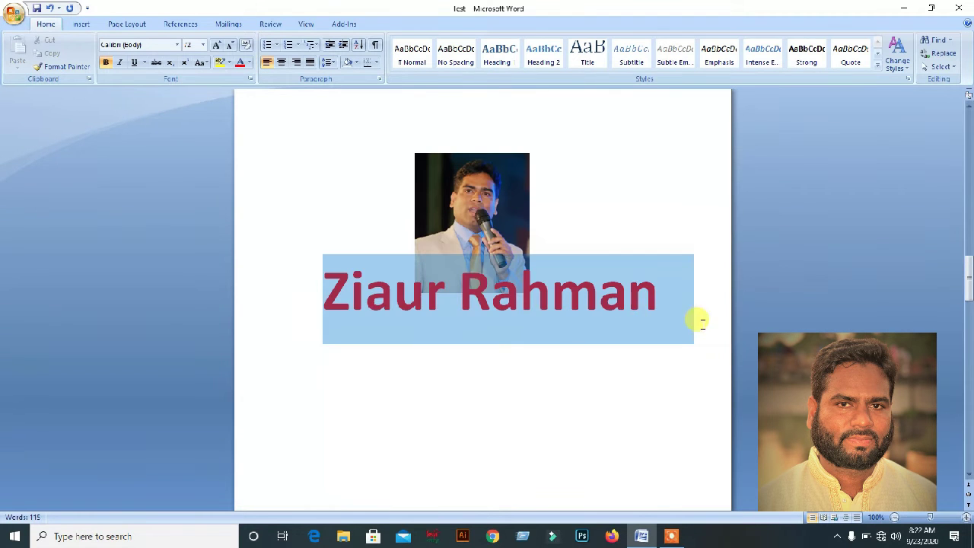
Drag the photo down over the red name.
{"action": "left_click", "coordinate": [508, 218]}
{"action": "left_click_drag", "start_coordinate": [497, 227], "coordinate": [412, 262]}
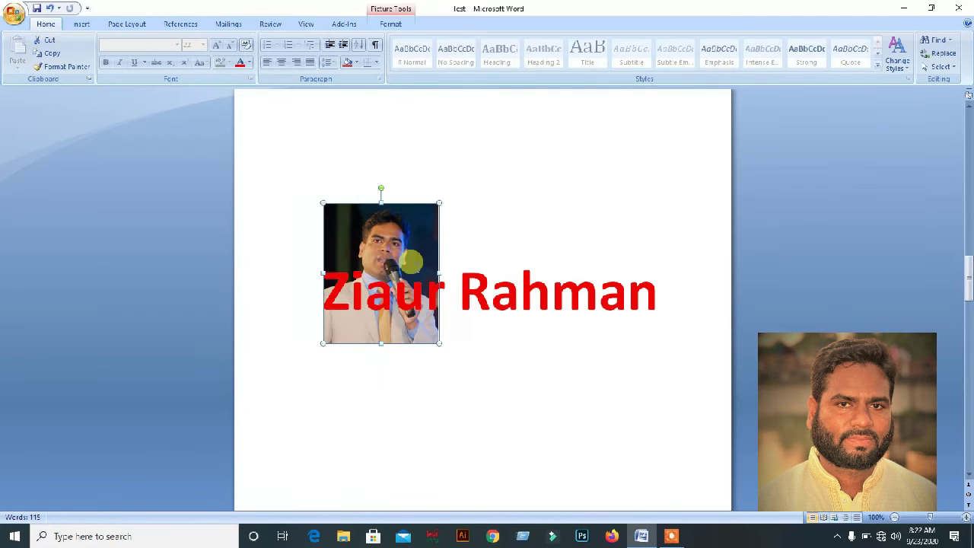
{"action": "left_click", "coordinate": [405, 235]}
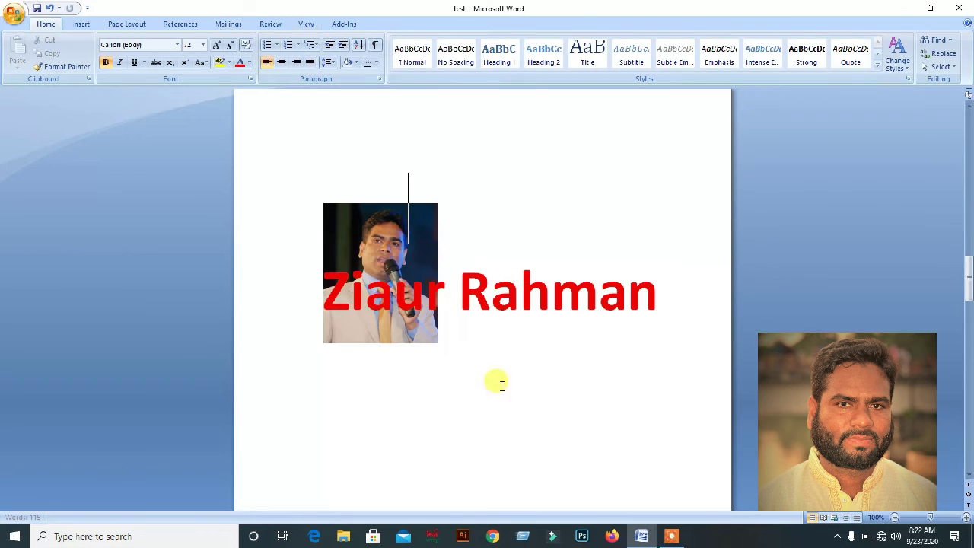
{"action": "left_click", "coordinate": [555, 270]}
{"action": "left_click", "coordinate": [435, 240]}
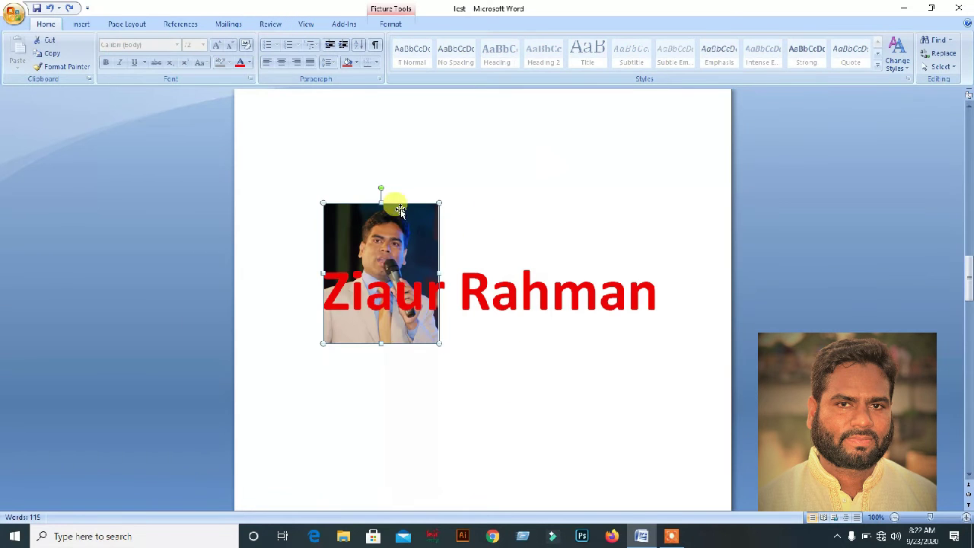
{"action": "left_click", "coordinate": [411, 213]}
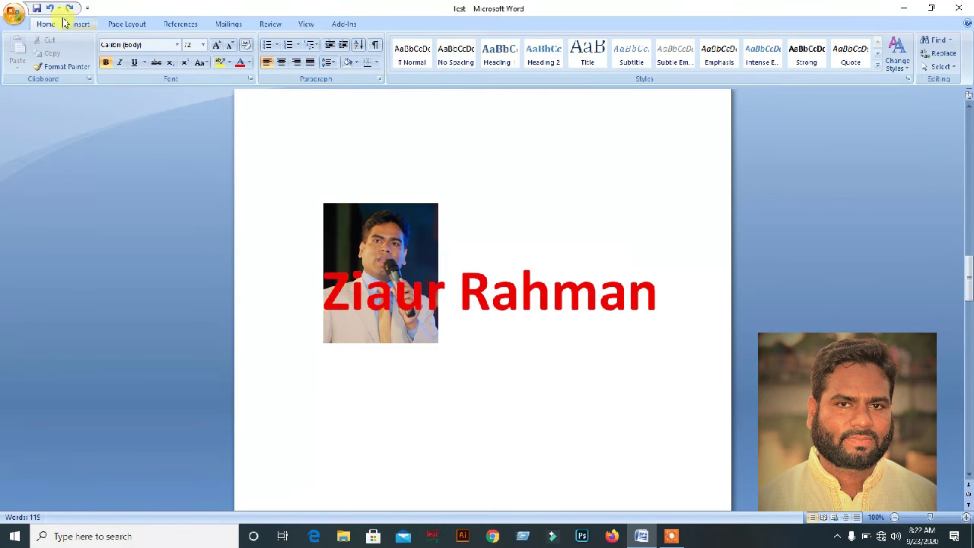
Move the photo back up so it sits just above the red name.
{"action": "double_click", "coordinate": [370, 250]}
{"action": "left_click", "coordinate": [369, 232]}
{"action": "left_click", "coordinate": [372, 217]}
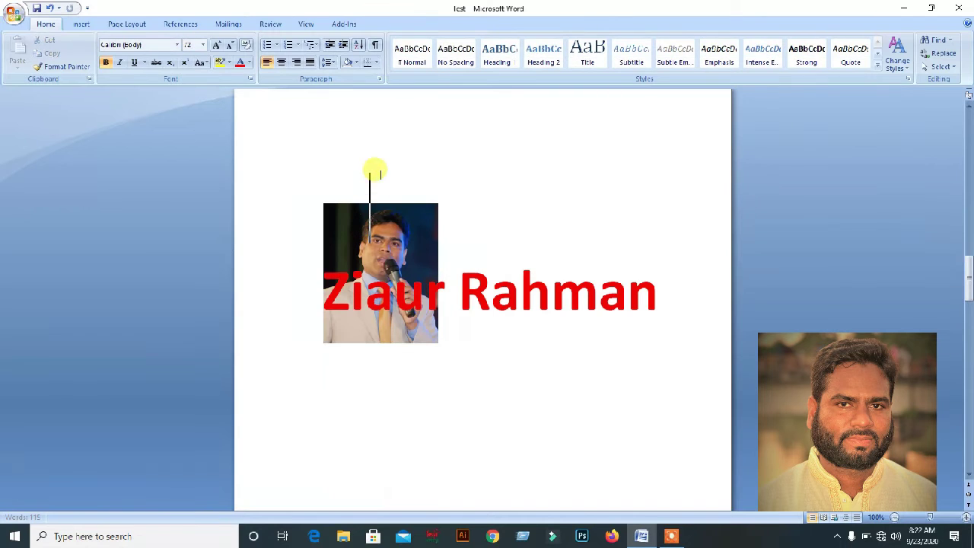
{"action": "left_click", "coordinate": [433, 241]}
{"action": "left_click_drag", "start_coordinate": [433, 242], "coordinate": [540, 180]}
{"action": "left_click", "coordinate": [540, 180]}
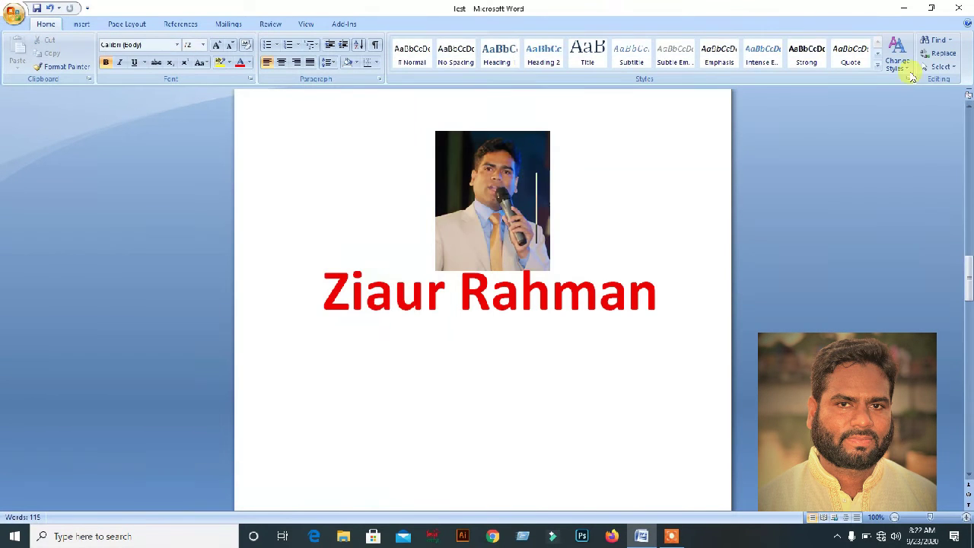
Set the microphone photo's text wrapping to In Line with Text.
{"action": "left_click", "coordinate": [81, 25]}
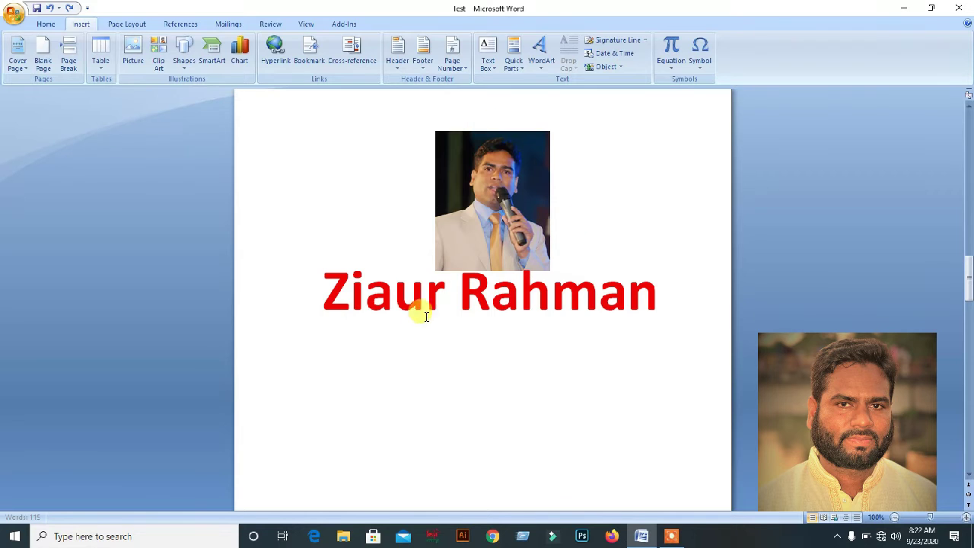
{"action": "left_click", "coordinate": [484, 210]}
{"action": "left_click", "coordinate": [484, 211]}
{"action": "left_click", "coordinate": [485, 210]}
{"action": "left_click", "coordinate": [485, 212]}
{"action": "left_click", "coordinate": [484, 212]}
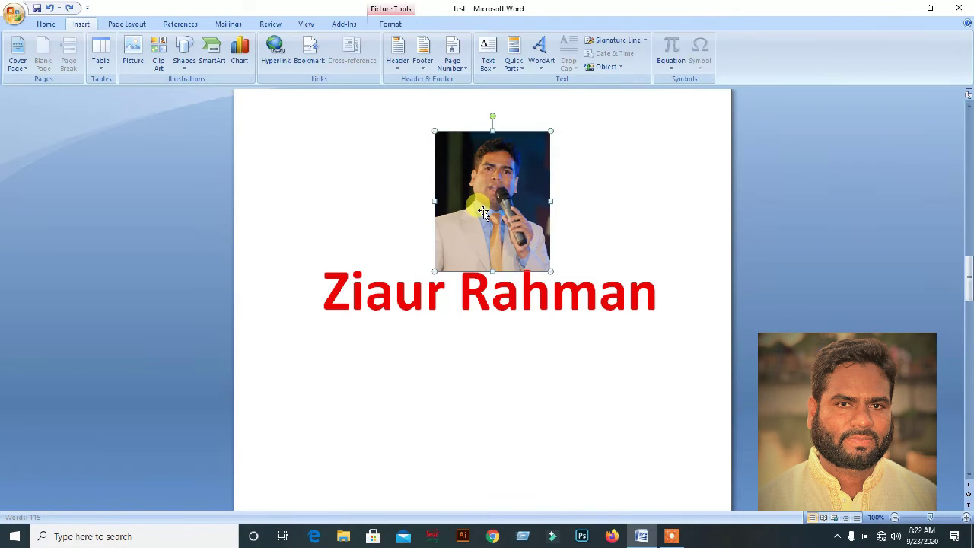
{"action": "left_click", "coordinate": [396, 13]}
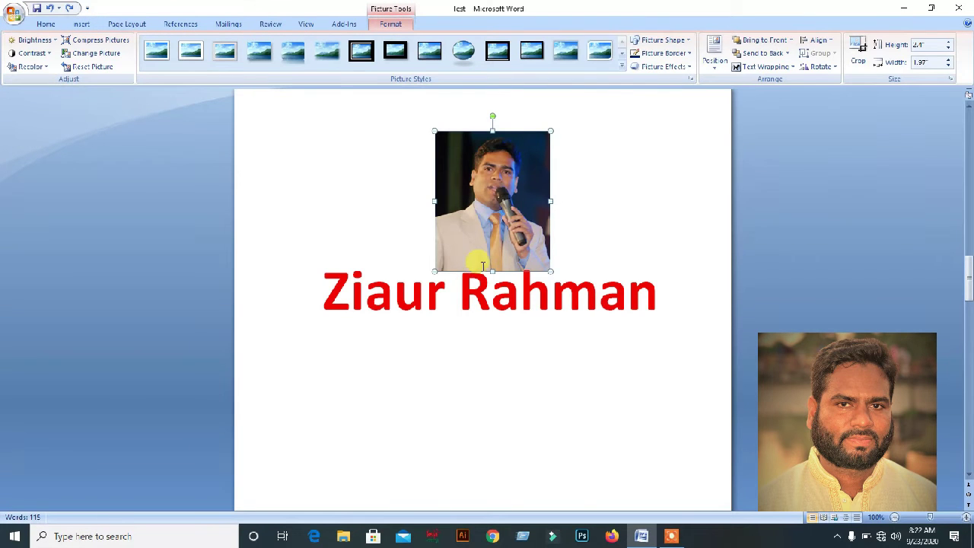
{"action": "left_click", "coordinate": [792, 68]}
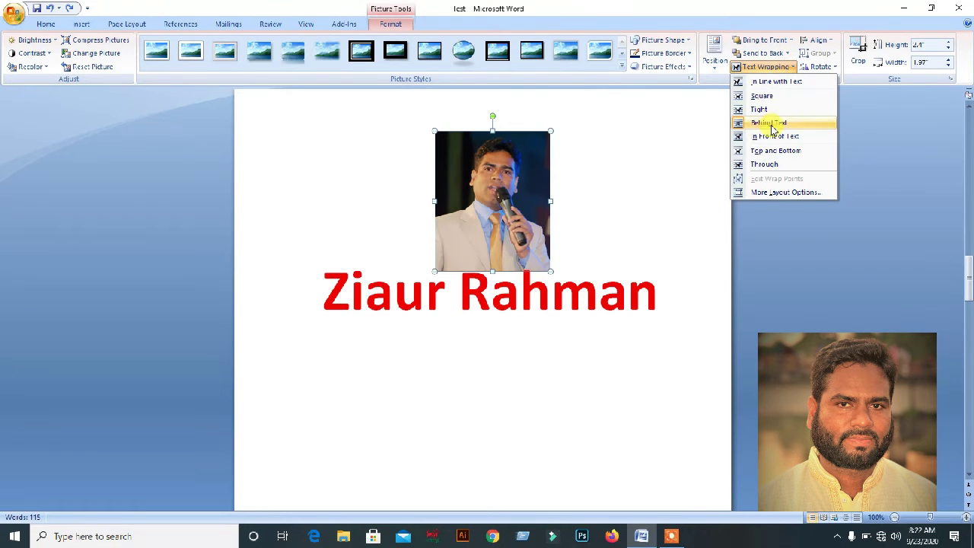
{"action": "left_click", "coordinate": [773, 82]}
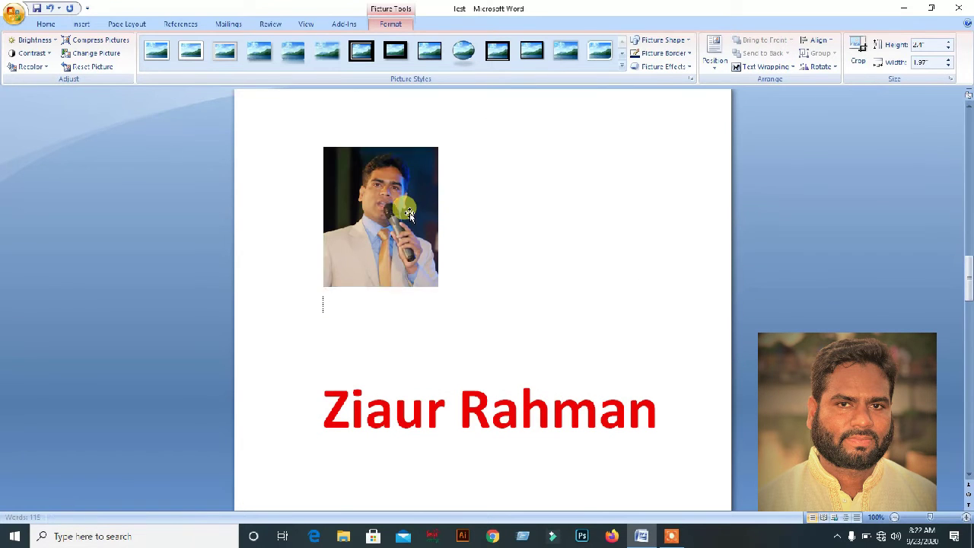
{"action": "left_click", "coordinate": [327, 395]}
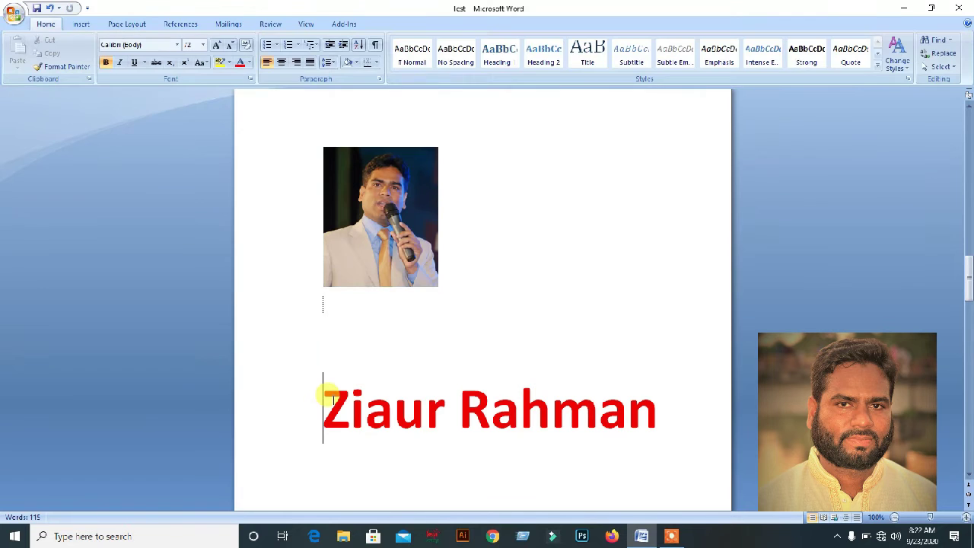
Remove the blank line above the red name and shrink it two sizes to fit one line.
{"action": "key", "text": "BackSpace"}
{"action": "key", "text": "BackSpace"}
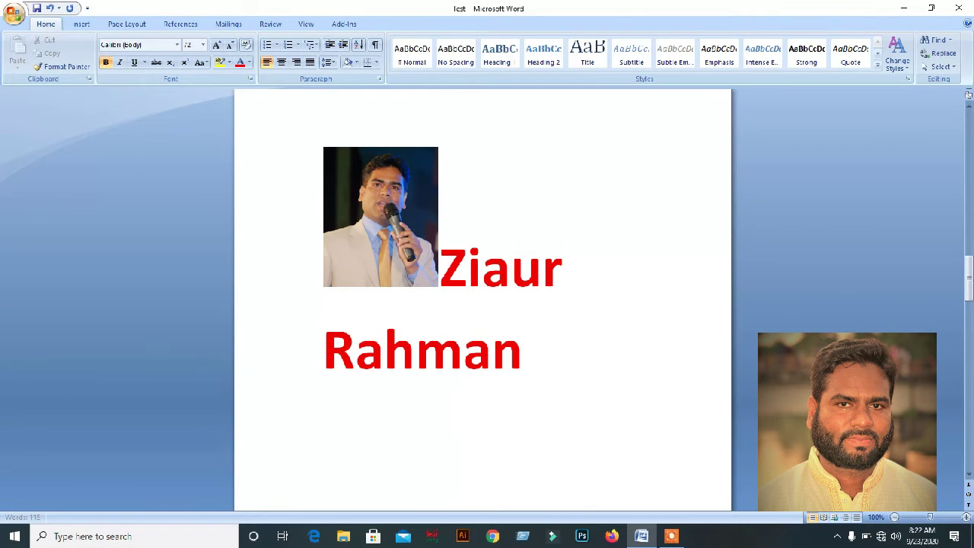
{"action": "left_click_drag", "start_coordinate": [533, 350], "coordinate": [442, 274]}
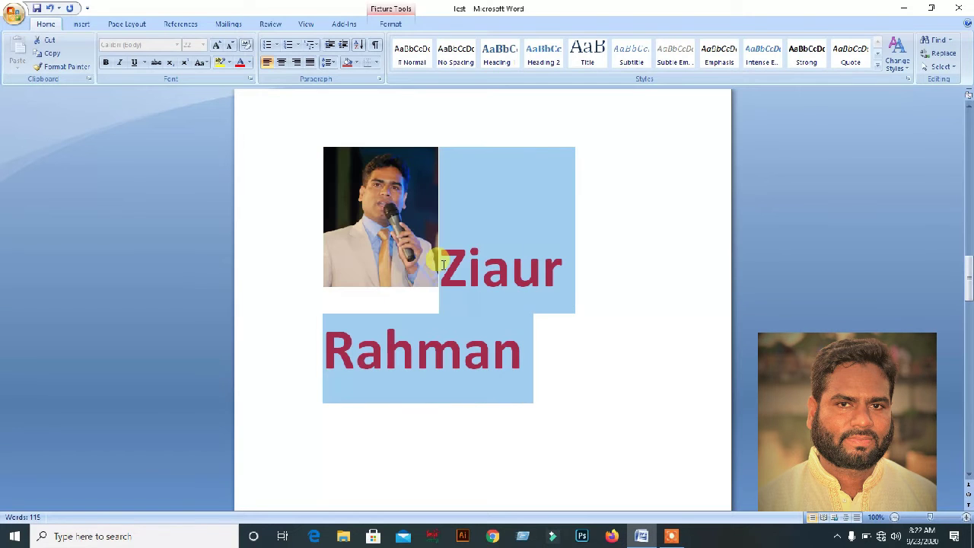
{"action": "left_click", "coordinate": [231, 45]}
{"action": "left_click", "coordinate": [230, 46]}
{"action": "left_click", "coordinate": [231, 46]}
{"action": "left_click", "coordinate": [344, 350]}
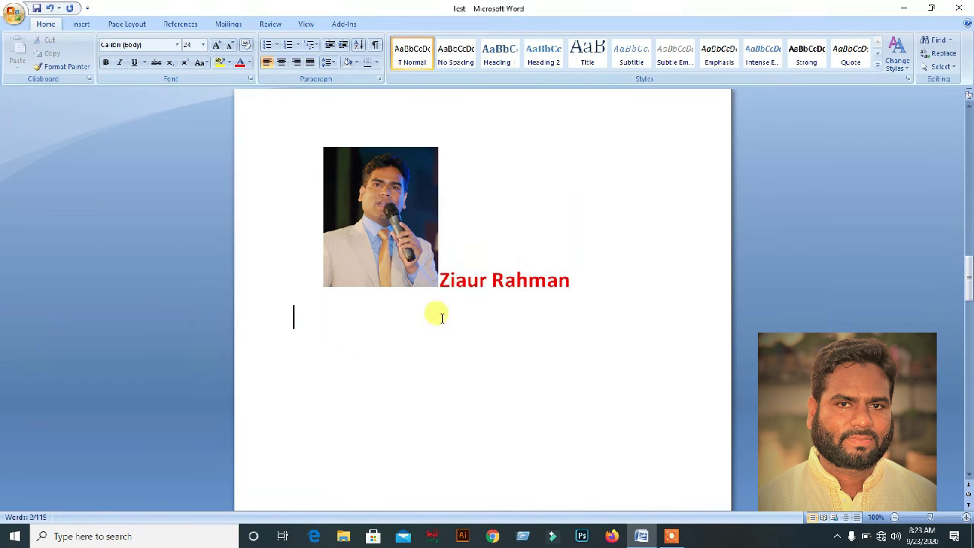
{"action": "left_click", "coordinate": [428, 278]}
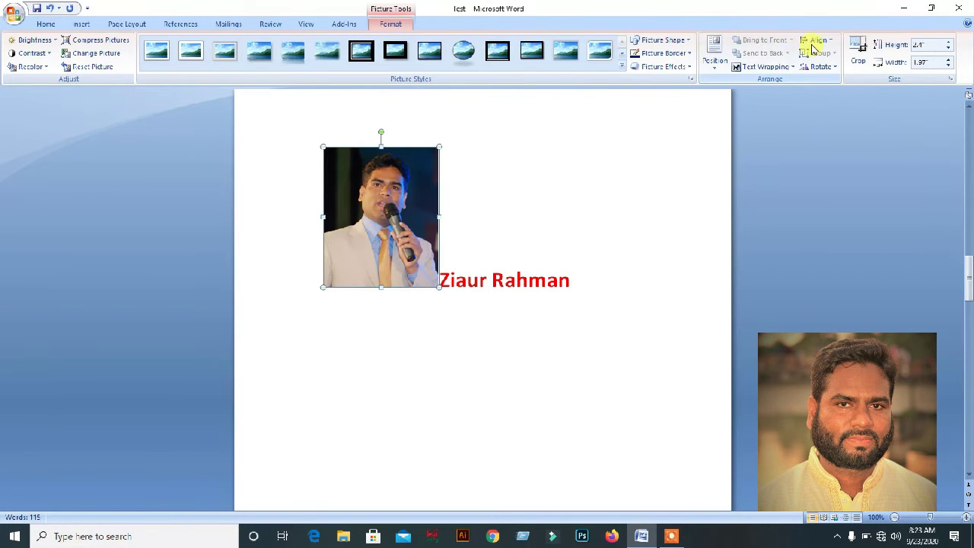
{"action": "left_click", "coordinate": [785, 69]}
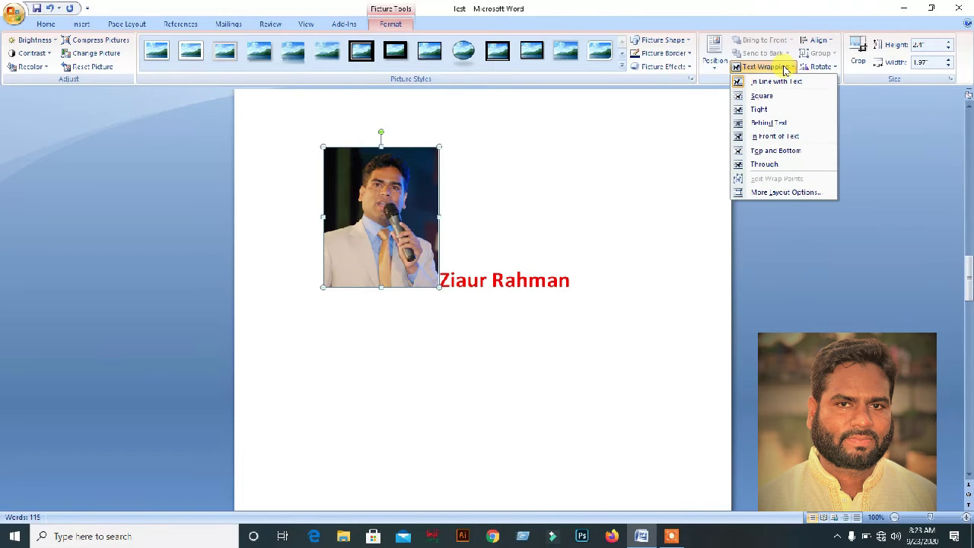
Wrap text Square around the photo and add 'dsjfds' and 'kldnknds' lines after the name.
{"action": "left_click", "coordinate": [767, 98]}
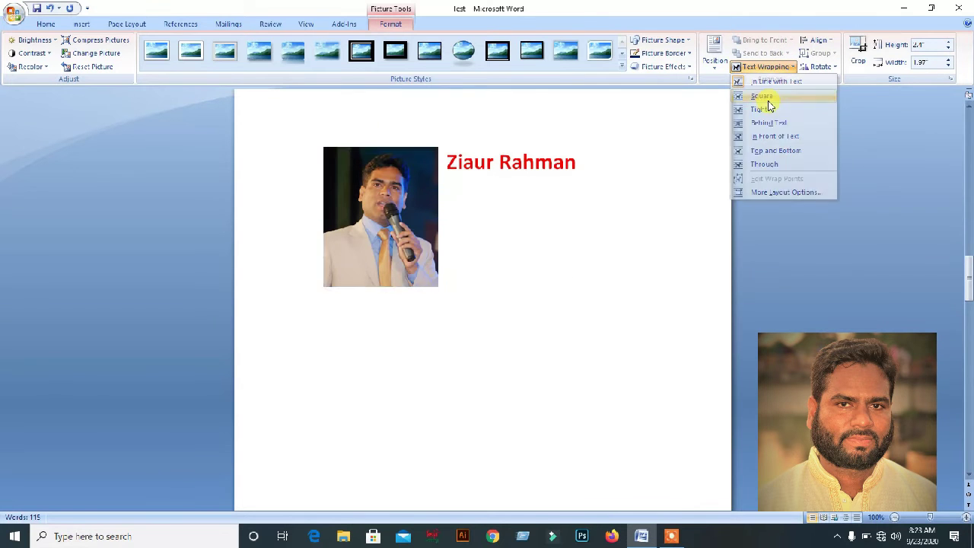
{"action": "left_click", "coordinate": [581, 161]}
{"action": "type", "text": "dsjfds"}
{"action": "key", "text": "Return"}
{"action": "type", "text": "kldnknds"}
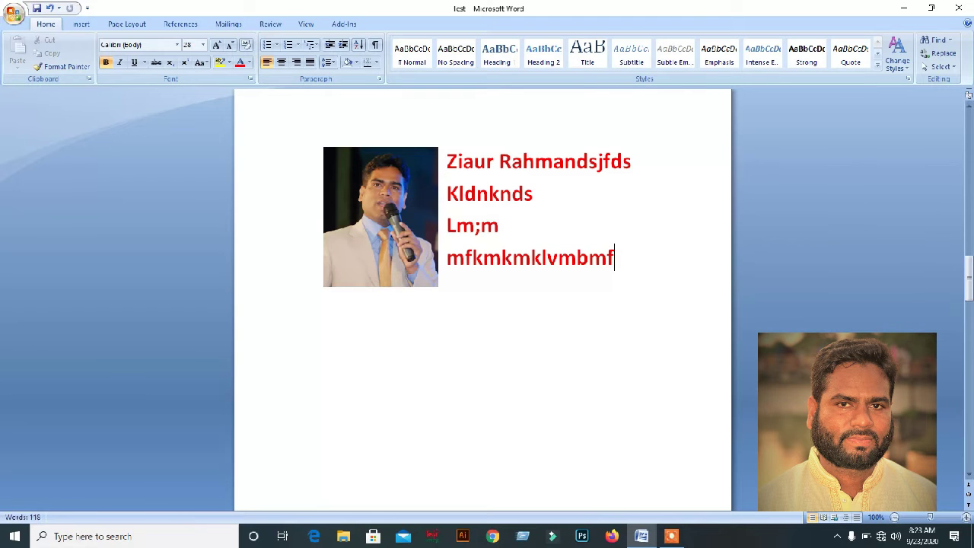
Select the red text lines, then review the photo's text wrapping options without changing them.
{"action": "left_click_drag", "start_coordinate": [616, 260], "coordinate": [422, 175]}
{"action": "left_click", "coordinate": [382, 210]}
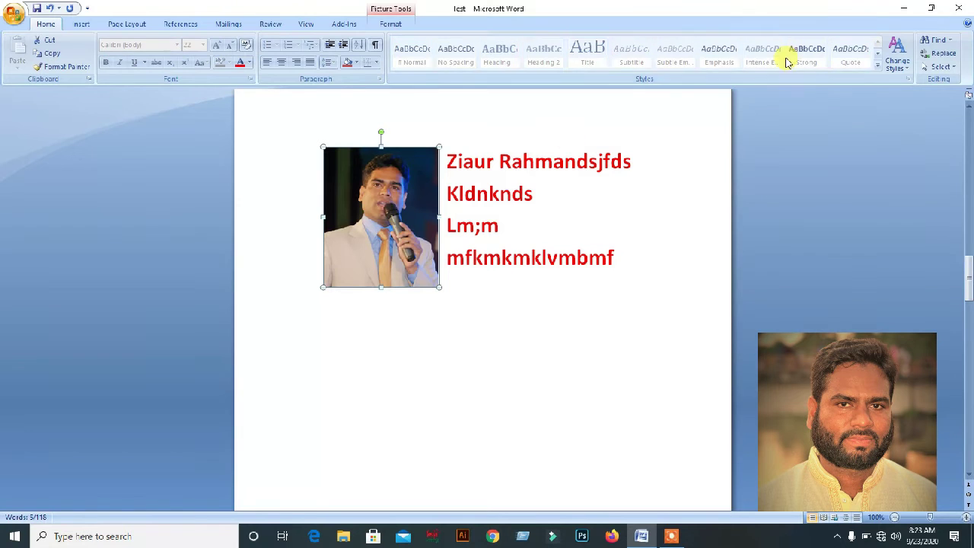
{"action": "double_click", "coordinate": [367, 198]}
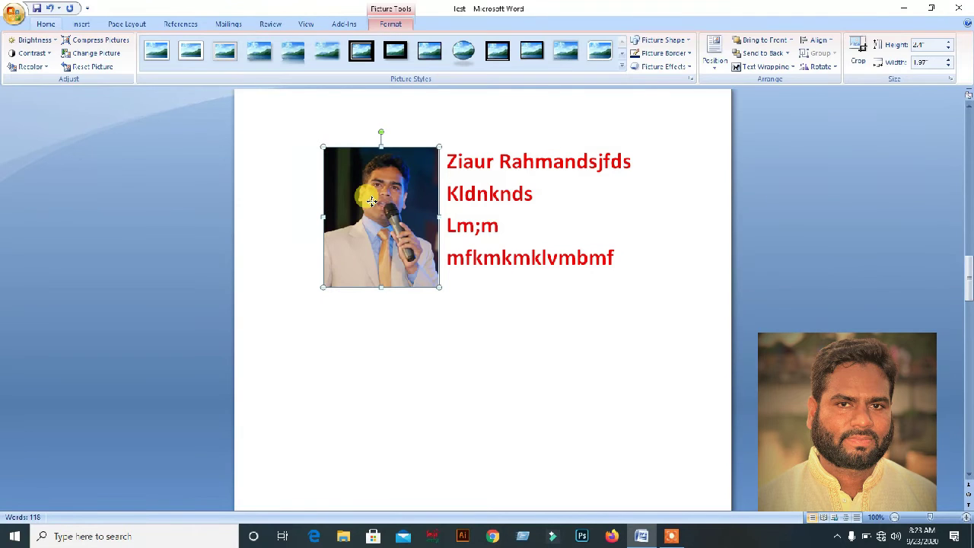
{"action": "left_click", "coordinate": [790, 67]}
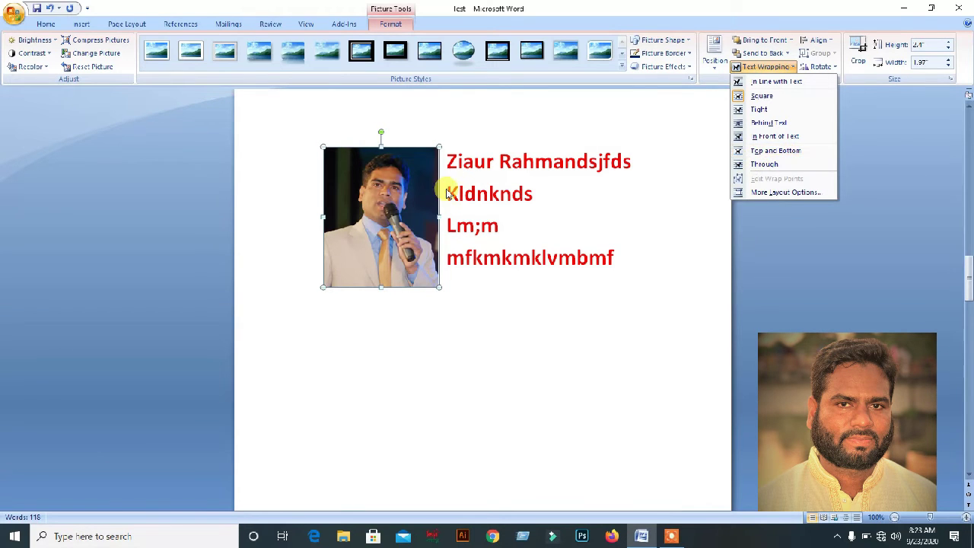
{"action": "left_click", "coordinate": [365, 196]}
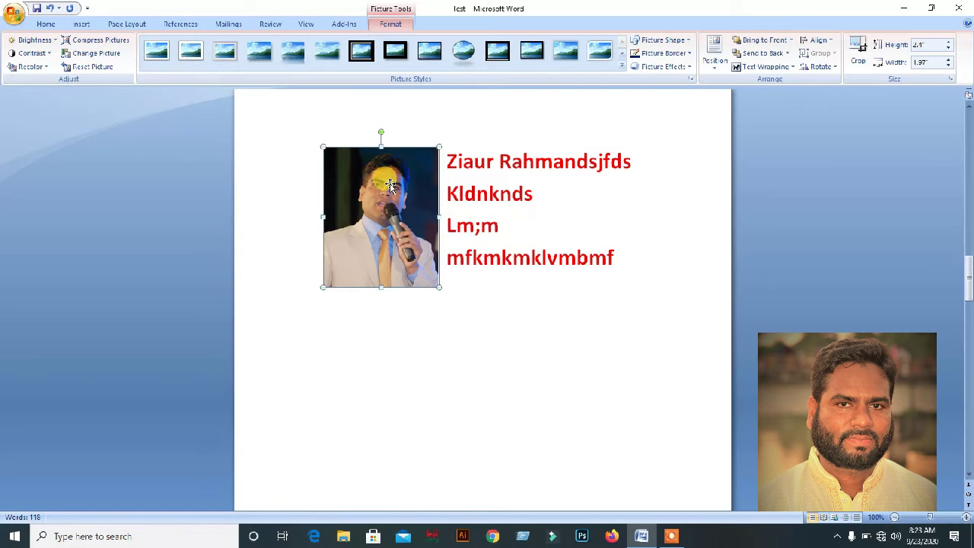
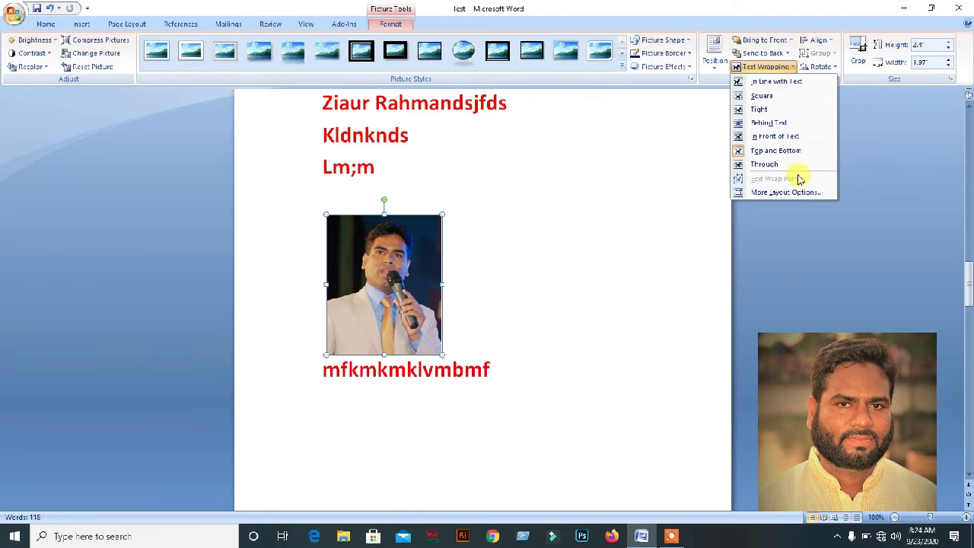
Set the photo's wrapping to Through, move it beside the first line, and add 'vh' after Kldnknds.
{"action": "left_click", "coordinate": [767, 165]}
{"action": "left_click_drag", "start_coordinate": [378, 312], "coordinate": [453, 192]}
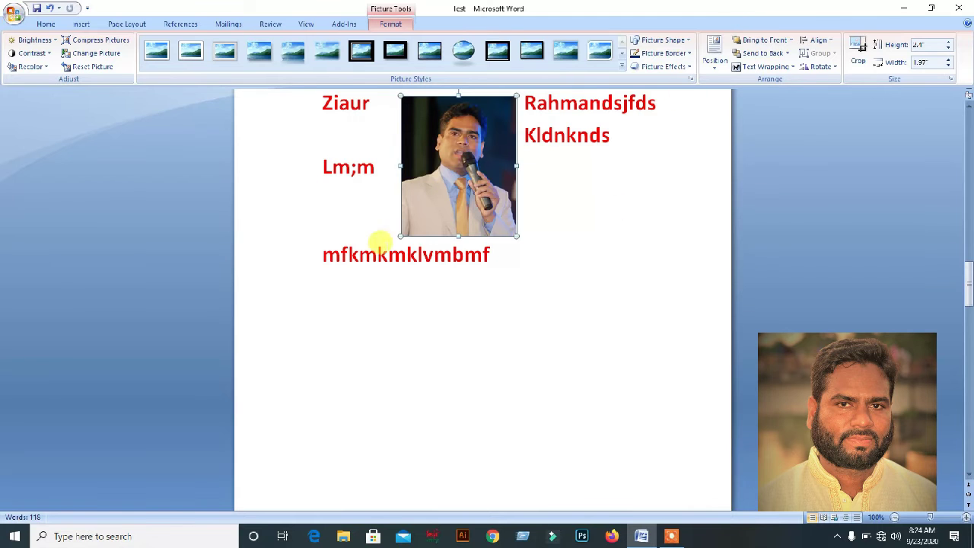
{"action": "left_click", "coordinate": [624, 140]}
{"action": "type", "text": "vhvh"}
Add lines 'njknjnkn', 'njjnkn' and 'nbbnkm,m' beside the photo, then select the page's text and photo.
{"action": "key", "text": "Return"}
{"action": "type", "text": "njknjnknjbjb"}
{"action": "key", "text": "Return"}
{"action": "type", "text": "nj"}
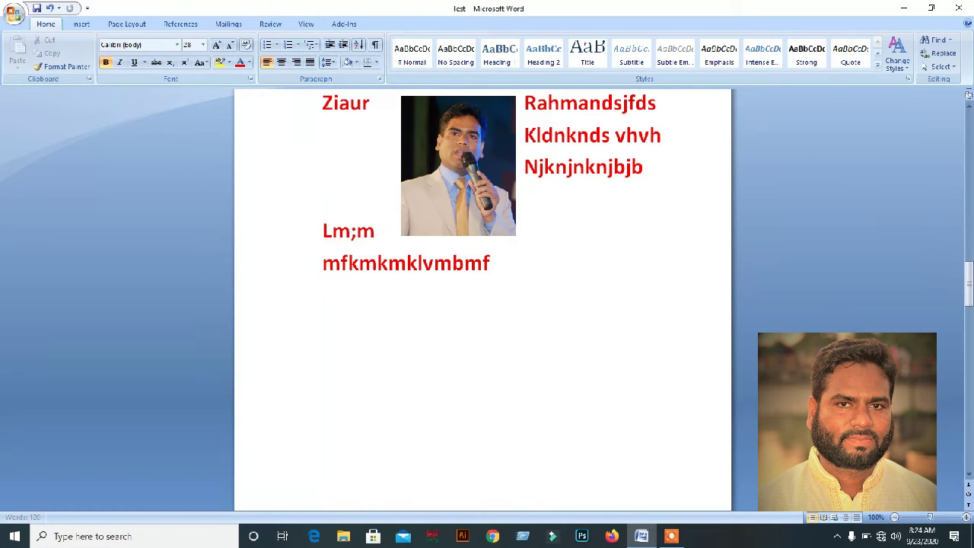
{"action": "type", "text": "jnkn"}
{"action": "key", "text": "Return"}
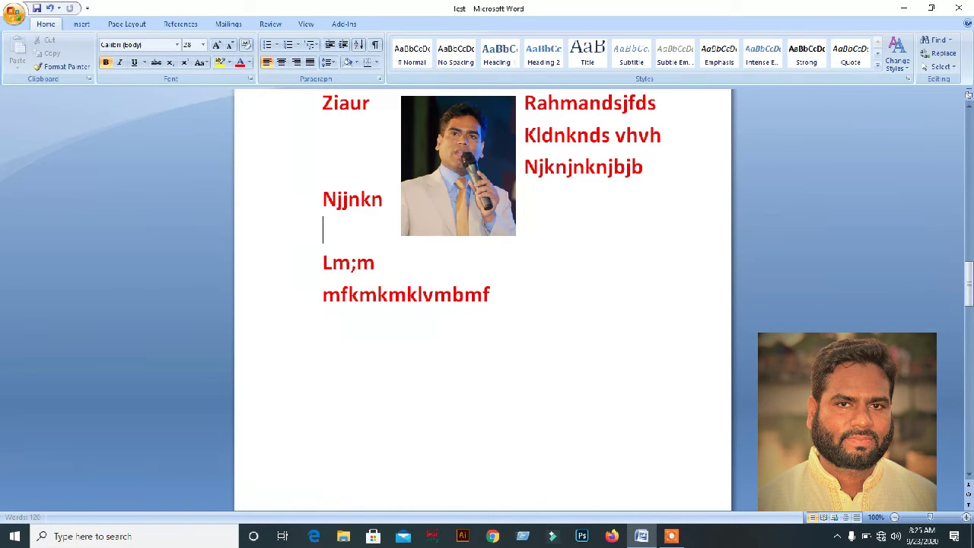
{"action": "key", "text": "Return"}
{"action": "type", "text": "nbbnkm,m"}
{"action": "scroll", "coordinate": [650, 126], "scroll_direction": "up", "scroll_amount": 3}
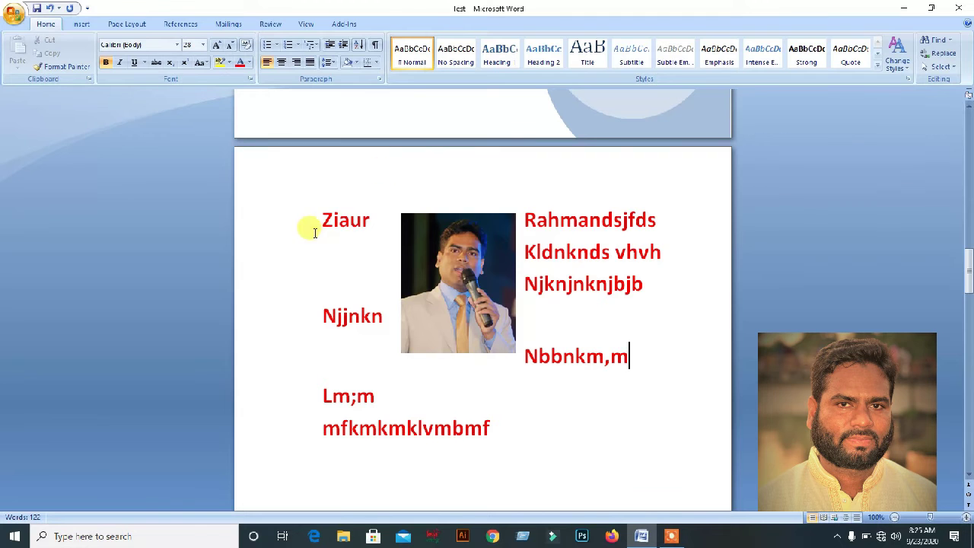
{"action": "left_click_drag", "start_coordinate": [321, 219], "coordinate": [549, 451]}
Delete the selected text and photo, then open the Clip Art pane from the Insert tab.
{"action": "key", "text": "Delete"}
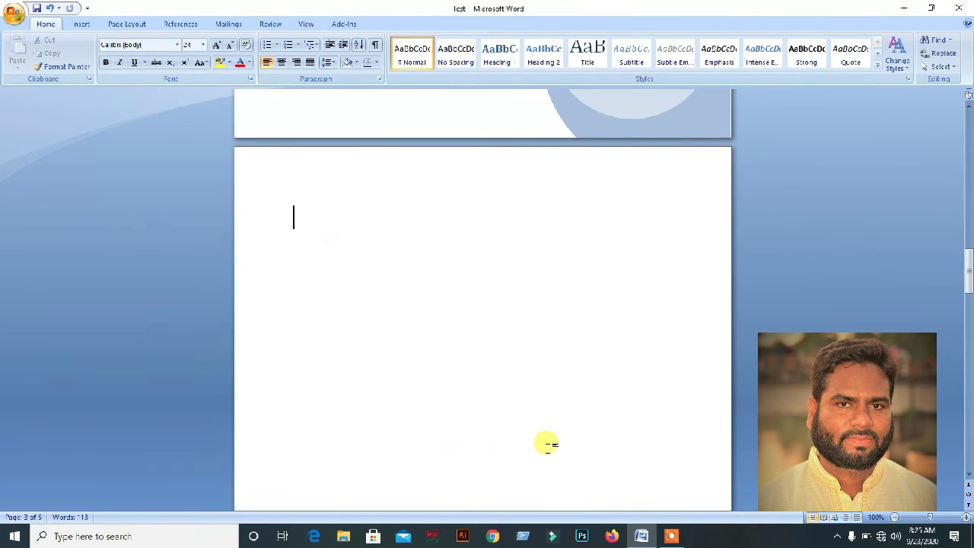
{"action": "left_click", "coordinate": [82, 23]}
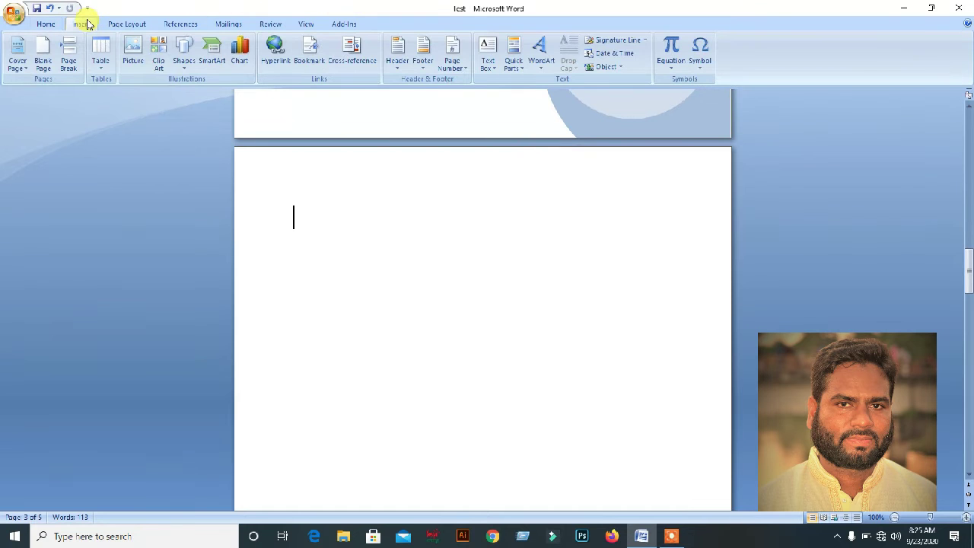
{"action": "left_click", "coordinate": [131, 57]}
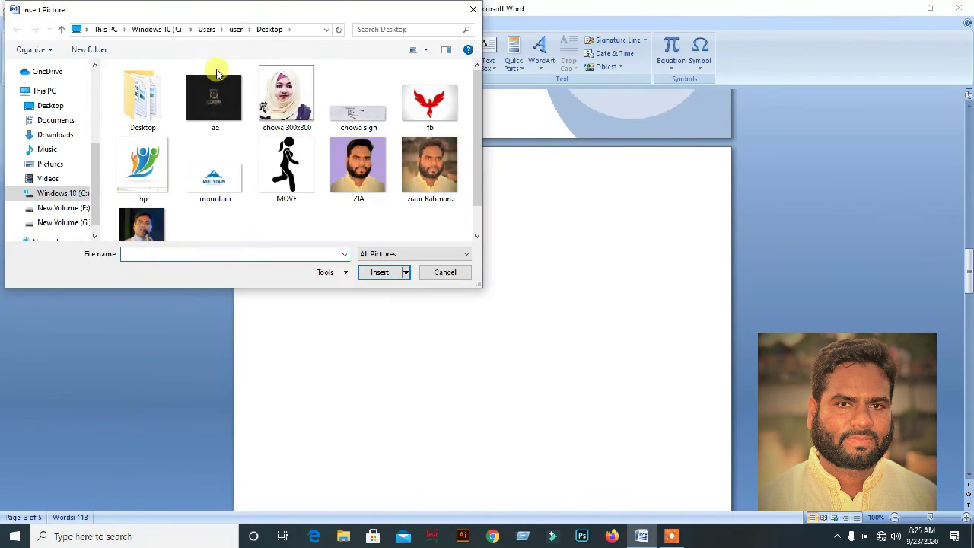
{"action": "left_click", "coordinate": [473, 9]}
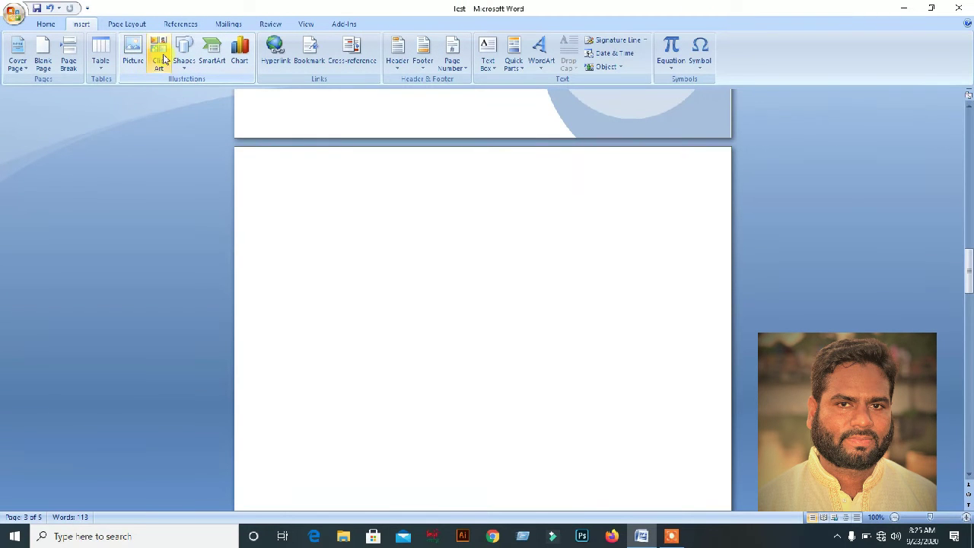
{"action": "left_click", "coordinate": [162, 54]}
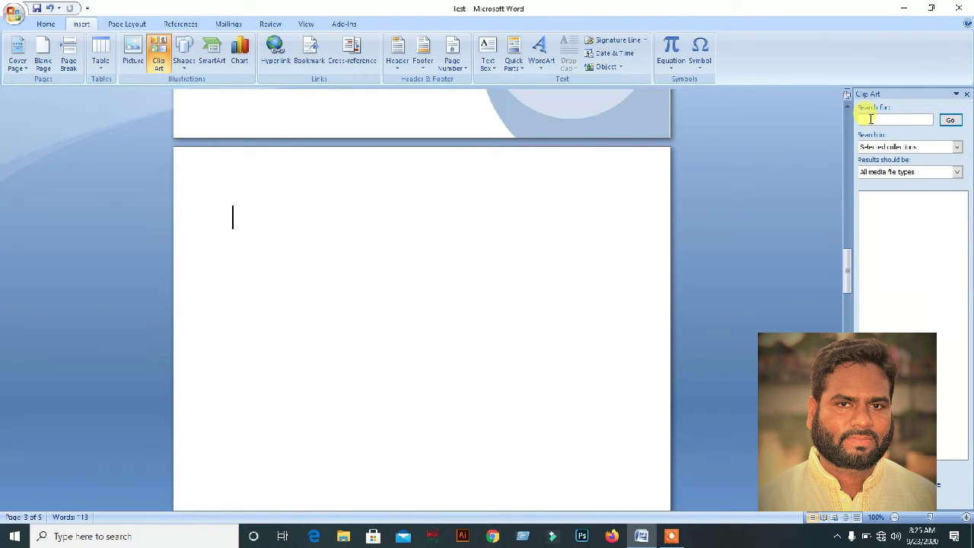
Search clip art including online results and insert the globe and motorcycle clips.
{"action": "left_click", "coordinate": [951, 121]}
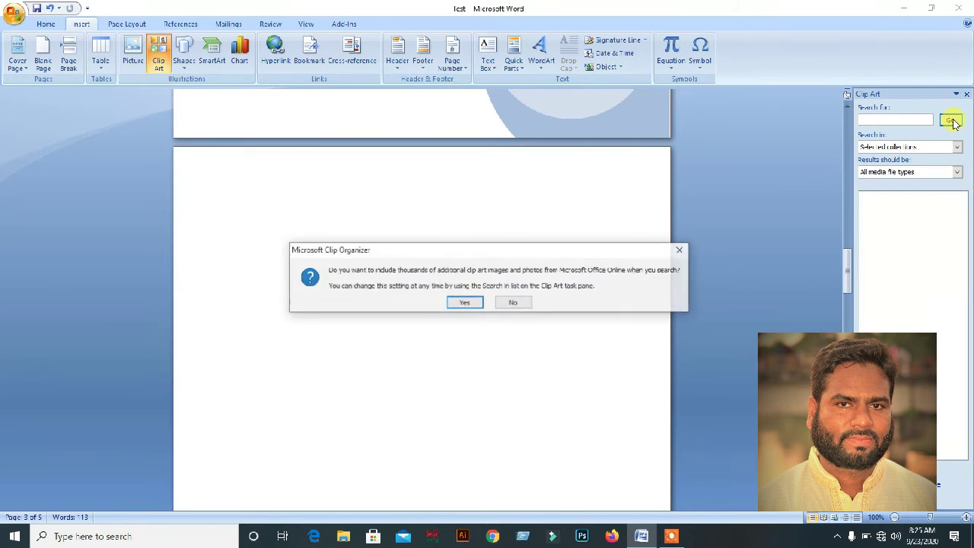
{"action": "left_click", "coordinate": [466, 303]}
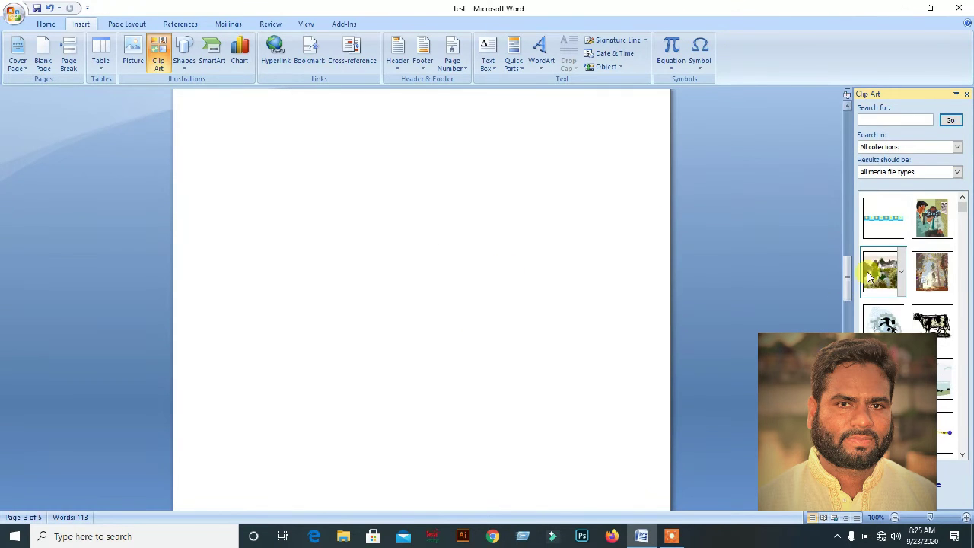
{"action": "scroll", "coordinate": [906, 239], "scroll_direction": "down", "scroll_amount": 3}
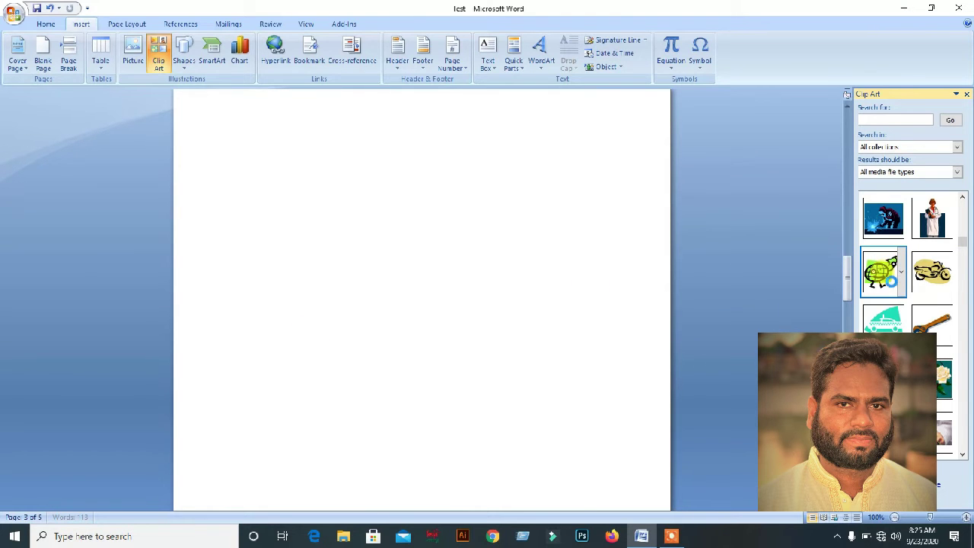
{"action": "left_click", "coordinate": [884, 272]}
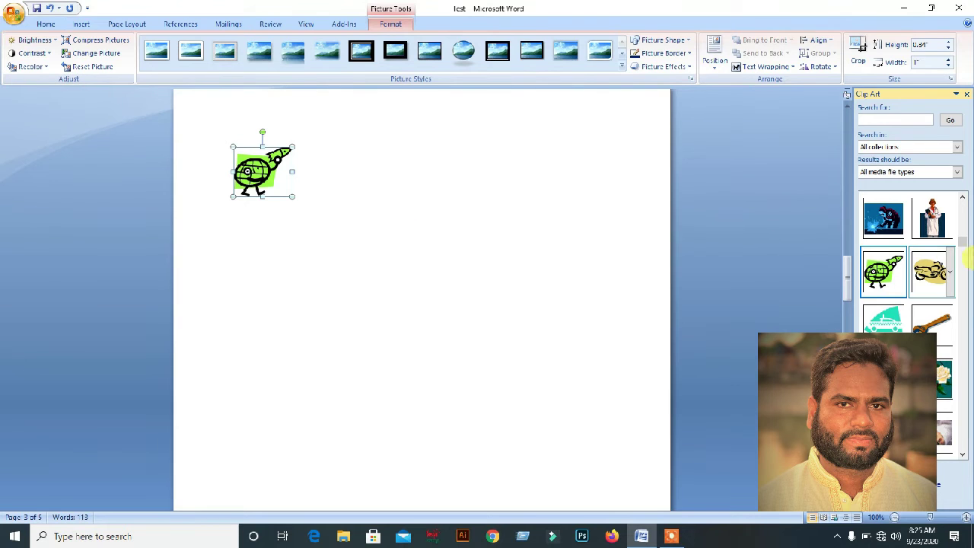
{"action": "left_click", "coordinate": [940, 265]}
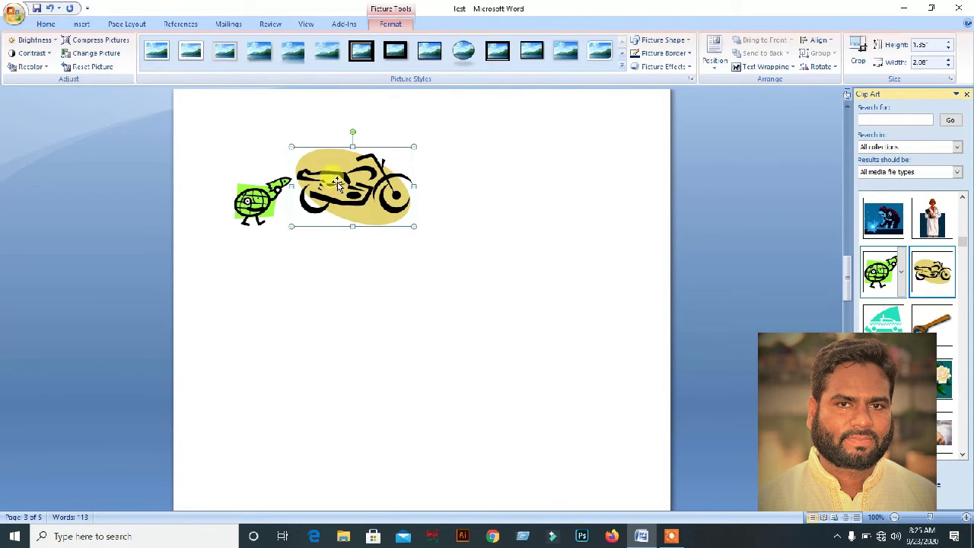
Shift the motorcycle down-right and place the globe on top of it.
{"action": "left_click_drag", "start_coordinate": [341, 194], "coordinate": [352, 214]}
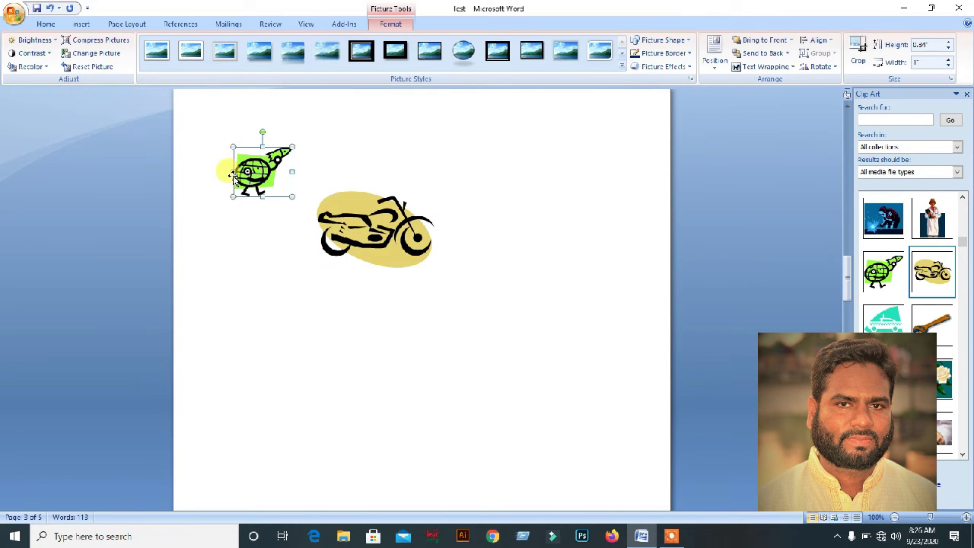
{"action": "left_click_drag", "start_coordinate": [253, 174], "coordinate": [353, 195]}
{"action": "left_click", "coordinate": [570, 169]}
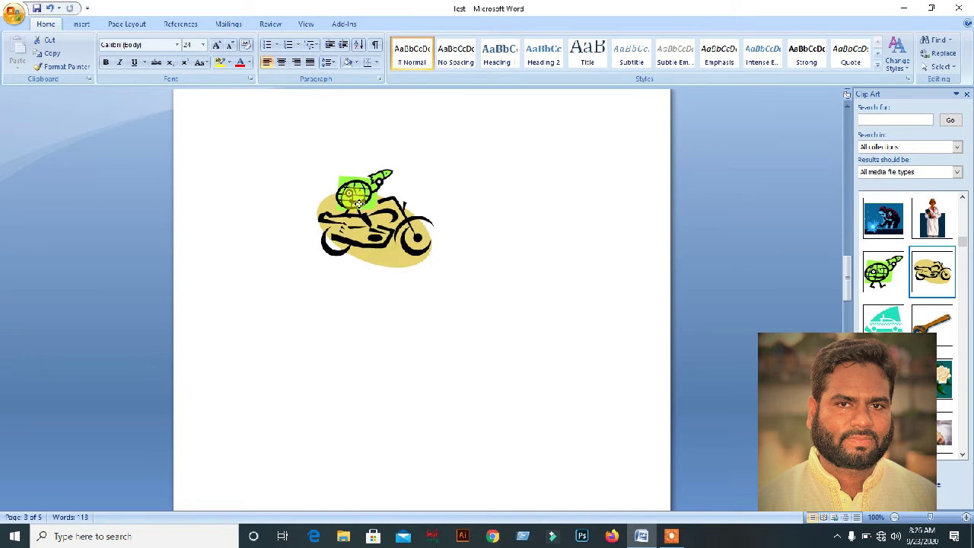
Select all the document contents with Ctrl+A and delete the globe and motorcycle clip art.
{"action": "left_click", "coordinate": [358, 201]}
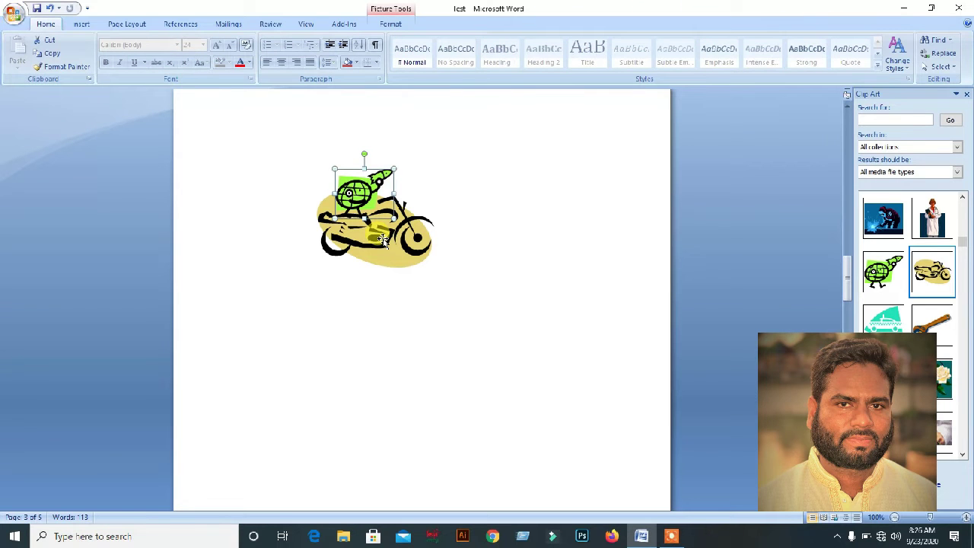
{"action": "left_click", "coordinate": [479, 199]}
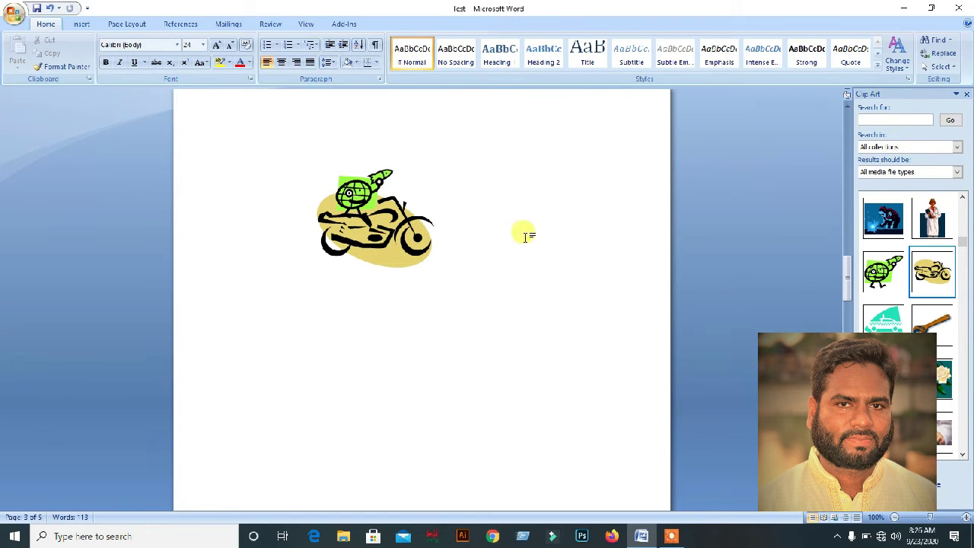
{"action": "scroll", "coordinate": [922, 262], "scroll_direction": "down", "scroll_amount": 3}
{"action": "scroll", "coordinate": [922, 262], "scroll_direction": "down", "scroll_amount": 6}
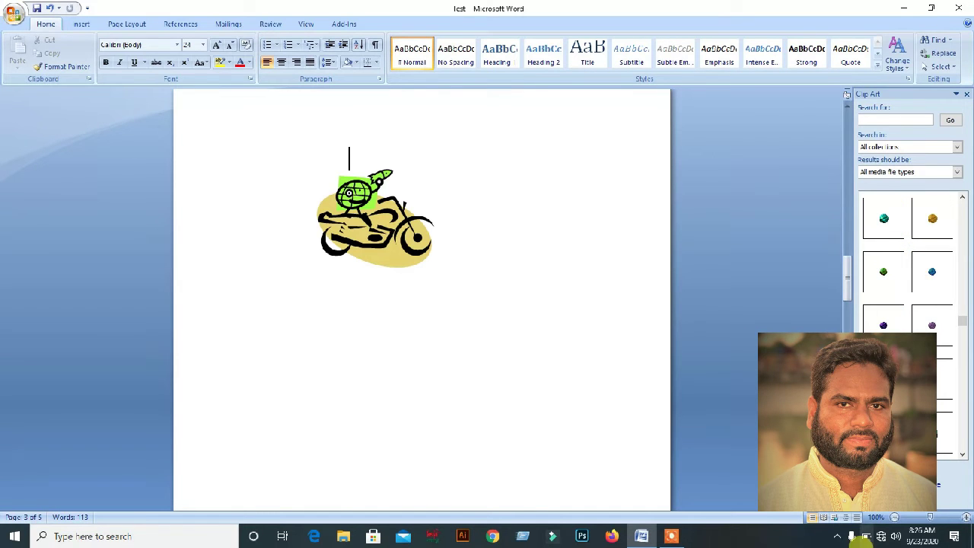
{"action": "scroll", "coordinate": [879, 270], "scroll_direction": "down", "scroll_amount": 4}
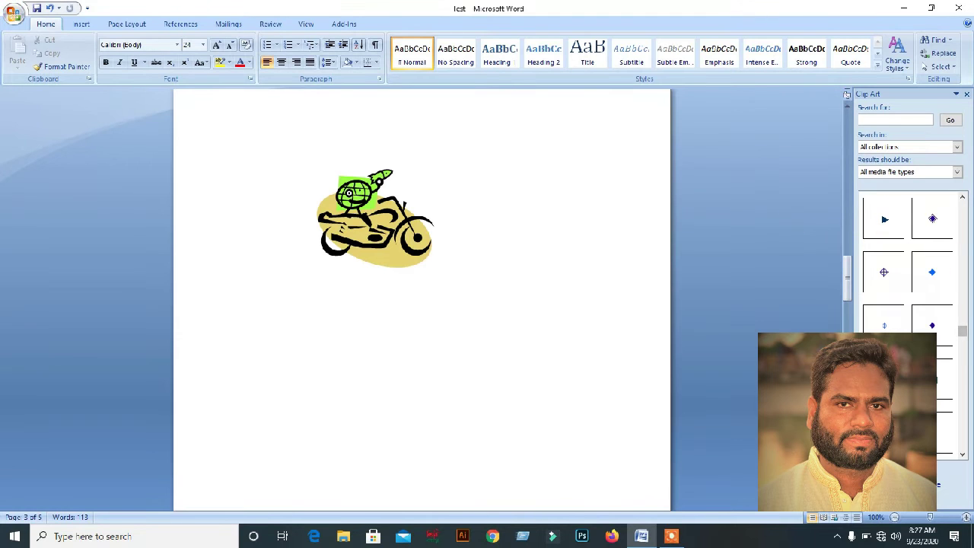
{"action": "scroll", "coordinate": [909, 305], "scroll_direction": "down", "scroll_amount": 4}
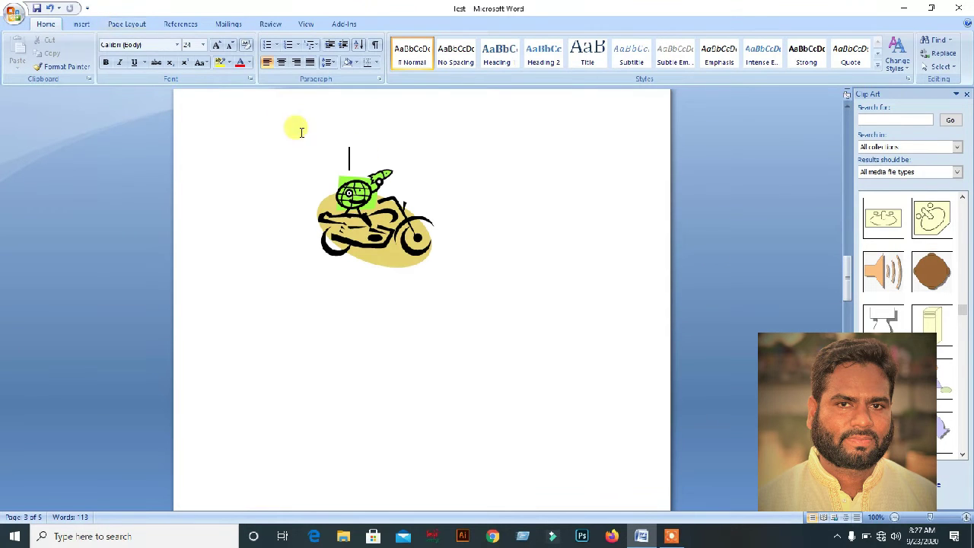
{"action": "key", "text": "ctrl+a"}
{"action": "key", "text": "Delete"}
{"action": "left_click", "coordinate": [82, 24]}
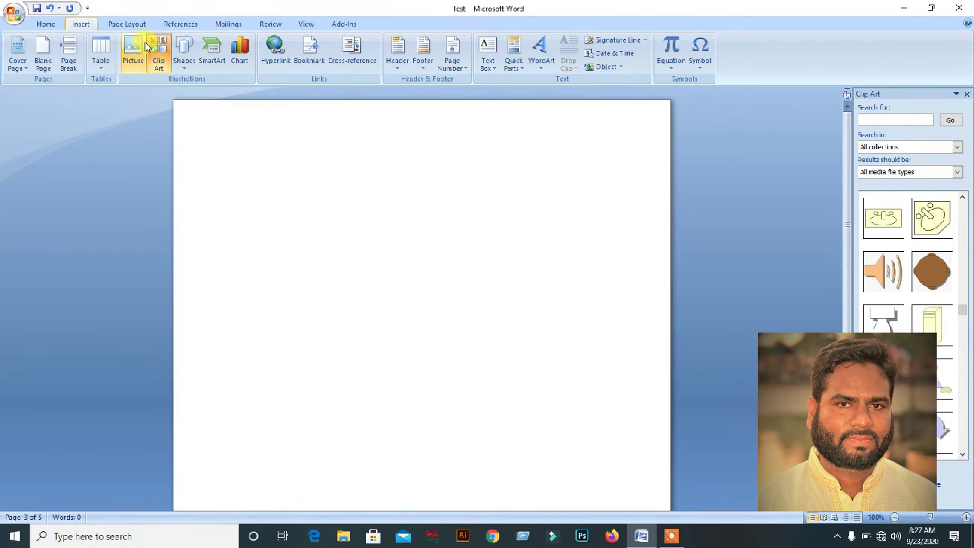
Draw a rectangle shape near the upper right of the page.
{"action": "left_click", "coordinate": [184, 68]}
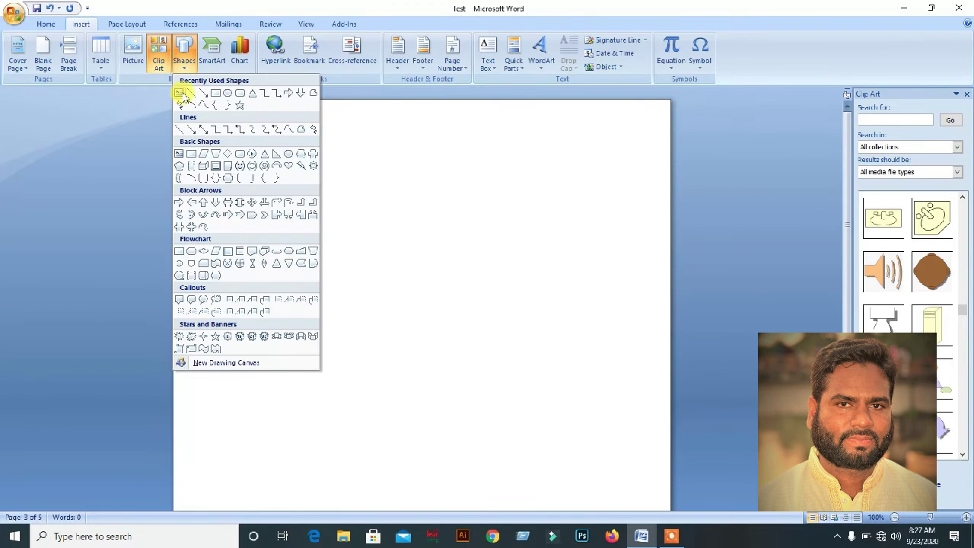
{"action": "left_click", "coordinate": [216, 95]}
{"action": "left_click_drag", "start_coordinate": [522, 167], "coordinate": [610, 265]}
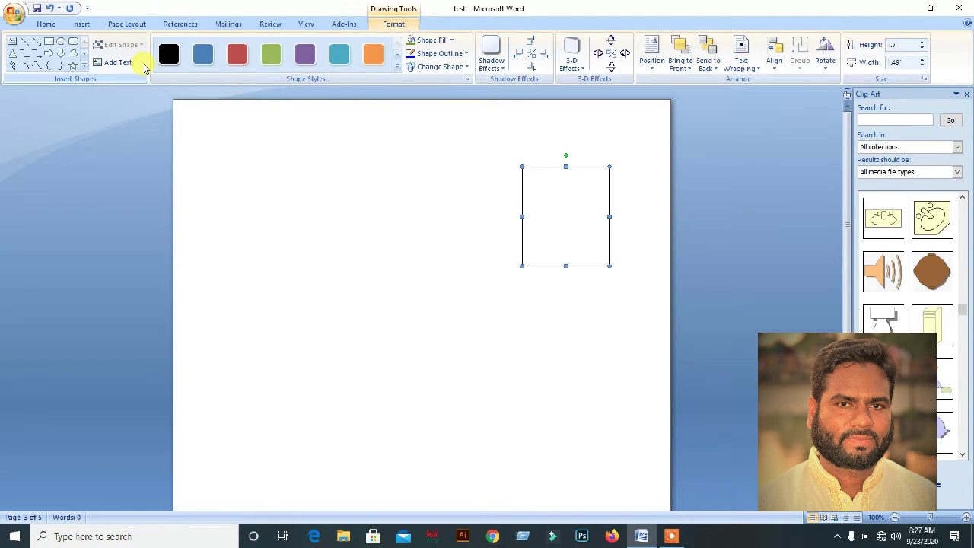
{"action": "left_click", "coordinate": [85, 24]}
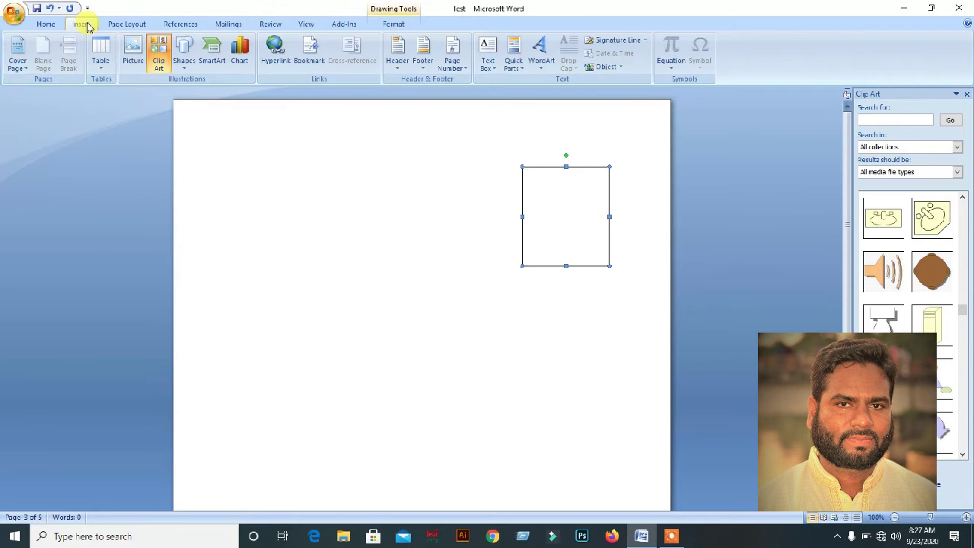
{"action": "left_click", "coordinate": [184, 64]}
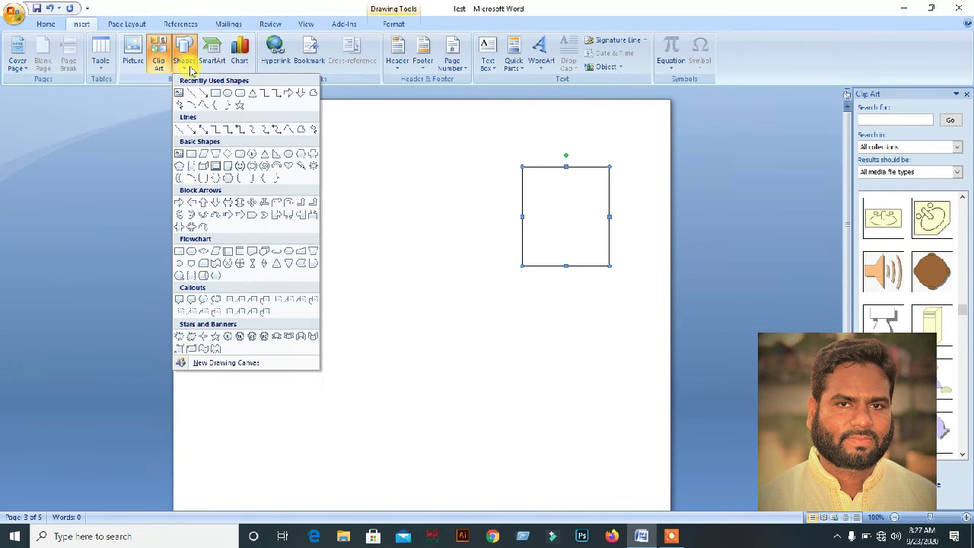
Draw a dashed-outline oval to the left of the rectangle.
{"action": "left_click", "coordinate": [228, 93]}
{"action": "left_click_drag", "start_coordinate": [294, 204], "coordinate": [393, 312]}
{"action": "left_click", "coordinate": [243, 123]}
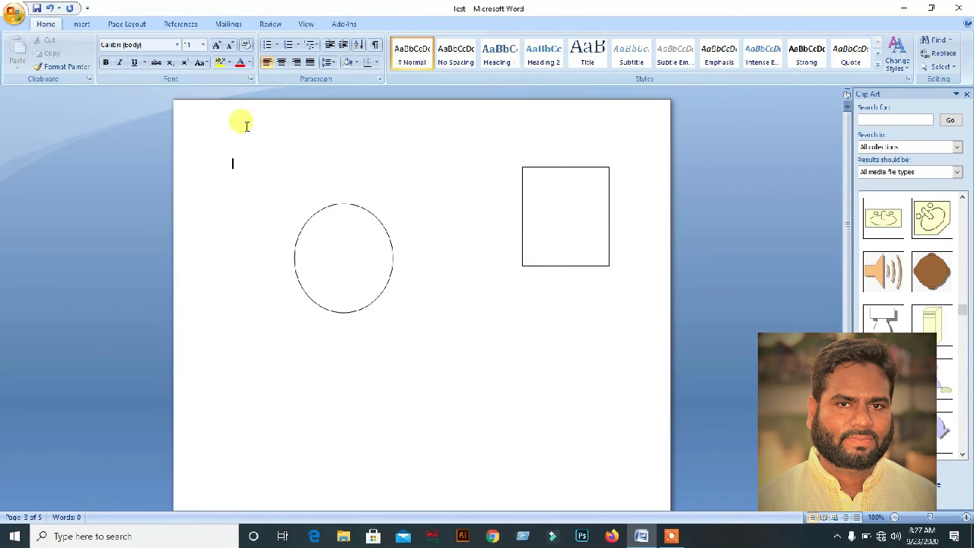
{"action": "left_click", "coordinate": [83, 25]}
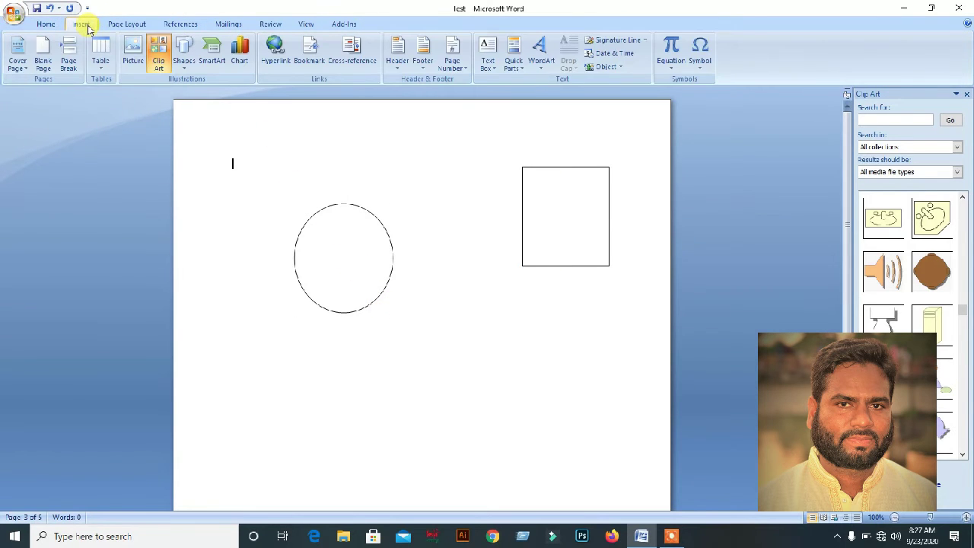
{"action": "left_click", "coordinate": [185, 61]}
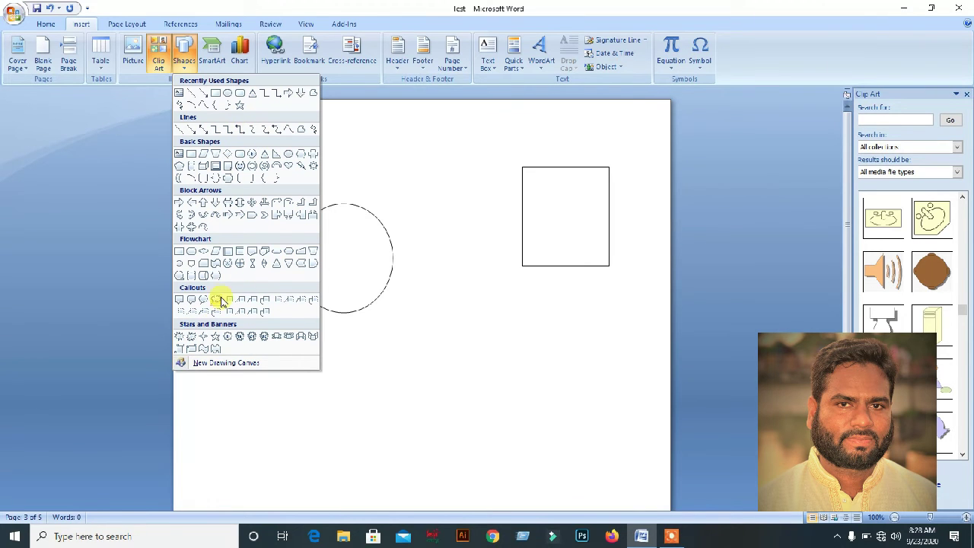
Draw a Horizontal Scroll banner below the oval and bring up the full Shape Styles gallery for it.
{"action": "left_click", "coordinate": [191, 348]}
{"action": "mouse_move", "coordinate": [322, 337]}
{"action": "left_mouse_down"}
{"action": "mouse_move", "coordinate": [418, 398]}
{"action": "mouse_move", "coordinate": [522, 423]}
{"action": "left_mouse_up"}
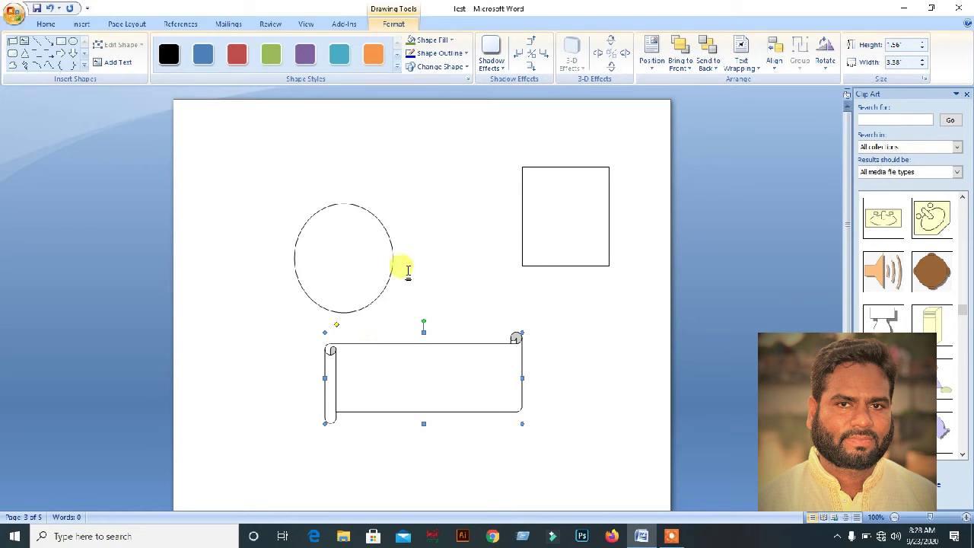
{"action": "left_click", "coordinate": [536, 341]}
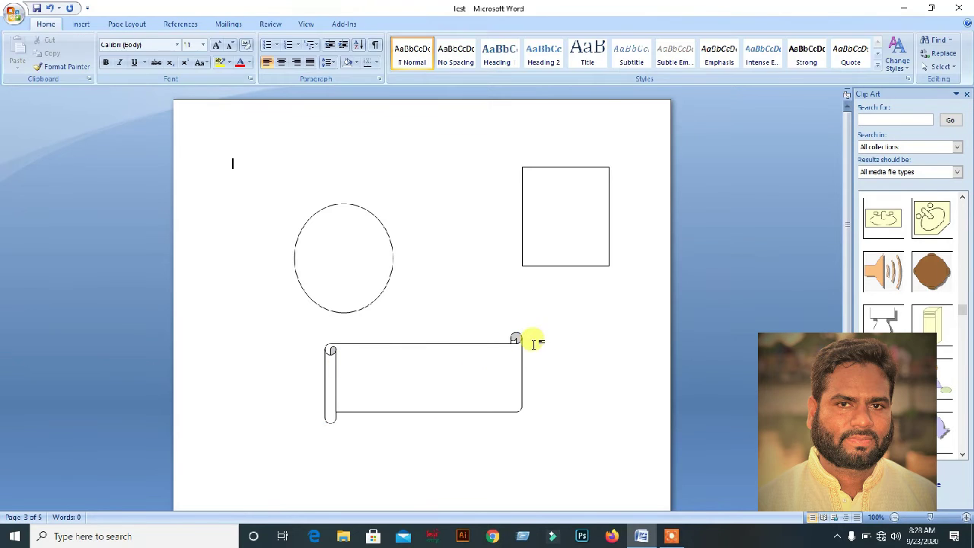
{"action": "left_click", "coordinate": [519, 341]}
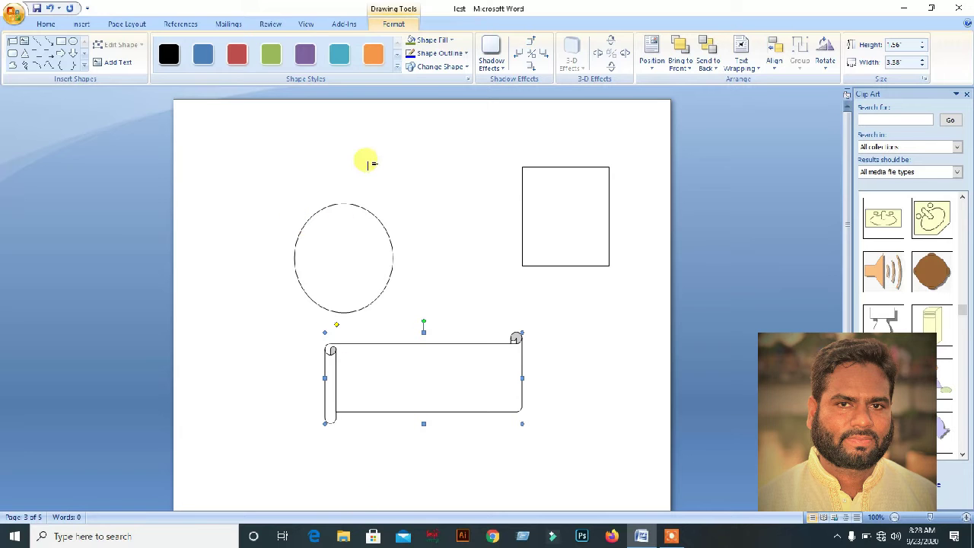
{"action": "left_click", "coordinate": [396, 67]}
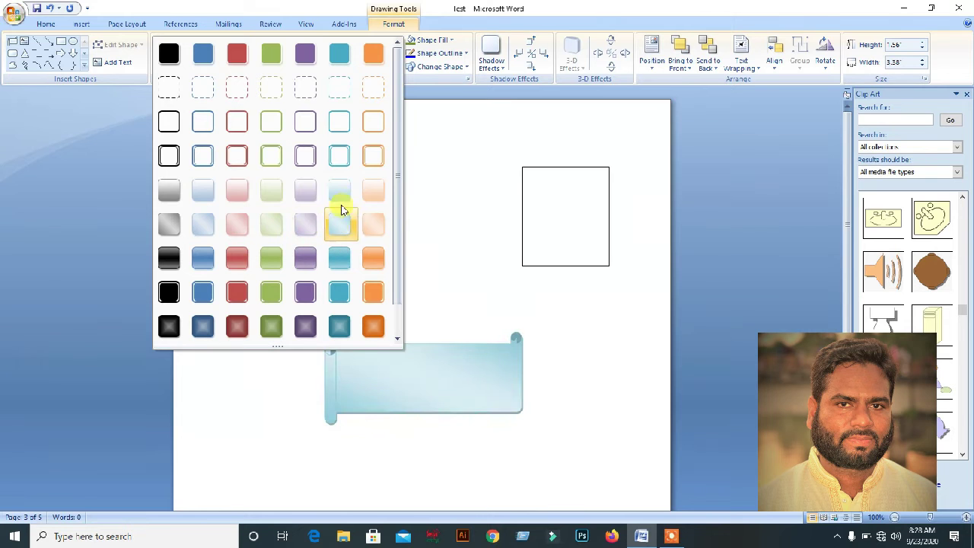
Give the scroll banner the orange shape style, then shrink the oval and drag it onto the banner.
{"action": "left_click", "coordinate": [374, 258]}
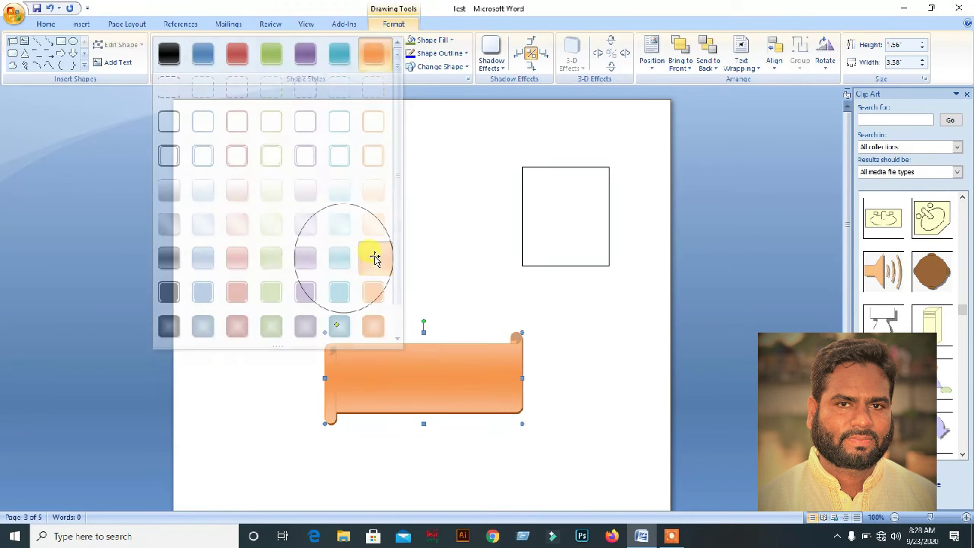
{"action": "left_click", "coordinate": [523, 311]}
{"action": "left_click", "coordinate": [365, 231]}
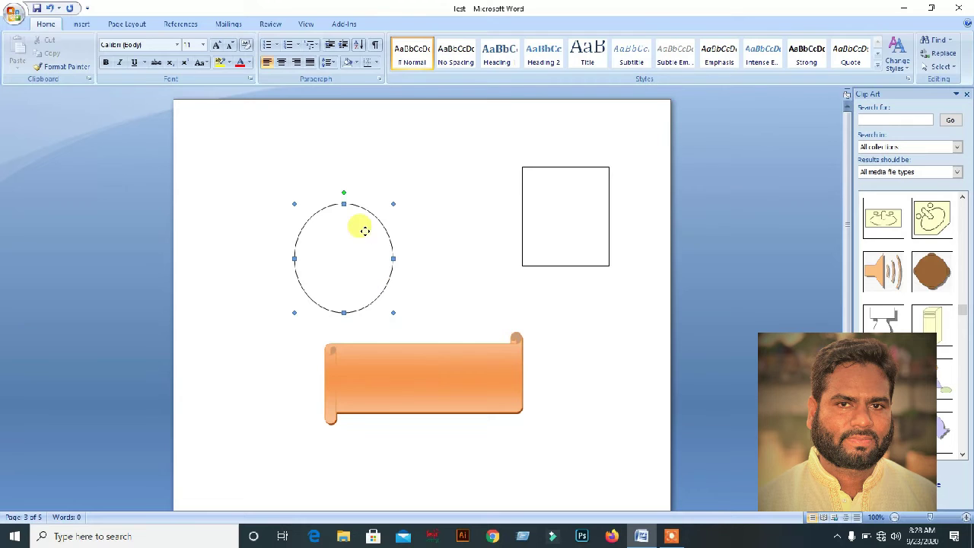
{"action": "left_click_drag", "start_coordinate": [295, 203], "coordinate": [330, 242]}
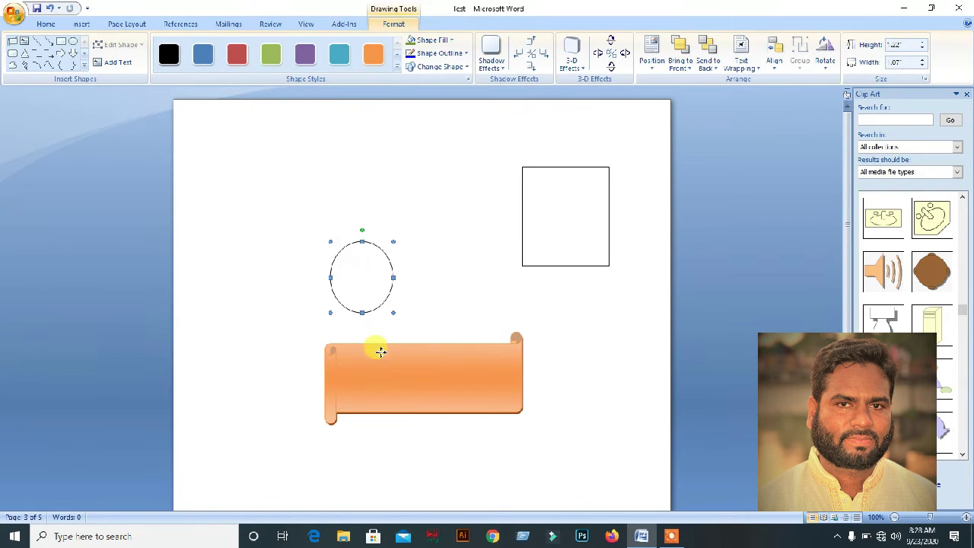
{"action": "left_click_drag", "start_coordinate": [386, 361], "coordinate": [385, 361]}
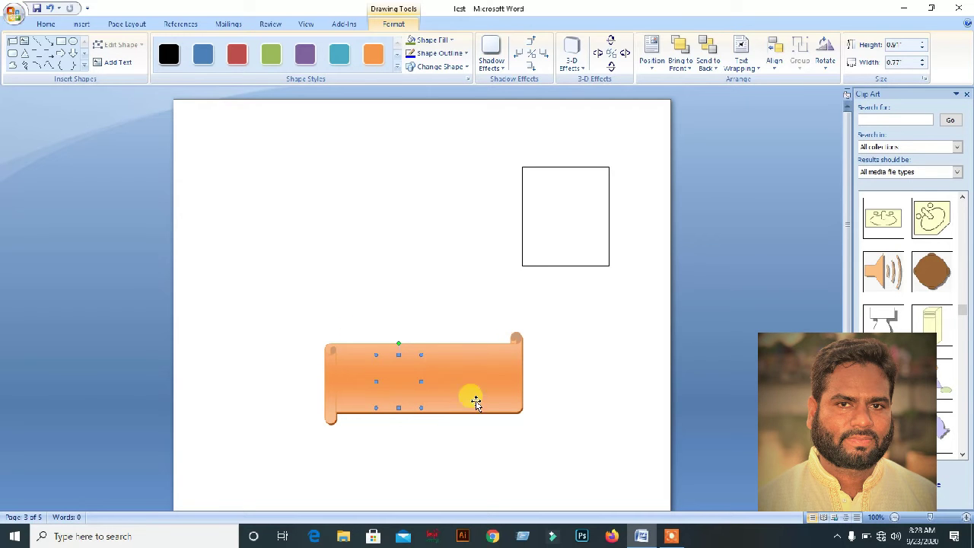
{"action": "left_click", "coordinate": [414, 380]}
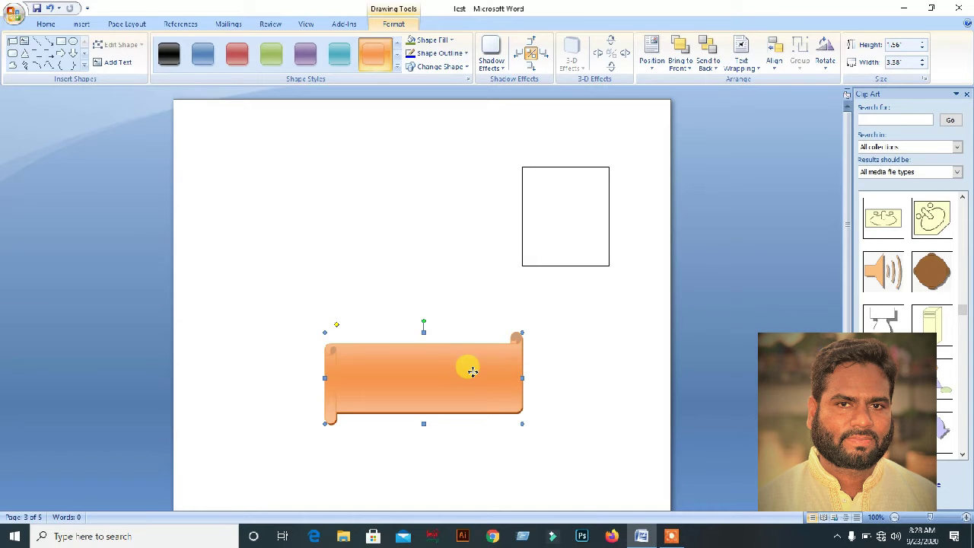
Send the orange banner to back so the oval shows, then nudge the oval slightly left.
{"action": "right_click", "coordinate": [474, 374]}
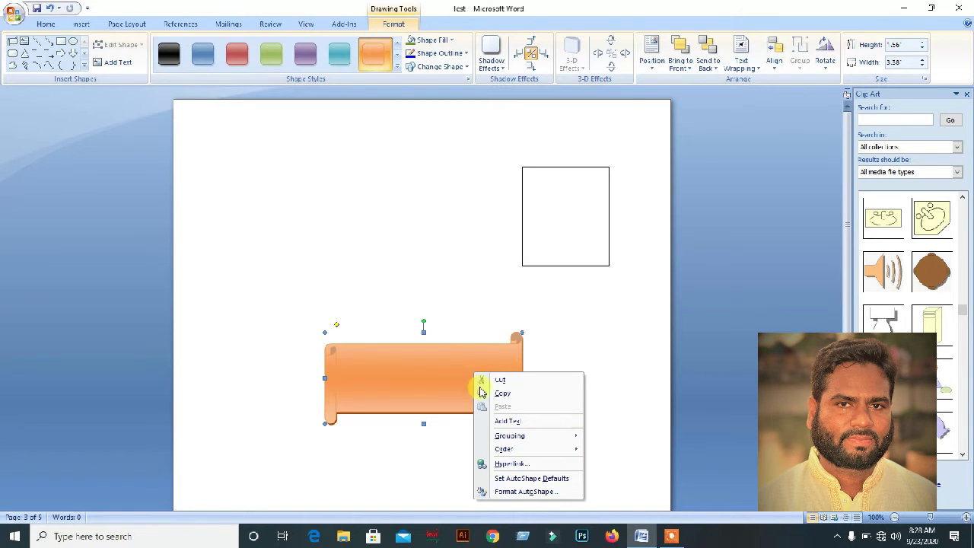
{"action": "mouse_move", "coordinate": [514, 453]}
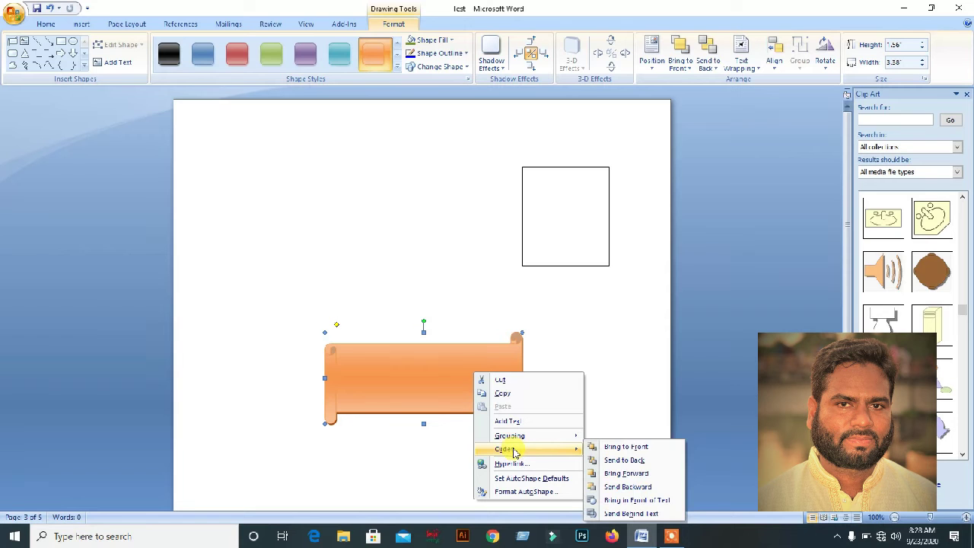
{"action": "left_click", "coordinate": [630, 462]}
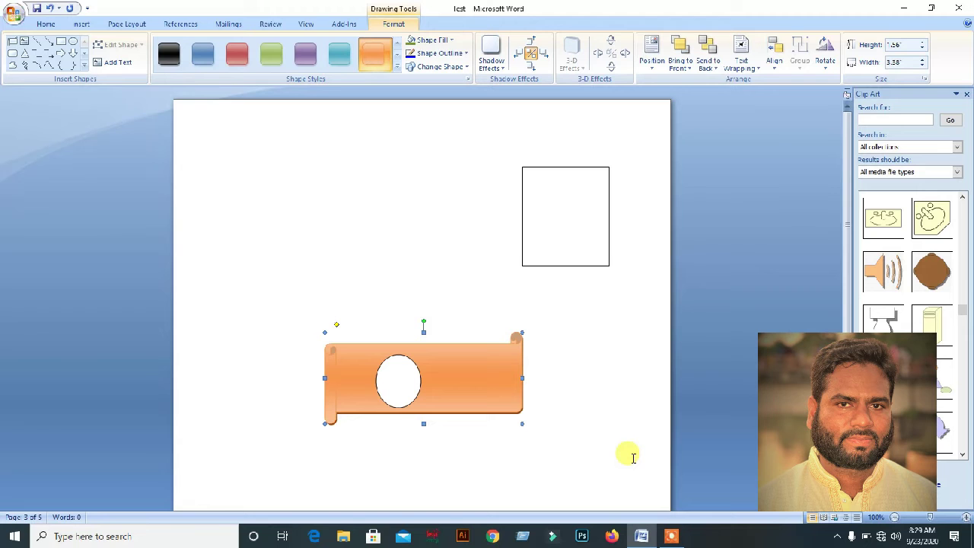
{"action": "left_click", "coordinate": [396, 377]}
{"action": "mouse_move", "coordinate": [396, 376]}
{"action": "left_mouse_down"}
{"action": "mouse_move", "coordinate": [383, 375]}
{"action": "mouse_move", "coordinate": [388, 384]}
{"action": "left_mouse_up"}
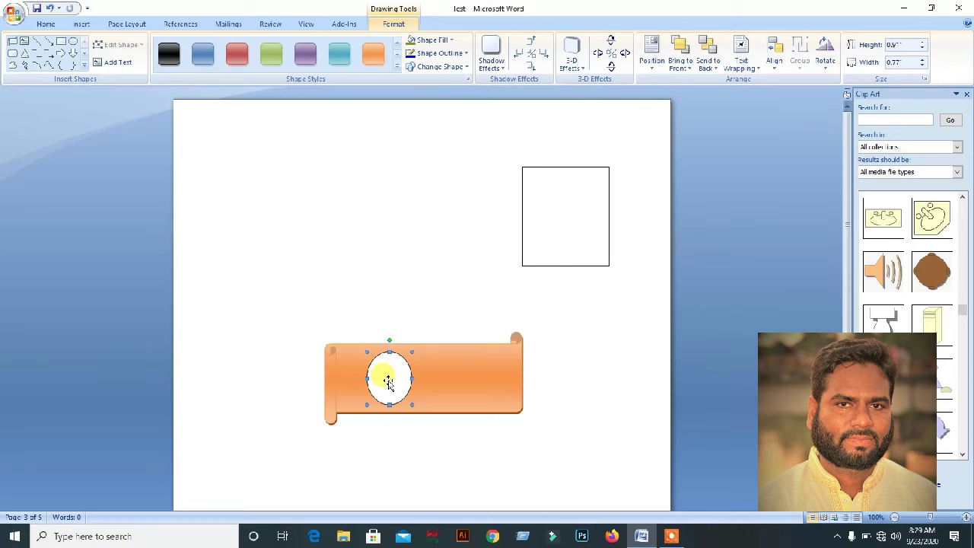
Give the oval the Colored Outline - Accent 1 style and a solid blue fill.
{"action": "left_click", "coordinate": [335, 57]}
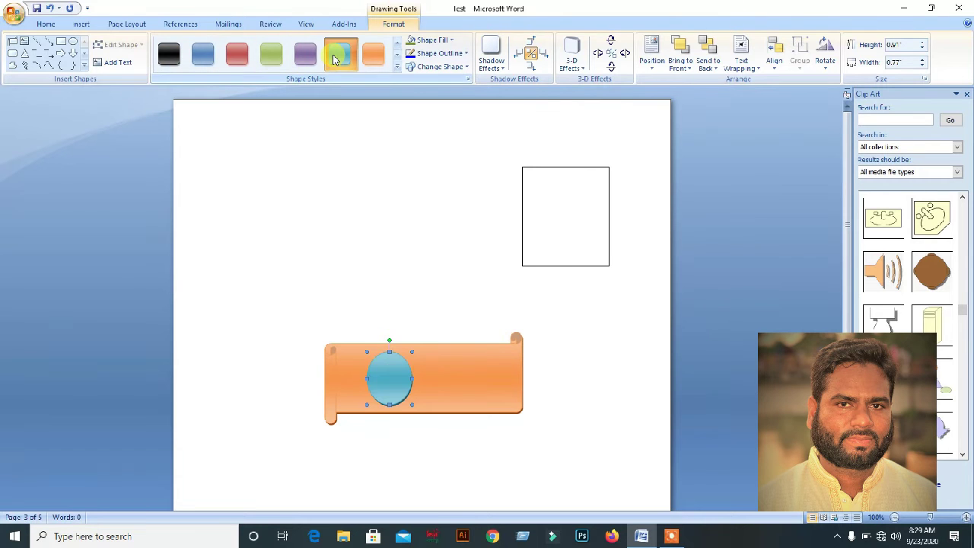
{"action": "left_click", "coordinate": [340, 55]}
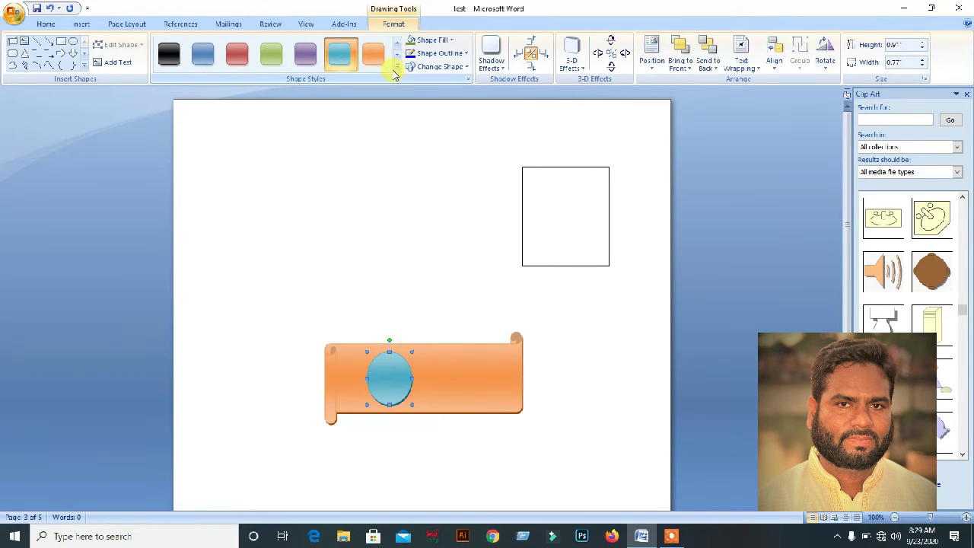
{"action": "left_click", "coordinate": [449, 41]}
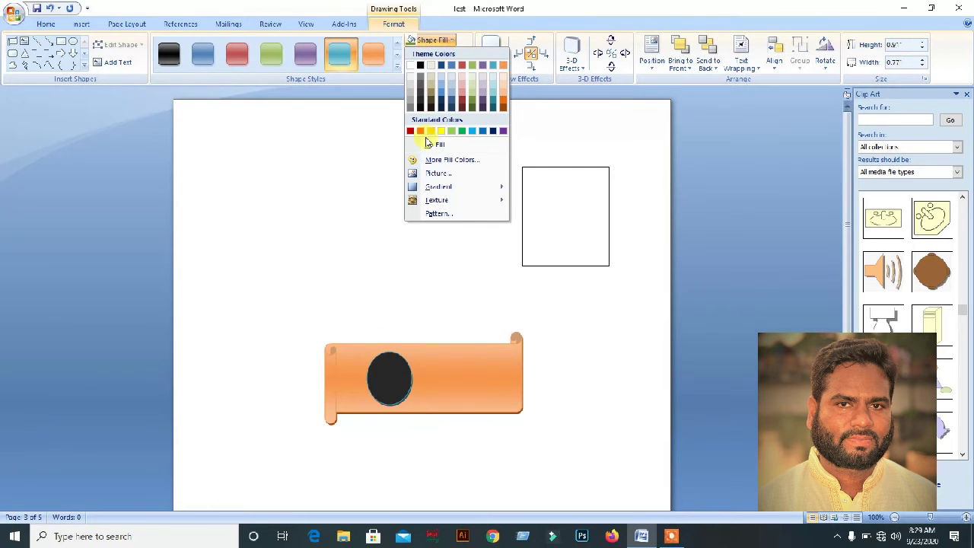
{"action": "left_click", "coordinate": [395, 68]}
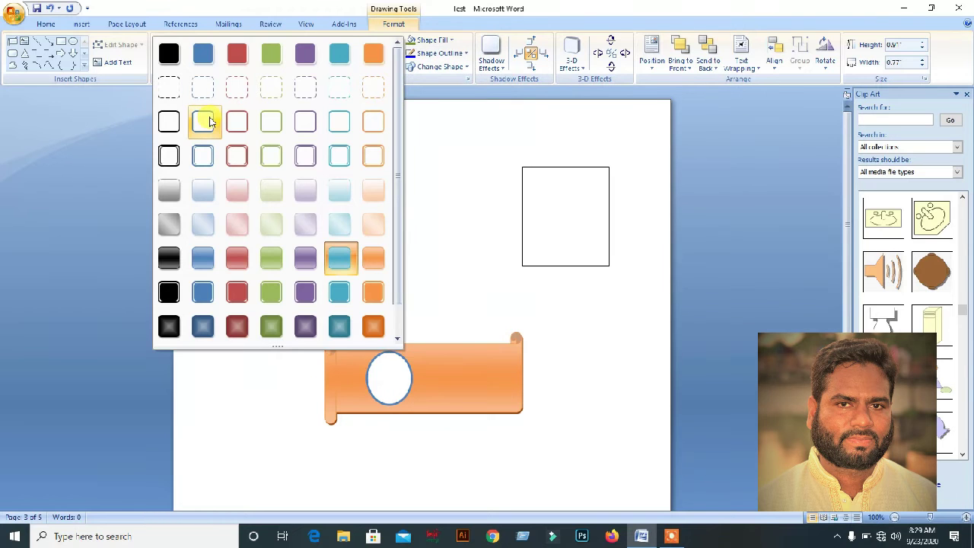
{"action": "left_click", "coordinate": [201, 154]}
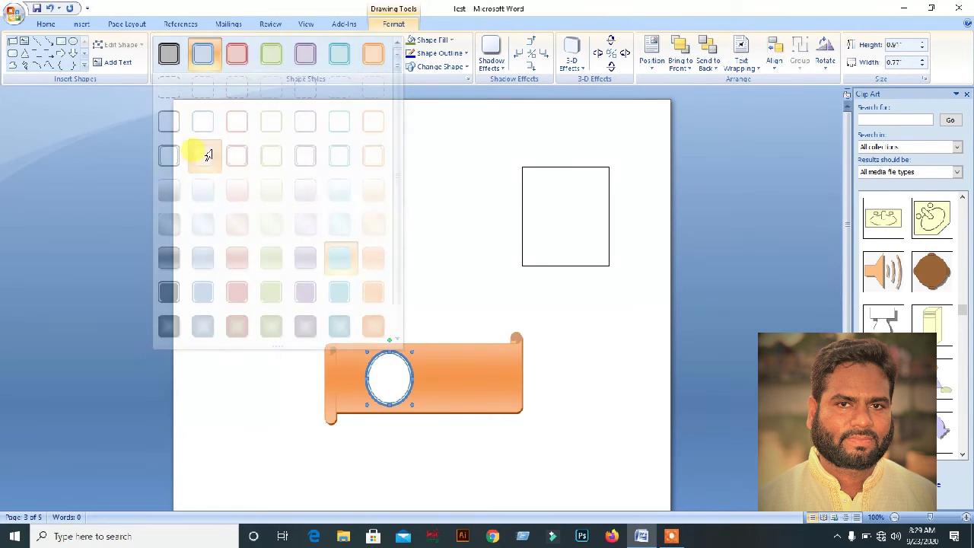
{"action": "left_click", "coordinate": [453, 42]}
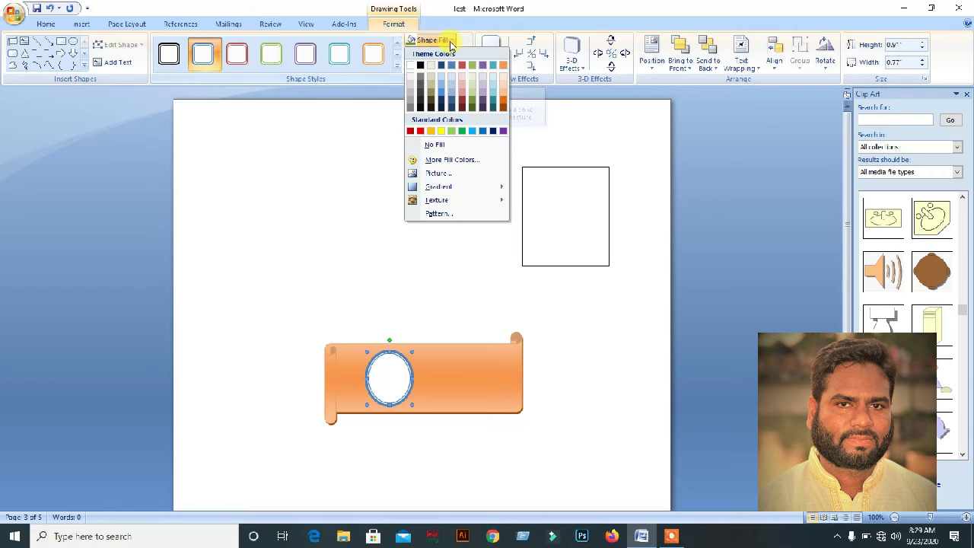
{"action": "left_click", "coordinate": [482, 131]}
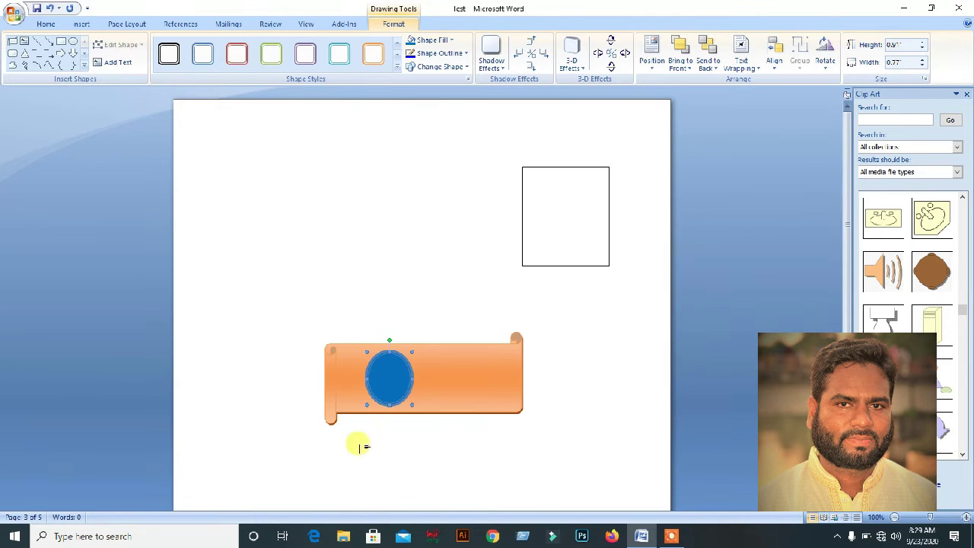
{"action": "left_click", "coordinate": [297, 344]}
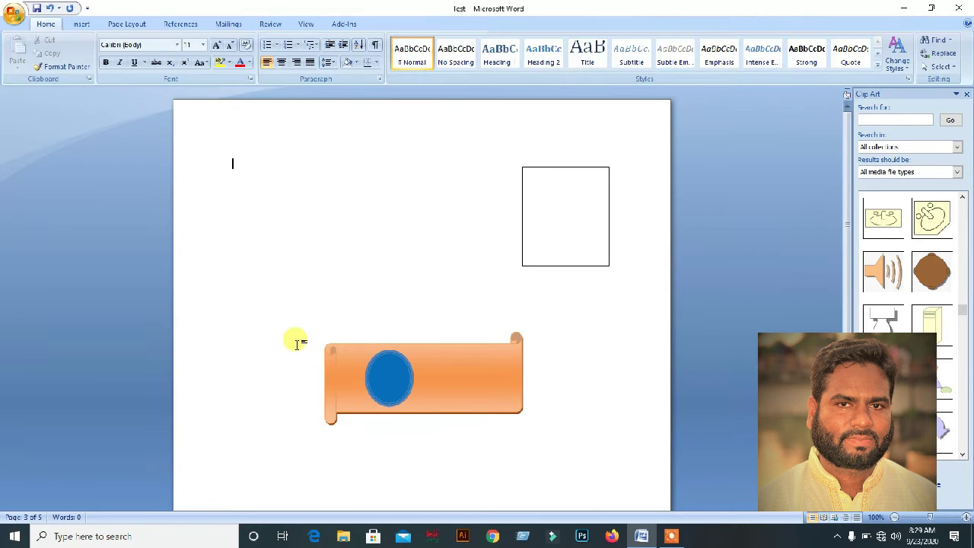
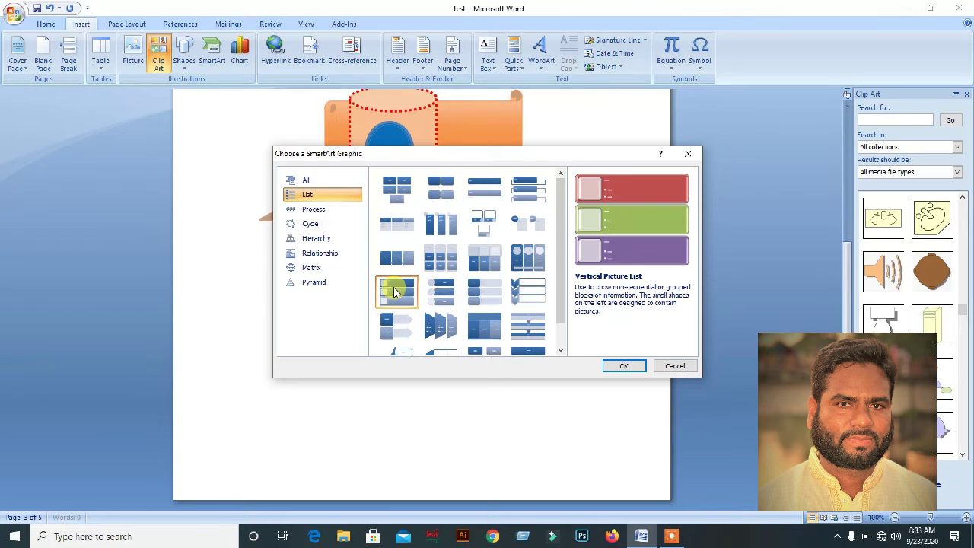
Insert the picture list, then delete the cylinder and the picture list graphic.
{"action": "left_click", "coordinate": [628, 366]}
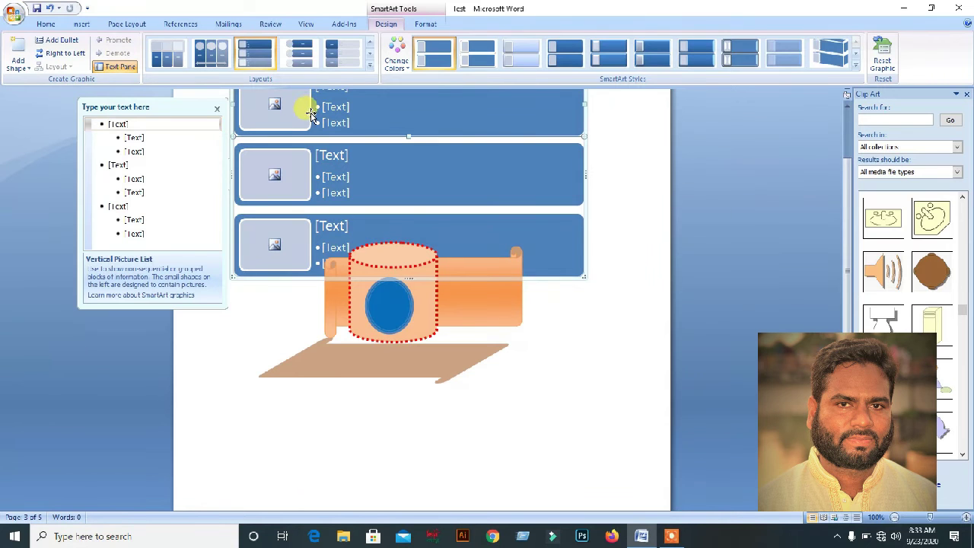
{"action": "left_click", "coordinate": [427, 313]}
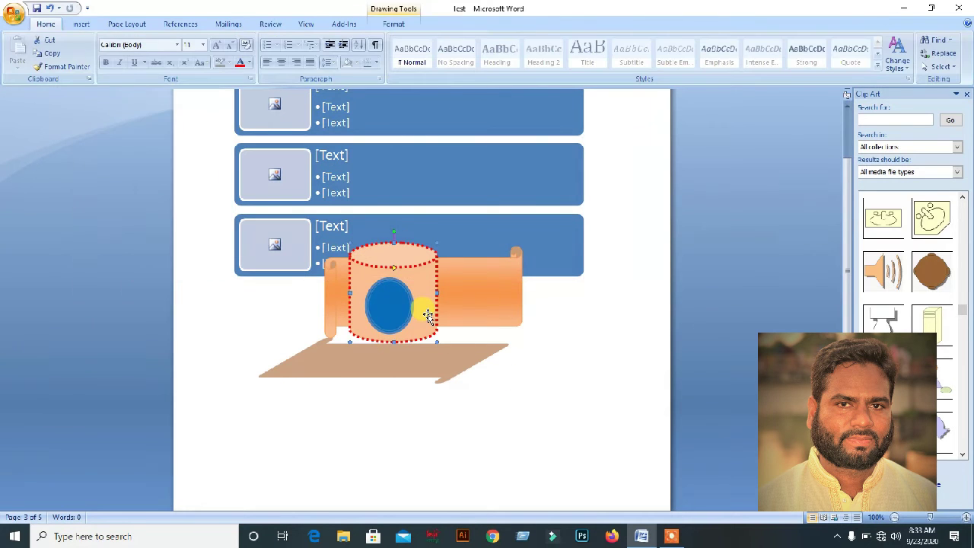
{"action": "key", "text": "Delete"}
{"action": "left_click", "coordinate": [459, 365]}
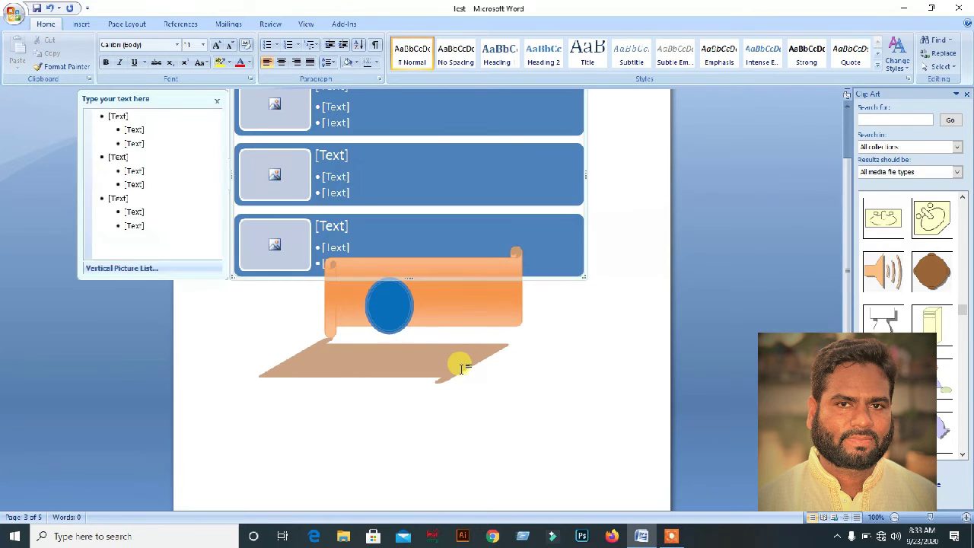
{"action": "key", "text": "Delete"}
Delete the scroll, brown base and blue circle so the page is empty.
{"action": "left_click", "coordinate": [435, 339]}
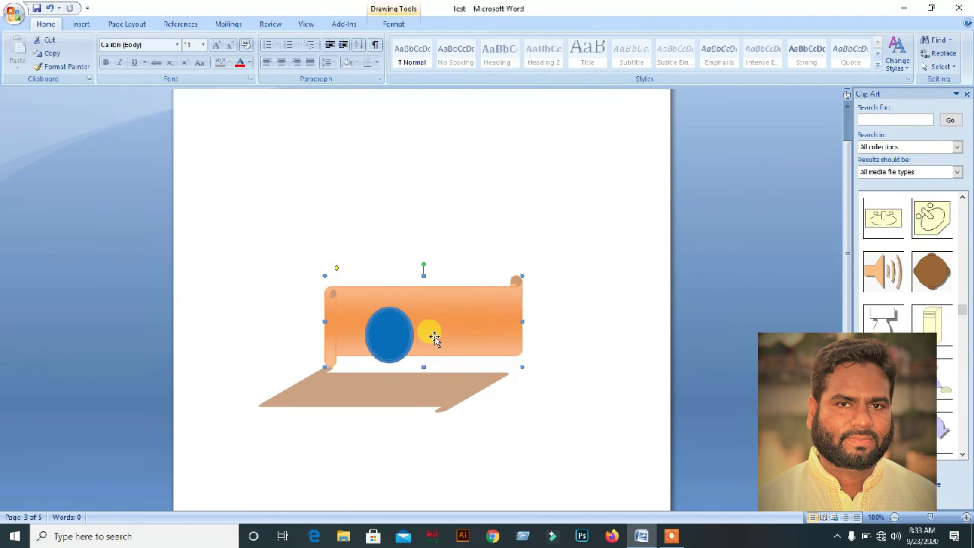
{"action": "key", "text": "Delete"}
{"action": "key", "text": "ctrl+a"}
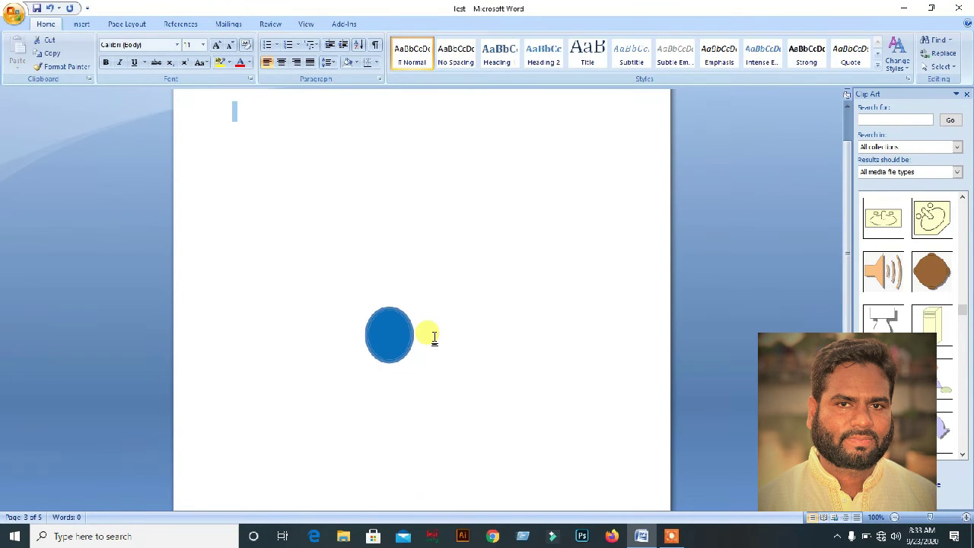
{"action": "key", "text": "Delete"}
{"action": "left_click", "coordinate": [389, 333]}
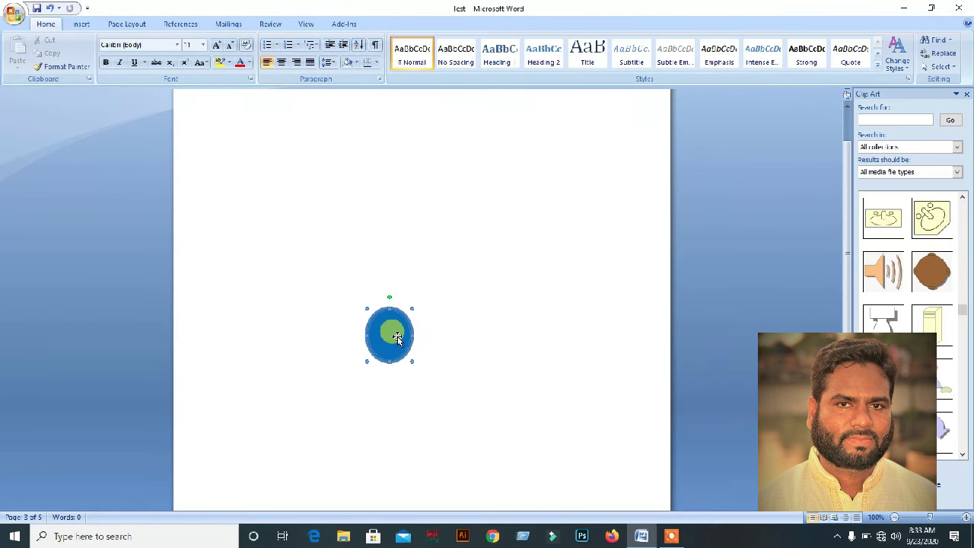
{"action": "key", "text": "Delete"}
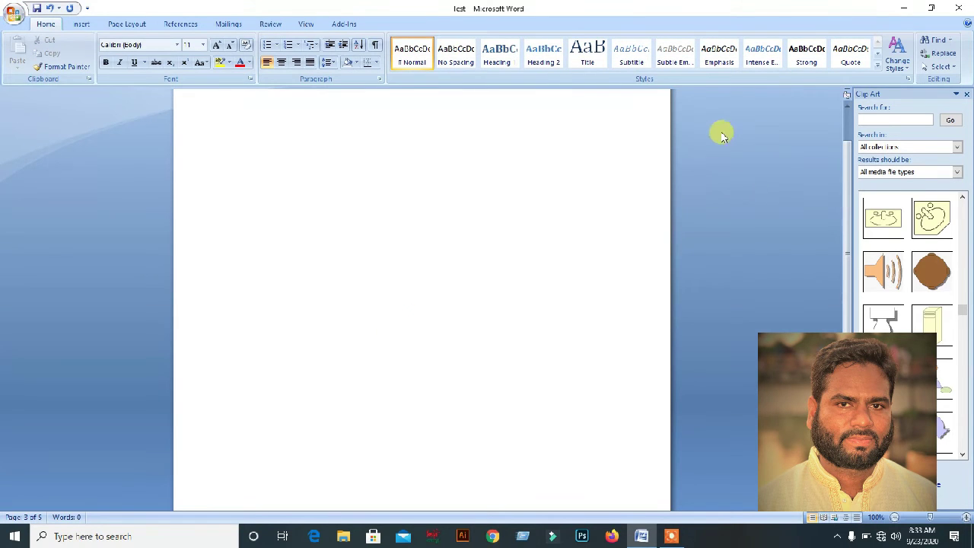
Insert a Vertical Picture List SmartArt and close its Text Pane.
{"action": "left_click", "coordinate": [83, 23]}
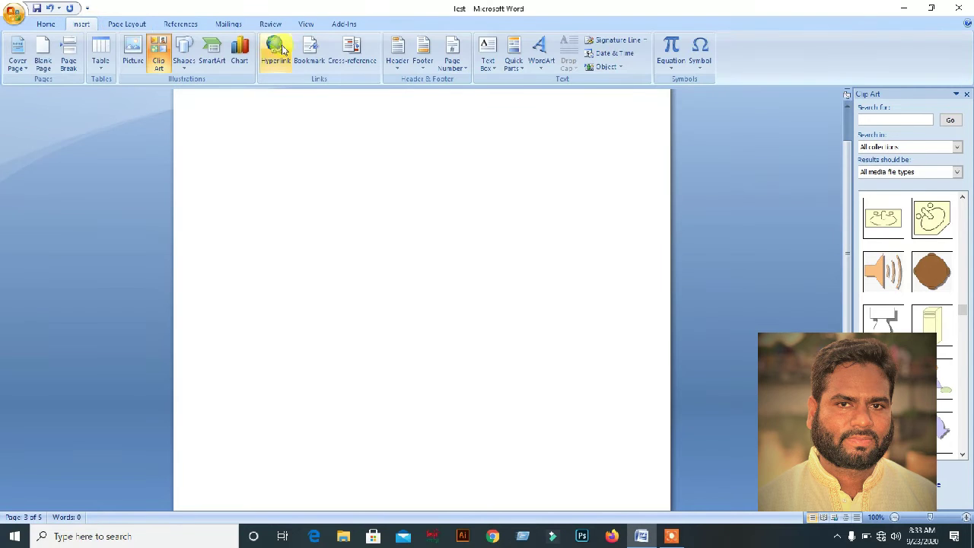
{"action": "left_click", "coordinate": [206, 60]}
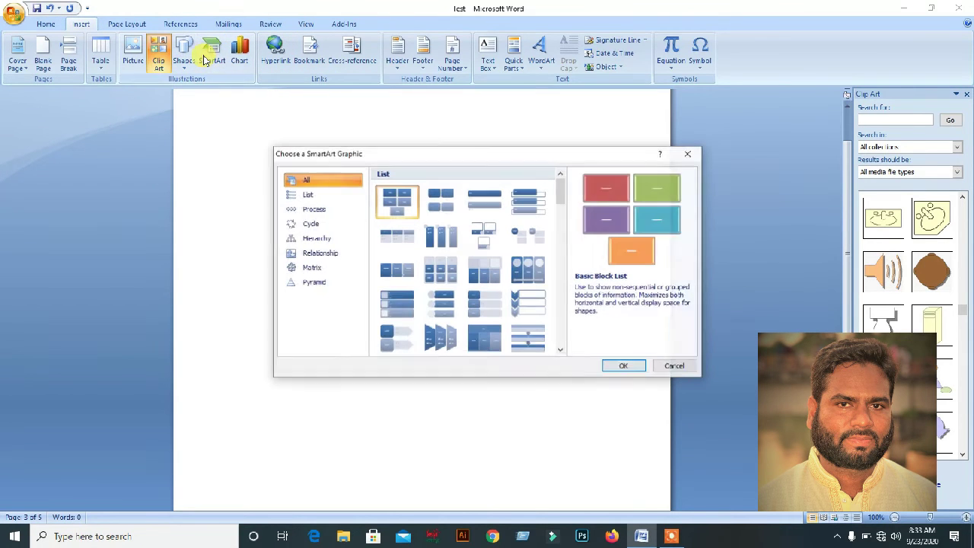
{"action": "left_click", "coordinate": [312, 195]}
{"action": "left_click", "coordinate": [395, 292]}
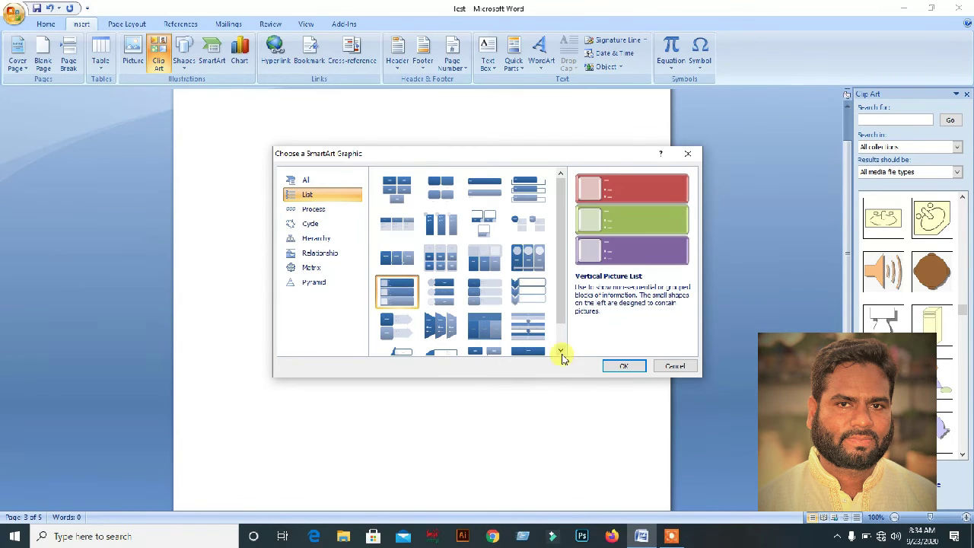
{"action": "left_click", "coordinate": [609, 369]}
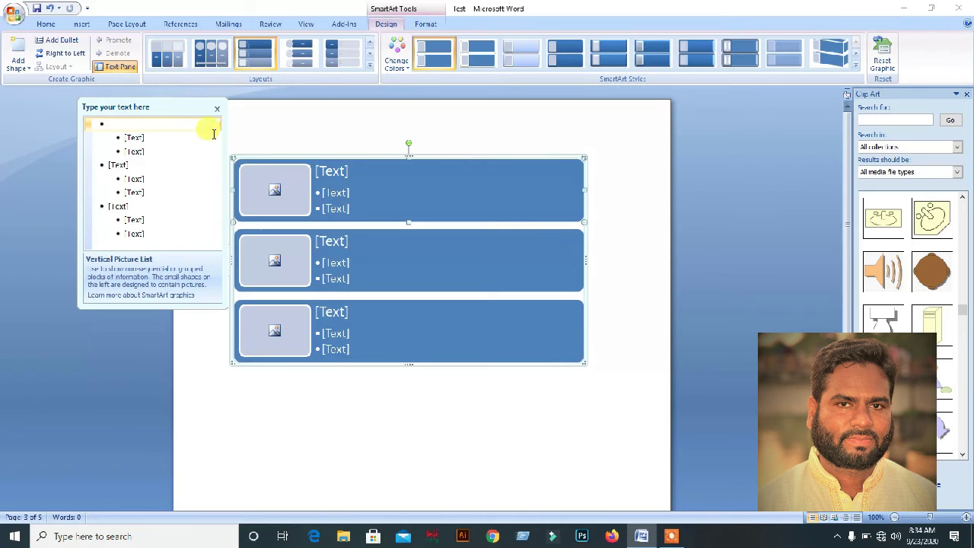
{"action": "left_click", "coordinate": [218, 110]}
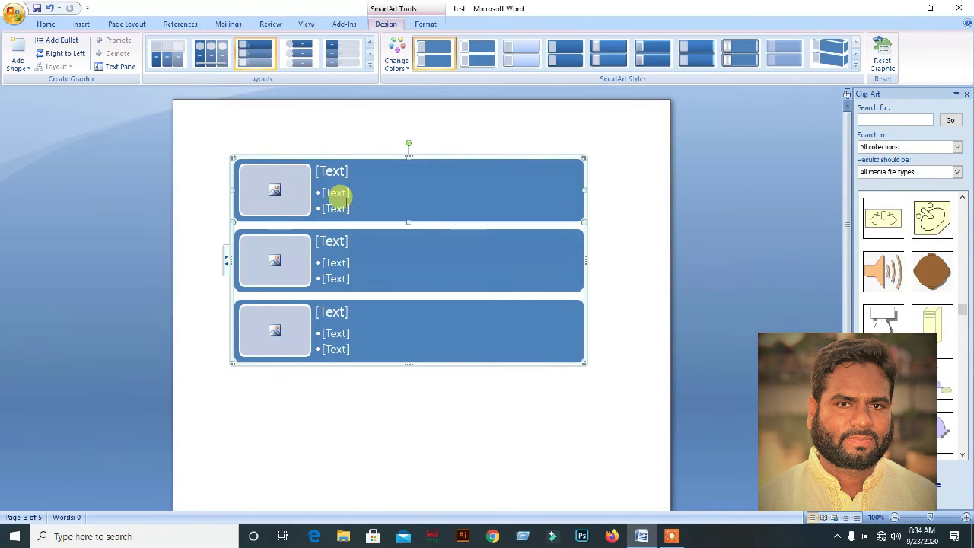
Type Name, Designation and Mobile on separate lines in the first row.
{"action": "left_click", "coordinate": [334, 171]}
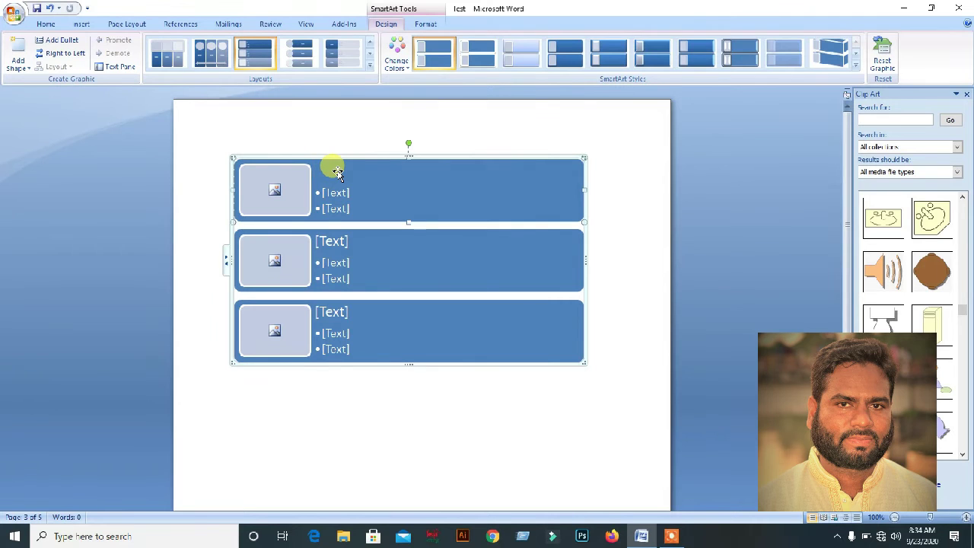
{"action": "type", "text": "aName"}
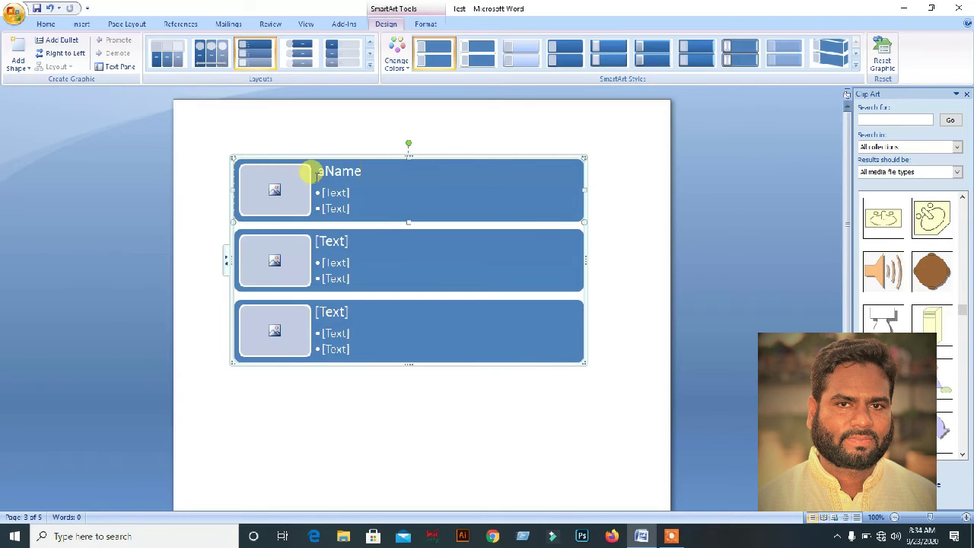
{"action": "left_click", "coordinate": [320, 171]}
{"action": "key", "text": "BackSpace"}
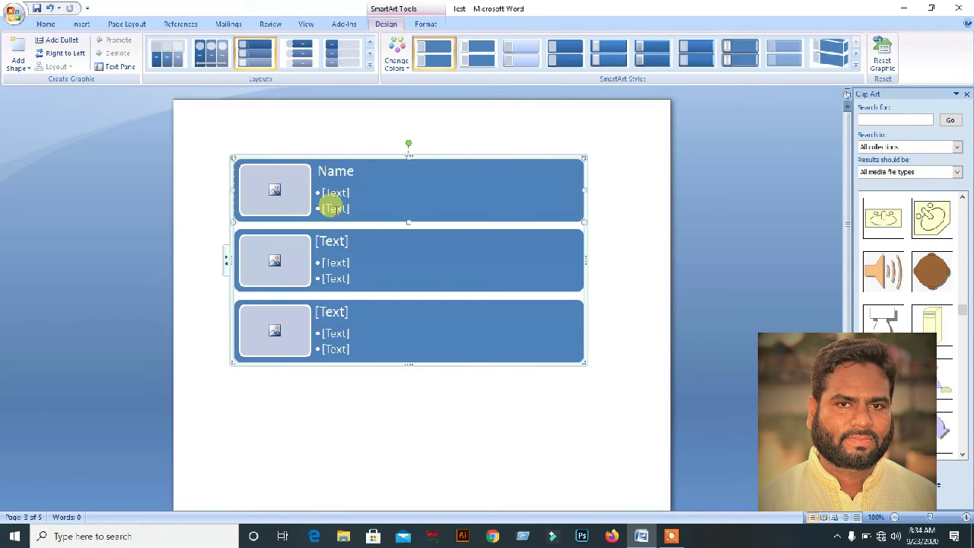
{"action": "key", "text": "BackSpace"}
{"action": "type", "text": "Des"}
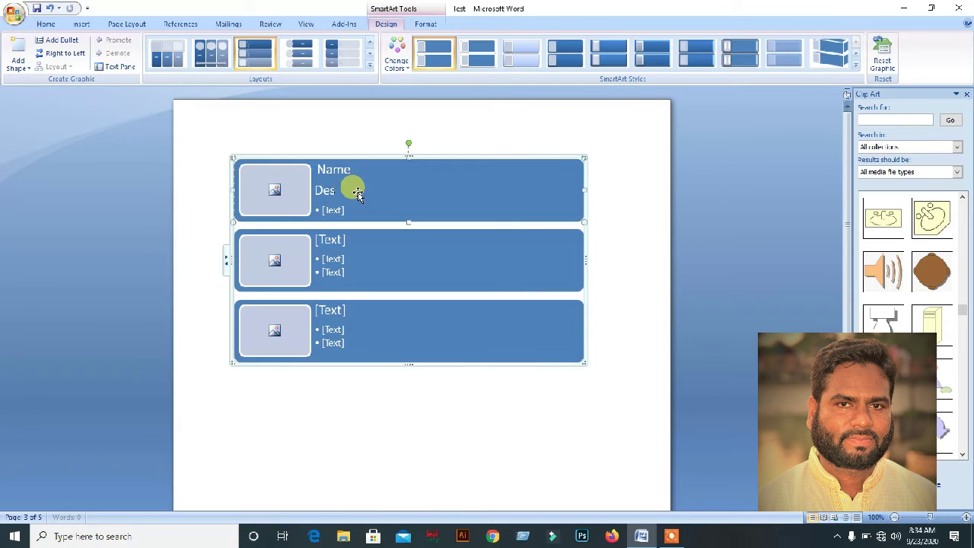
{"action": "type", "text": "ignation"}
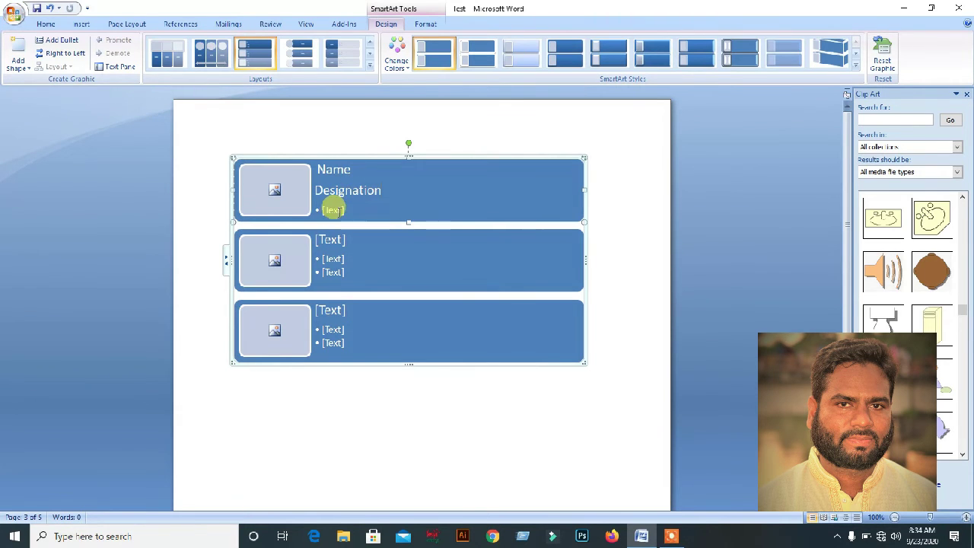
{"action": "left_click", "coordinate": [333, 209]}
{"action": "key", "text": "BackSpace"}
{"action": "type", "text": "Mobile"}
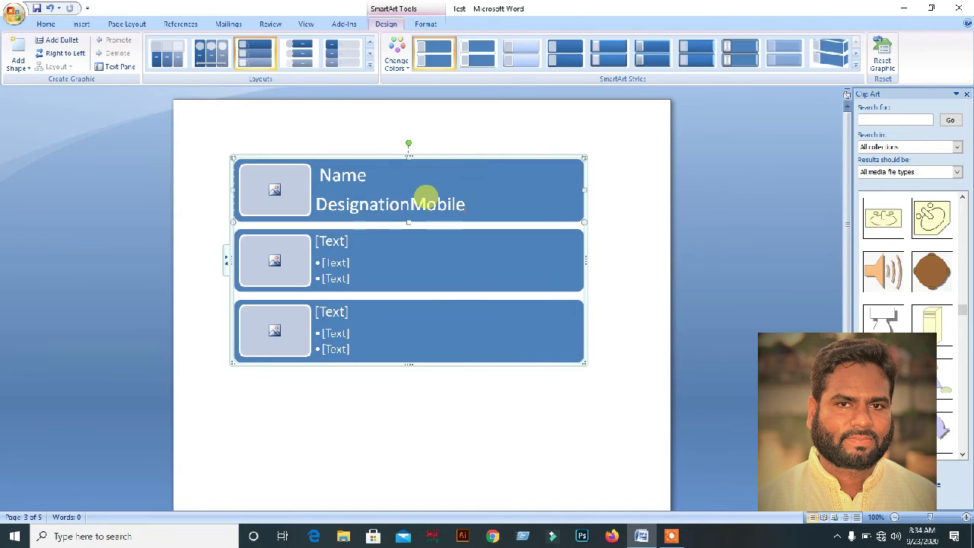
{"action": "left_click", "coordinate": [411, 204]}
{"action": "key", "text": "Return"}
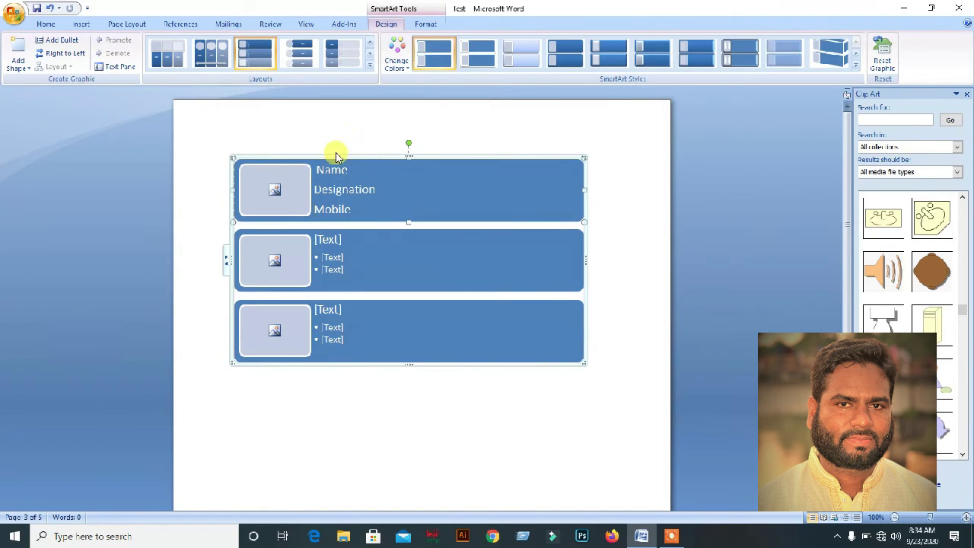
{"action": "left_click", "coordinate": [364, 204]}
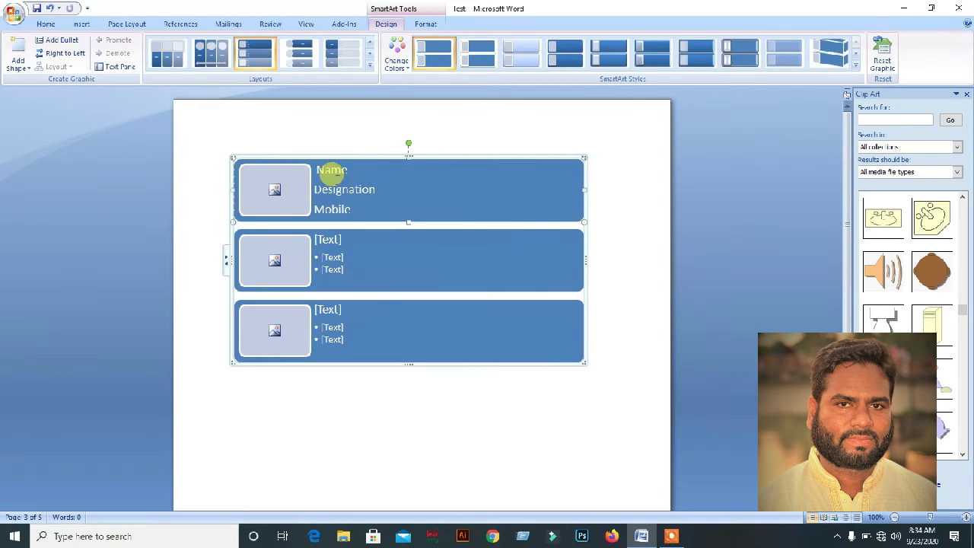
Insert the man's portrait photo into the first row's picture box.
{"action": "left_click", "coordinate": [275, 191]}
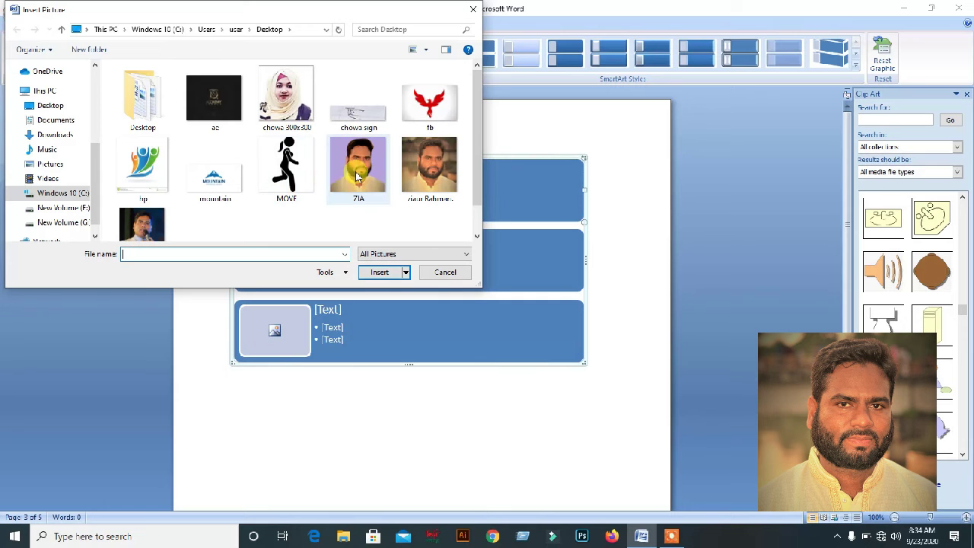
{"action": "left_click", "coordinate": [417, 175]}
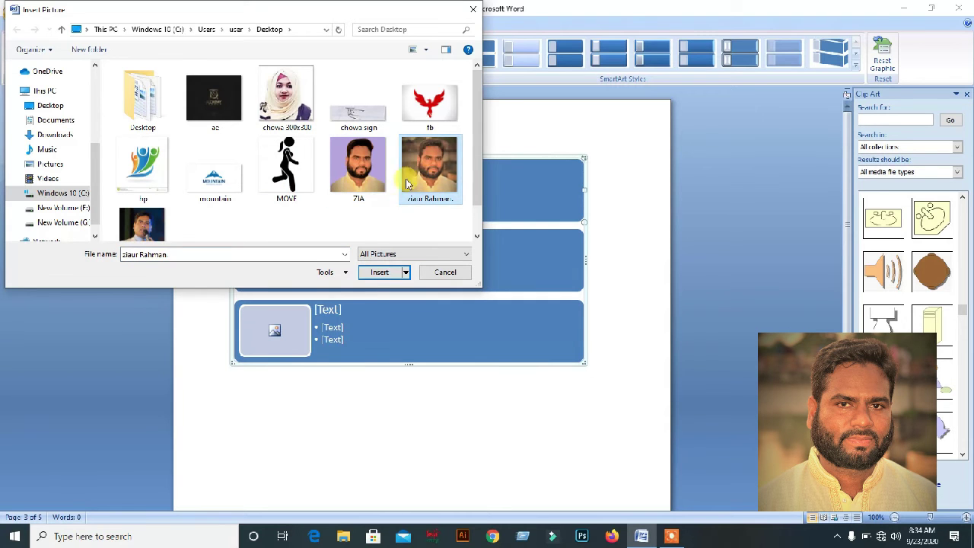
{"action": "left_click", "coordinate": [350, 156]}
{"action": "left_click", "coordinate": [393, 275]}
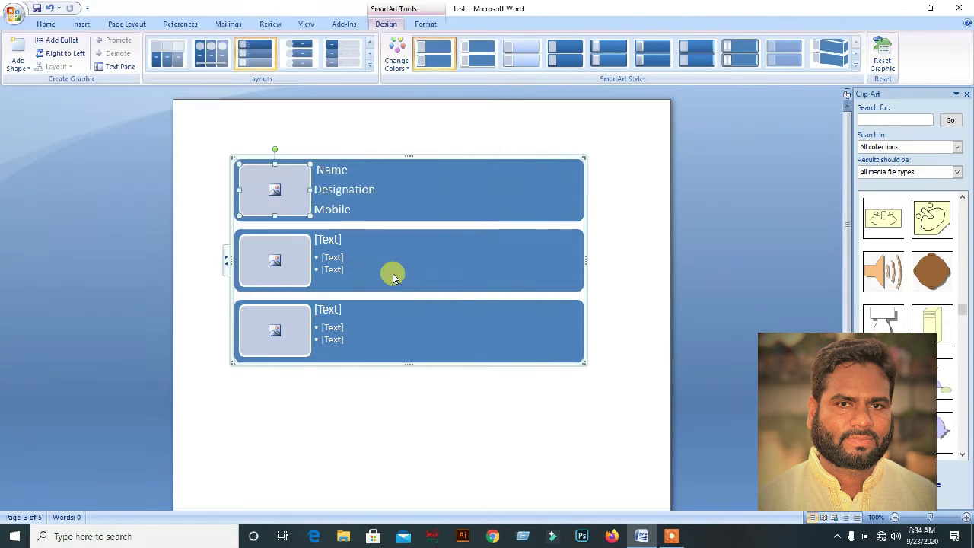
Insert the woman's portrait photo into the second row's picture box.
{"action": "left_click", "coordinate": [449, 266]}
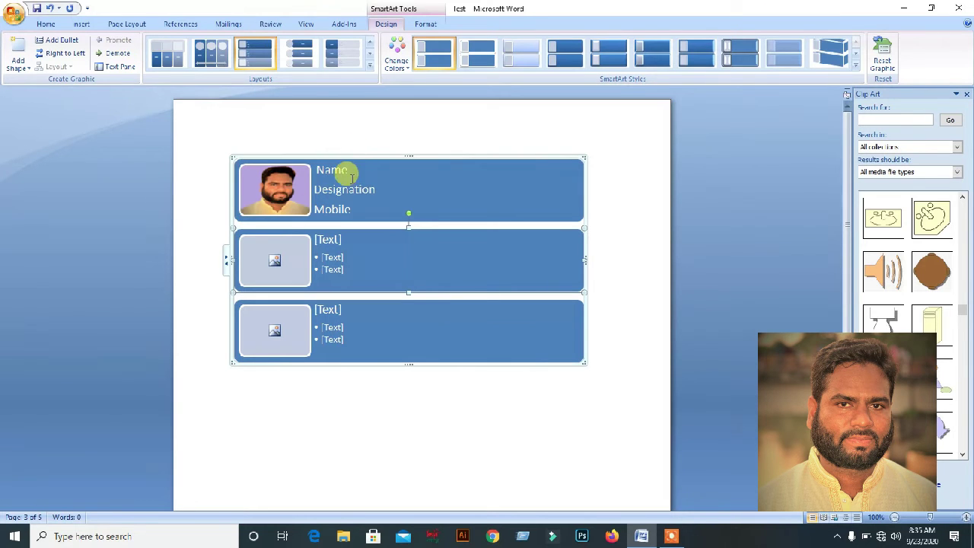
{"action": "left_click", "coordinate": [274, 261]}
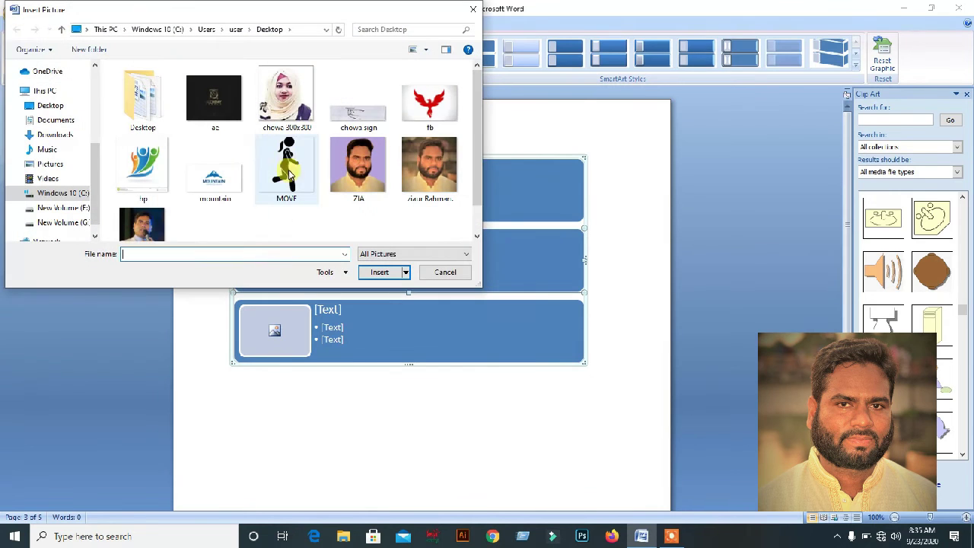
{"action": "double_click", "coordinate": [286, 95]}
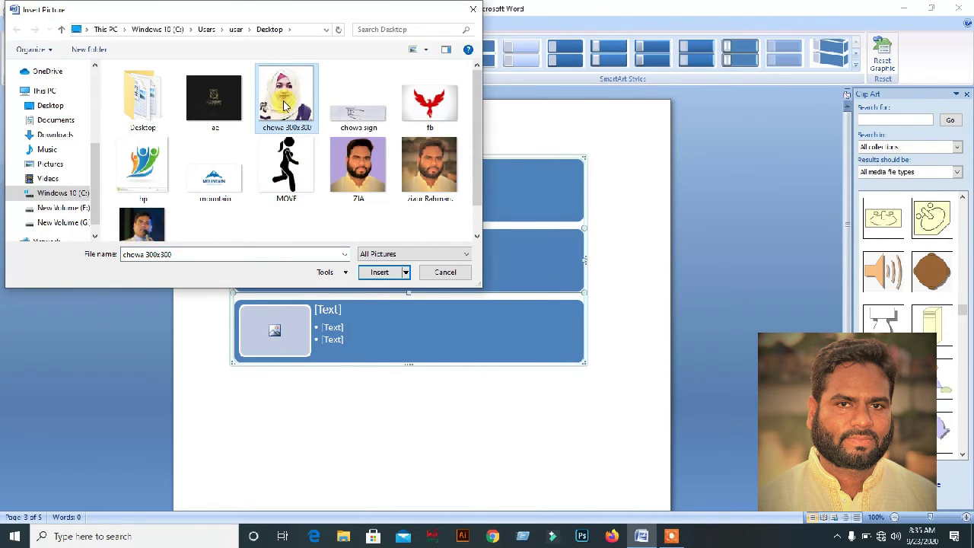
{"action": "left_click", "coordinate": [378, 272]}
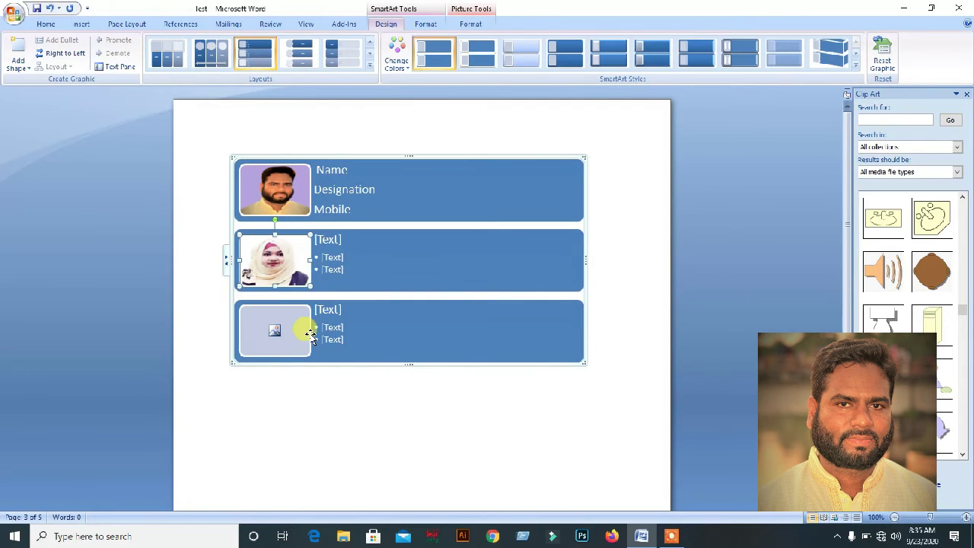
{"action": "left_click", "coordinate": [382, 338]}
Add two shapes after the third row, giving the picture list five rows.
{"action": "right_click", "coordinate": [382, 339]}
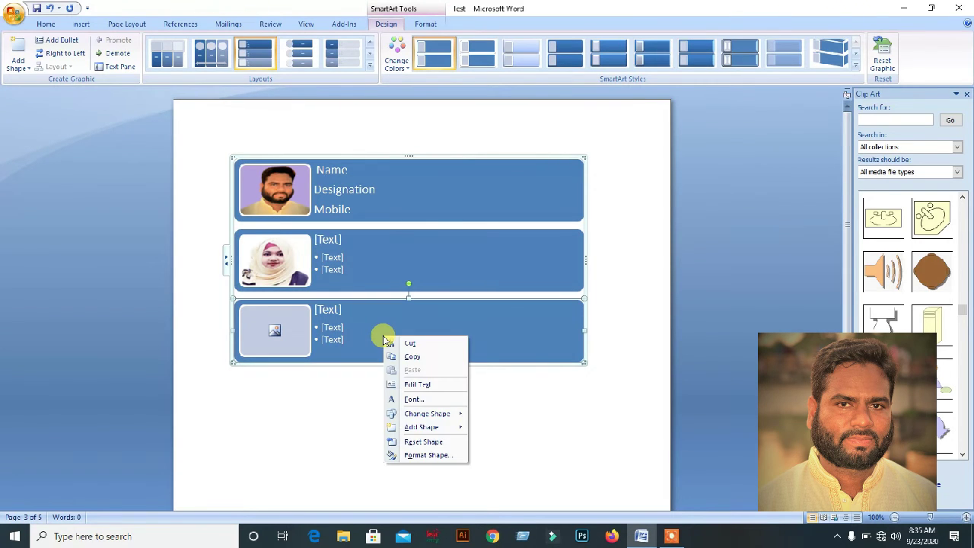
{"action": "mouse_move", "coordinate": [430, 427]}
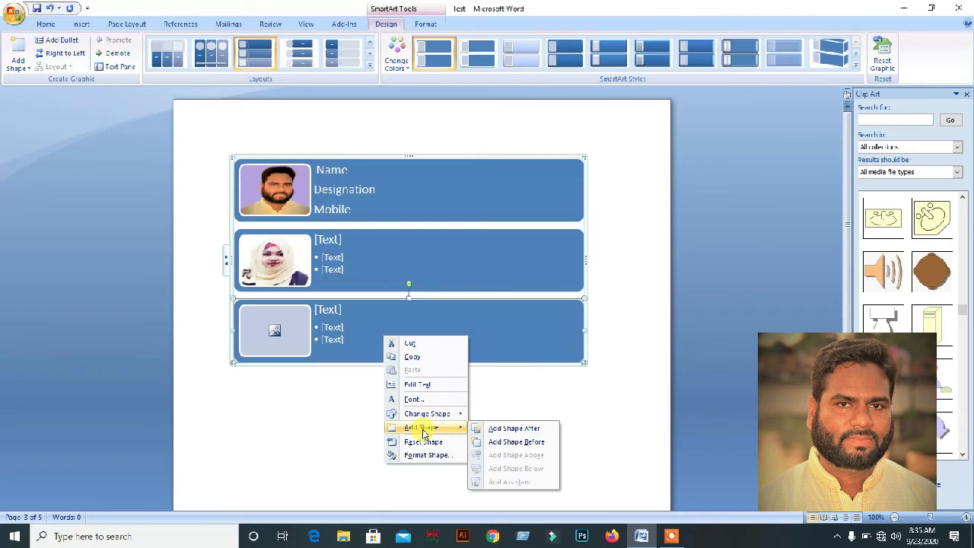
{"action": "left_click", "coordinate": [496, 429]}
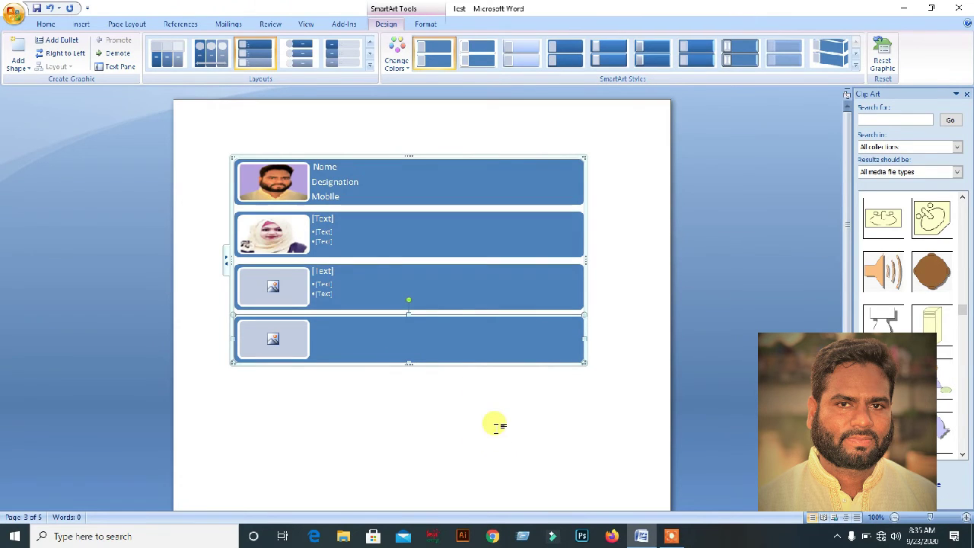
{"action": "right_click", "coordinate": [365, 360]}
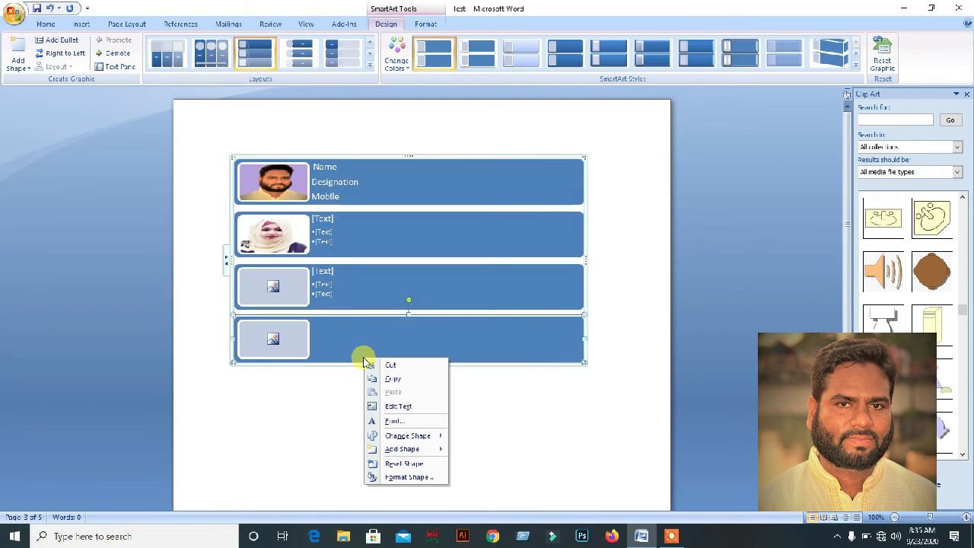
{"action": "mouse_move", "coordinate": [407, 450]}
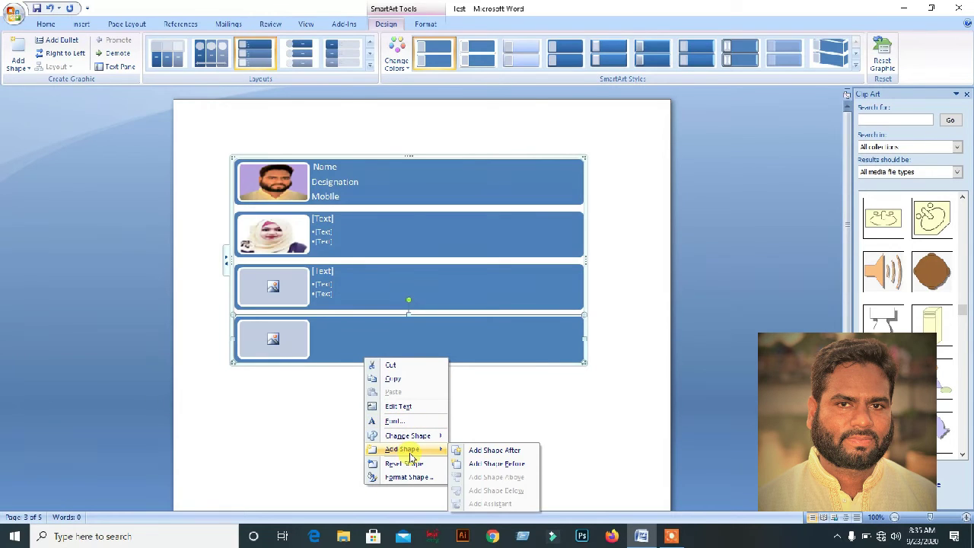
{"action": "left_click", "coordinate": [472, 452]}
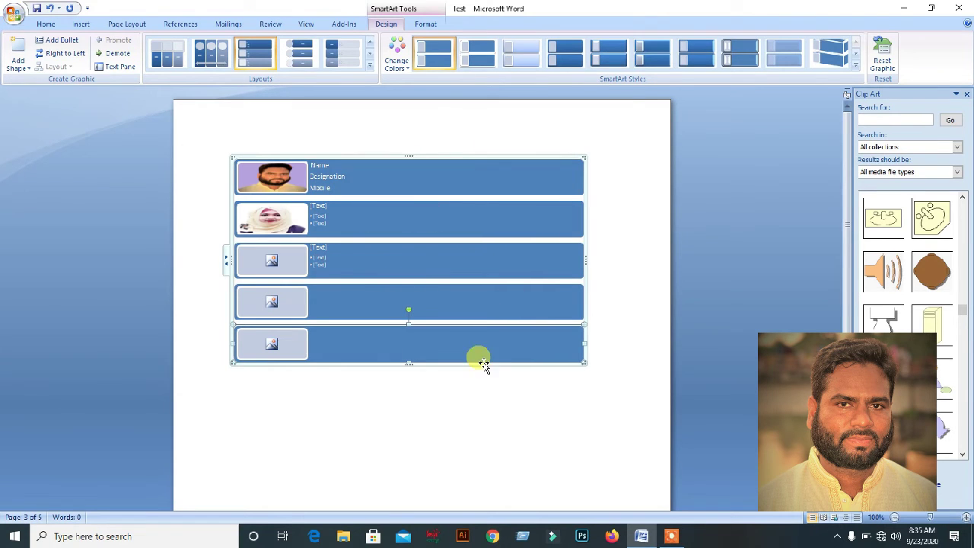
Drag the diagram's bottom edge down to enlarge the five-row picture list.
{"action": "left_click_drag", "start_coordinate": [415, 363], "coordinate": [406, 467]}
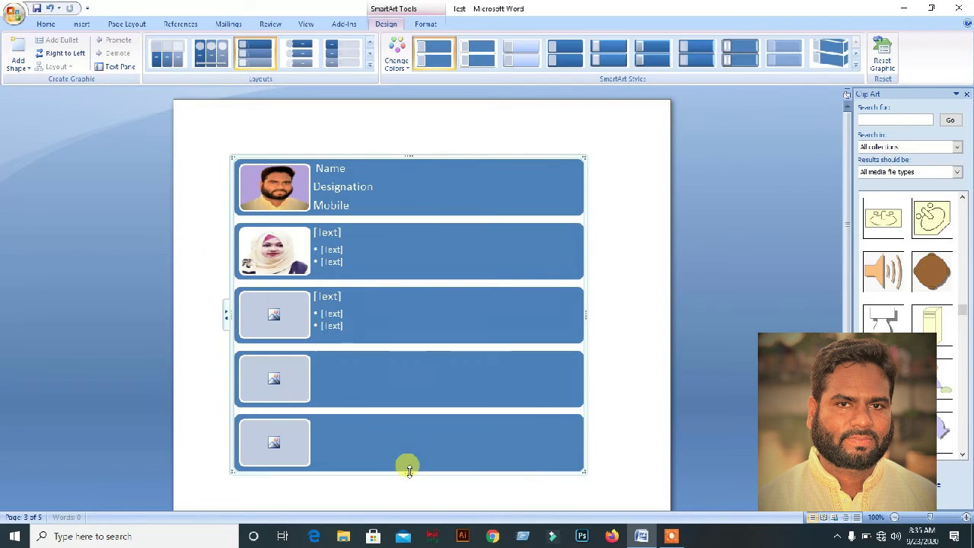
{"action": "scroll", "coordinate": [513, 338], "scroll_direction": "down", "scroll_amount": 2}
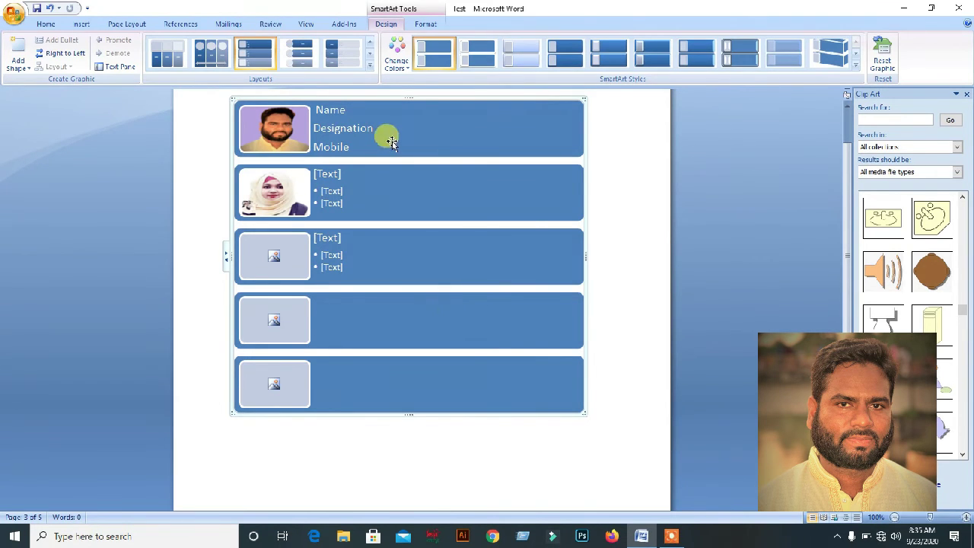
{"action": "left_click", "coordinate": [414, 130]}
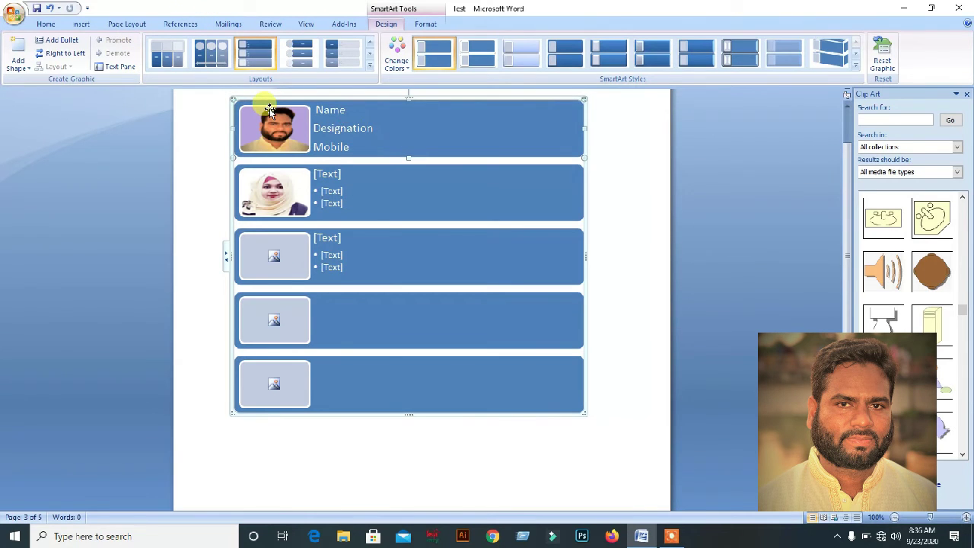
{"action": "left_click", "coordinate": [397, 61]}
Apply the red-to-green Colorful scheme and the eighth, framed 3-D SmartArt style.
{"action": "left_click", "coordinate": [449, 150]}
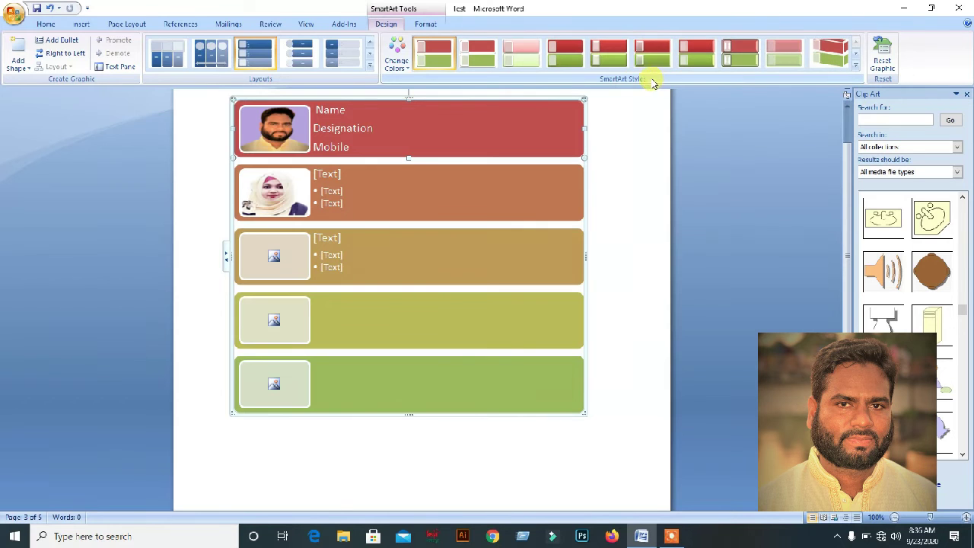
{"action": "left_click", "coordinate": [733, 60]}
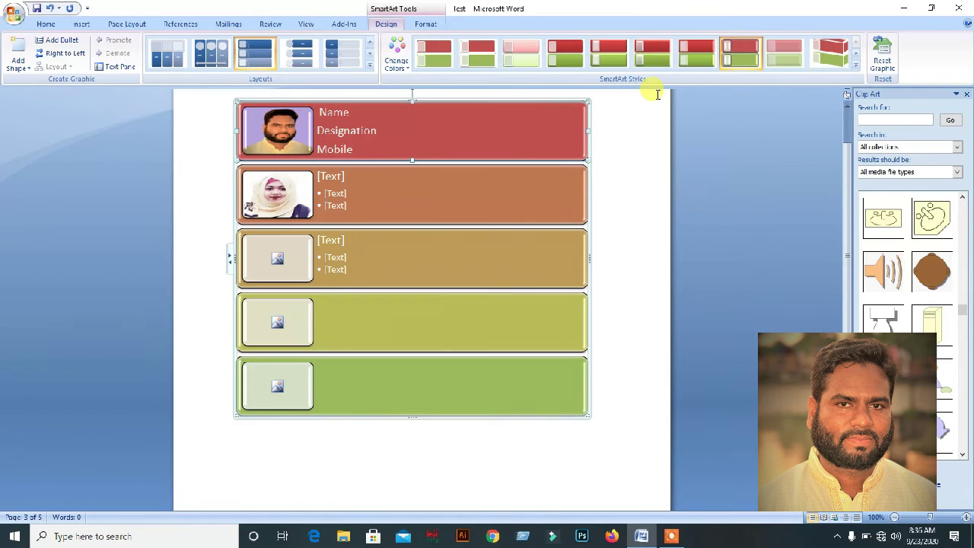
{"action": "scroll", "coordinate": [554, 228], "scroll_direction": "down", "scroll_amount": 3}
{"action": "left_click", "coordinate": [445, 341]}
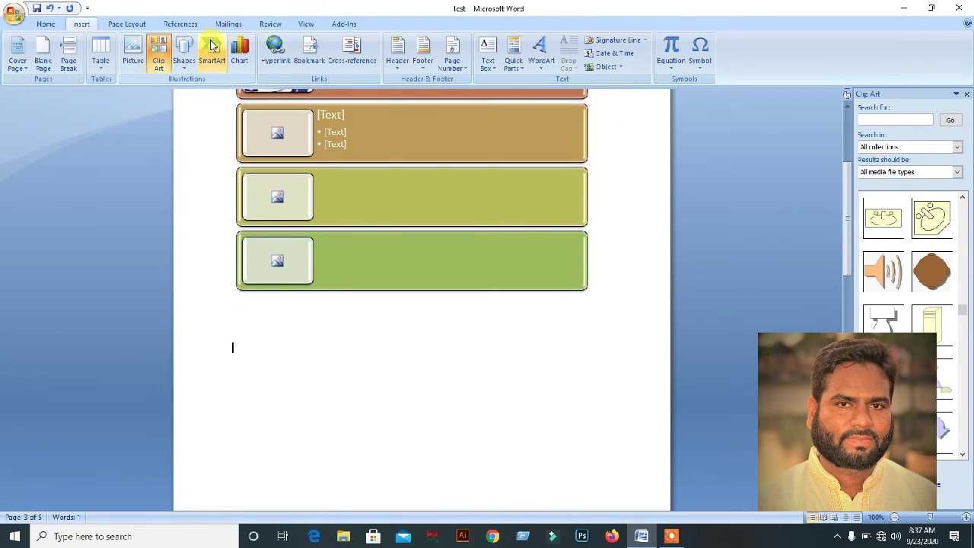
Insert a Basic Process SmartArt diagram below the picture list.
{"action": "left_click", "coordinate": [213, 55]}
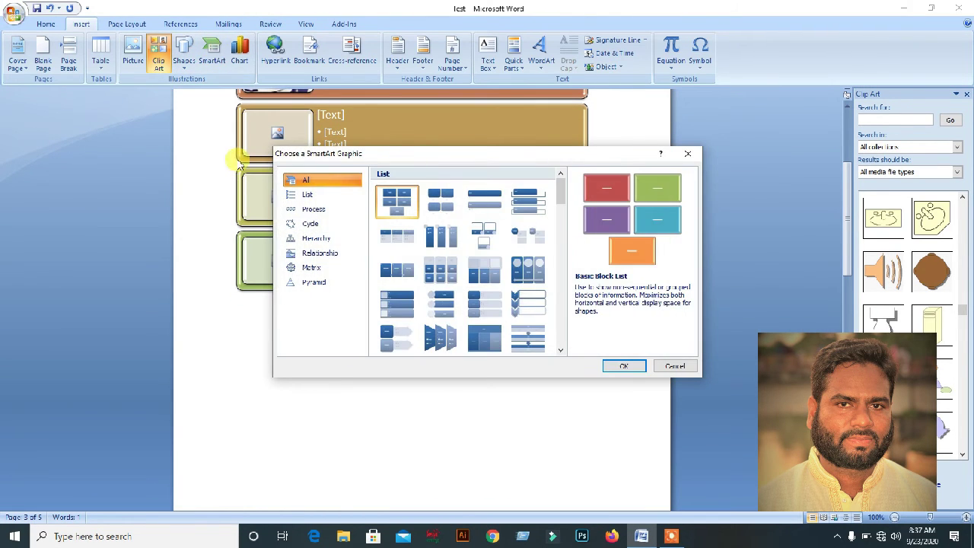
{"action": "left_click", "coordinate": [317, 210]}
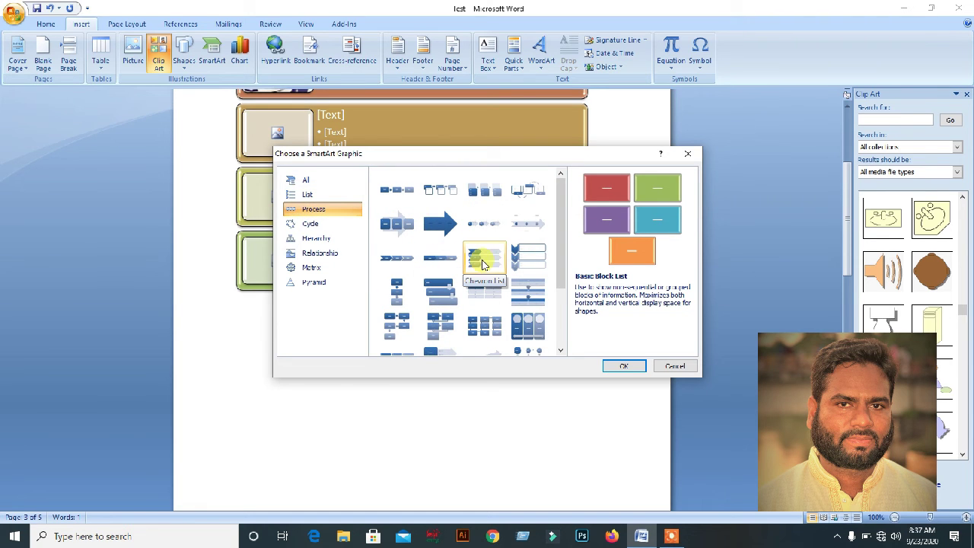
{"action": "left_click", "coordinate": [395, 190]}
{"action": "left_click", "coordinate": [627, 365]}
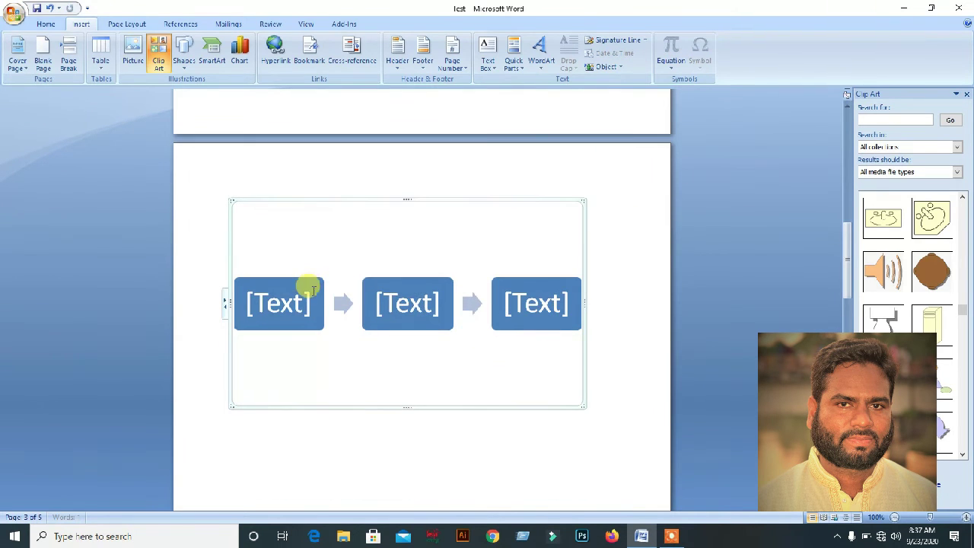
Label the three process boxes Product source, Marketing and Delivery.
{"action": "left_click", "coordinate": [301, 298]}
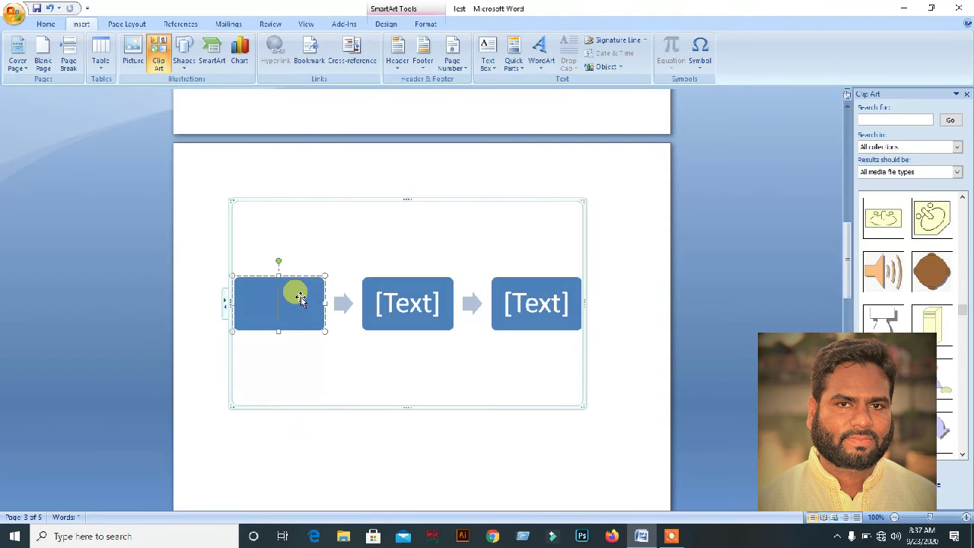
{"action": "type", "text": "Produ"}
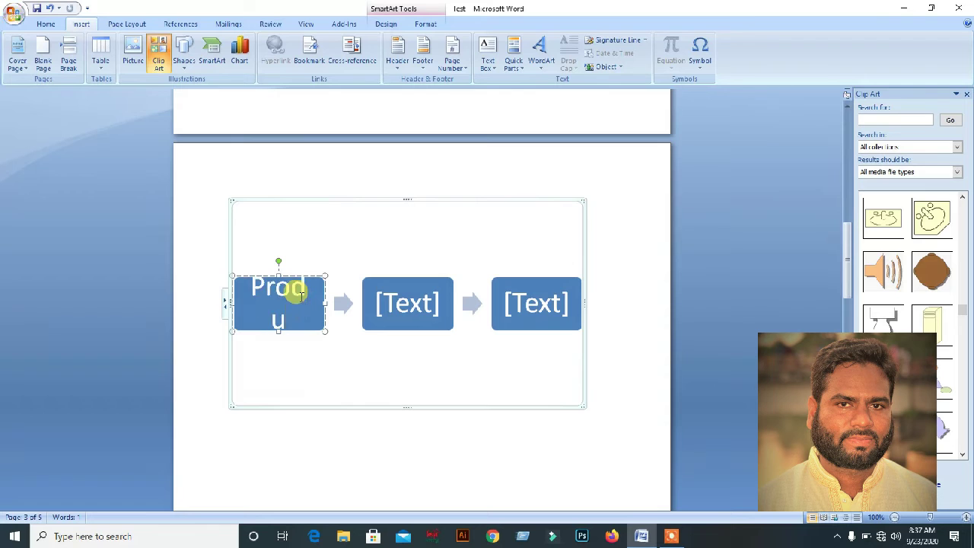
{"action": "type", "text": "ct source"}
{"action": "left_click", "coordinate": [421, 301]}
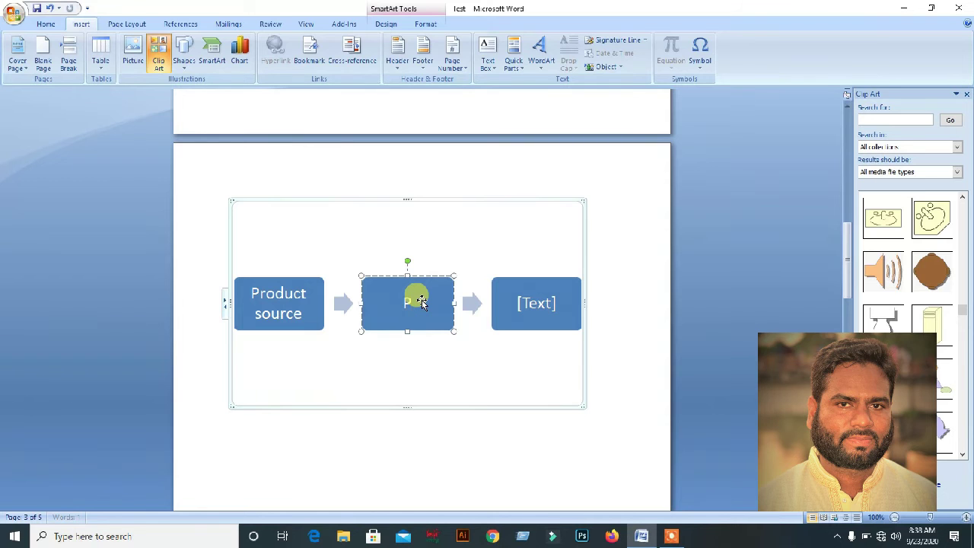
{"action": "type", "text": "Marke"}
{"action": "type", "text": "ti"}
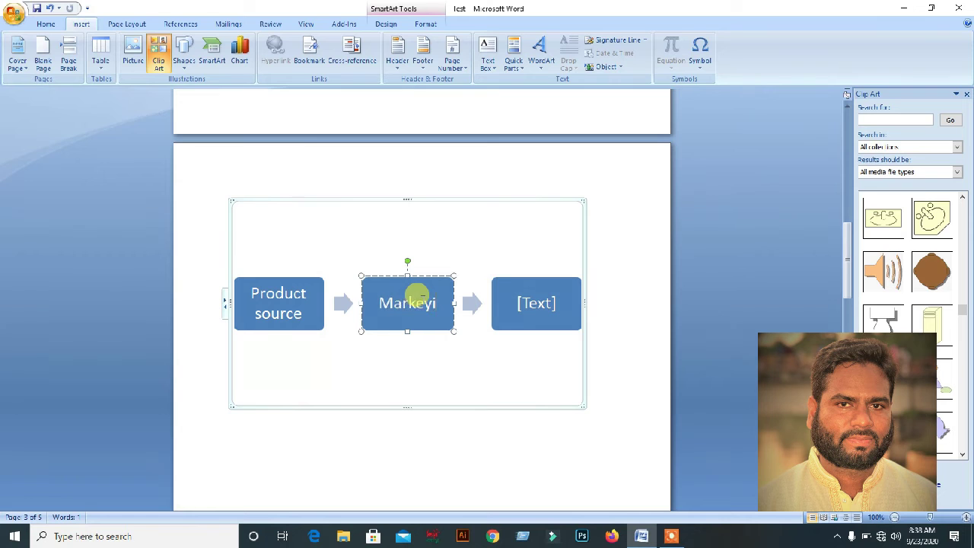
{"action": "key", "text": "BackSpace"}
{"action": "type", "text": "in"}
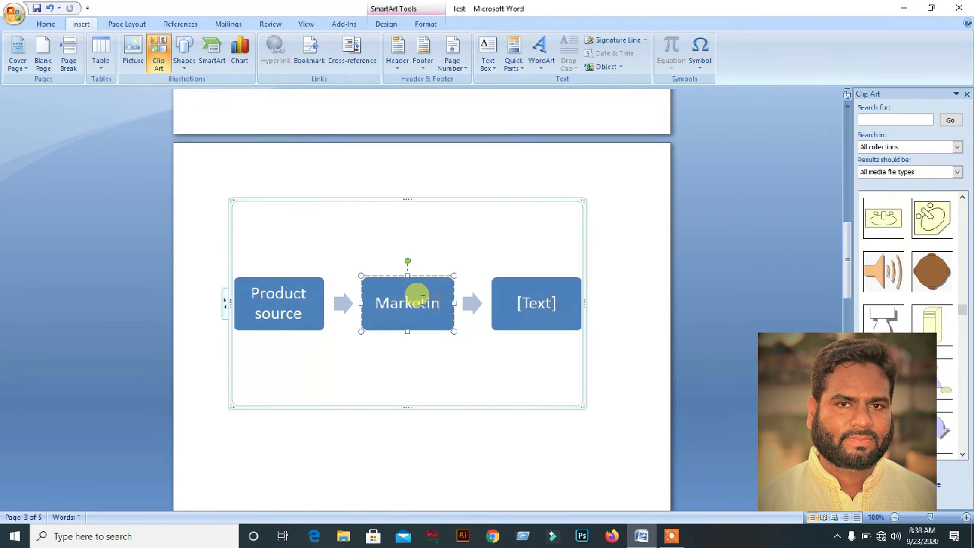
{"action": "type", "text": "g"}
{"action": "left_click", "coordinate": [537, 300]}
{"action": "type", "text": "Deli"}
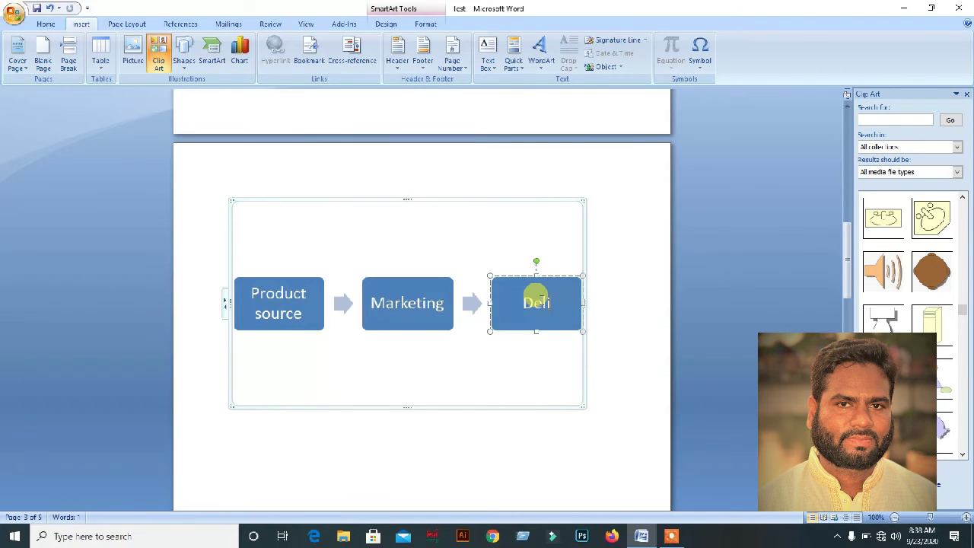
{"action": "type", "text": "very"}
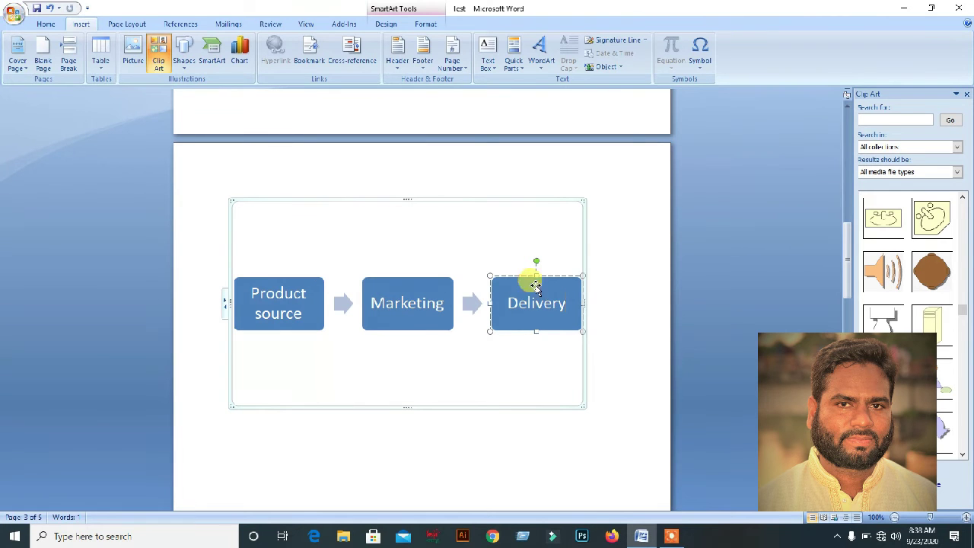
{"action": "left_click", "coordinate": [596, 251]}
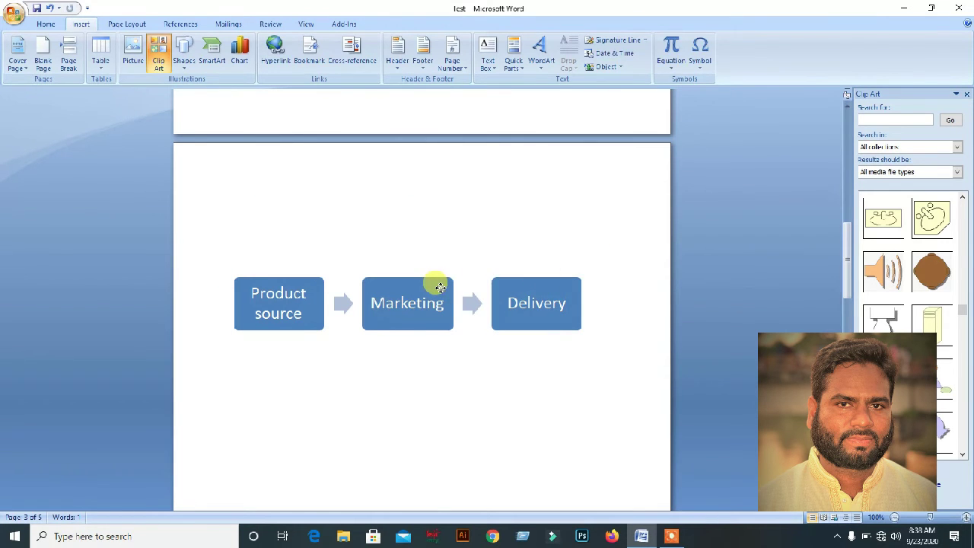
Apply a 3-D SmartArt style and a Colorful scheme with red, green and purple boxes.
{"action": "left_click", "coordinate": [440, 290]}
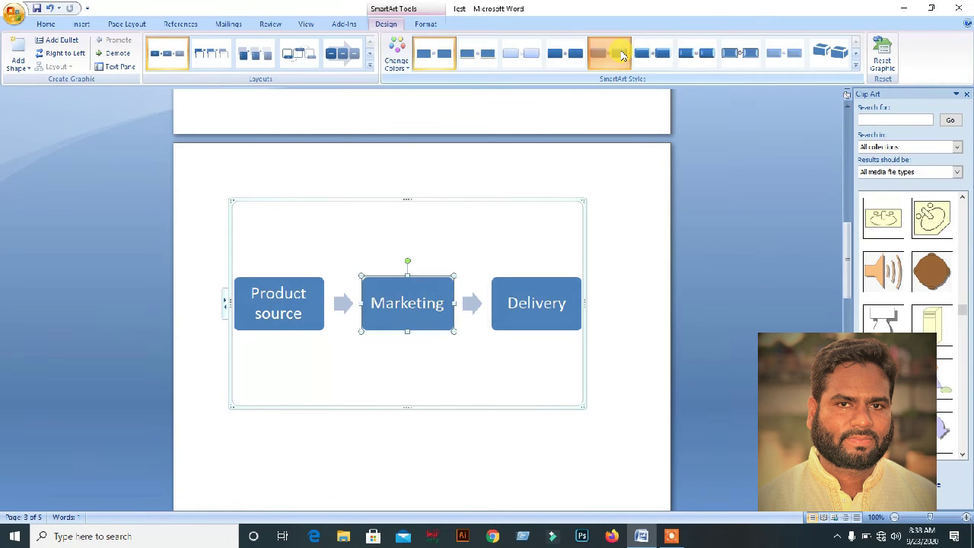
{"action": "left_click", "coordinate": [621, 53]}
{"action": "left_click", "coordinate": [402, 66]}
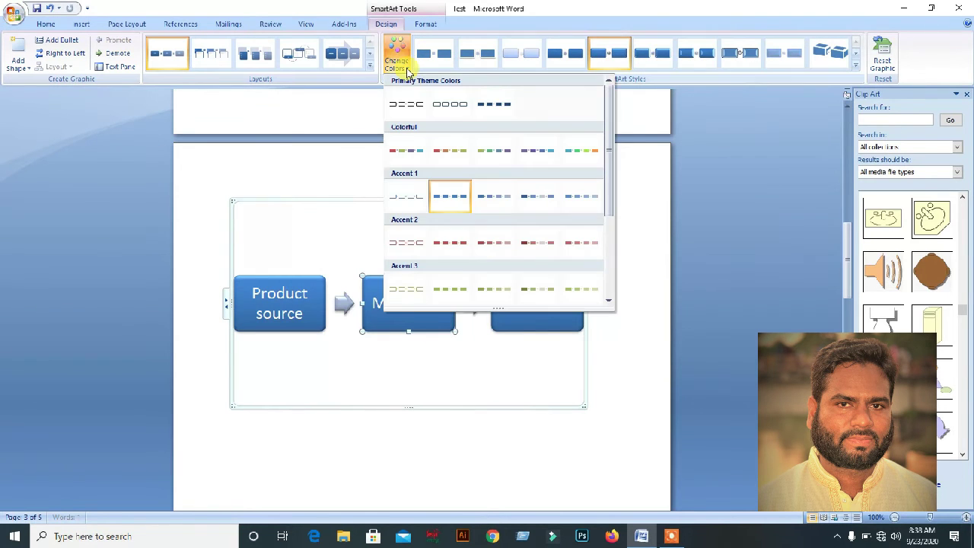
{"action": "left_click", "coordinate": [406, 150]}
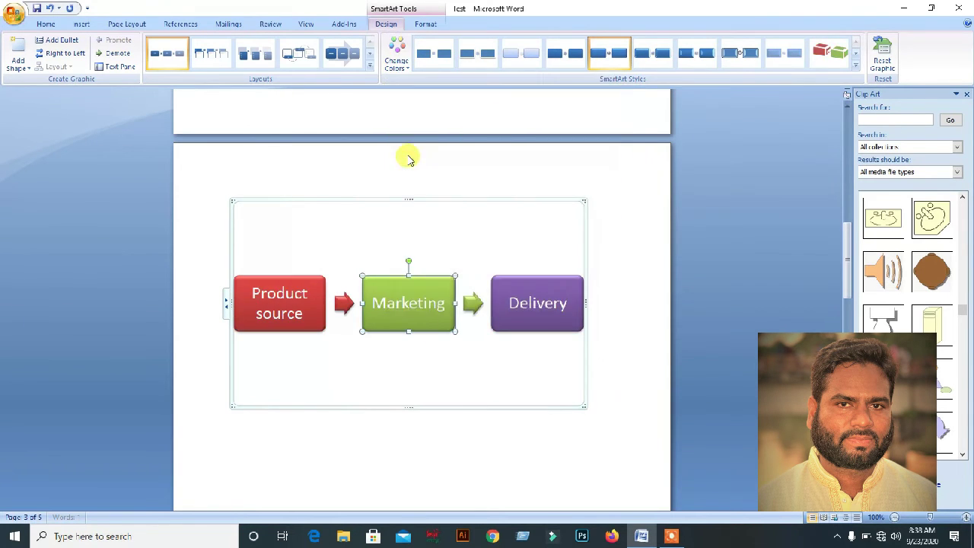
{"action": "left_click", "coordinate": [491, 439]}
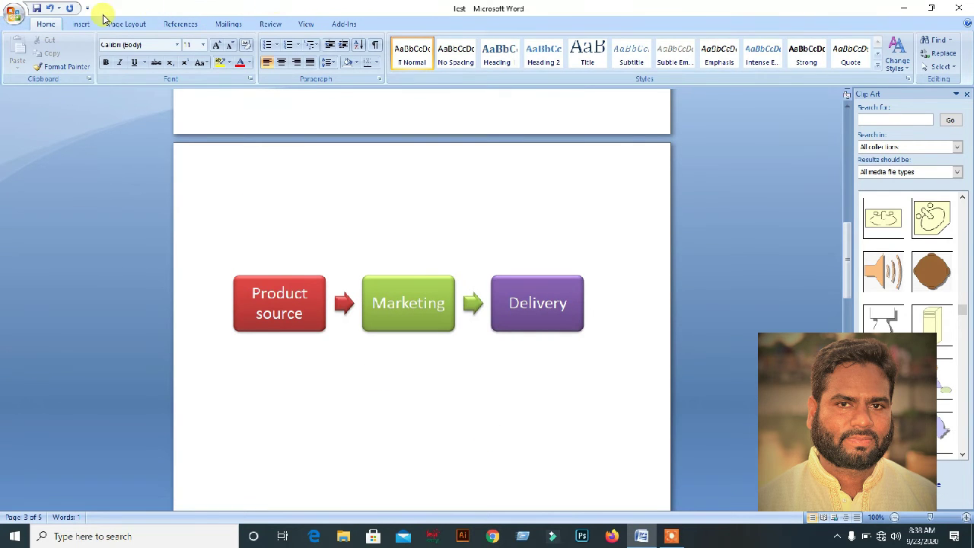
{"action": "left_click", "coordinate": [81, 25]}
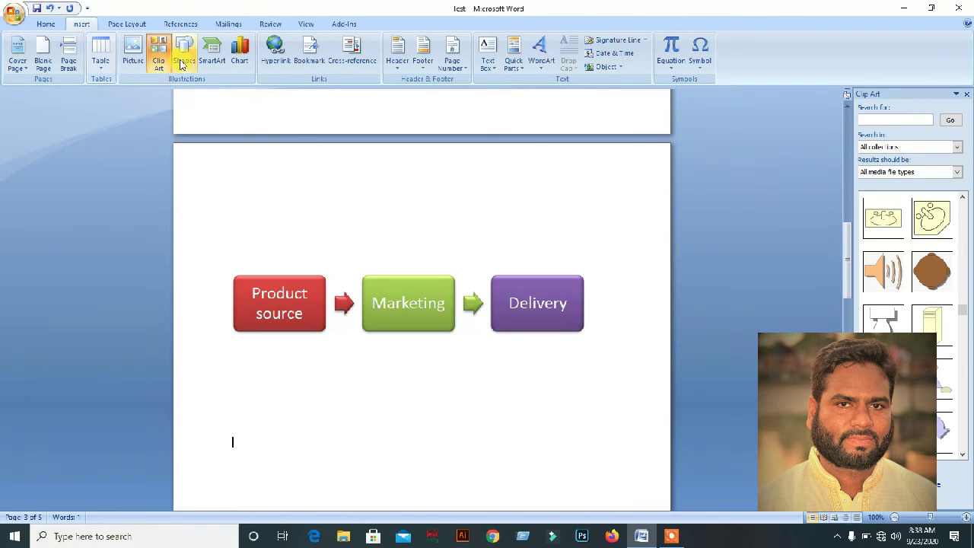
Insert a Basic Cycle SmartArt diagram from the Cycle category.
{"action": "left_click", "coordinate": [224, 64]}
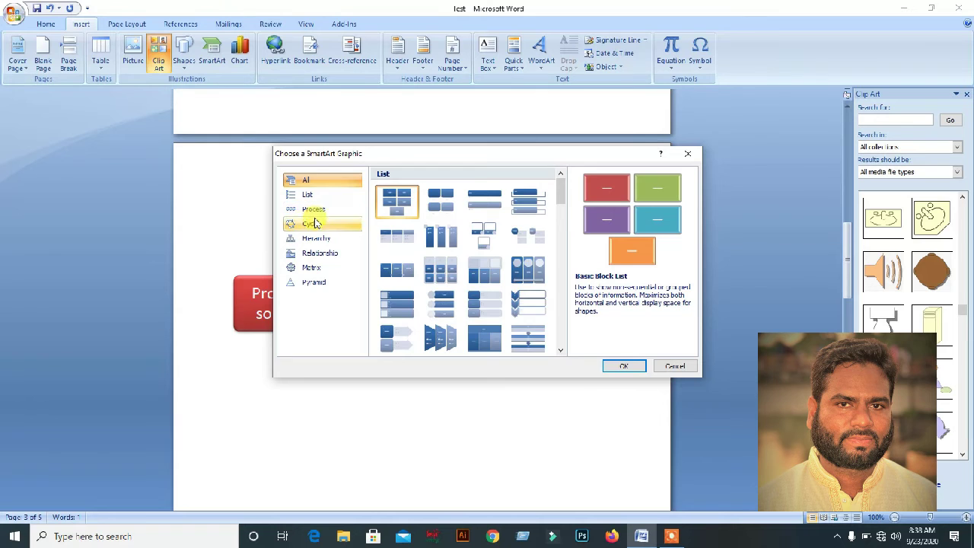
{"action": "left_click", "coordinate": [312, 223]}
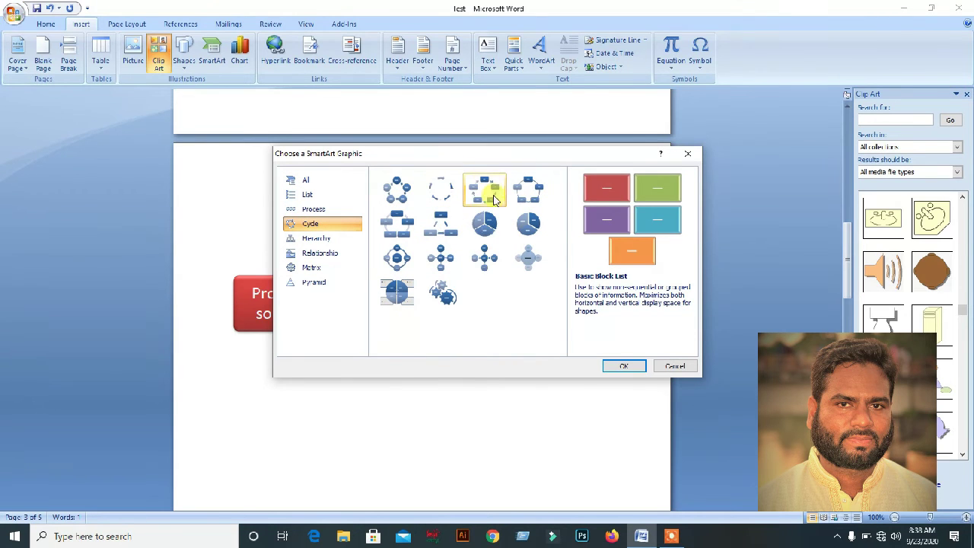
{"action": "left_click", "coordinate": [394, 186]}
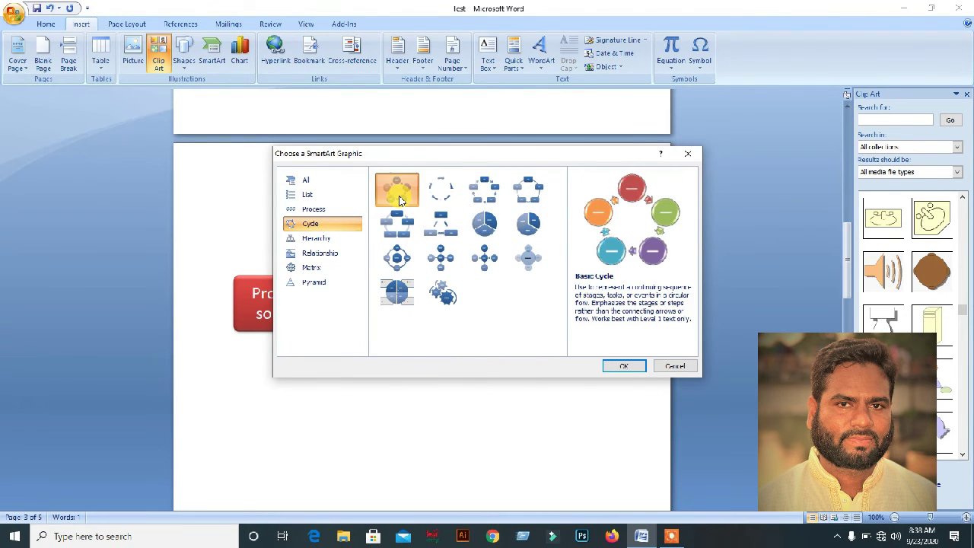
{"action": "left_click", "coordinate": [615, 367]}
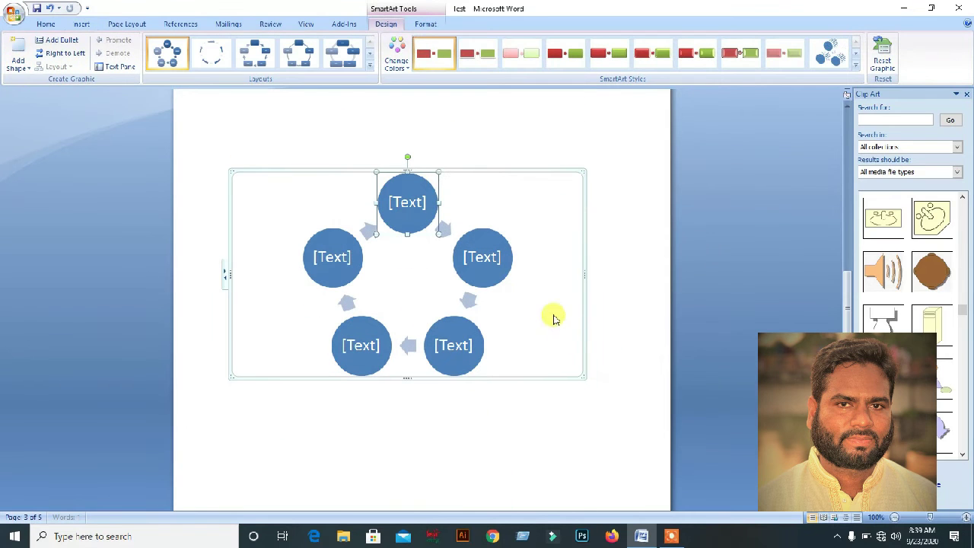
Place the cursor in each of the five circles' text in turn, ending at the top one.
{"action": "left_click", "coordinate": [433, 201]}
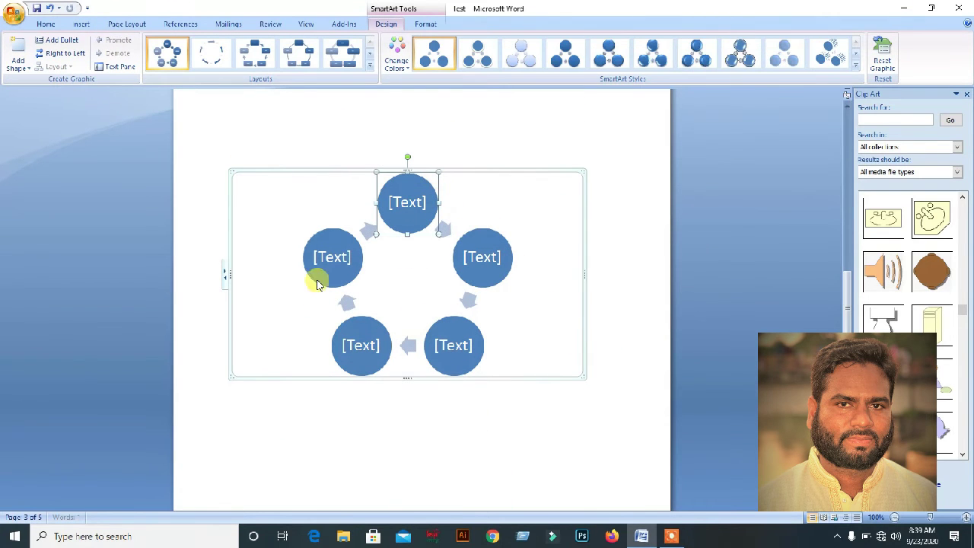
{"action": "left_click", "coordinate": [411, 205]}
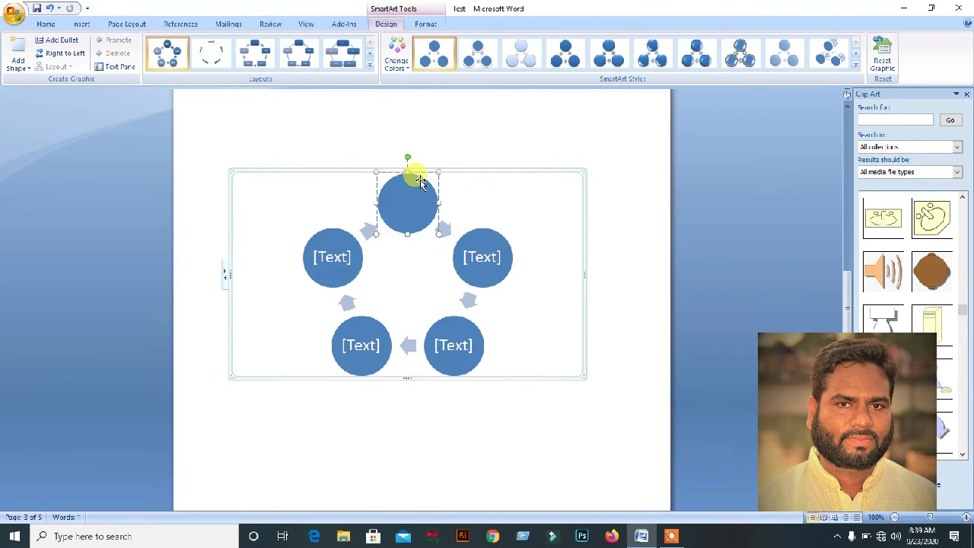
{"action": "left_click", "coordinate": [402, 217]}
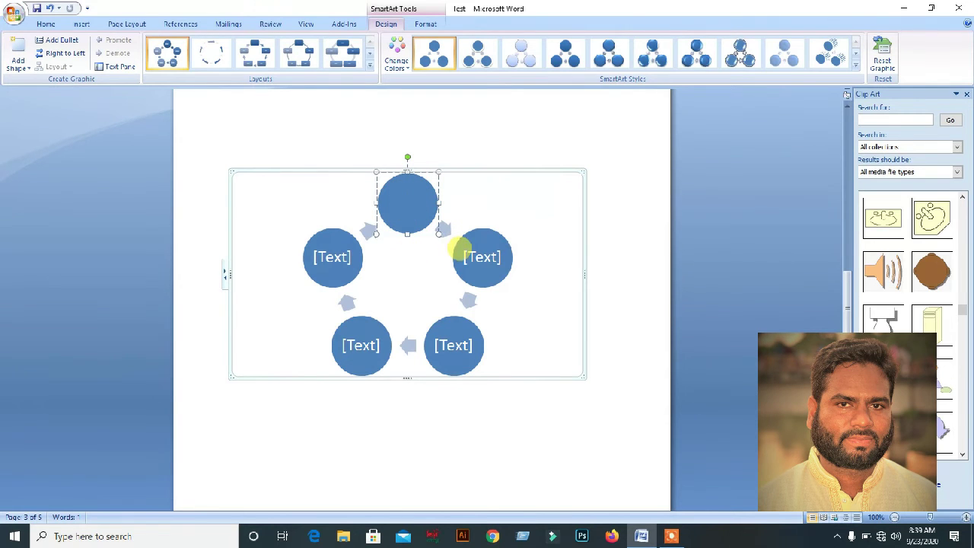
{"action": "left_click", "coordinate": [470, 255]}
{"action": "left_click", "coordinate": [451, 343]}
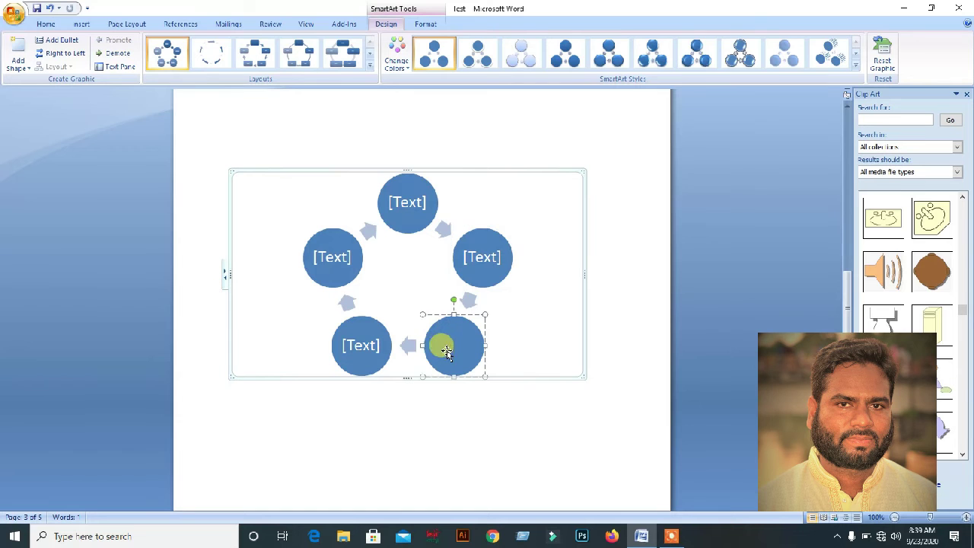
{"action": "left_click", "coordinate": [361, 346]}
{"action": "left_click", "coordinate": [332, 261]}
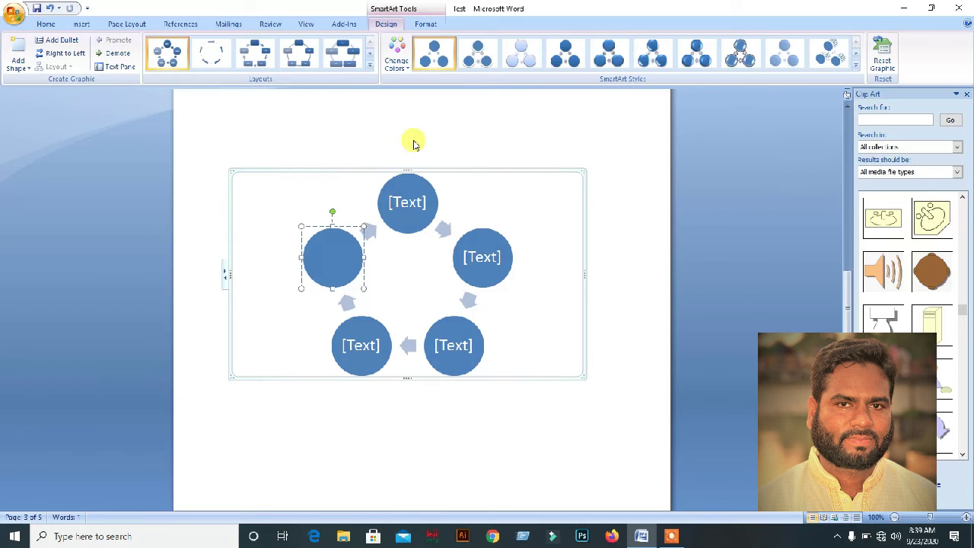
{"action": "left_click", "coordinate": [401, 198]}
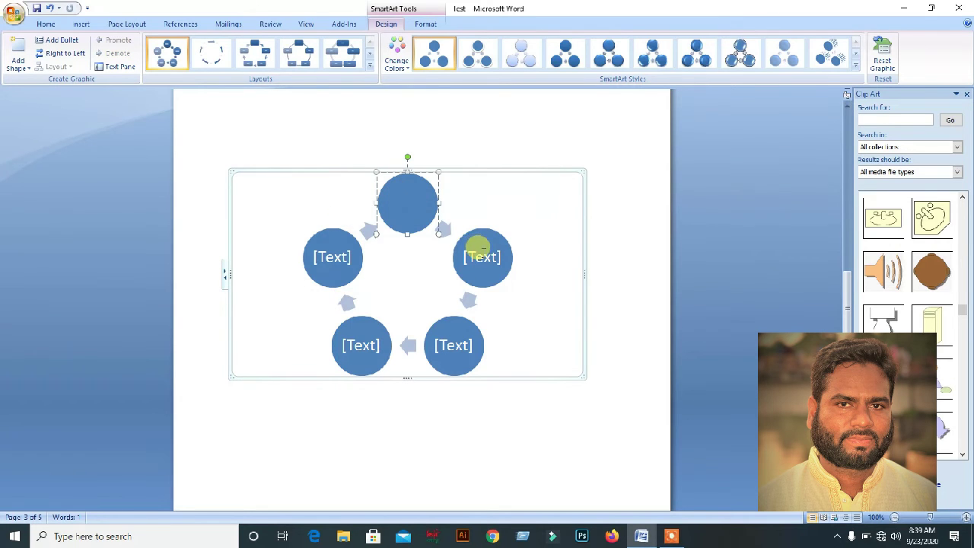
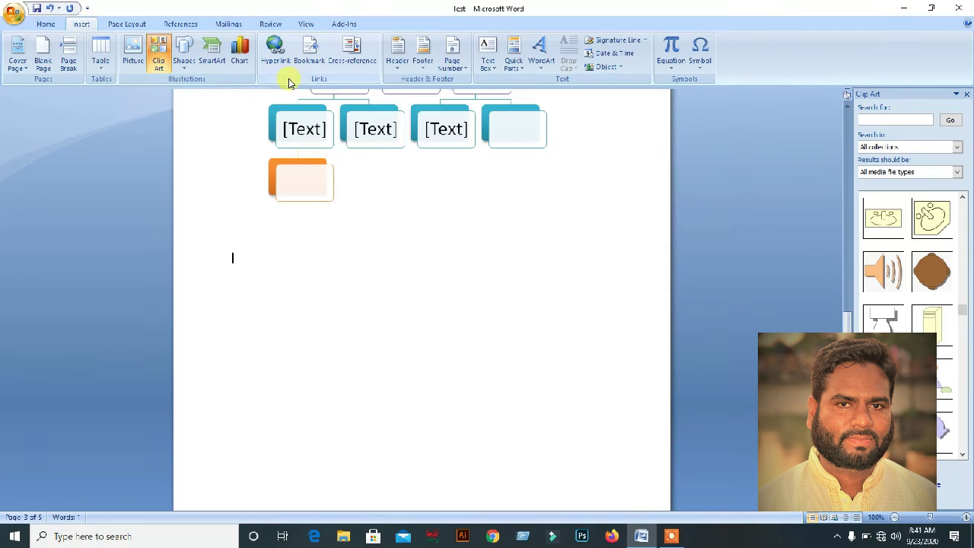
Insert a Funnel SmartArt from the Relationship category below the hierarchy chart.
{"action": "left_click", "coordinate": [212, 59]}
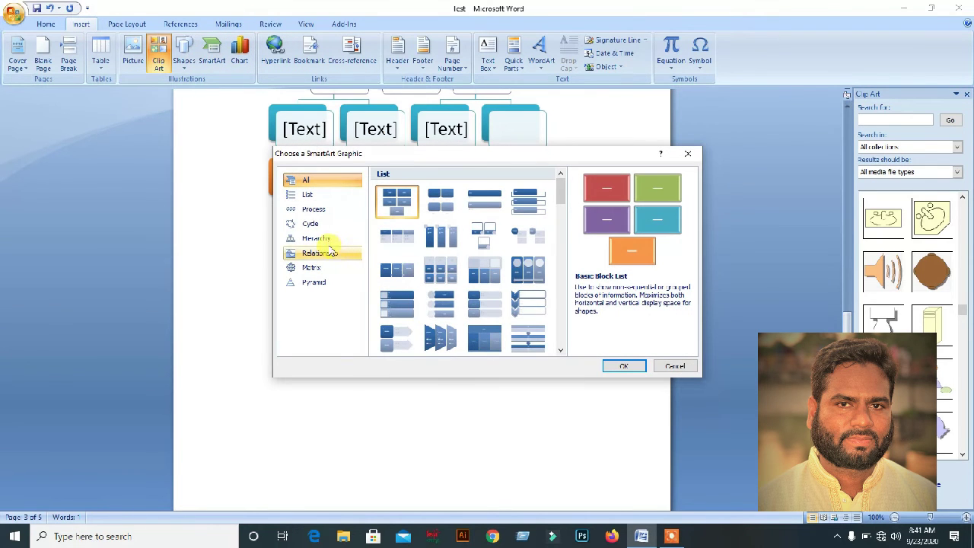
{"action": "left_click", "coordinate": [320, 253]}
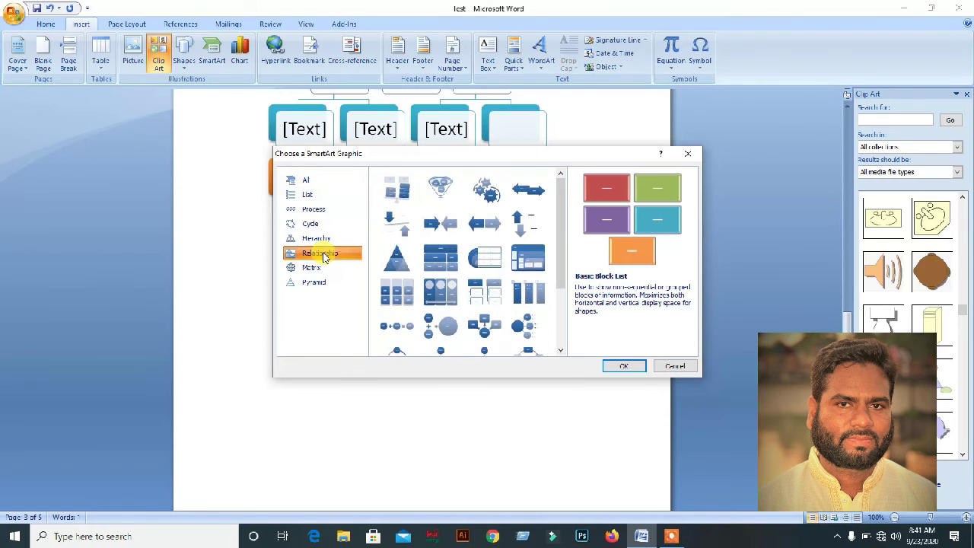
{"action": "left_click", "coordinate": [436, 198]}
{"action": "left_click", "coordinate": [621, 365]}
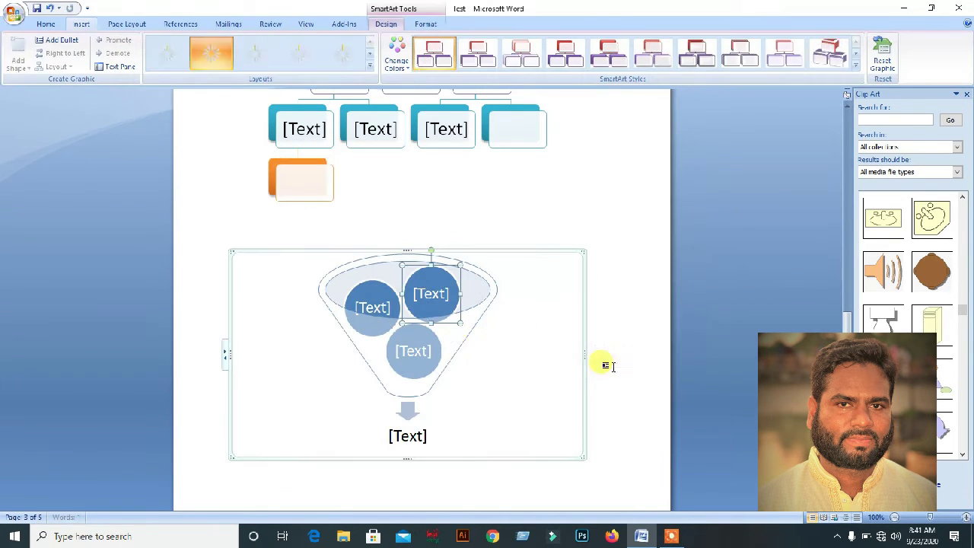
{"action": "left_click", "coordinate": [431, 288]}
{"action": "left_click", "coordinate": [413, 351]}
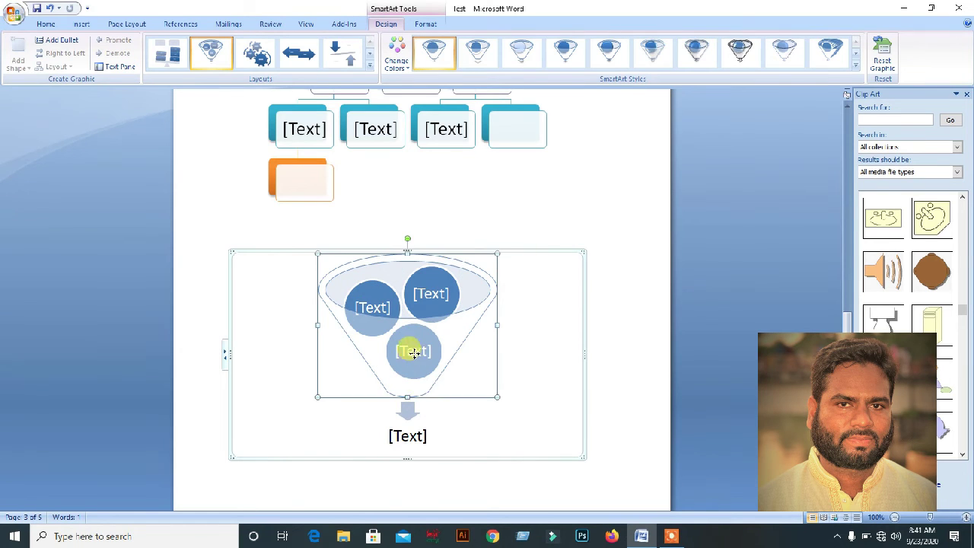
{"action": "left_click", "coordinate": [407, 436]}
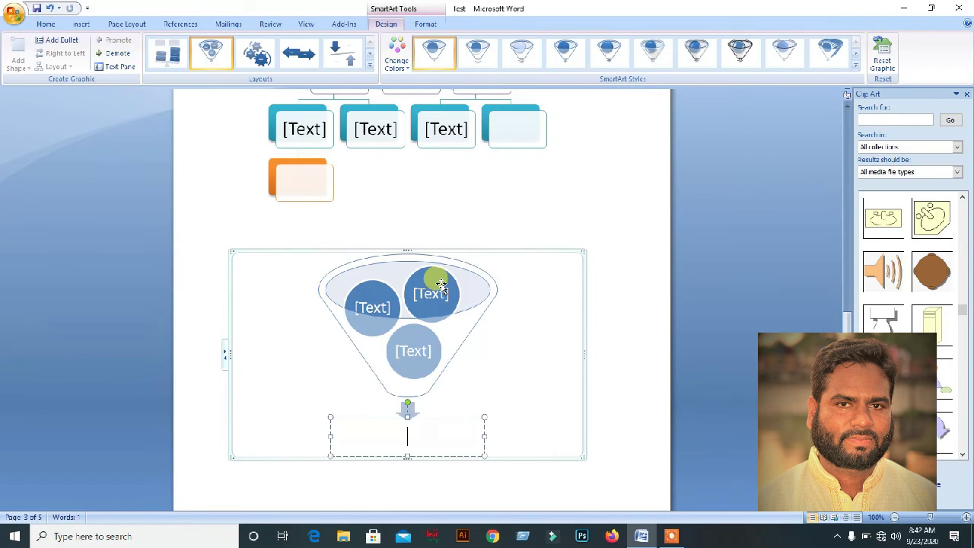
Recolour the funnel with a Colorful scheme and apply the last, 3-D SmartArt style.
{"action": "left_click", "coordinate": [398, 56]}
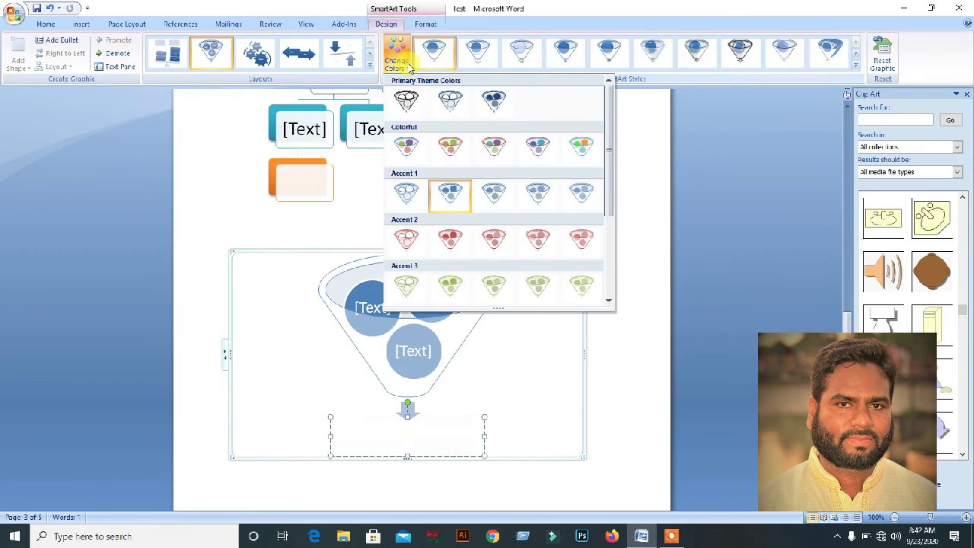
{"action": "left_click", "coordinate": [446, 149]}
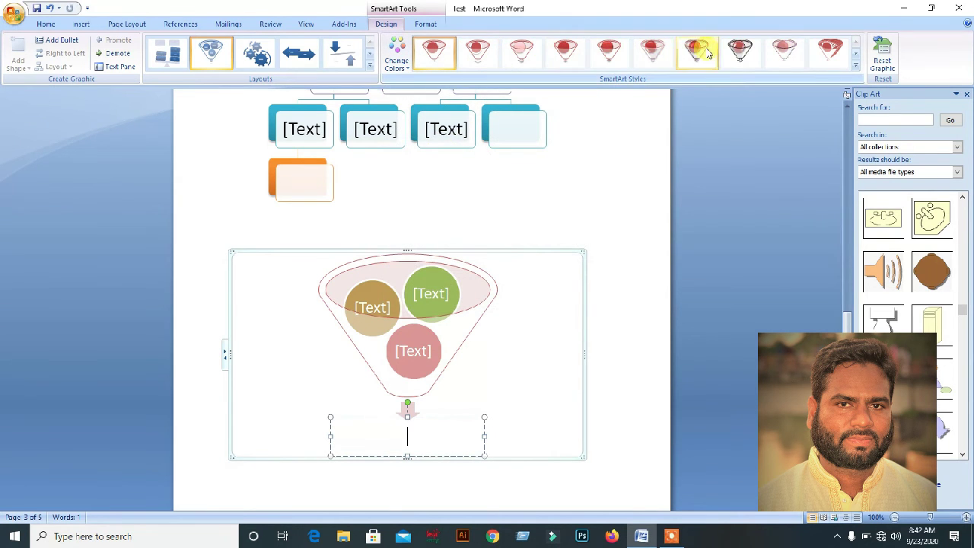
{"action": "left_click", "coordinate": [825, 50]}
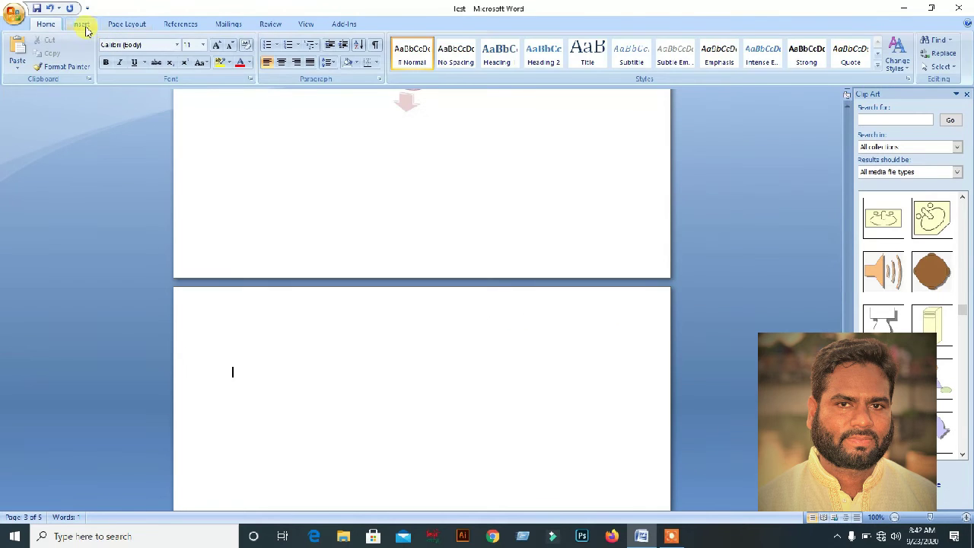
Insert a Basic Pyramid SmartArt from the Pyramid category and click into its top level.
{"action": "left_click", "coordinate": [84, 25]}
{"action": "left_click", "coordinate": [211, 60]}
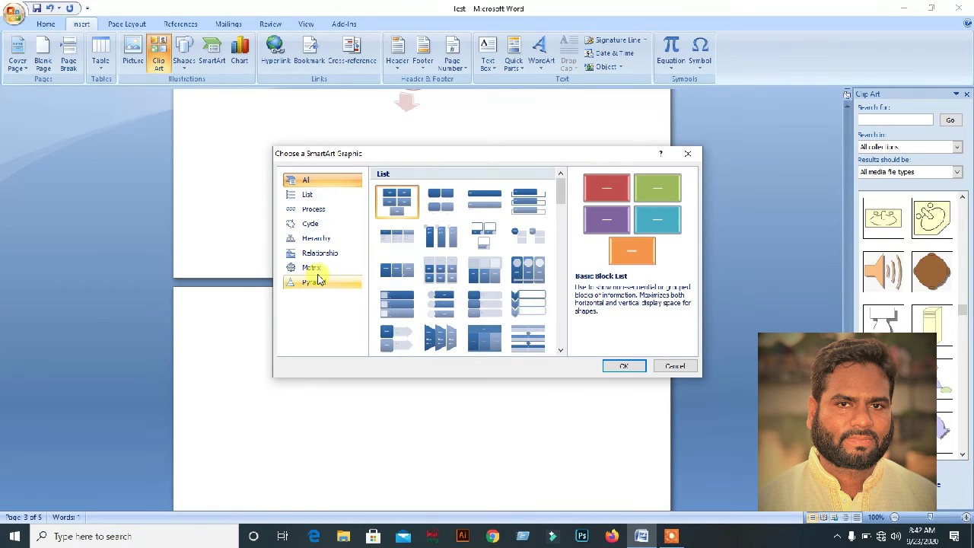
{"action": "left_click", "coordinate": [312, 268]}
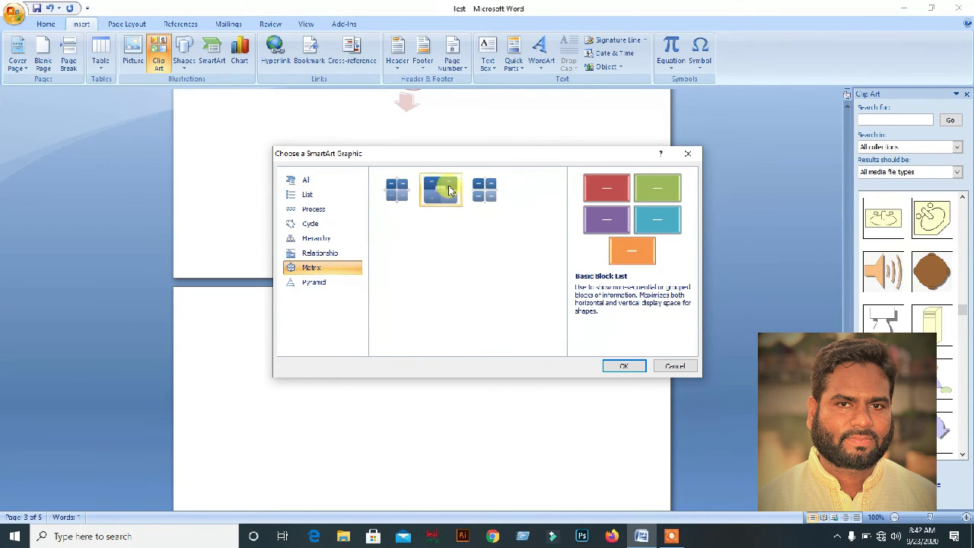
{"action": "left_click", "coordinate": [319, 284]}
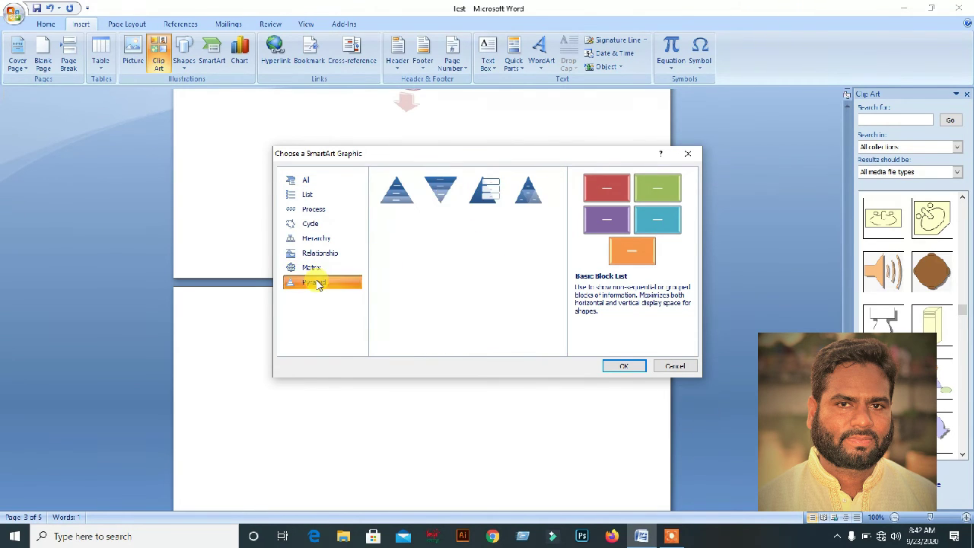
{"action": "left_click", "coordinate": [397, 190]}
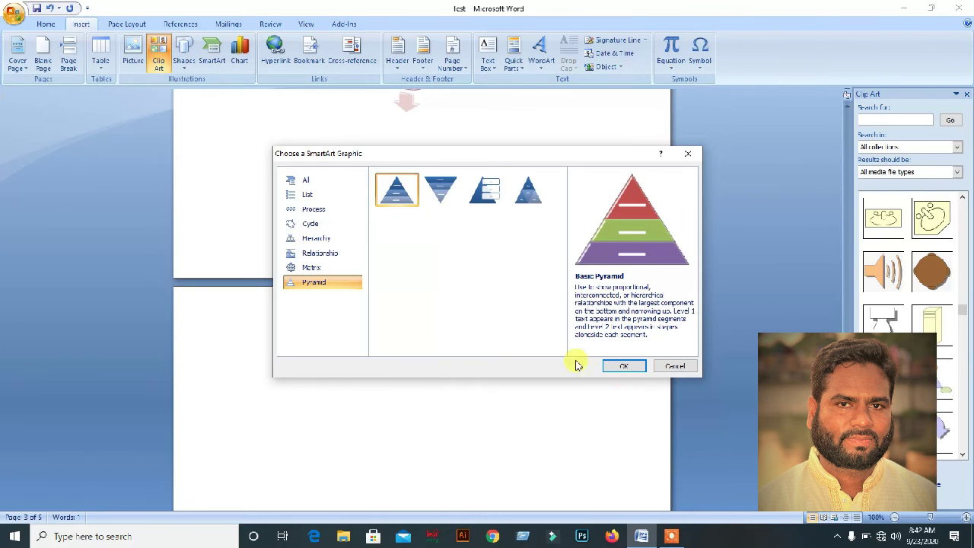
{"action": "left_click", "coordinate": [621, 366]}
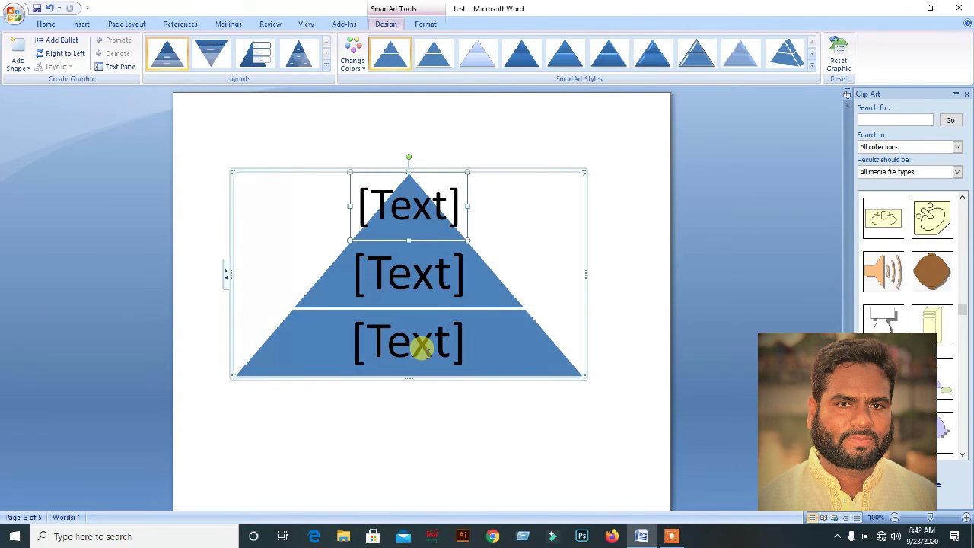
{"action": "left_click", "coordinate": [414, 213]}
Try several Chart Styles, then apply the dark multicolour style with blue, red and green bars.
{"action": "left_click", "coordinate": [400, 263]}
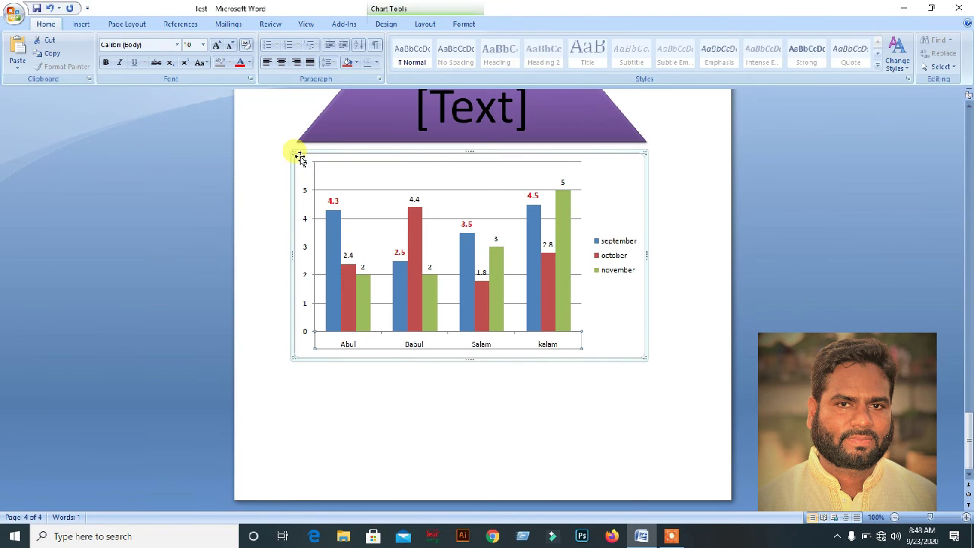
{"action": "left_click", "coordinate": [444, 12]}
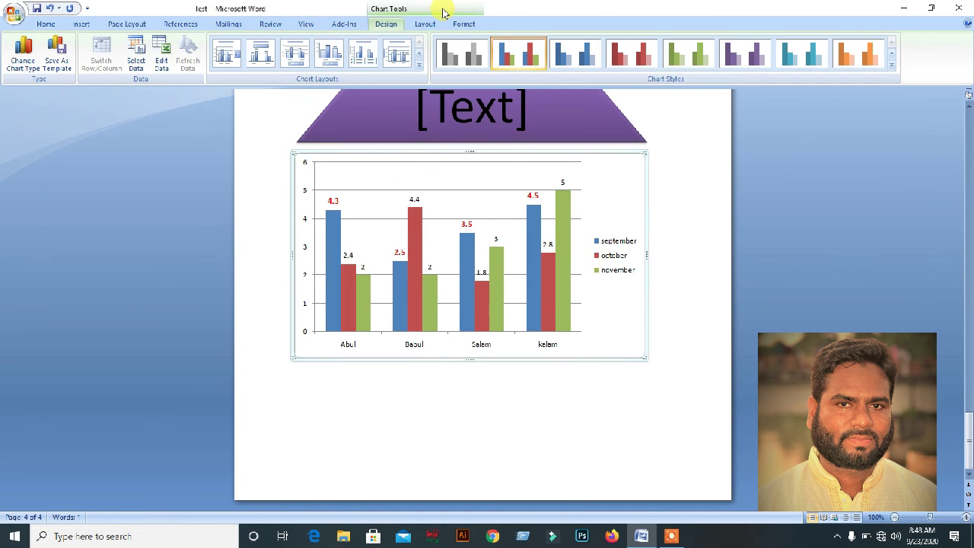
{"action": "left_click", "coordinate": [807, 60]}
{"action": "left_click", "coordinate": [688, 55]}
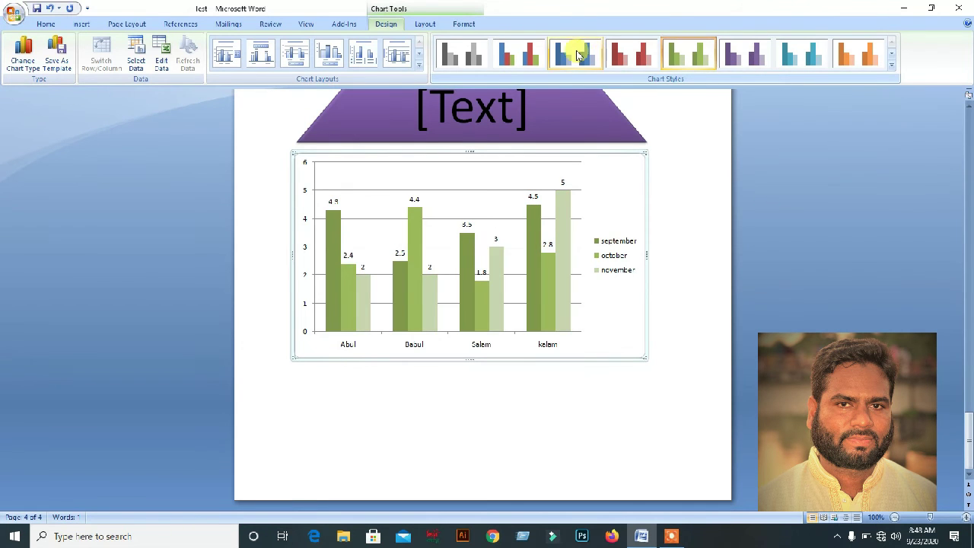
{"action": "left_click", "coordinate": [593, 55]}
{"action": "left_click", "coordinate": [517, 55]}
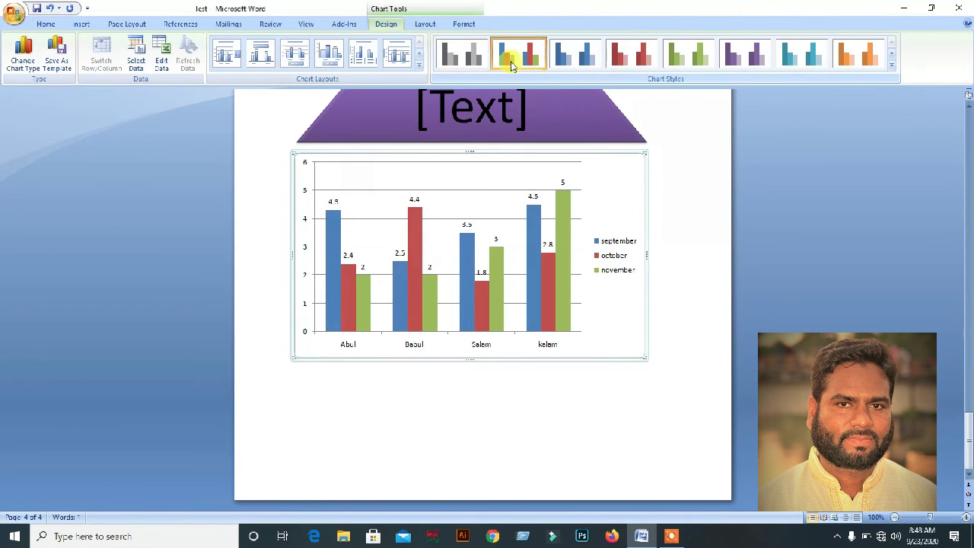
{"action": "left_click", "coordinate": [892, 66]}
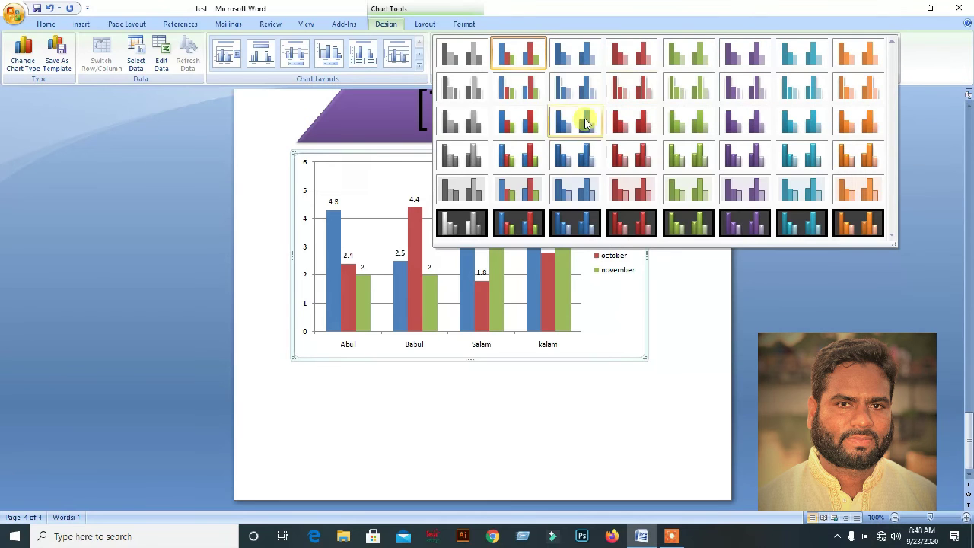
{"action": "left_click", "coordinate": [511, 225]}
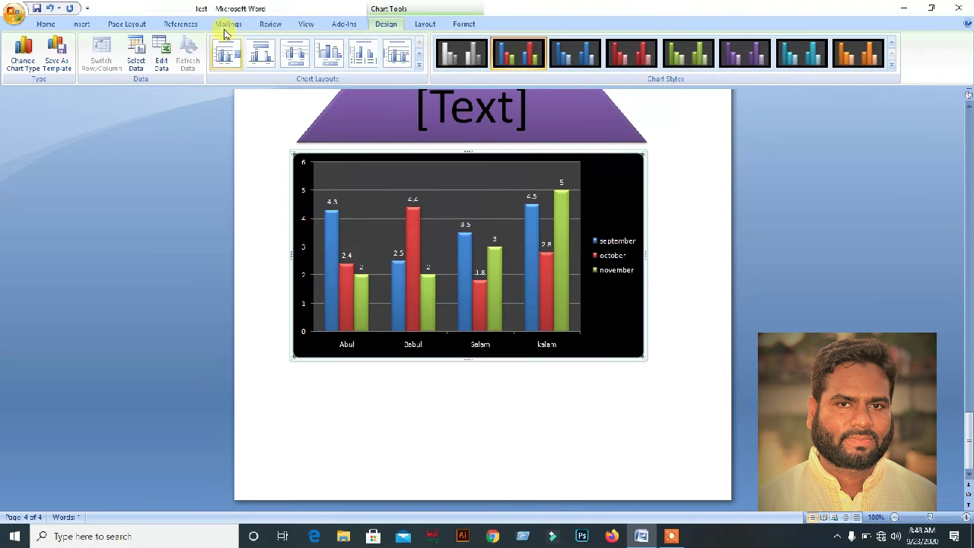
Reselect the chart after checking its vertical axis, leaving the chart selected.
{"action": "left_click", "coordinate": [248, 161]}
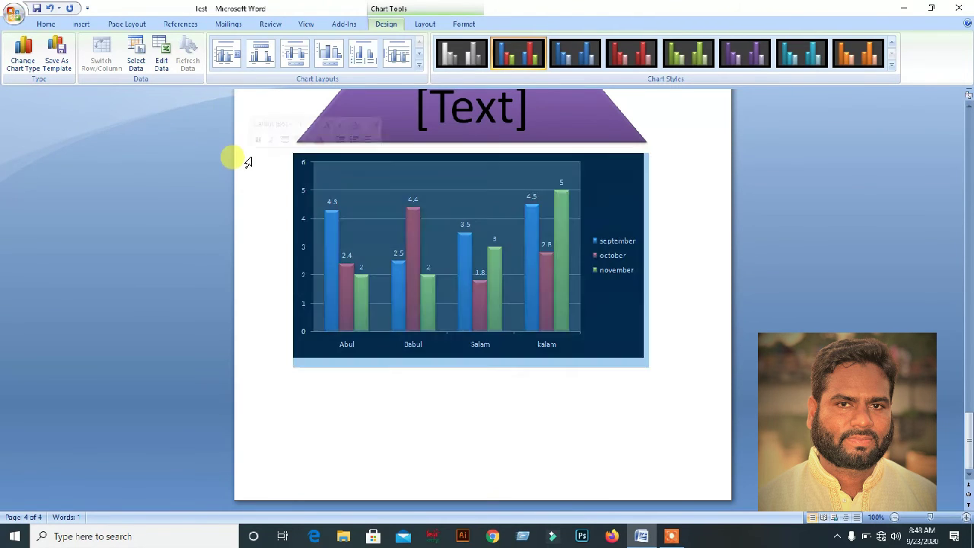
{"action": "left_click", "coordinate": [435, 182]}
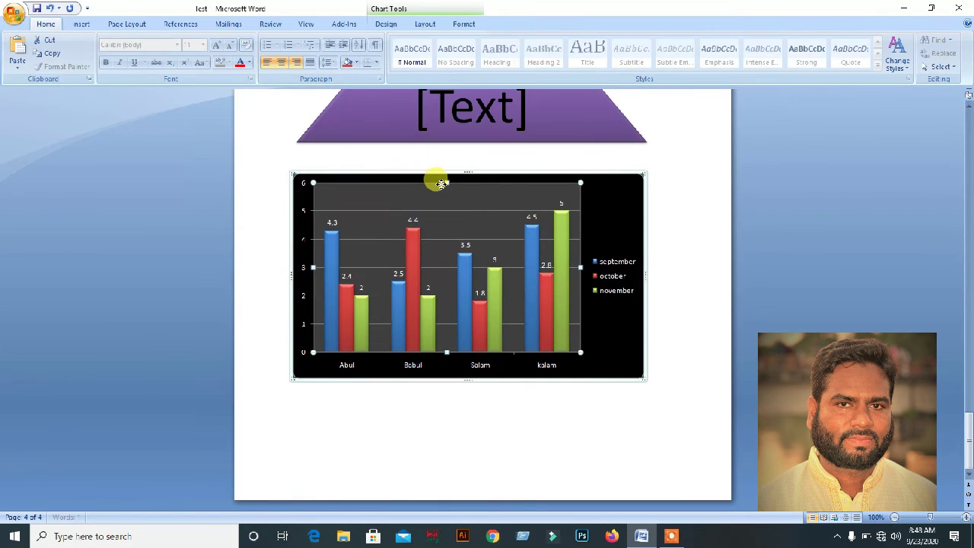
{"action": "left_click", "coordinate": [294, 180]}
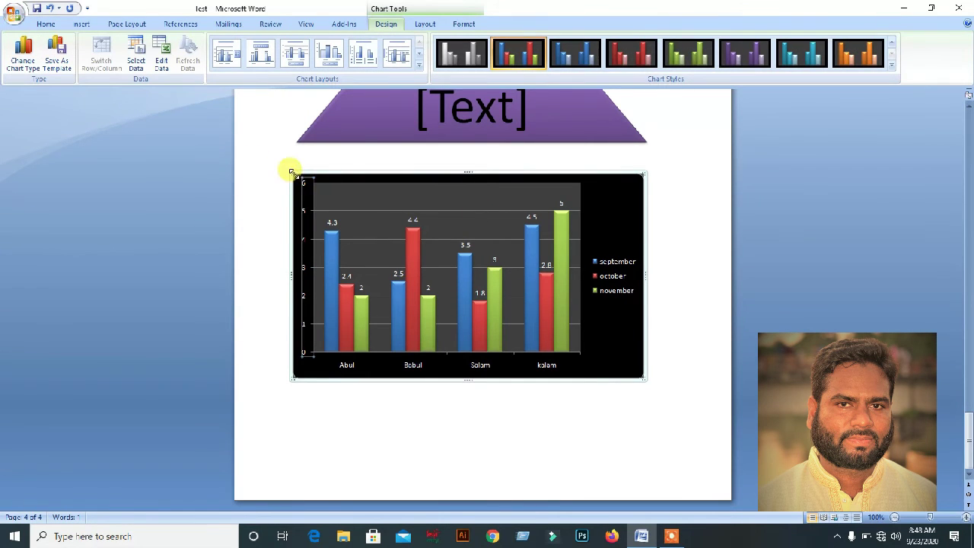
{"action": "left_click", "coordinate": [453, 416]}
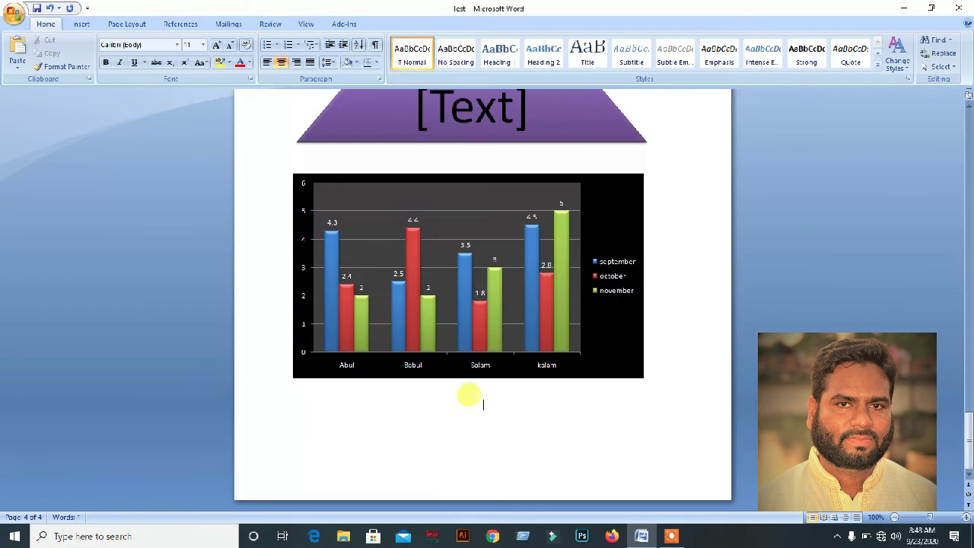
{"action": "left_click", "coordinate": [493, 176]}
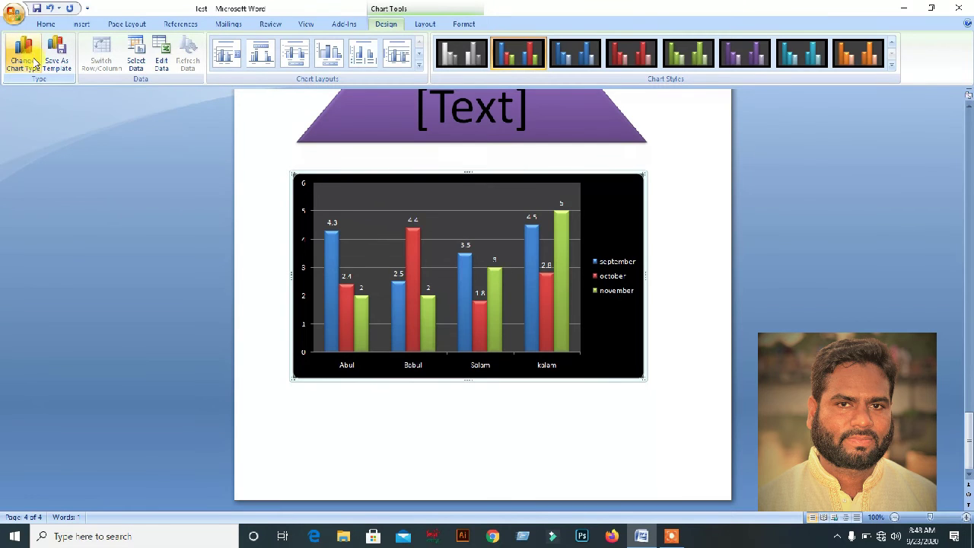
Change the chart to a 3-D cylinder column chart.
{"action": "left_click", "coordinate": [34, 63]}
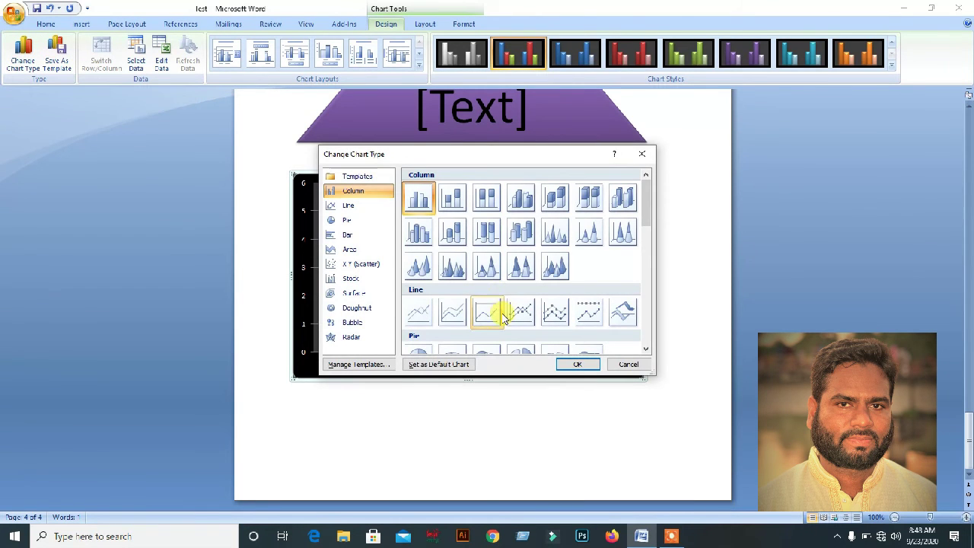
{"action": "left_click", "coordinate": [425, 238]}
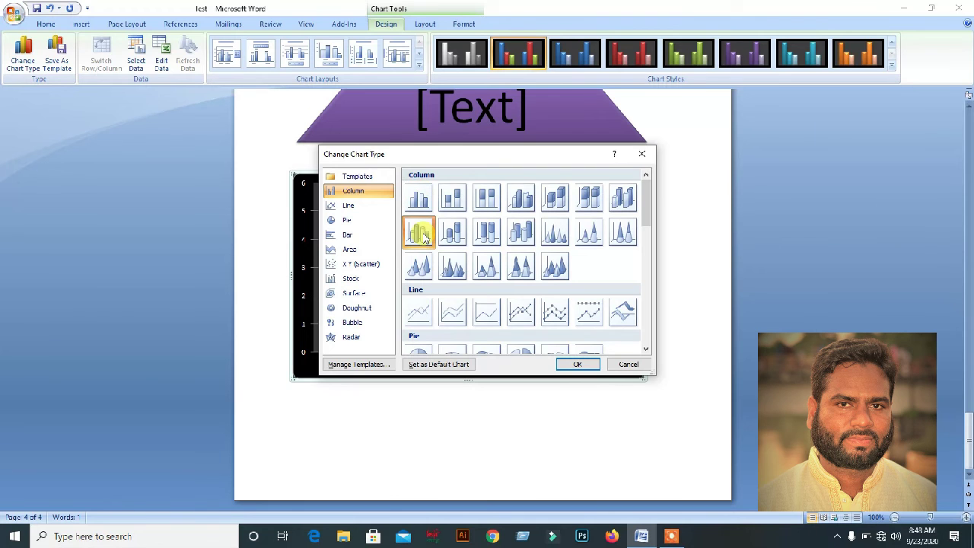
{"action": "left_click", "coordinate": [576, 366]}
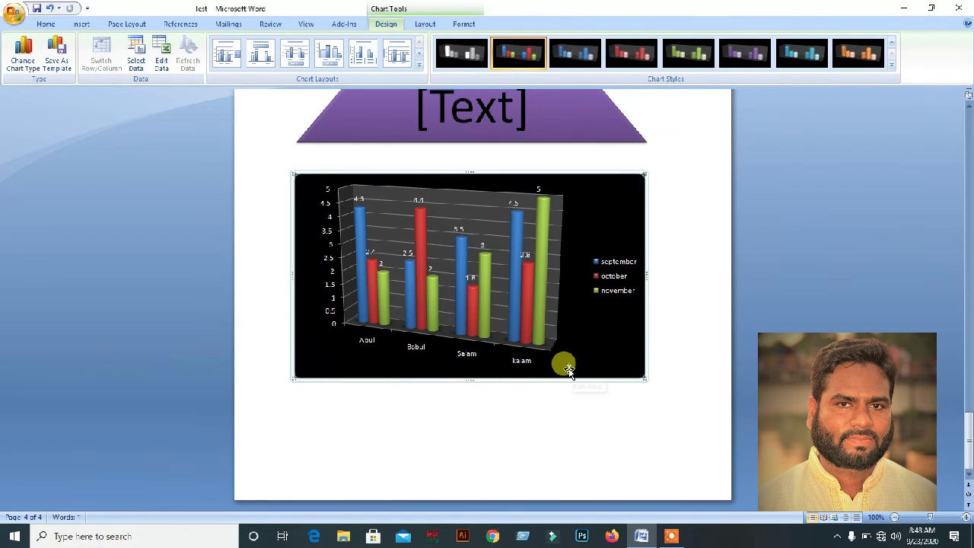
Convert the chart into a line chart with markers.
{"action": "left_click", "coordinate": [17, 64]}
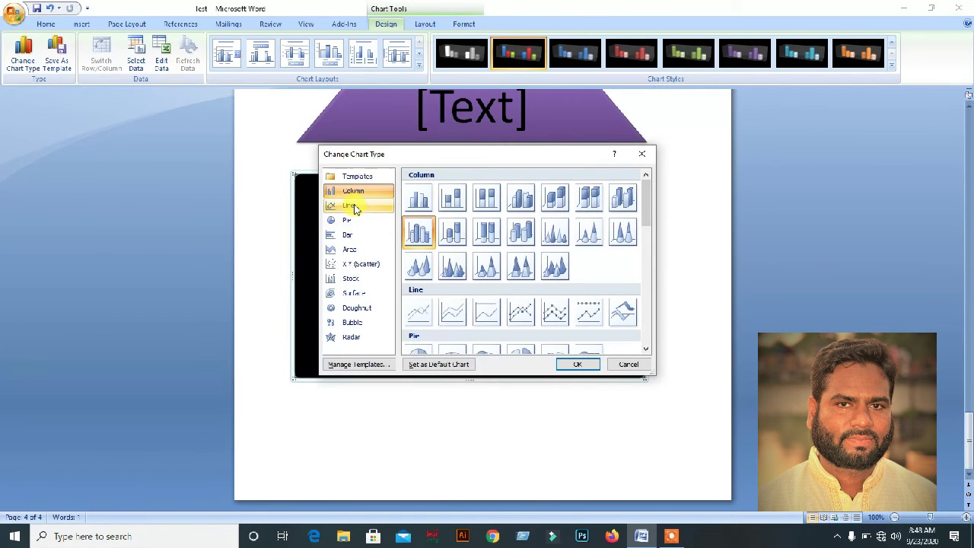
{"action": "left_click", "coordinate": [349, 208]}
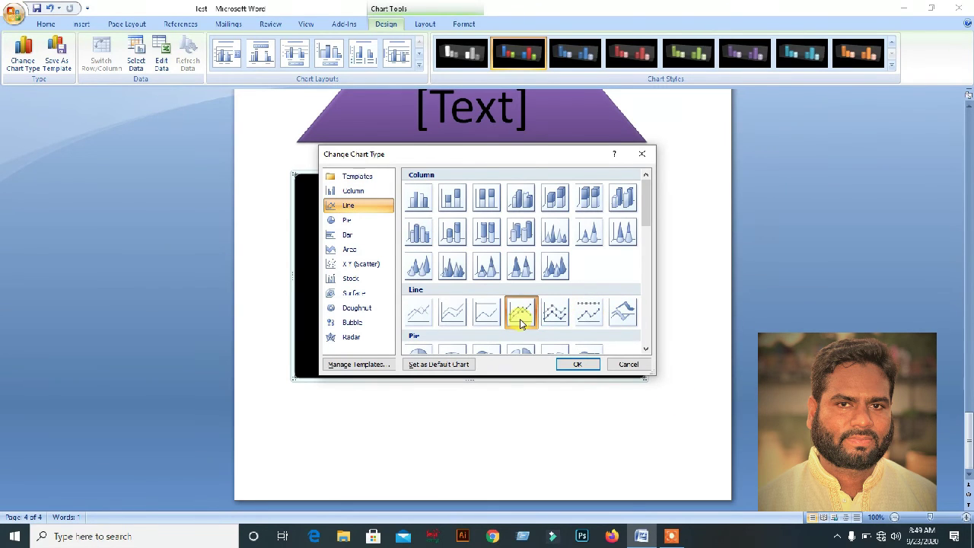
{"action": "left_click", "coordinate": [580, 363]}
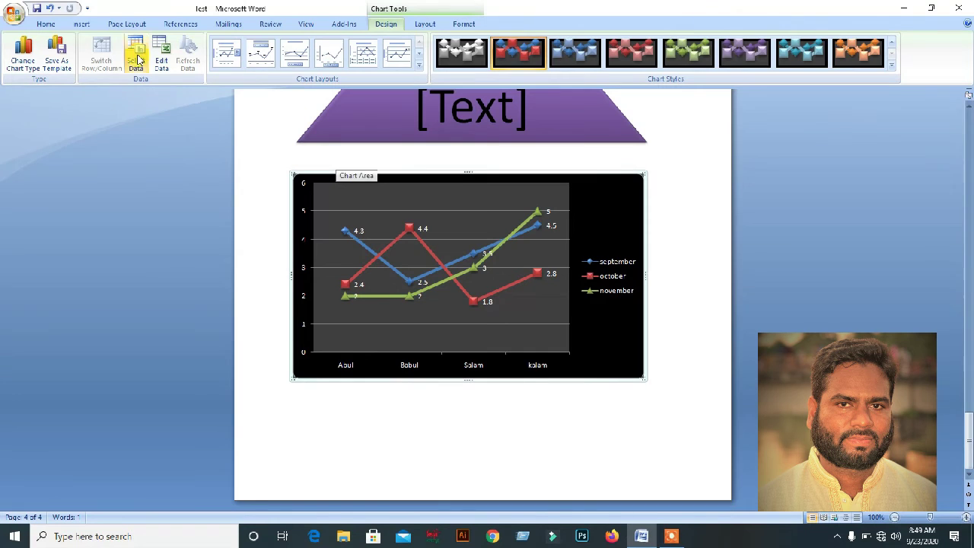
Change the chart to the last 3-D horizontal bar subtype.
{"action": "left_click", "coordinate": [31, 49]}
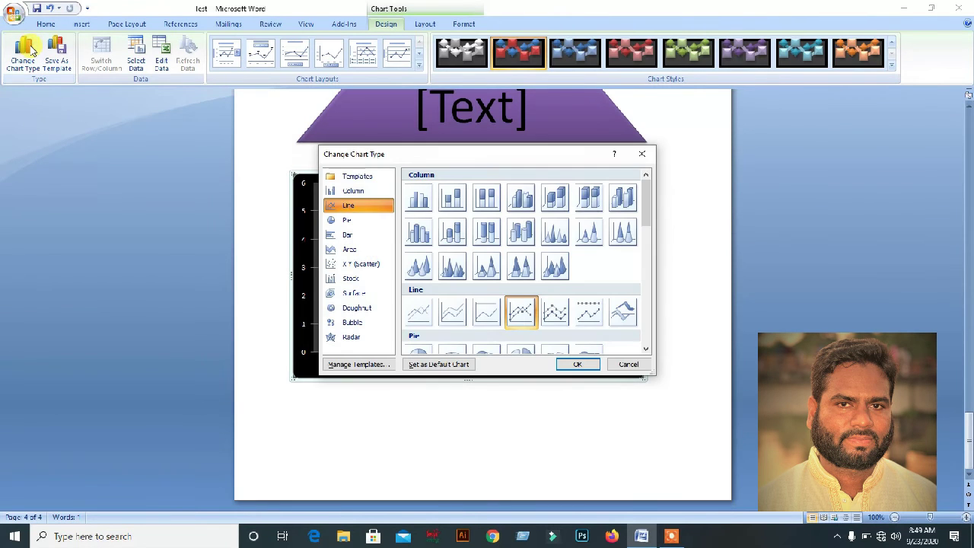
{"action": "left_click", "coordinate": [350, 235]}
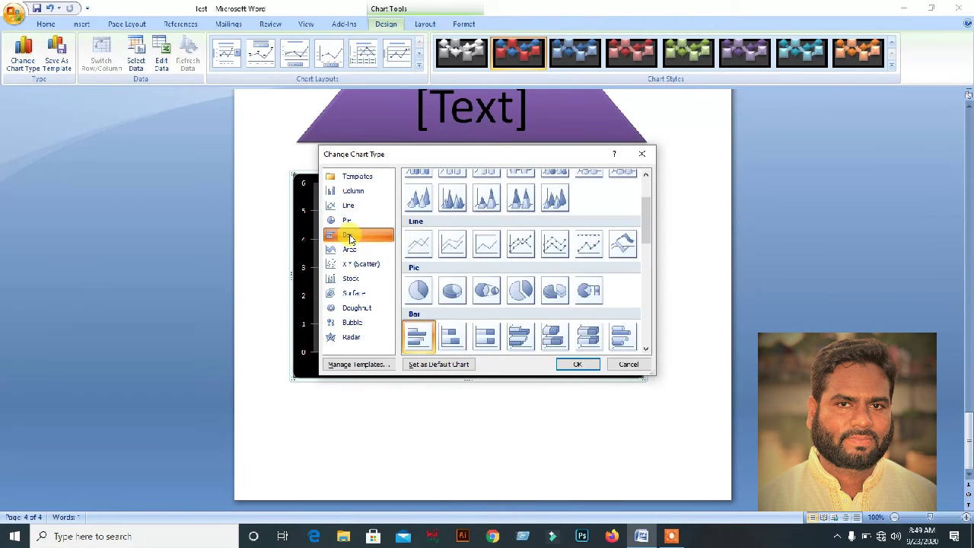
{"action": "scroll", "coordinate": [445, 320], "scroll_direction": "down", "scroll_amount": 3}
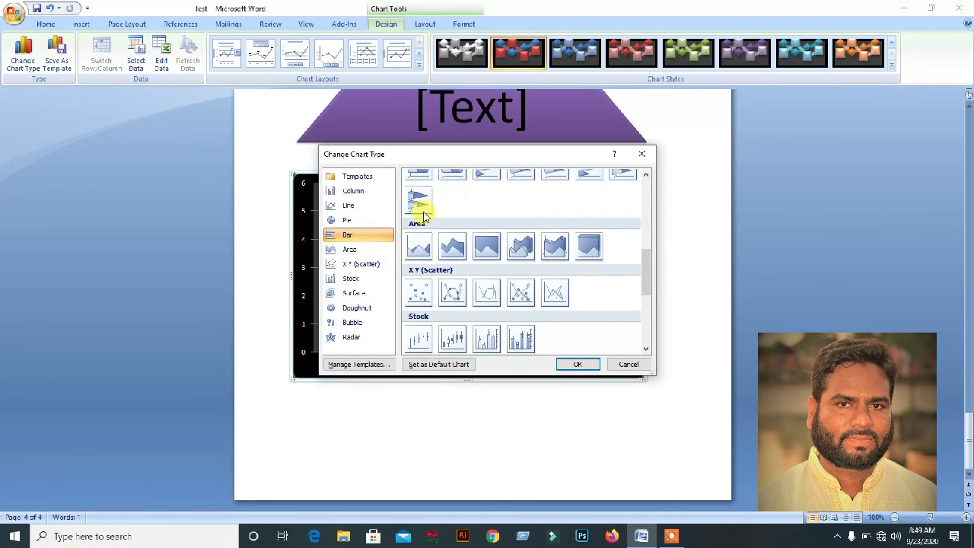
{"action": "scroll", "coordinate": [424, 217], "scroll_direction": "up", "scroll_amount": 3}
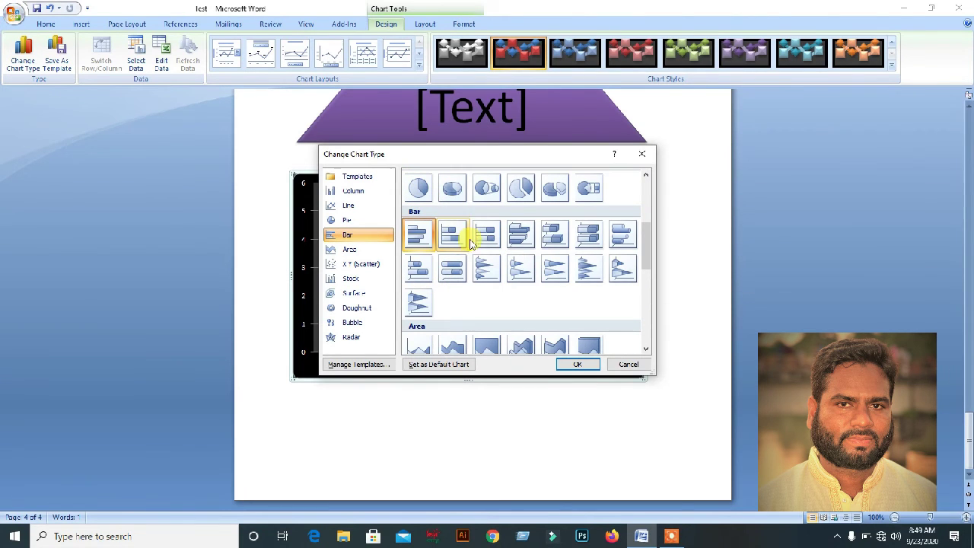
{"action": "left_click", "coordinate": [624, 234]}
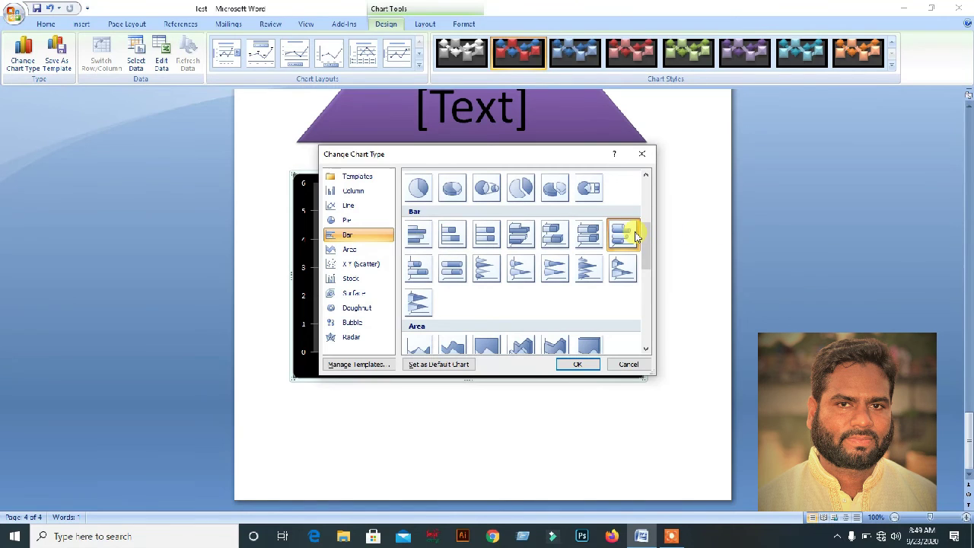
{"action": "left_click", "coordinate": [576, 364]}
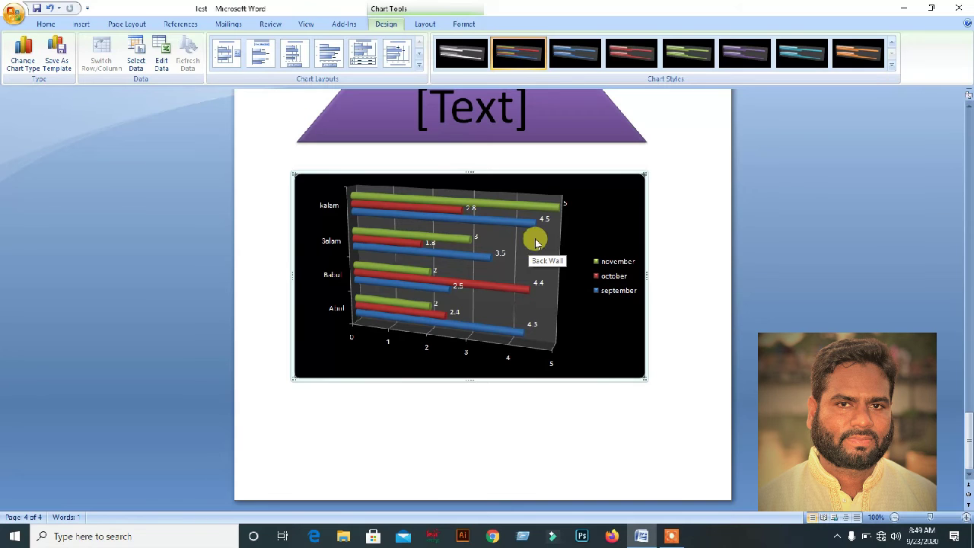
{"action": "scroll", "coordinate": [525, 305], "scroll_direction": "up", "scroll_amount": 1}
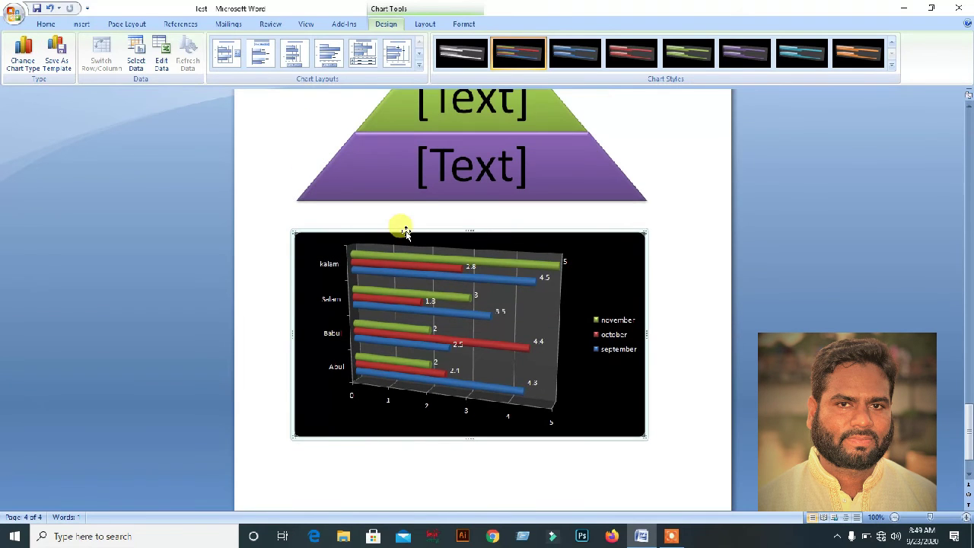
{"action": "scroll", "coordinate": [406, 232], "scroll_direction": "up", "scroll_amount": 1}
{"action": "scroll", "coordinate": [89, 60], "scroll_direction": "down", "scroll_amount": 2}
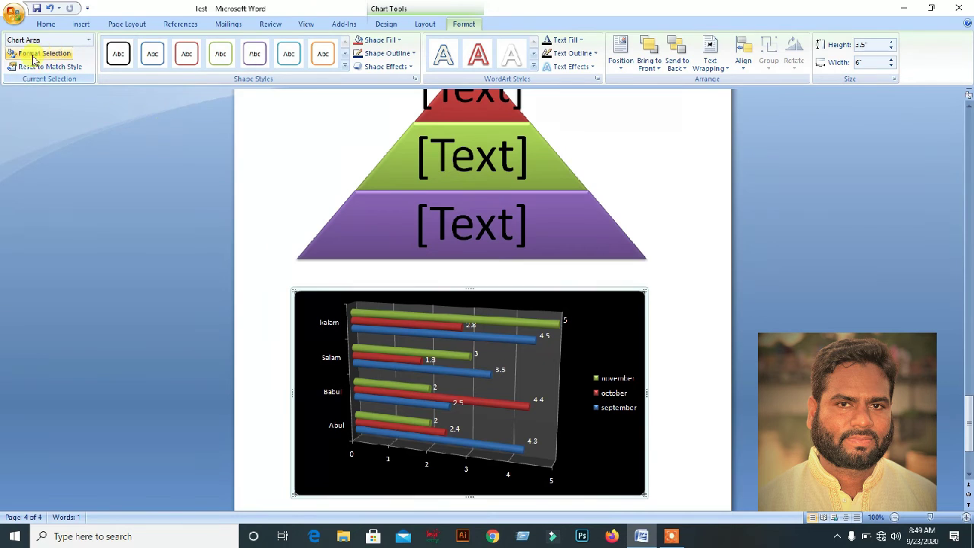
{"action": "scroll", "coordinate": [208, 126], "scroll_direction": "up", "scroll_amount": 1}
{"action": "scroll", "coordinate": [327, 286], "scroll_direction": "down", "scroll_amount": 3}
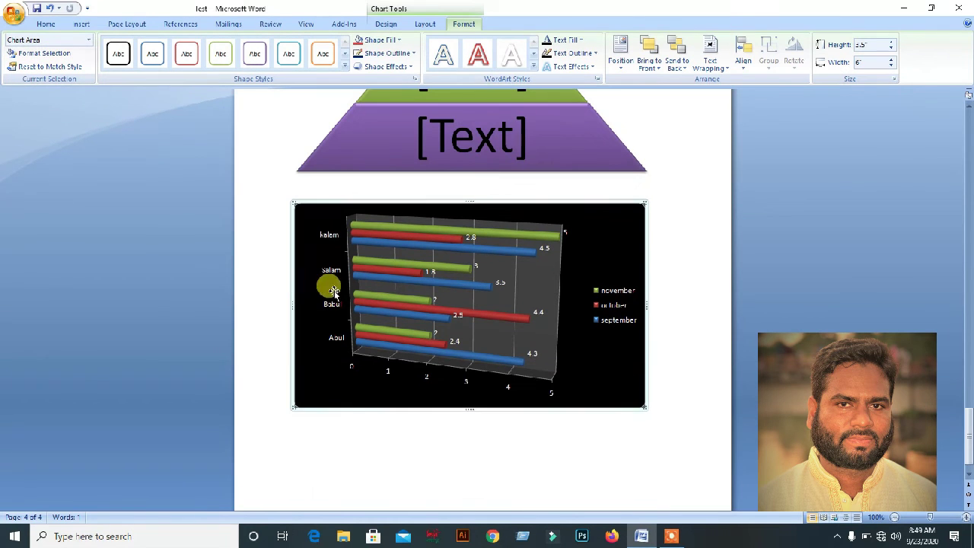
Reopen Change Chart Type and browse the Pie chart options.
{"action": "left_click", "coordinate": [76, 24]}
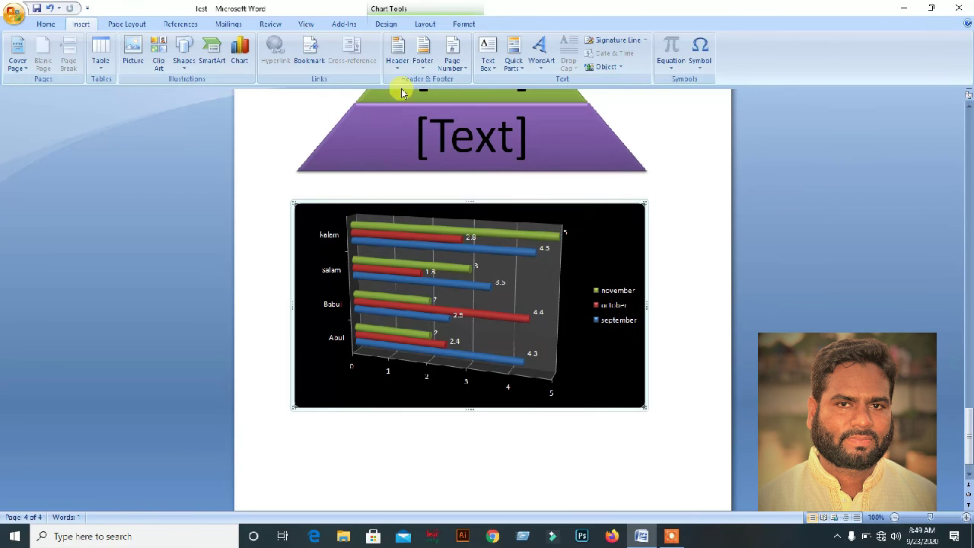
{"action": "left_click", "coordinate": [429, 13]}
{"action": "left_click", "coordinate": [24, 66]}
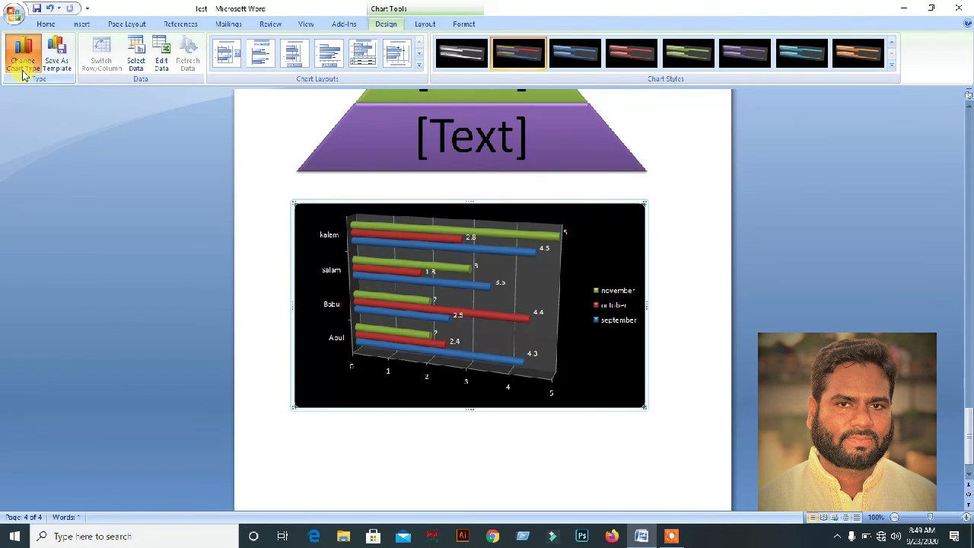
{"action": "left_click", "coordinate": [356, 222]}
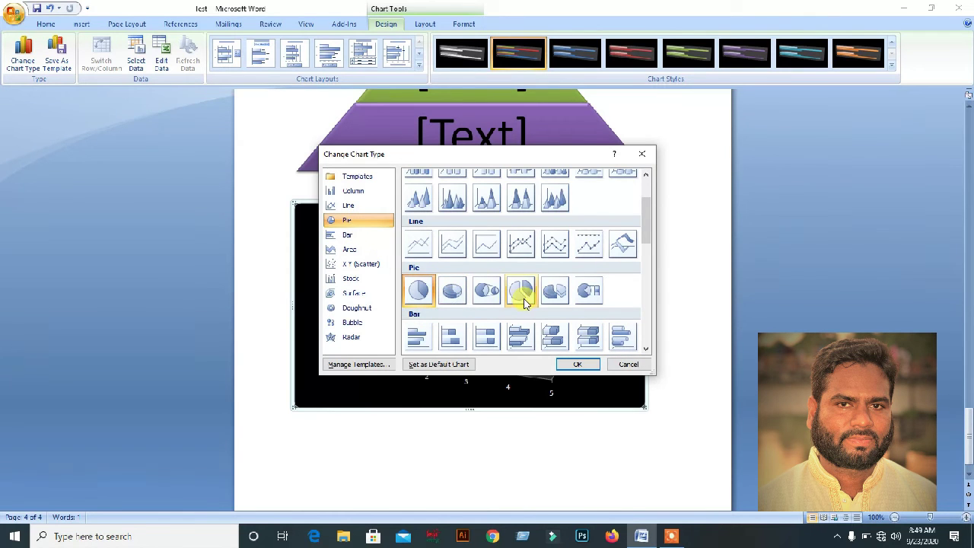
Apply the exploded 3-D pie subtype to the chart.
{"action": "left_click", "coordinate": [555, 291]}
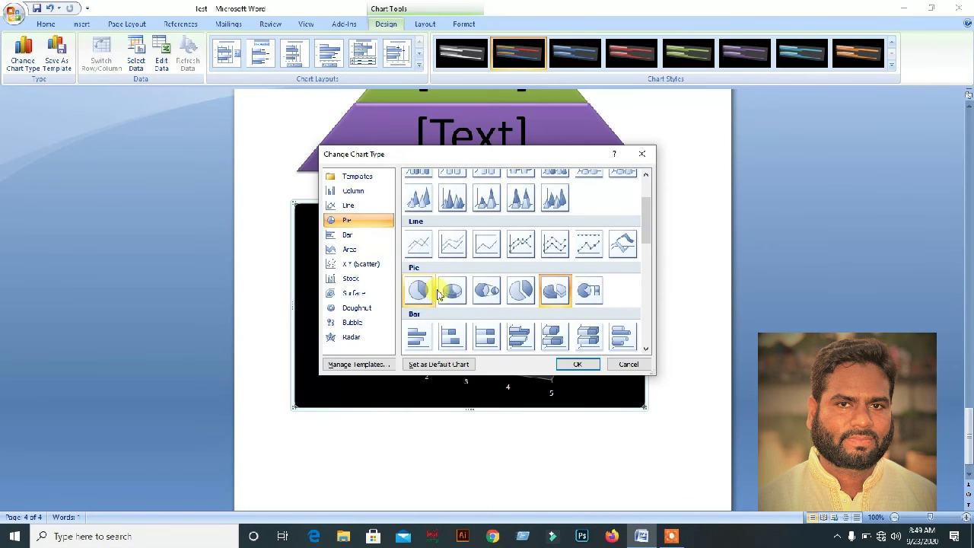
{"action": "left_click", "coordinate": [575, 365]}
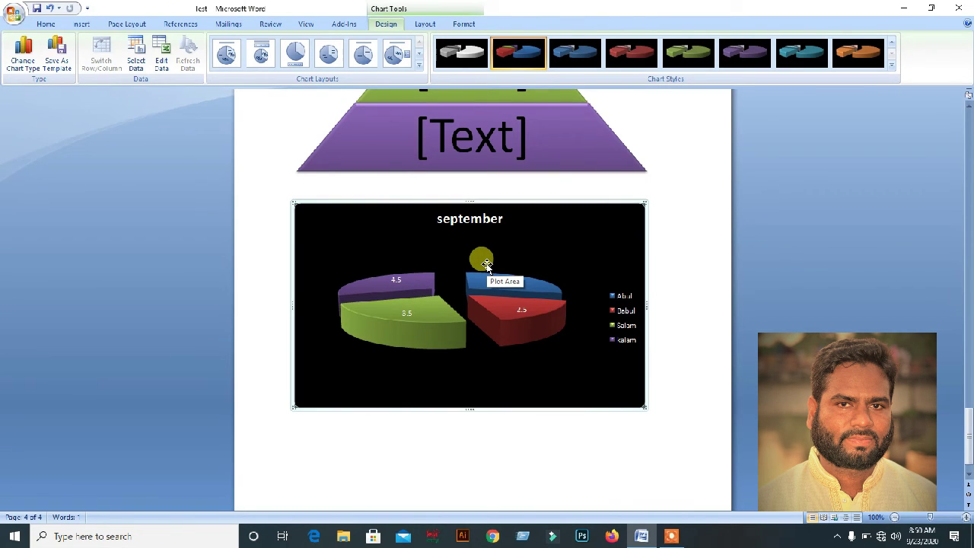
Cancel the SmartArt gallery, click below the pie chart and scroll to the blank page.
{"action": "left_click", "coordinate": [79, 24]}
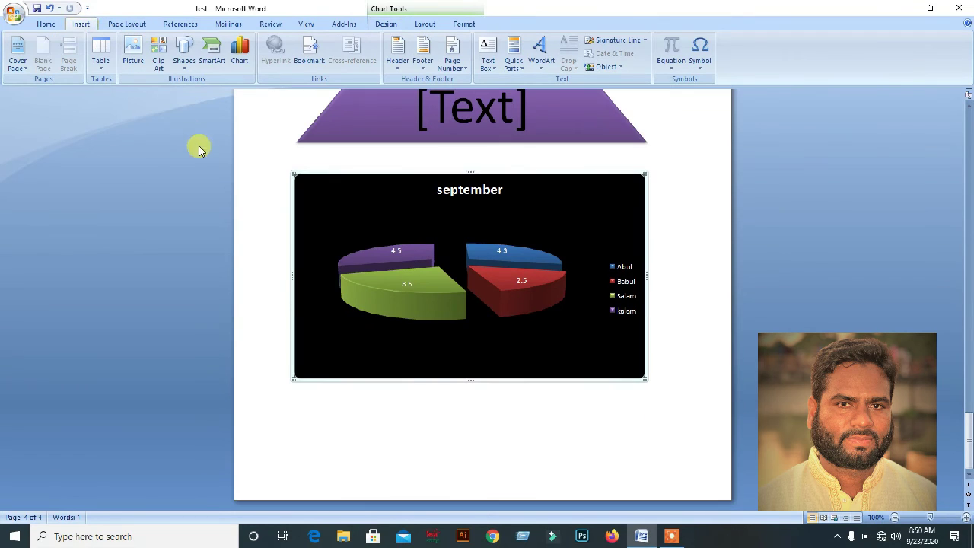
{"action": "left_click", "coordinate": [214, 67]}
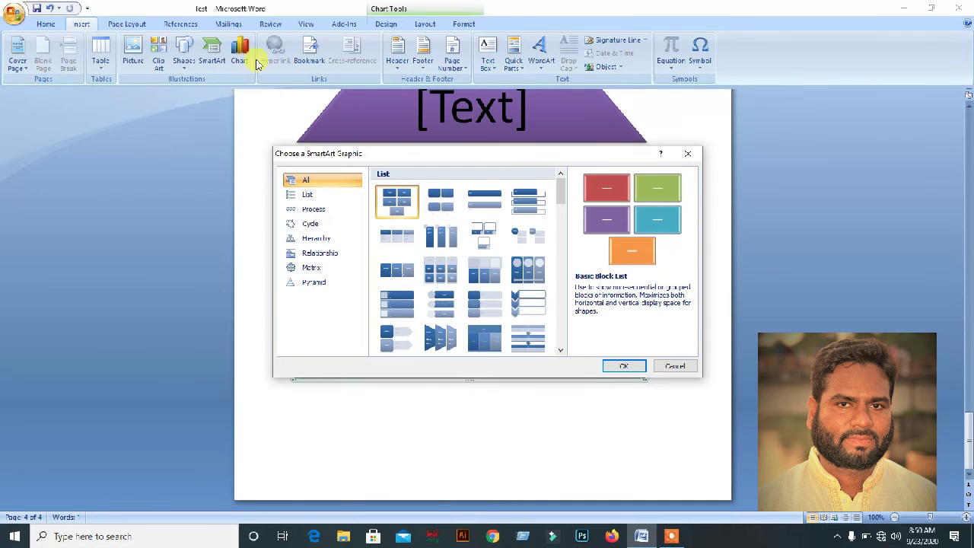
{"action": "left_click", "coordinate": [688, 153]}
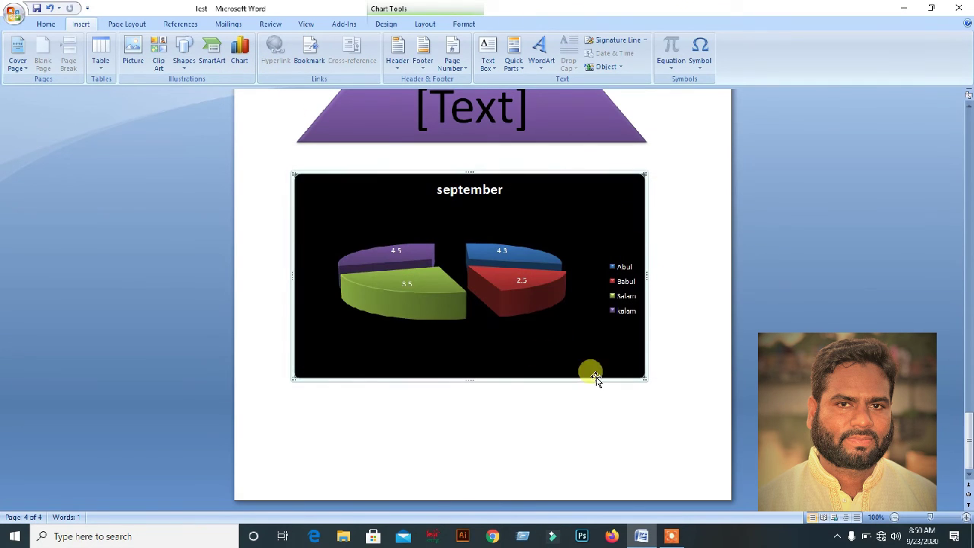
{"action": "left_click", "coordinate": [377, 401]}
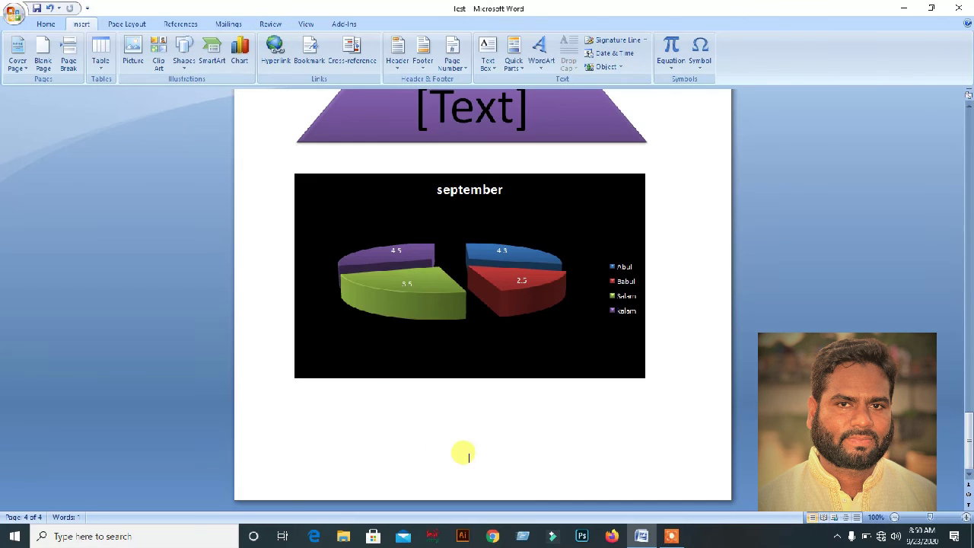
{"action": "scroll", "coordinate": [329, 268], "scroll_direction": "down", "scroll_amount": 5}
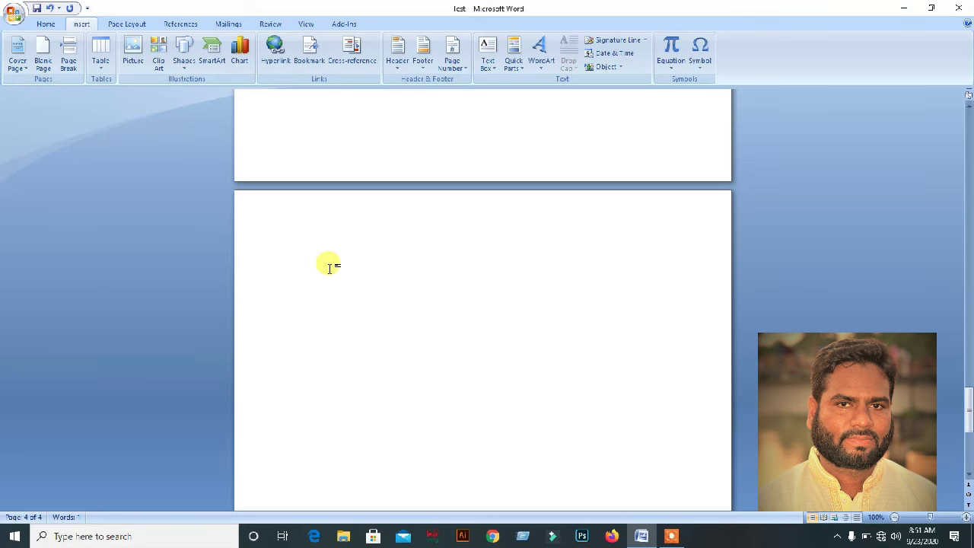
Type 'Dream touch' and hyperlink it to somaseba ad.pdf on the Desktop.
{"action": "type", "text": "dr"}
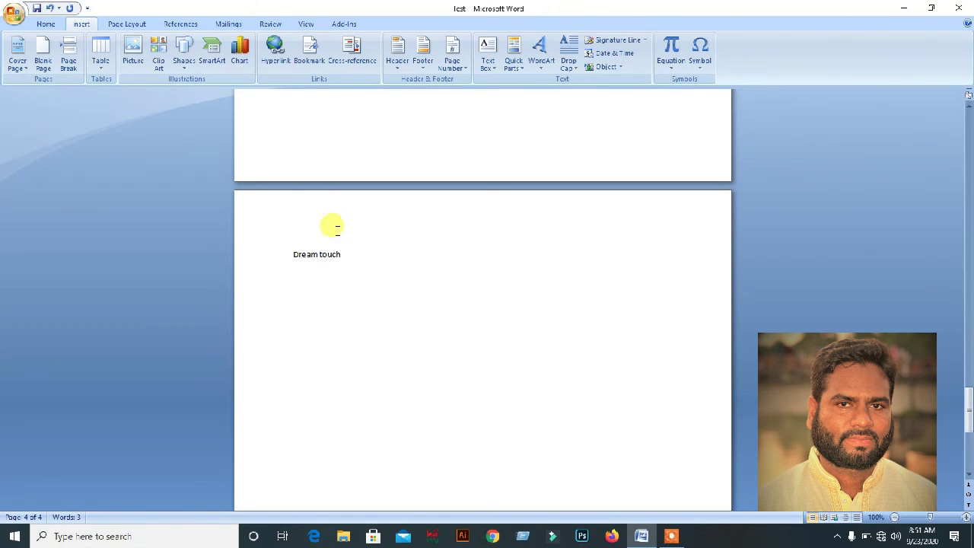
{"action": "left_click_drag", "start_coordinate": [348, 255], "coordinate": [275, 259]}
{"action": "left_click", "coordinate": [275, 55]}
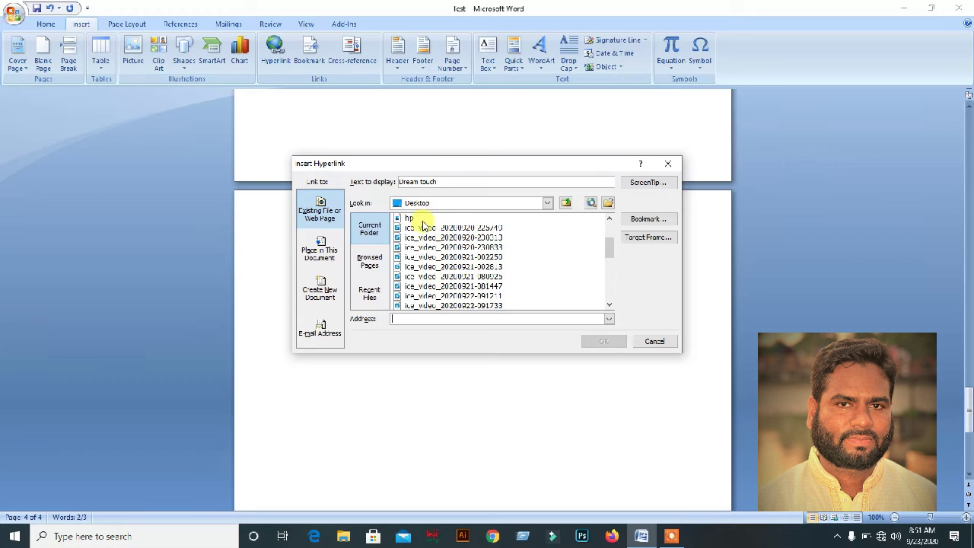
{"action": "scroll", "coordinate": [445, 248], "scroll_direction": "down", "scroll_amount": 5}
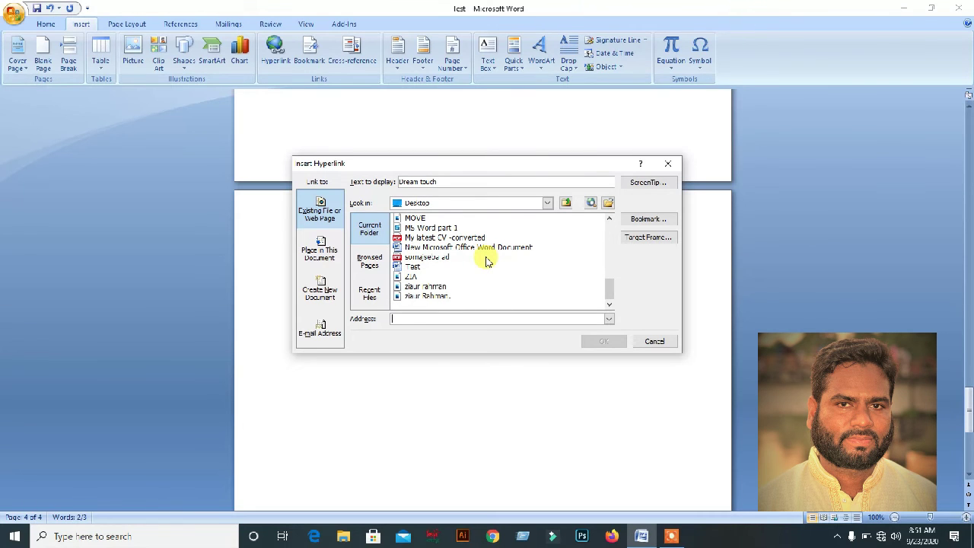
{"action": "left_click", "coordinate": [437, 260]}
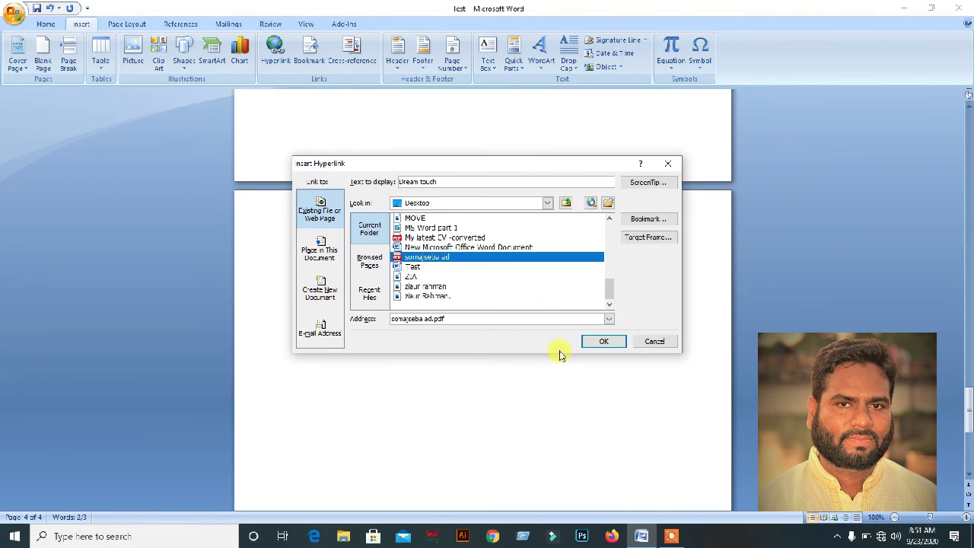
{"action": "left_click", "coordinate": [598, 340]}
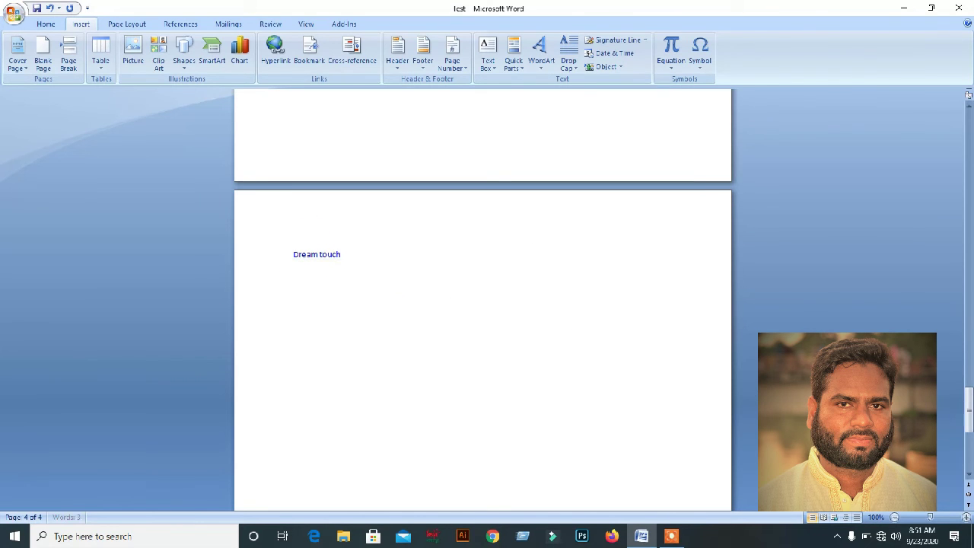
{"action": "left_click_drag", "start_coordinate": [372, 256], "coordinate": [298, 254]}
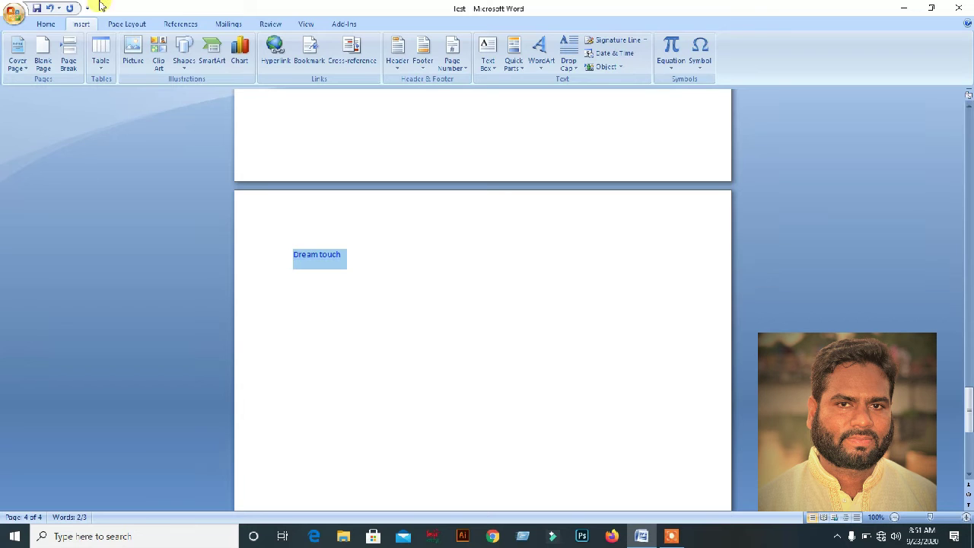
Grow the Dream touch link text to 24 pt.
{"action": "left_click", "coordinate": [45, 23]}
{"action": "left_click", "coordinate": [214, 46]}
{"action": "left_click", "coordinate": [214, 46]}
{"action": "left_click", "coordinate": [213, 46]}
{"action": "left_click", "coordinate": [214, 46]}
{"action": "left_click", "coordinate": [214, 46]}
{"action": "left_click", "coordinate": [214, 46]}
{"action": "left_click", "coordinate": [214, 46]}
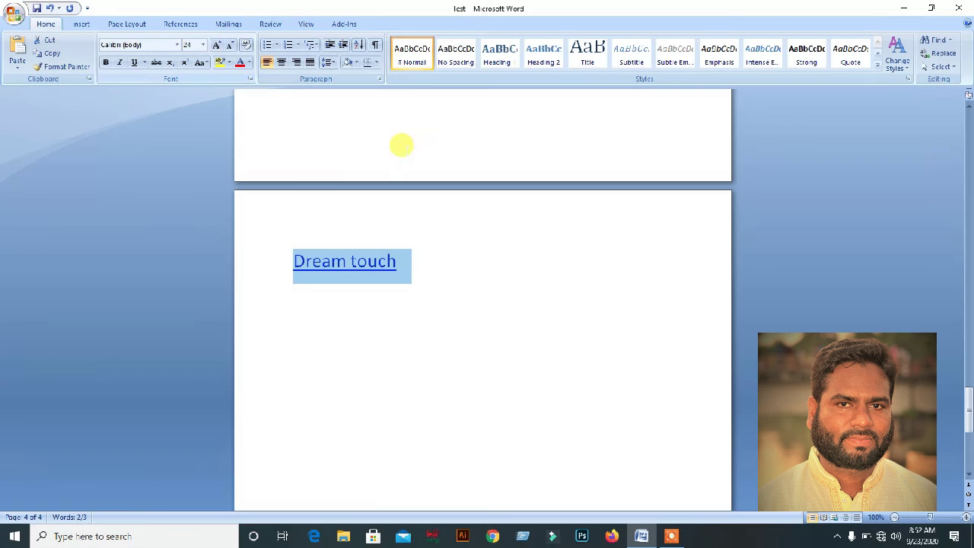
Follow the Dream touch link and confirm opening the linked PDF.
{"action": "left_click", "coordinate": [423, 263]}
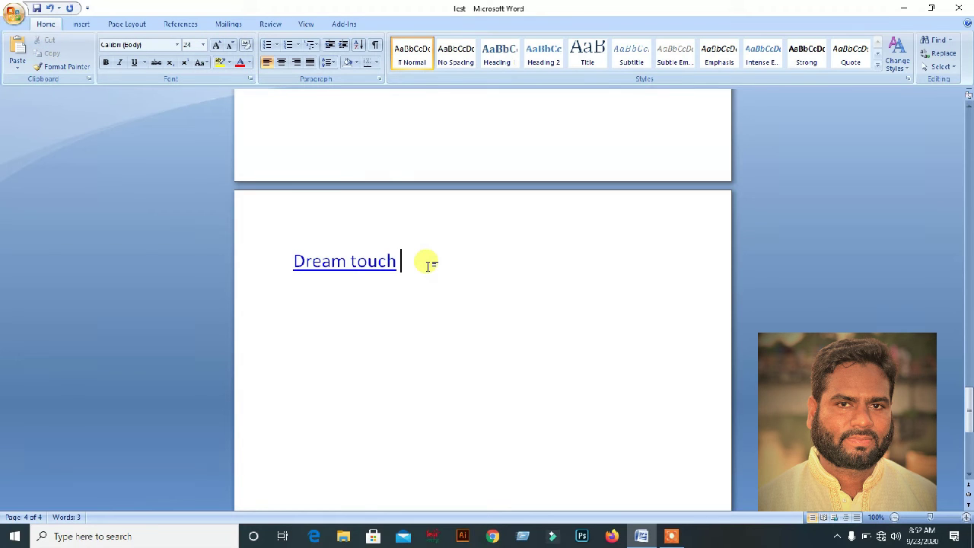
{"action": "left_click", "coordinate": [347, 266], "text": "ctrl"}
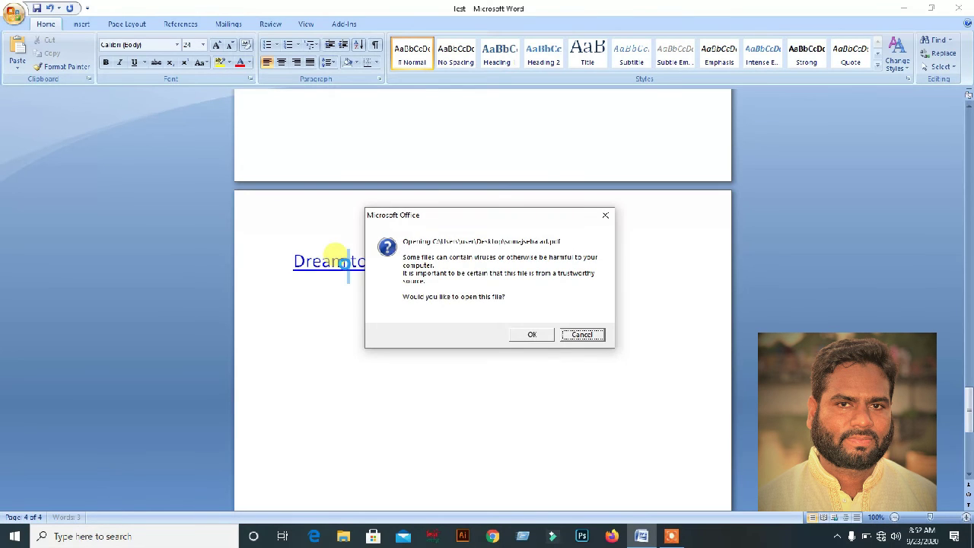
{"action": "left_click", "coordinate": [533, 336]}
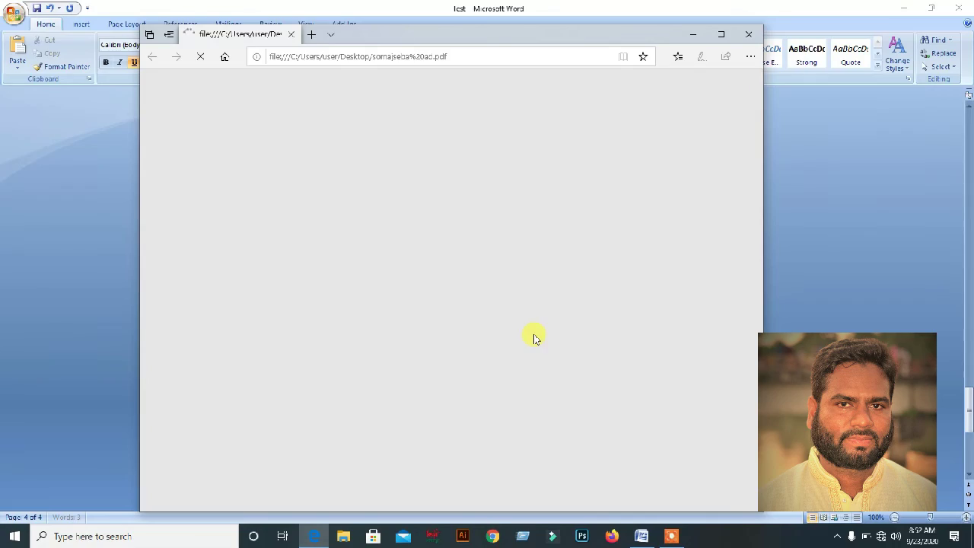
Scroll through the job advertisement PDF in Edge, then close the Edge window.
{"action": "scroll", "coordinate": [535, 338], "scroll_direction": "down", "scroll_amount": 20}
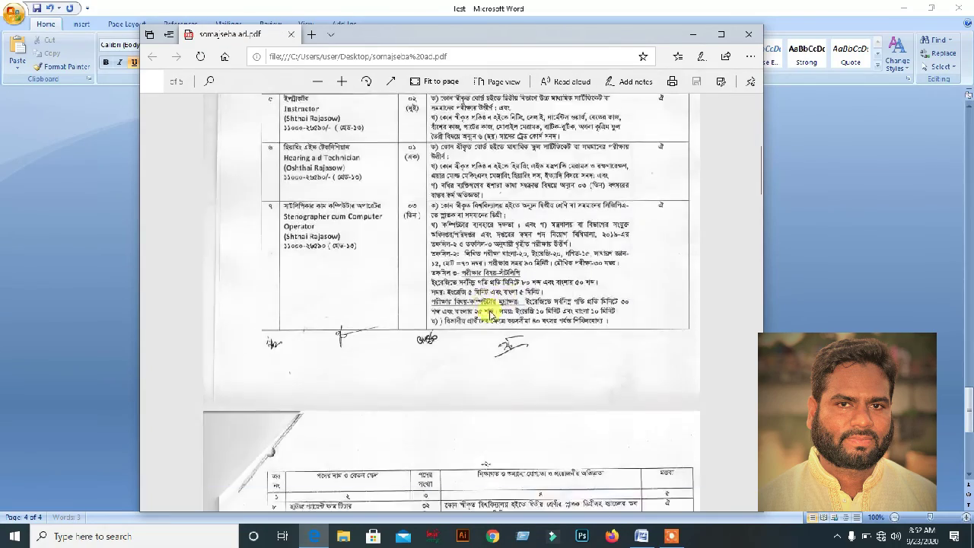
{"action": "scroll", "coordinate": [502, 294], "scroll_direction": "down", "scroll_amount": 20}
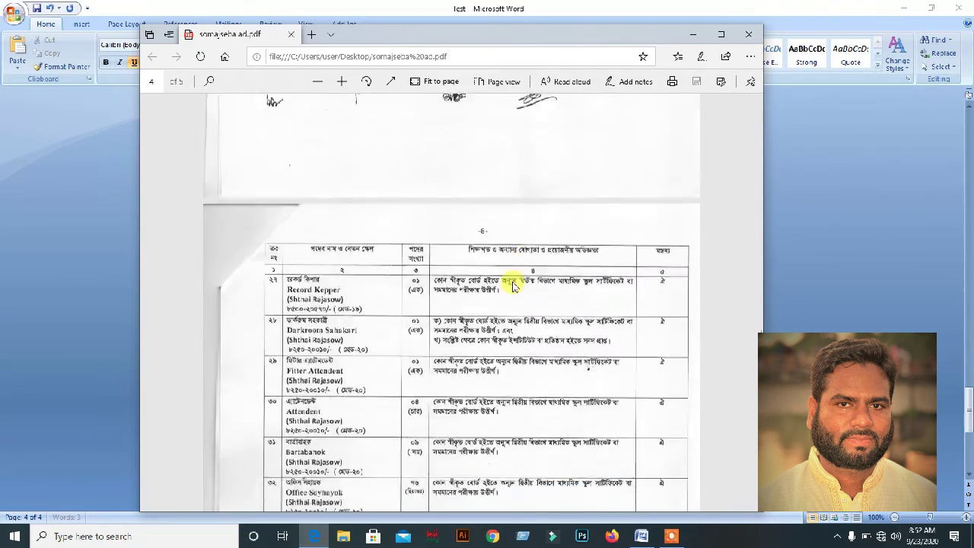
{"action": "scroll", "coordinate": [524, 285], "scroll_direction": "up", "scroll_amount": 4}
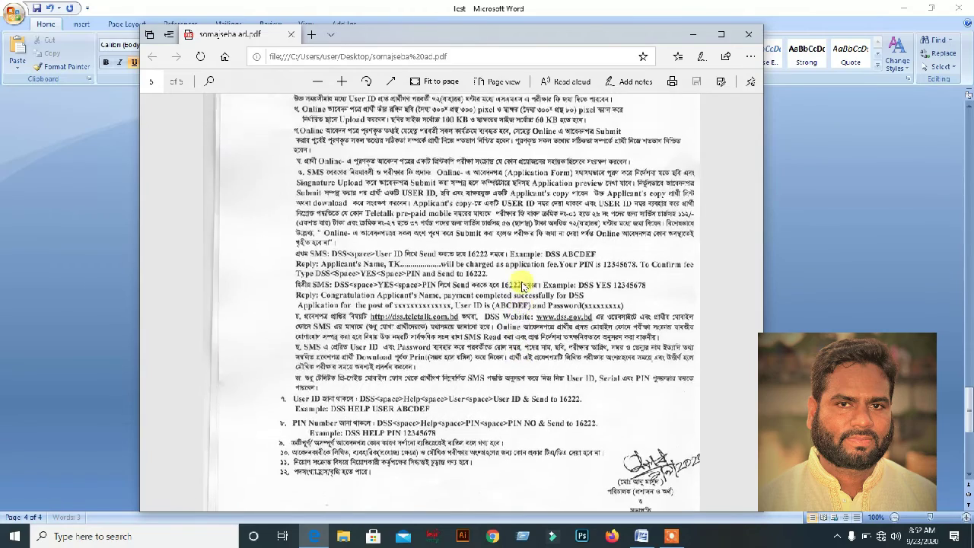
{"action": "left_click", "coordinate": [745, 36]}
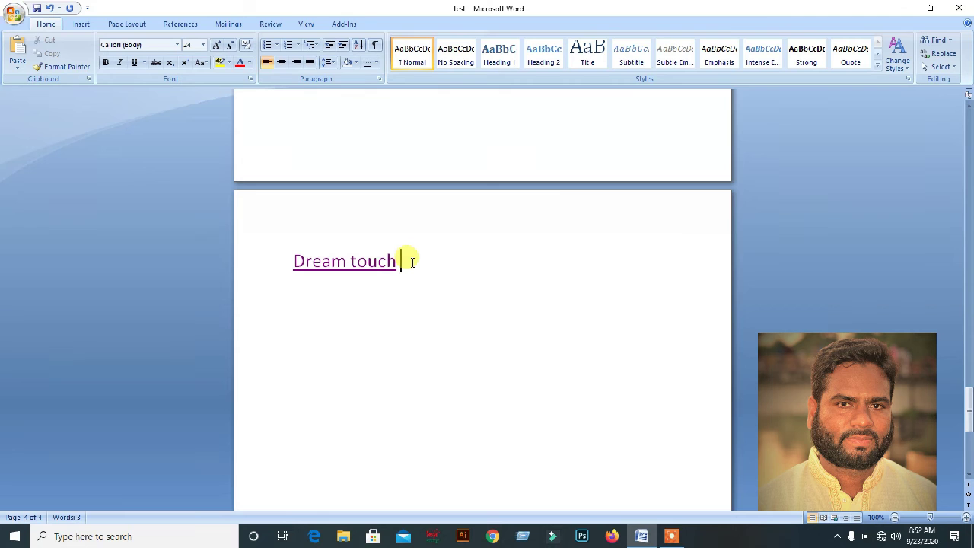
Remove the hyperlink from 'Dream touch' so it becomes plain black text.
{"action": "key", "text": "Return"}
{"action": "left_click", "coordinate": [330, 260]}
{"action": "right_click", "coordinate": [331, 260]}
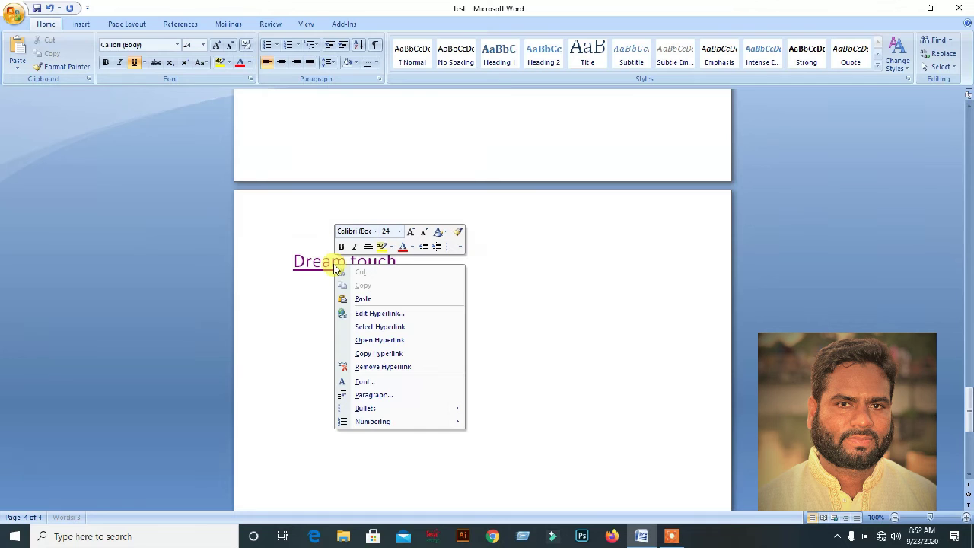
{"action": "left_click", "coordinate": [395, 368]}
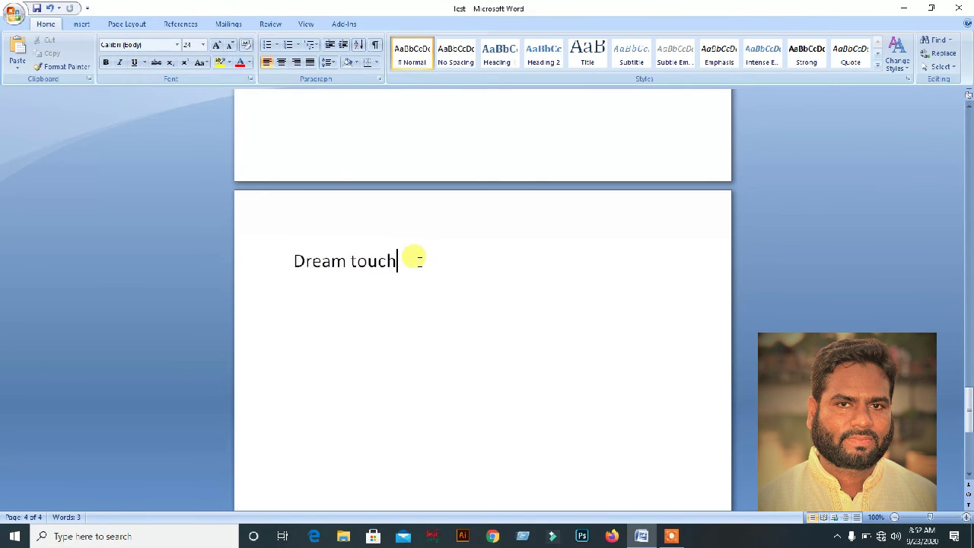
{"action": "key", "text": "Return"}
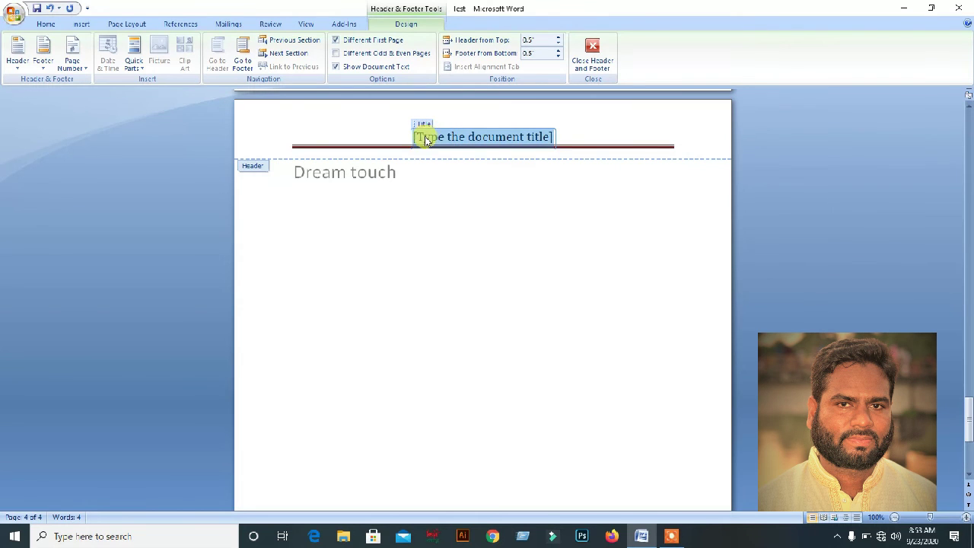
Enter 'Education power' in the header's Title placeholder and return to the body.
{"action": "scroll", "coordinate": [491, 199], "scroll_direction": "down", "scroll_amount": 3}
{"action": "scroll", "coordinate": [491, 212], "scroll_direction": "up", "scroll_amount": 4}
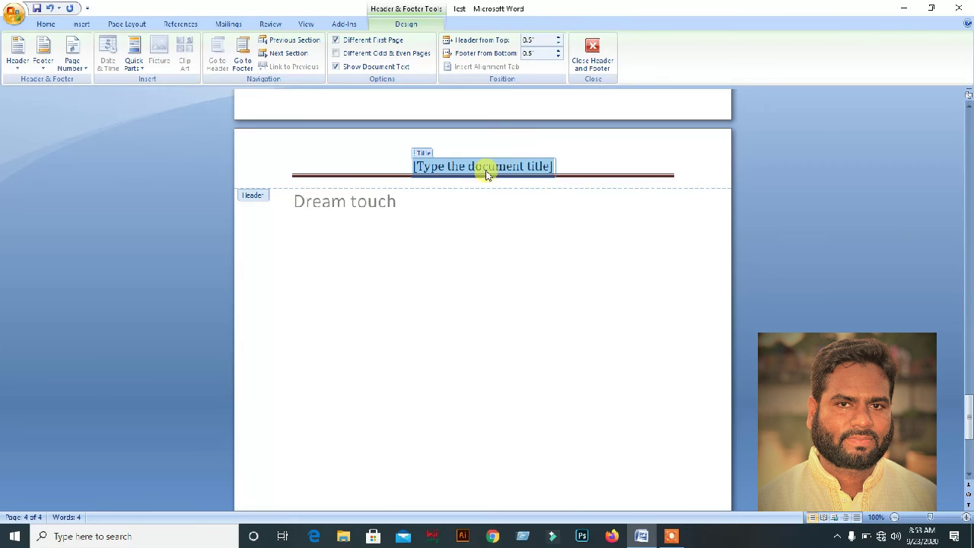
{"action": "scroll", "coordinate": [453, 297], "scroll_direction": "down", "scroll_amount": 1}
{"action": "scroll", "coordinate": [468, 236], "scroll_direction": "up", "scroll_amount": 5}
{"action": "scroll", "coordinate": [470, 299], "scroll_direction": "down", "scroll_amount": 5}
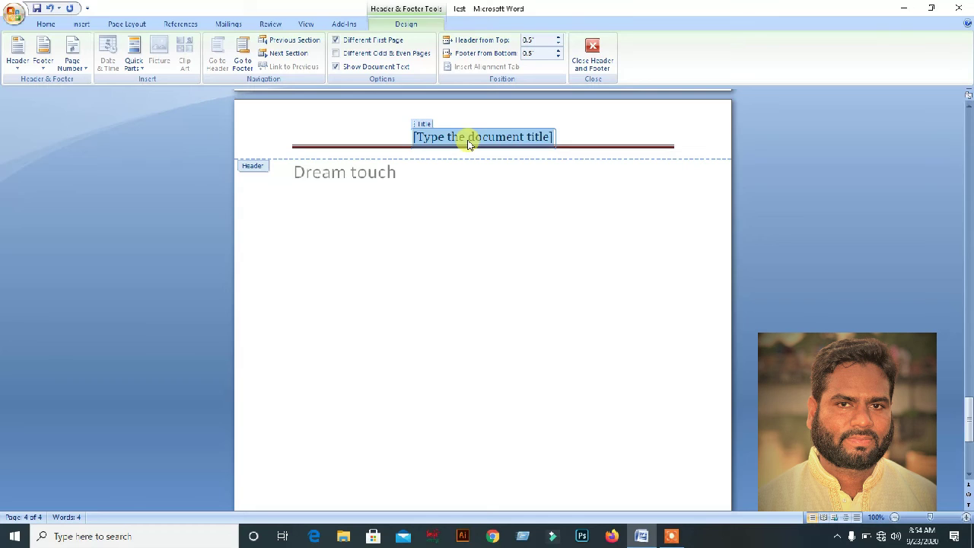
{"action": "type", "text": "edu"}
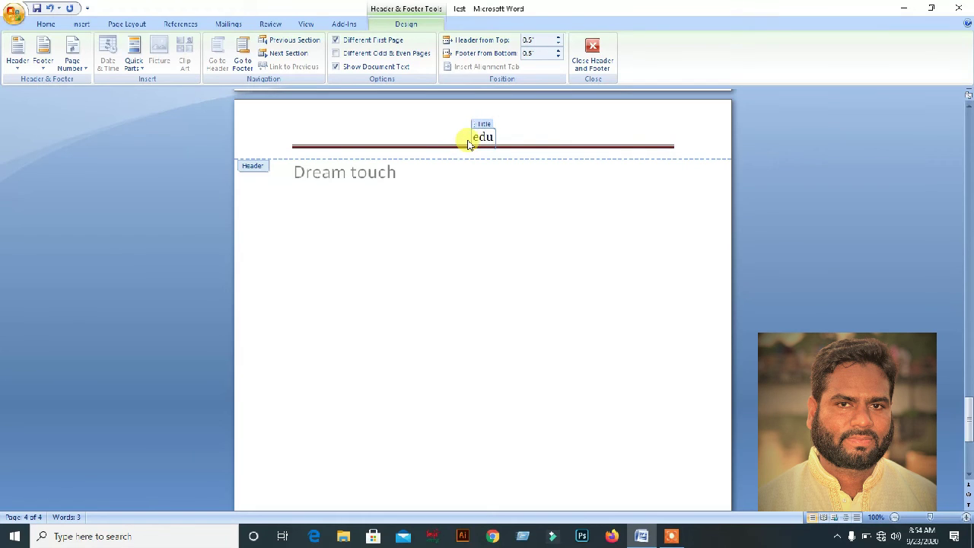
{"action": "type", "text": "cation"}
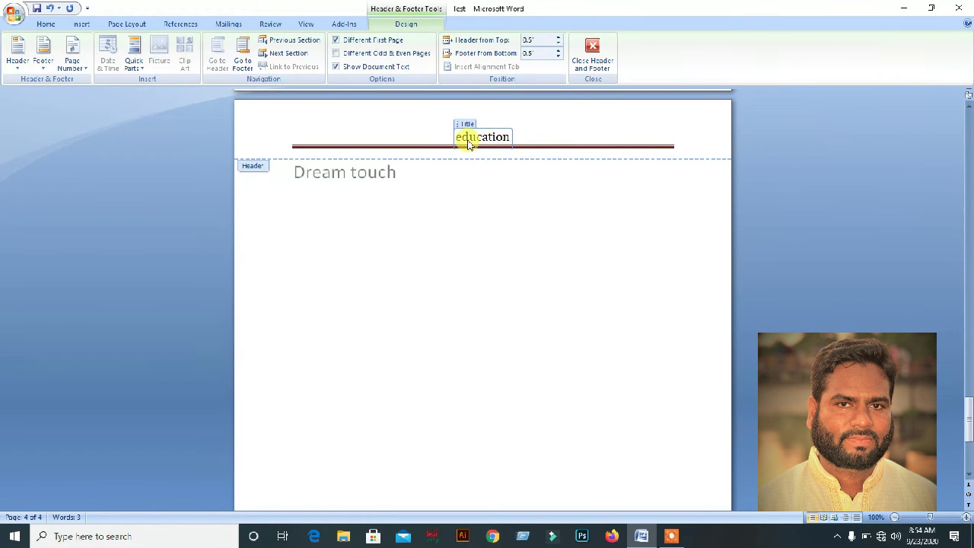
{"action": "type", "text": " powre"}
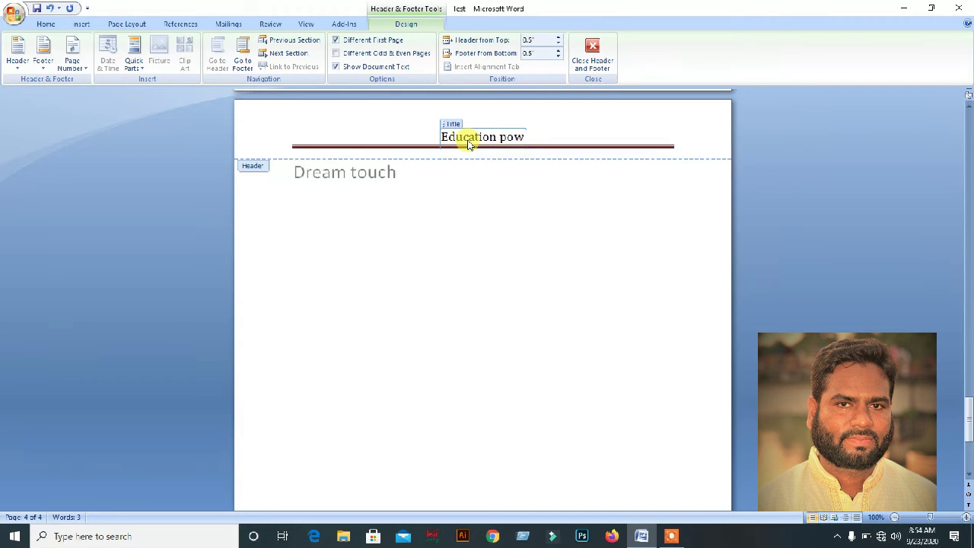
{"action": "key", "text": "BackSpace"}
{"action": "key", "text": "BackSpace"}
{"action": "type", "text": "er"}
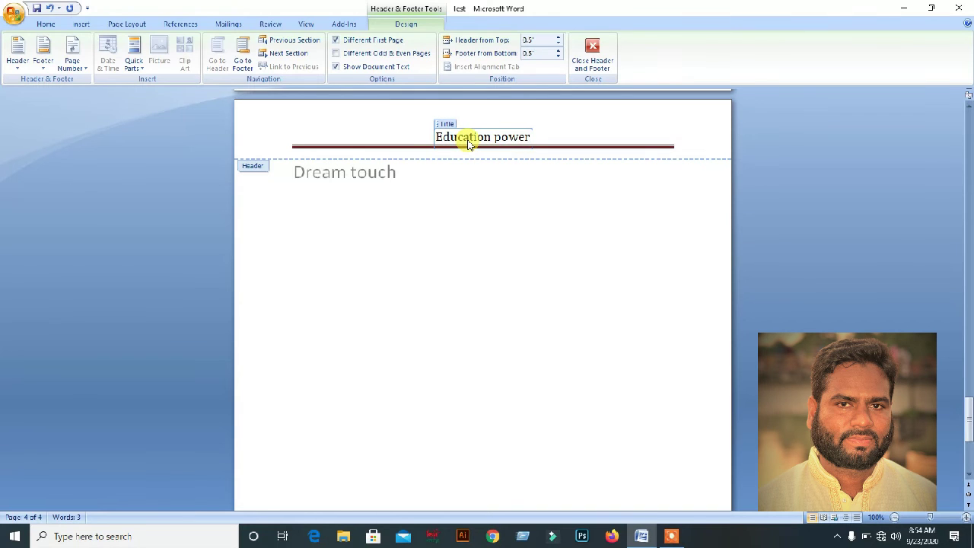
{"action": "double_click", "coordinate": [462, 228]}
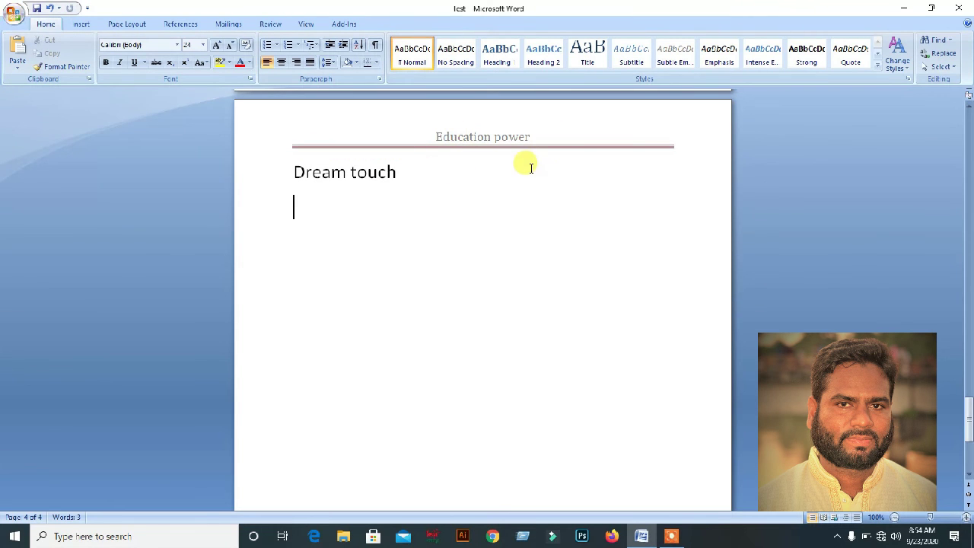
Insert the Alphabet footer design from the Footer gallery.
{"action": "scroll", "coordinate": [341, 286], "scroll_direction": "down", "scroll_amount": 3}
{"action": "scroll", "coordinate": [343, 288], "scroll_direction": "up", "scroll_amount": 15}
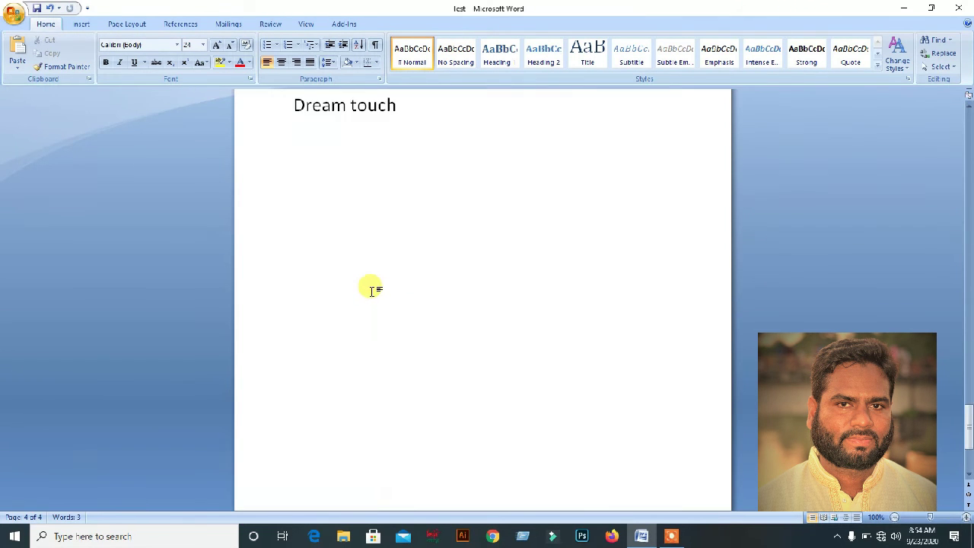
{"action": "scroll", "coordinate": [371, 291], "scroll_direction": "up", "scroll_amount": 3}
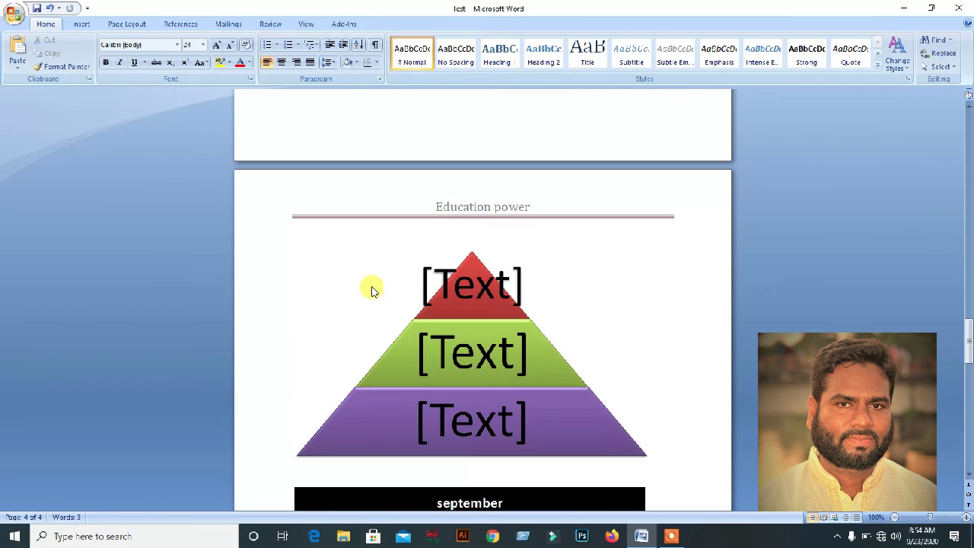
{"action": "scroll", "coordinate": [483, 228], "scroll_direction": "down", "scroll_amount": 10}
{"action": "scroll", "coordinate": [482, 228], "scroll_direction": "up", "scroll_amount": 4}
{"action": "scroll", "coordinate": [487, 180], "scroll_direction": "up", "scroll_amount": 12}
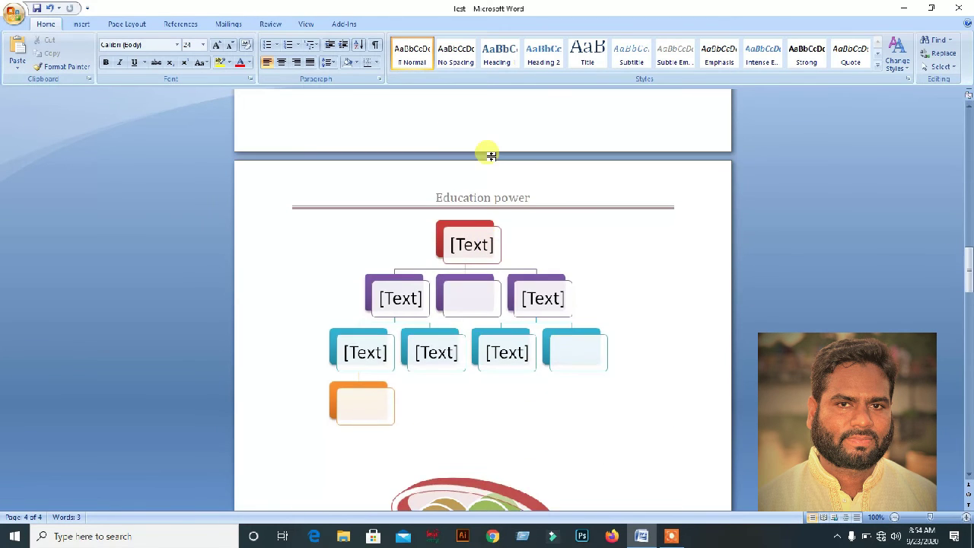
{"action": "scroll", "coordinate": [490, 160], "scroll_direction": "down", "scroll_amount": 15}
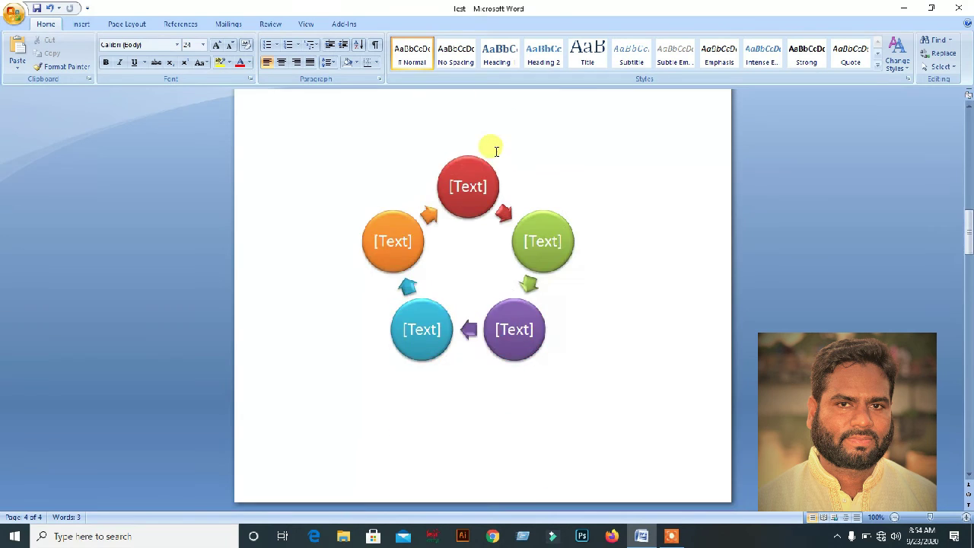
{"action": "scroll", "coordinate": [496, 155], "scroll_direction": "down", "scroll_amount": 12}
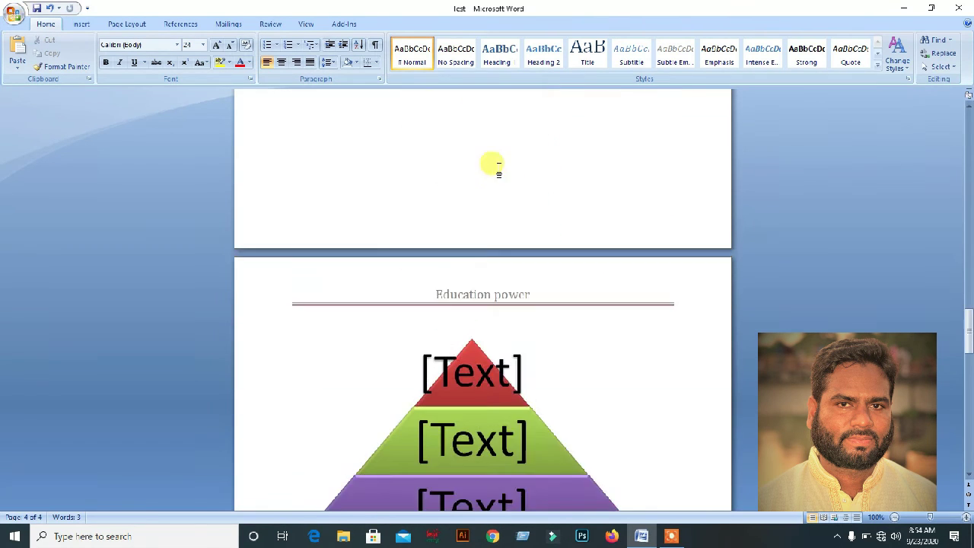
{"action": "scroll", "coordinate": [488, 243], "scroll_direction": "down", "scroll_amount": 8}
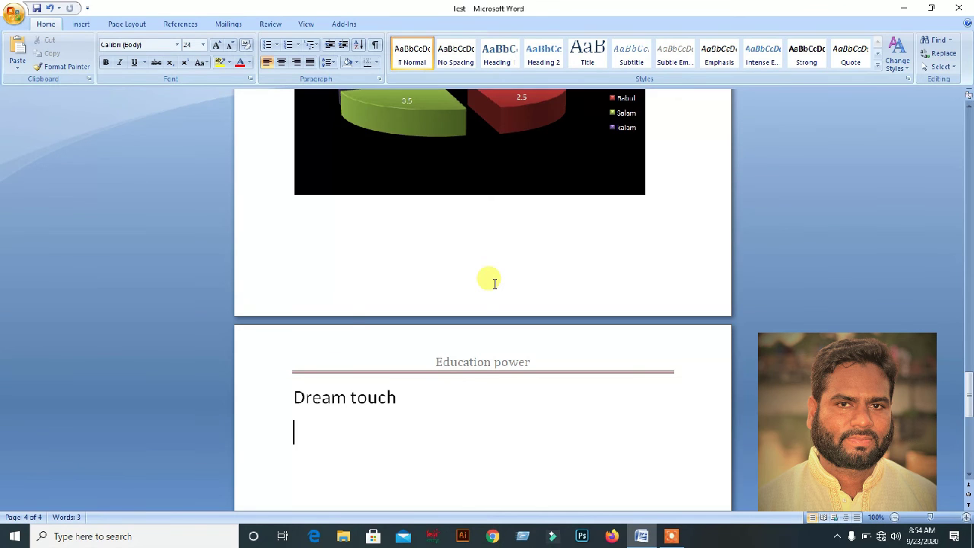
{"action": "scroll", "coordinate": [491, 289], "scroll_direction": "down", "scroll_amount": 2}
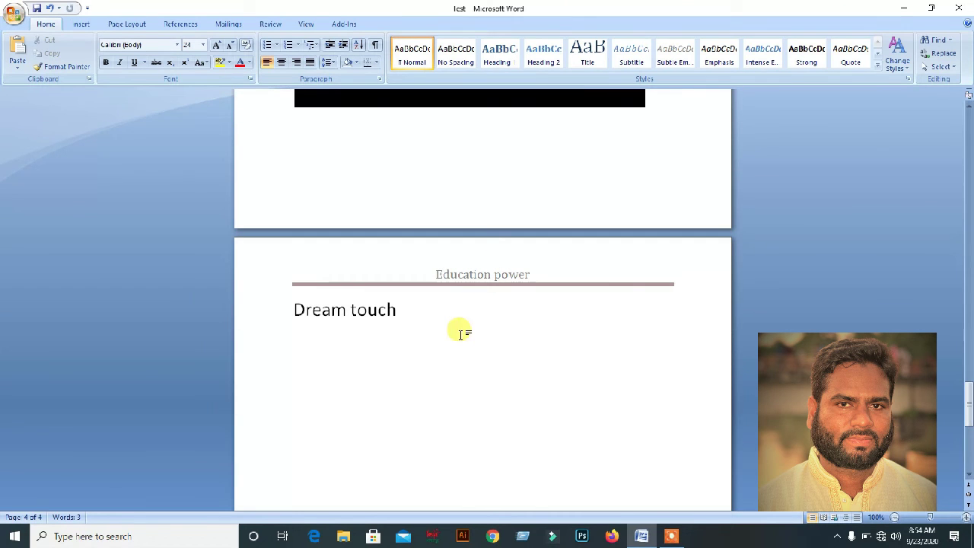
{"action": "left_click", "coordinate": [84, 25]}
{"action": "left_click", "coordinate": [428, 67]}
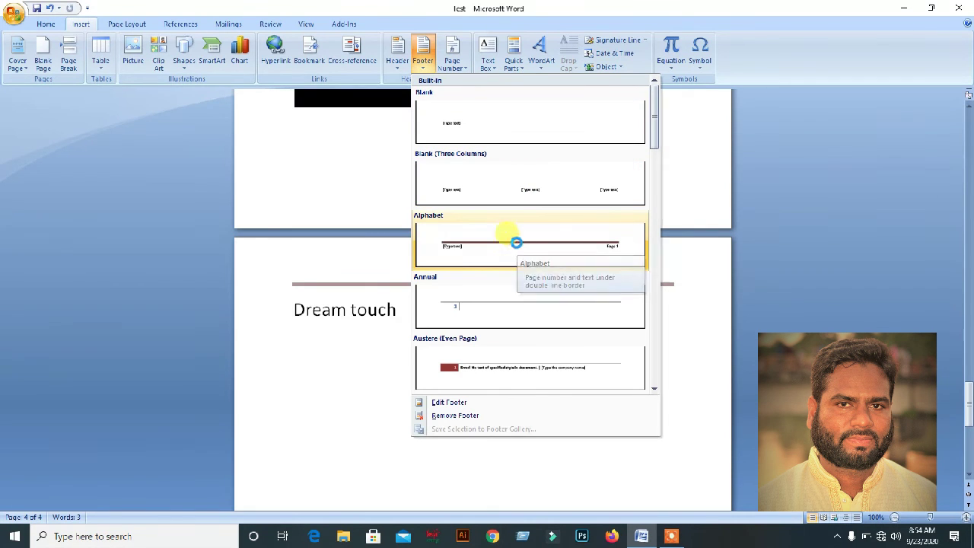
{"action": "left_click", "coordinate": [516, 242]}
Select the footer's [Type text] placeholder.
{"action": "left_click", "coordinate": [336, 453]}
{"action": "left_click", "coordinate": [336, 453]}
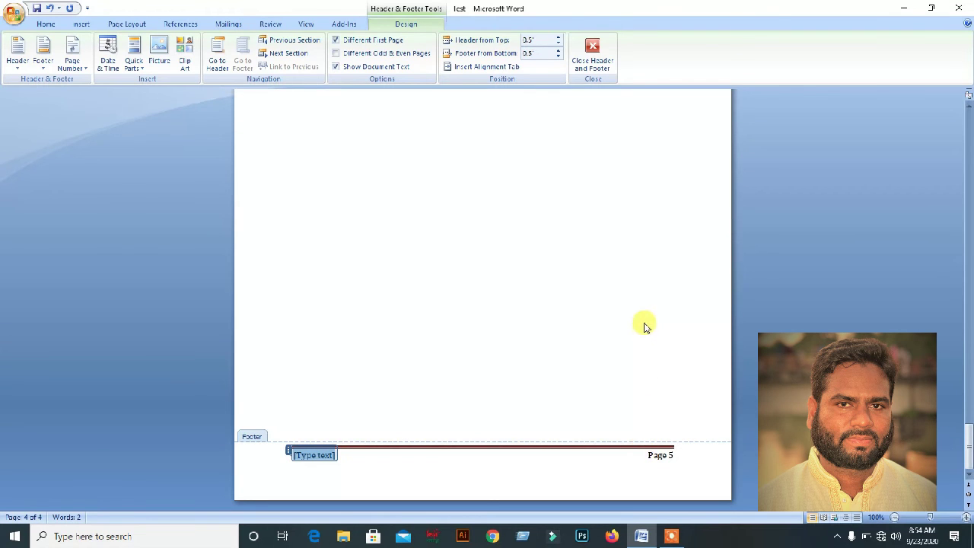
{"action": "scroll", "coordinate": [644, 320], "scroll_direction": "up", "scroll_amount": 10}
{"action": "scroll", "coordinate": [640, 308], "scroll_direction": "up", "scroll_amount": 1}
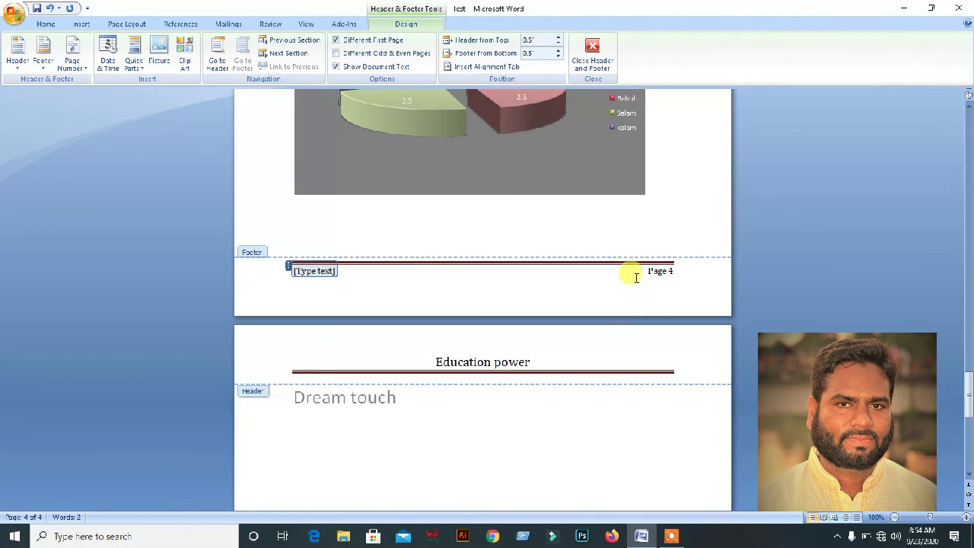
{"action": "scroll", "coordinate": [637, 304], "scroll_direction": "down", "scroll_amount": 13}
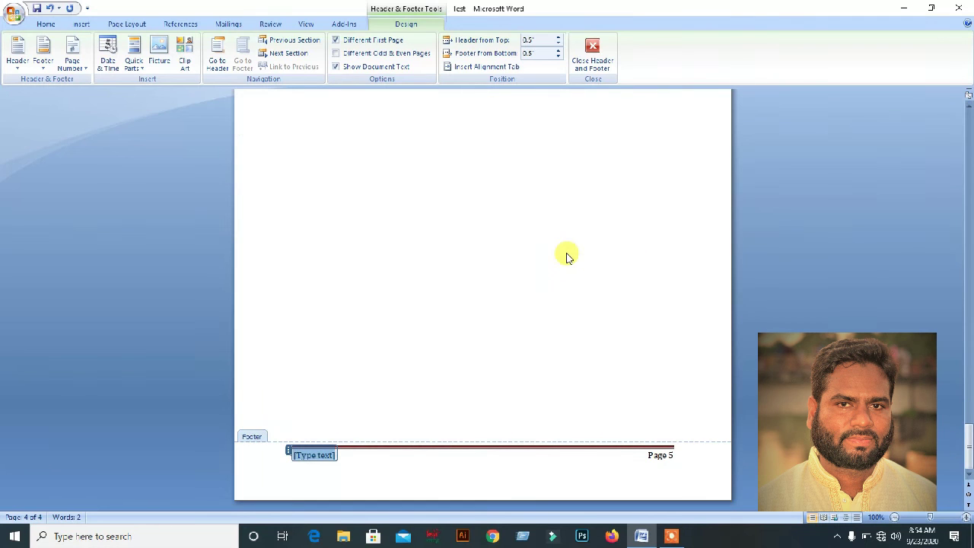
Swap the Alphabet footer for the Blank footer design.
{"action": "double_click", "coordinate": [671, 455]}
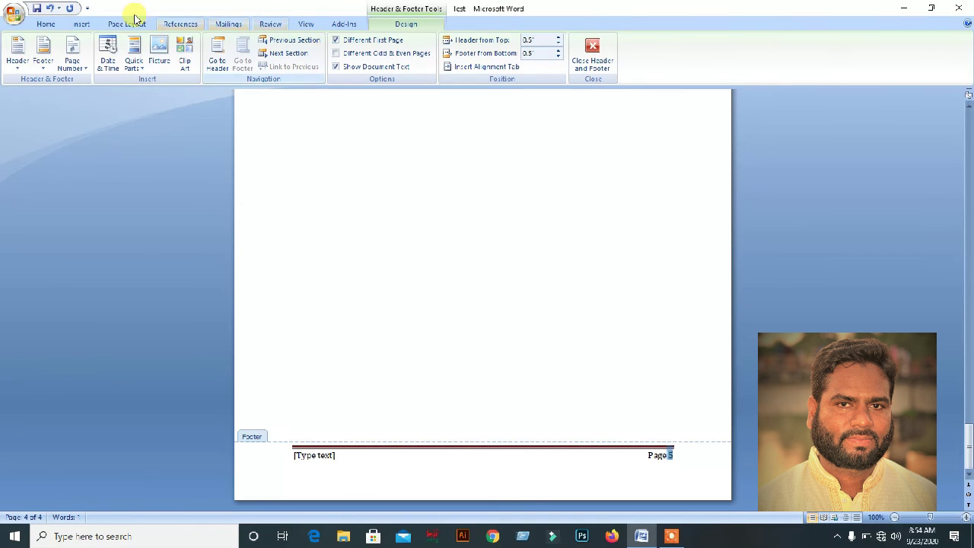
{"action": "left_click", "coordinate": [81, 24]}
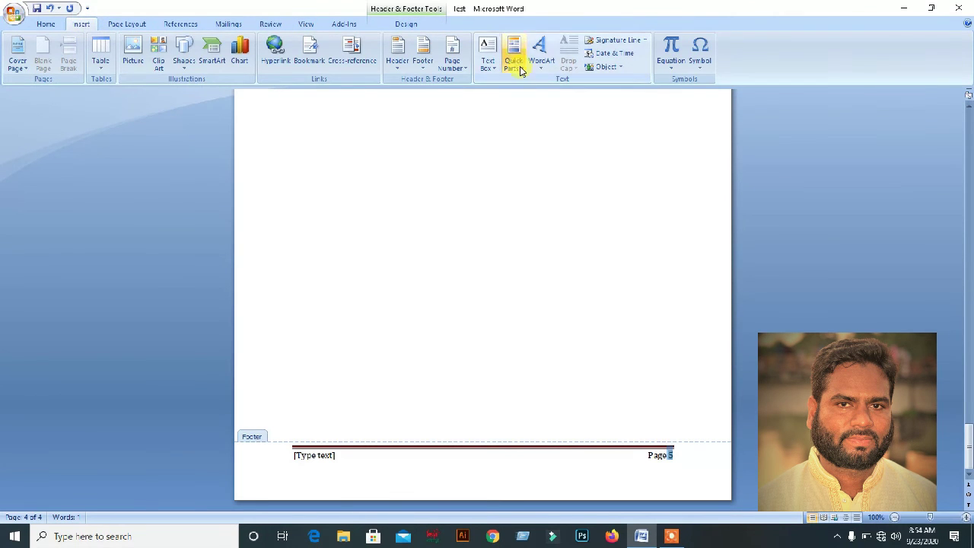
{"action": "left_click", "coordinate": [425, 61]}
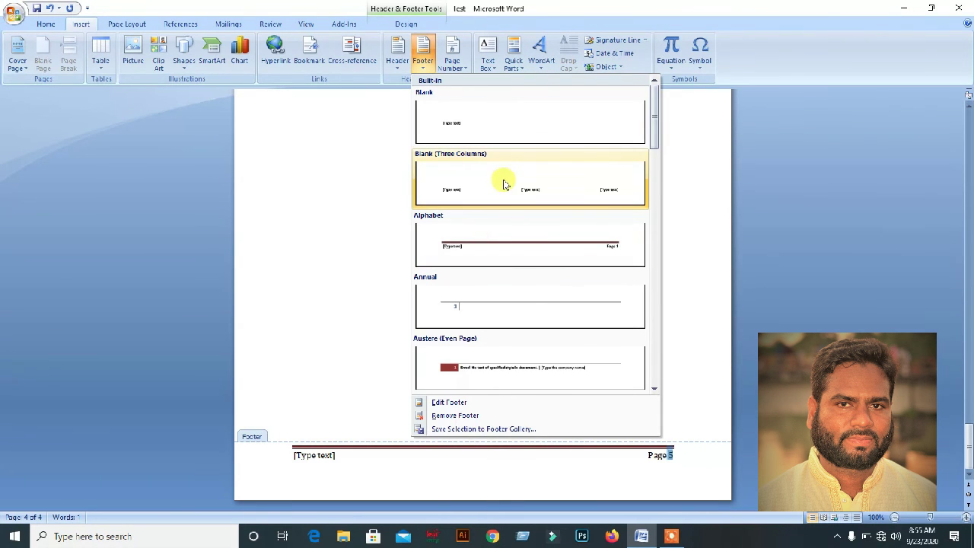
{"action": "left_click", "coordinate": [455, 129]}
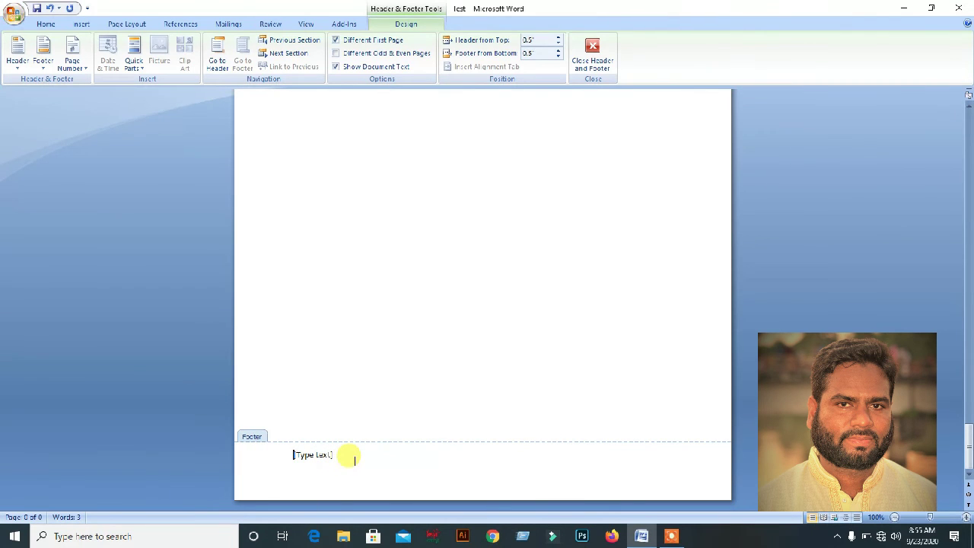
{"action": "left_click", "coordinate": [82, 25]}
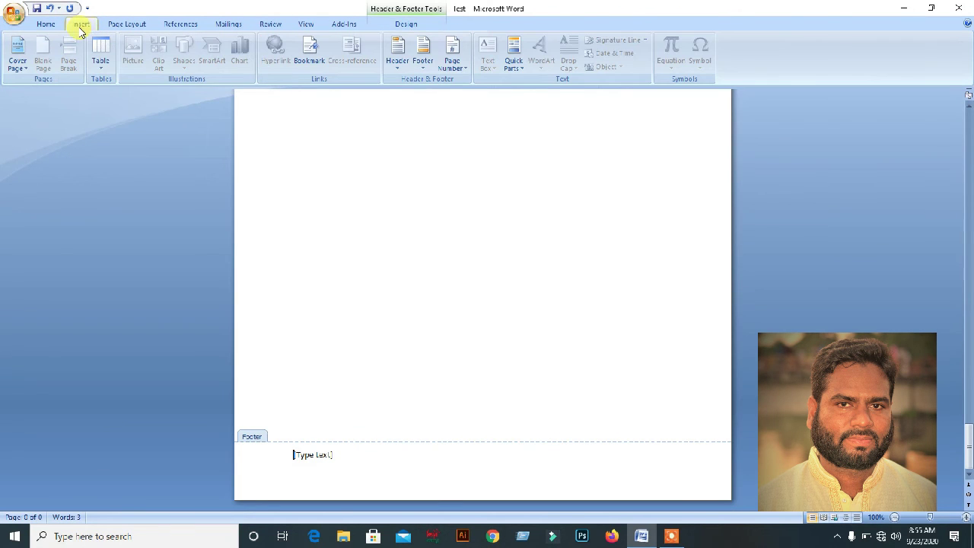
Add a Page Margins page number in the Vertical, Right position.
{"action": "left_click", "coordinate": [464, 65]}
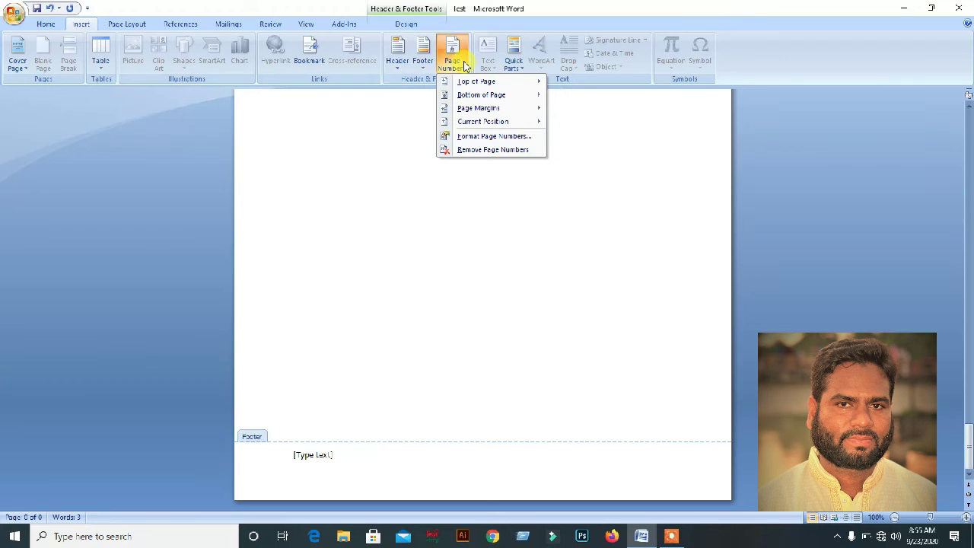
{"action": "mouse_move", "coordinate": [474, 84]}
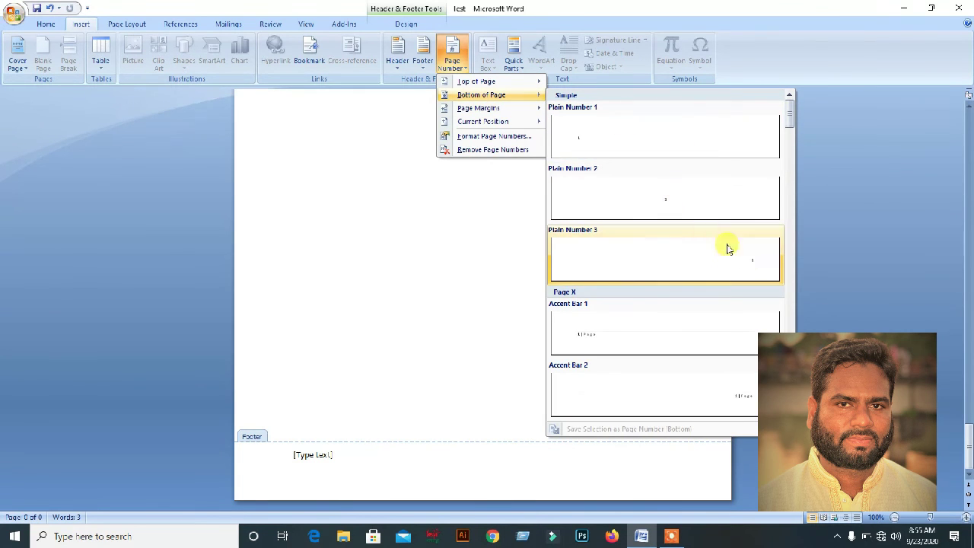
{"action": "mouse_move", "coordinate": [507, 115]}
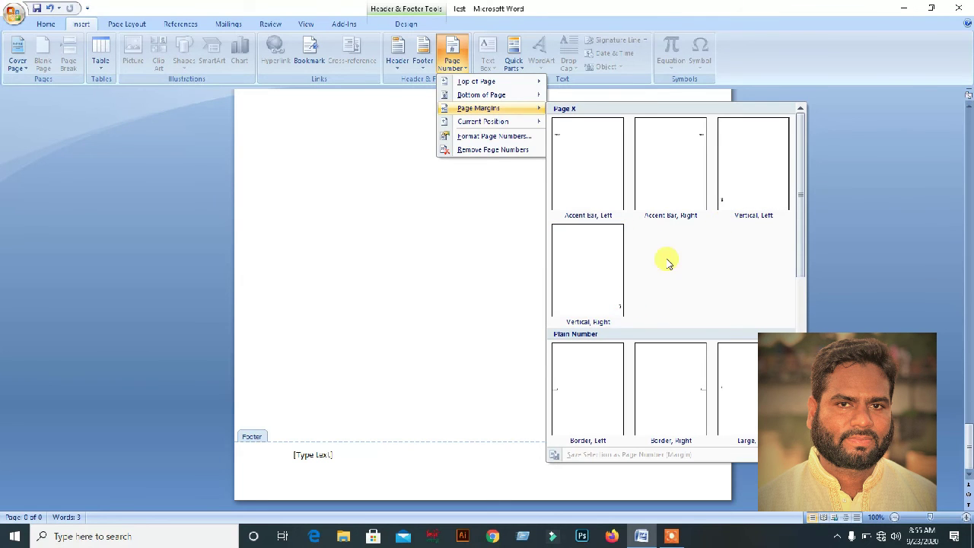
{"action": "left_click", "coordinate": [621, 308]}
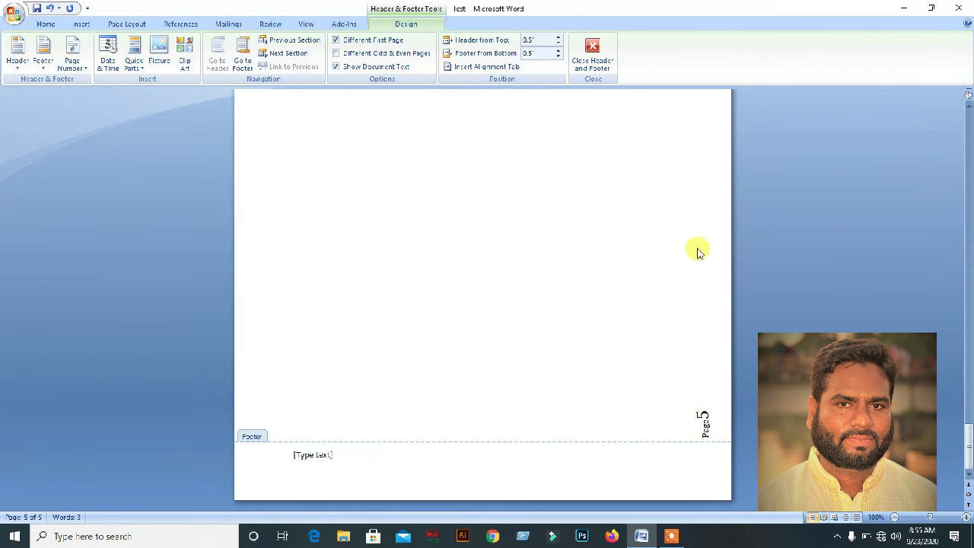
{"action": "scroll", "coordinate": [652, 252], "scroll_direction": "down", "scroll_amount": 7}
{"action": "scroll", "coordinate": [650, 251], "scroll_direction": "up", "scroll_amount": 8}
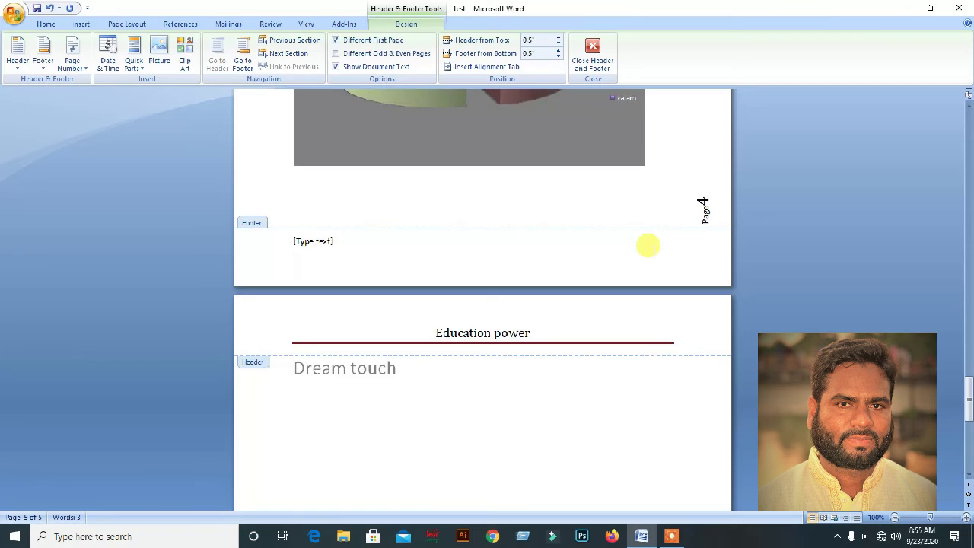
{"action": "scroll", "coordinate": [629, 101], "scroll_direction": "down", "scroll_amount": 7}
{"action": "scroll", "coordinate": [629, 101], "scroll_direction": "down", "scroll_amount": 7}
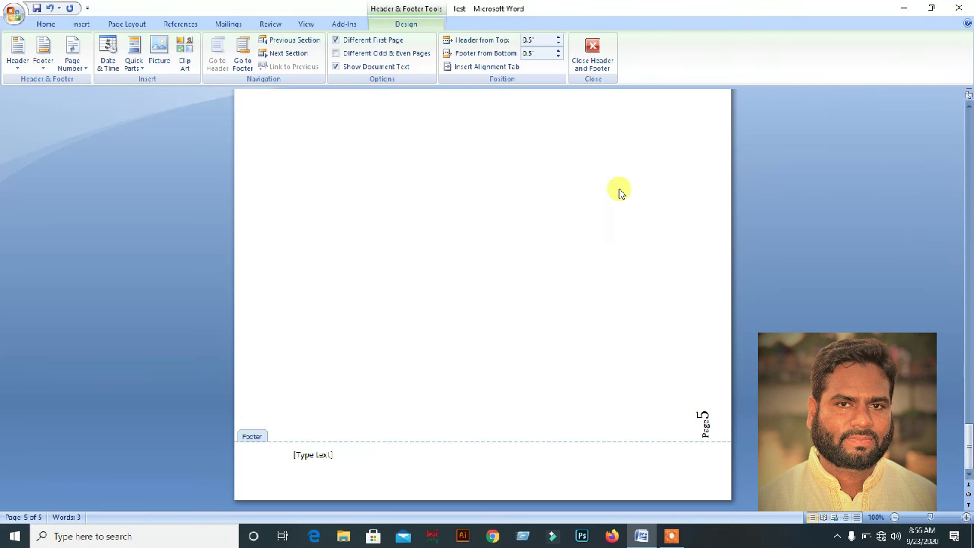
{"action": "left_click", "coordinate": [76, 24]}
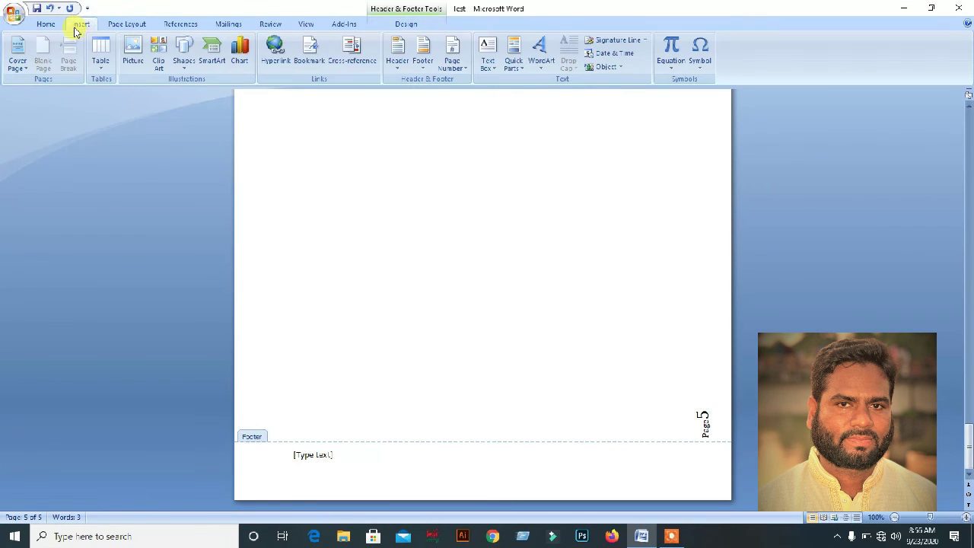
{"action": "left_click", "coordinate": [453, 59]}
{"action": "mouse_move", "coordinate": [472, 108]}
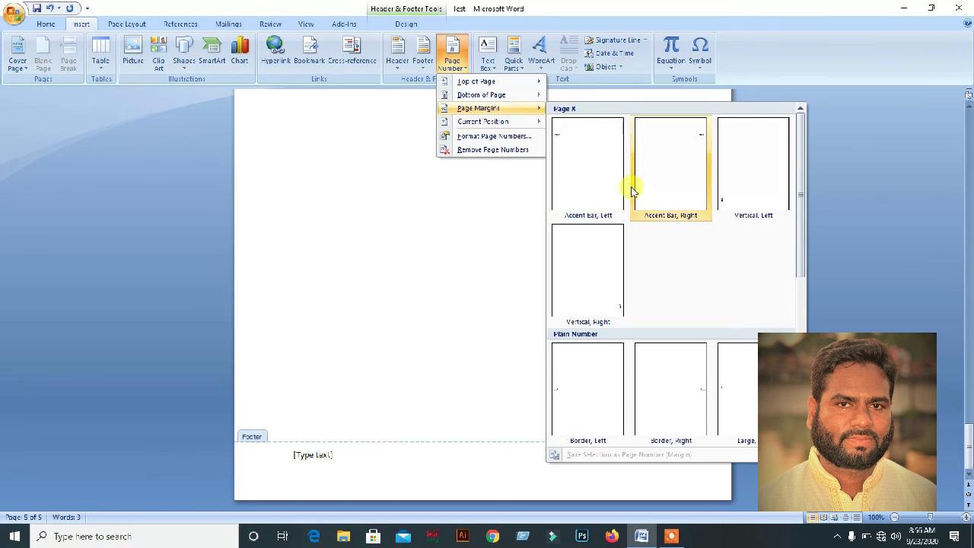
{"action": "left_click", "coordinate": [609, 320]}
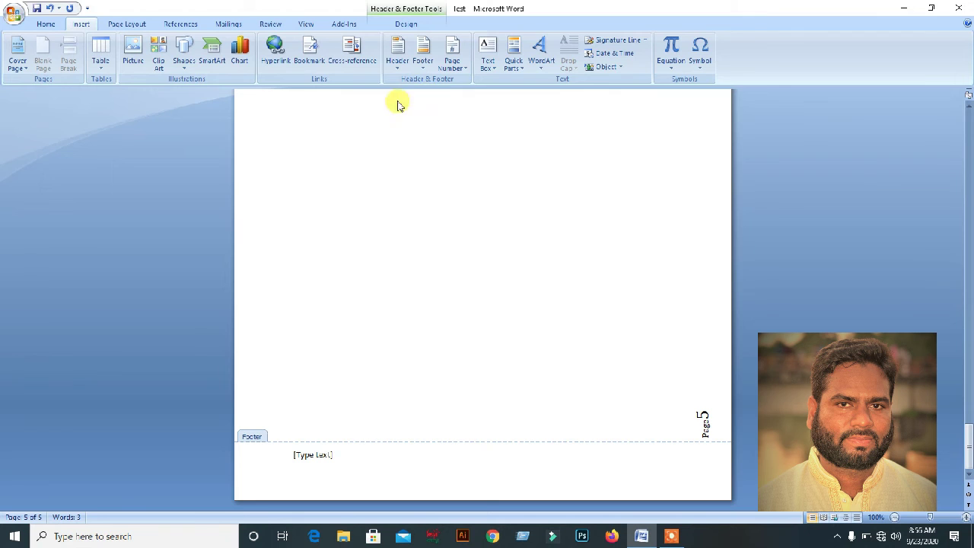
Insert a Sticky Quote text box and move it left and down on page 5.
{"action": "left_click", "coordinate": [491, 64]}
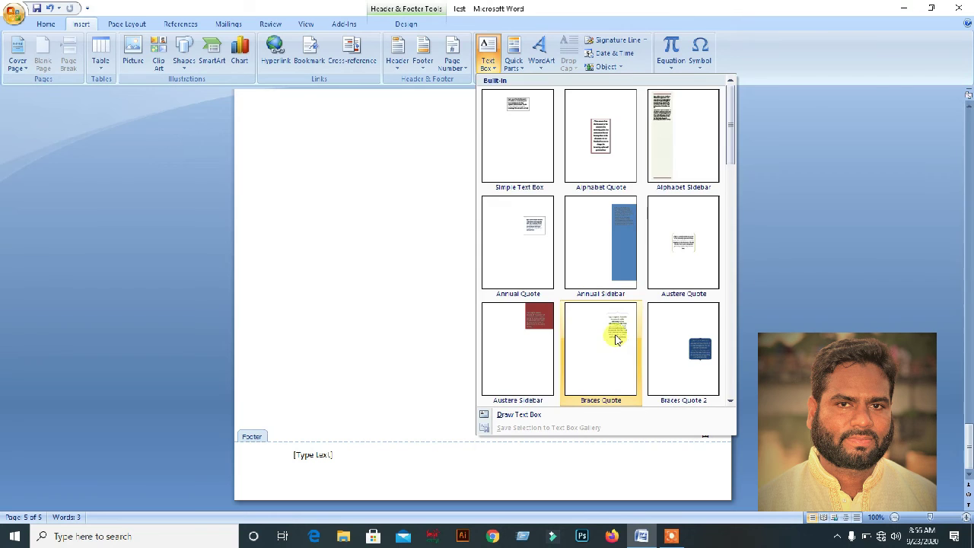
{"action": "scroll", "coordinate": [616, 340], "scroll_direction": "down", "scroll_amount": 10}
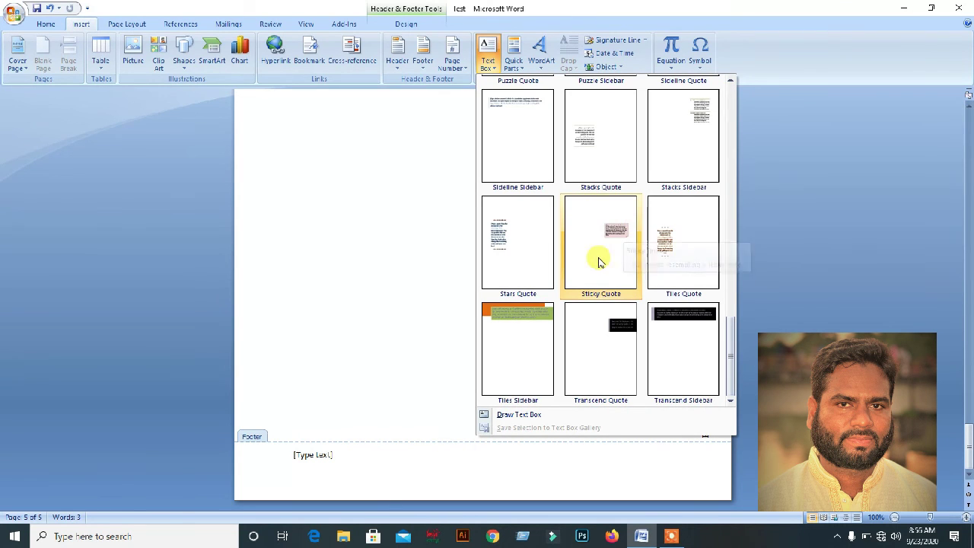
{"action": "left_click", "coordinate": [595, 221]}
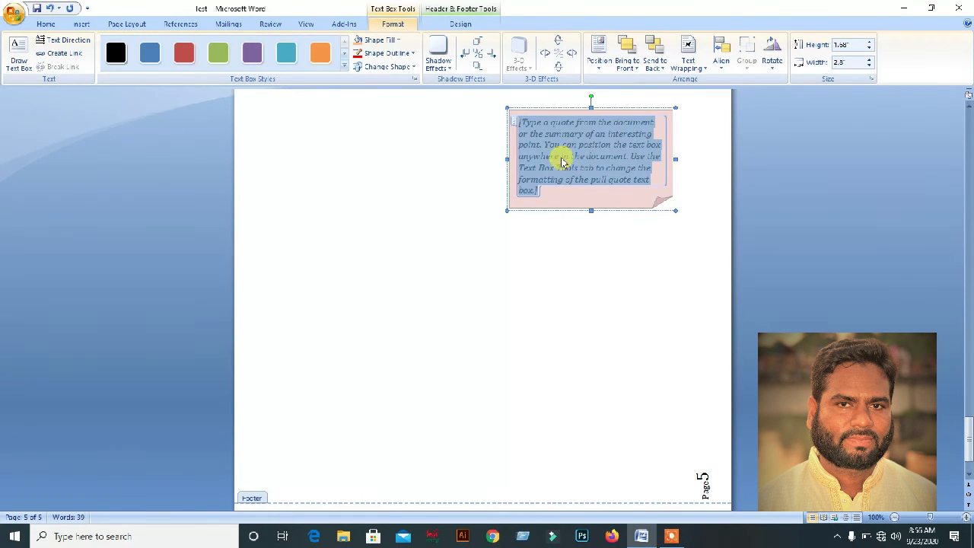
{"action": "left_click_drag", "start_coordinate": [533, 109], "coordinate": [401, 153]}
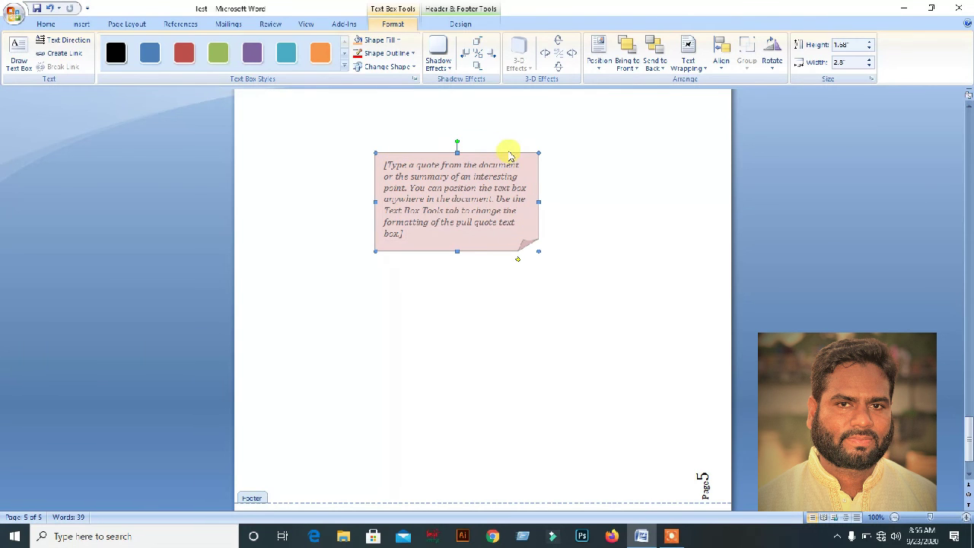
Apply a light-blue gradient text box style, browsing shadow effects without applying one.
{"action": "left_click", "coordinate": [343, 69]}
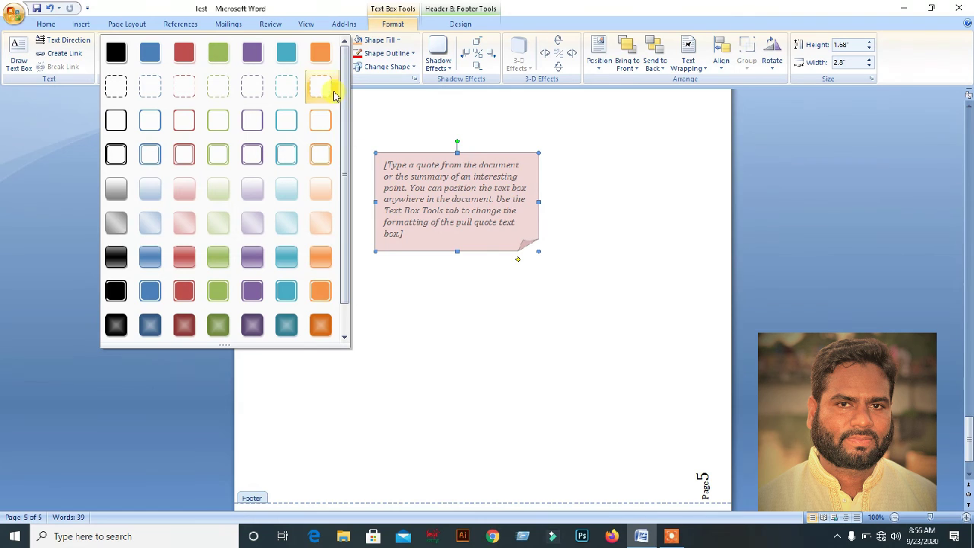
{"action": "left_click", "coordinate": [286, 189]}
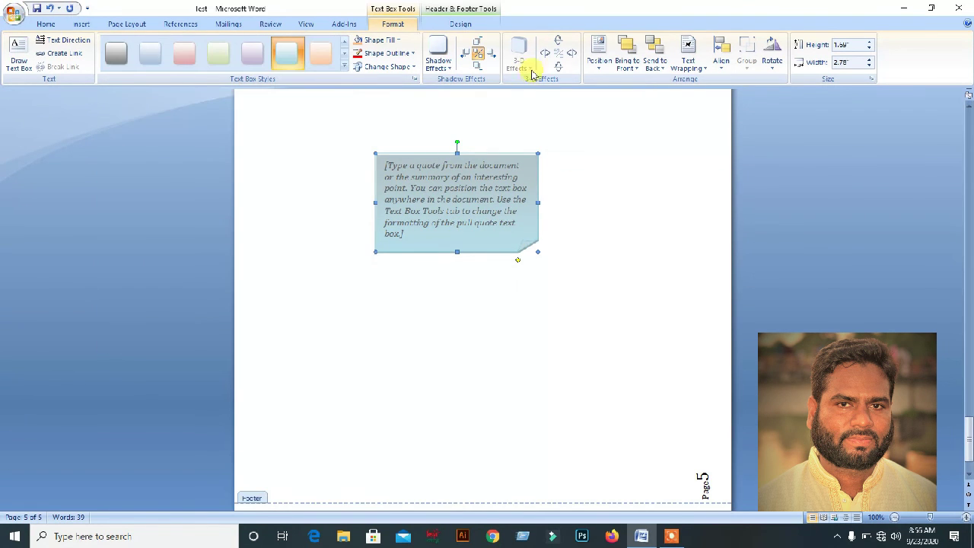
{"action": "left_click", "coordinate": [446, 65]}
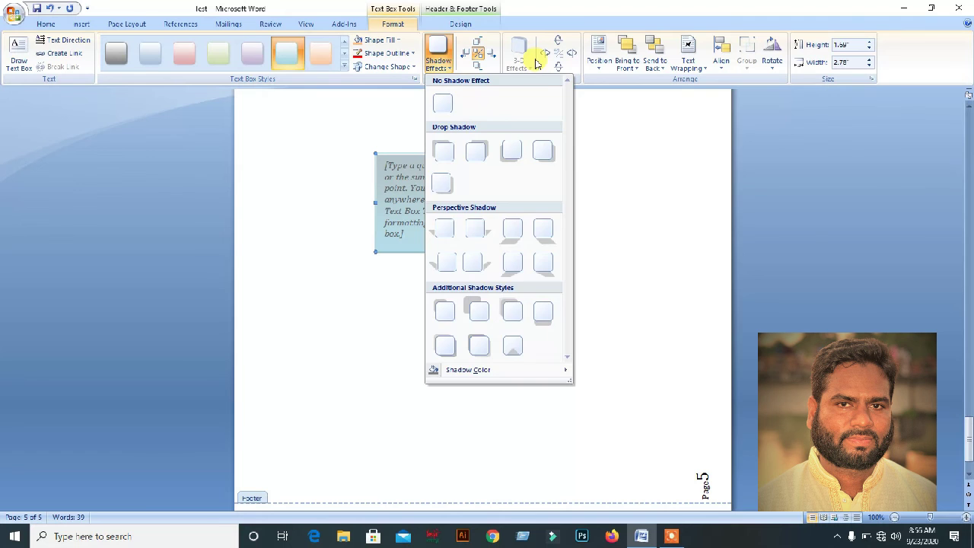
{"action": "left_click", "coordinate": [626, 148]}
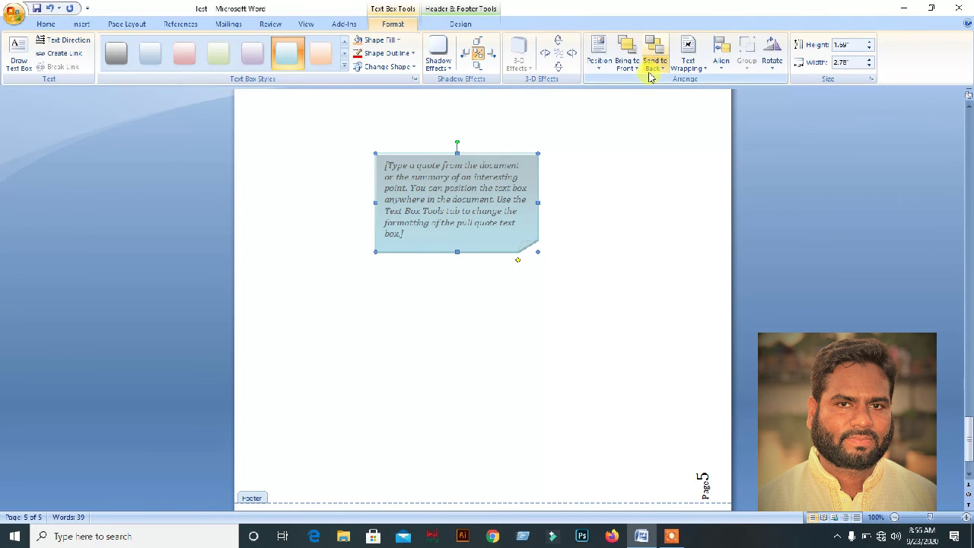
{"action": "left_click", "coordinate": [435, 77]}
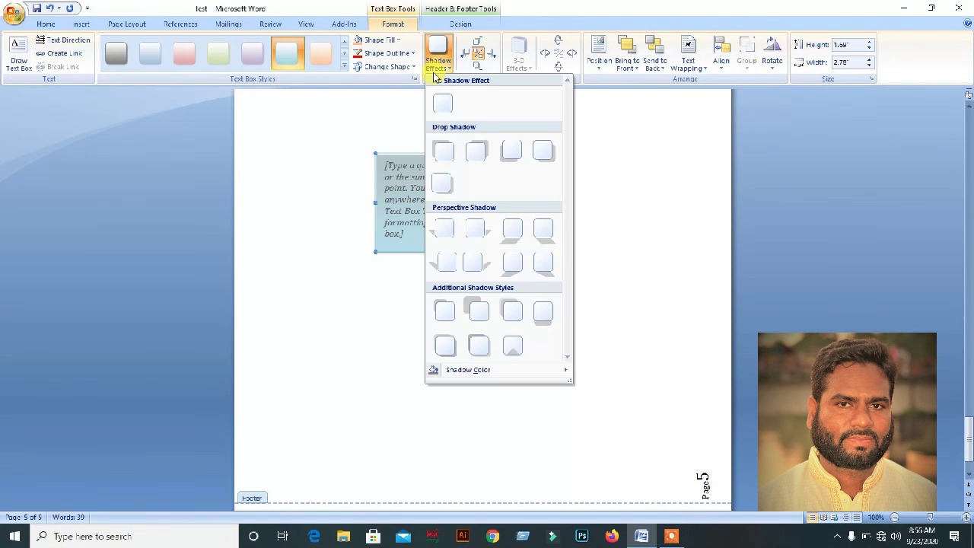
{"action": "mouse_move", "coordinate": [491, 378]}
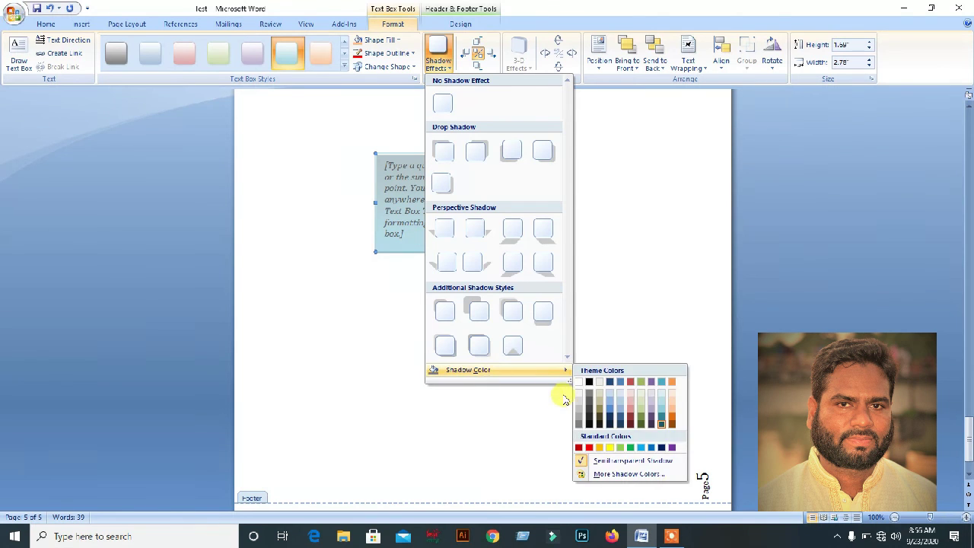
{"action": "left_click", "coordinate": [272, 168]}
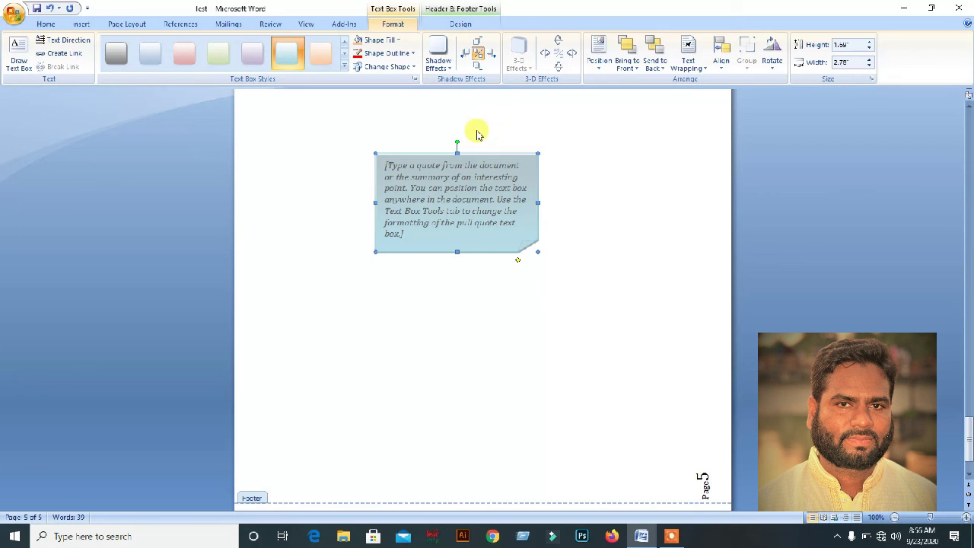
Drag the quote box further left, then close header and footer editing.
{"action": "left_click_drag", "start_coordinate": [478, 154], "coordinate": [401, 166]}
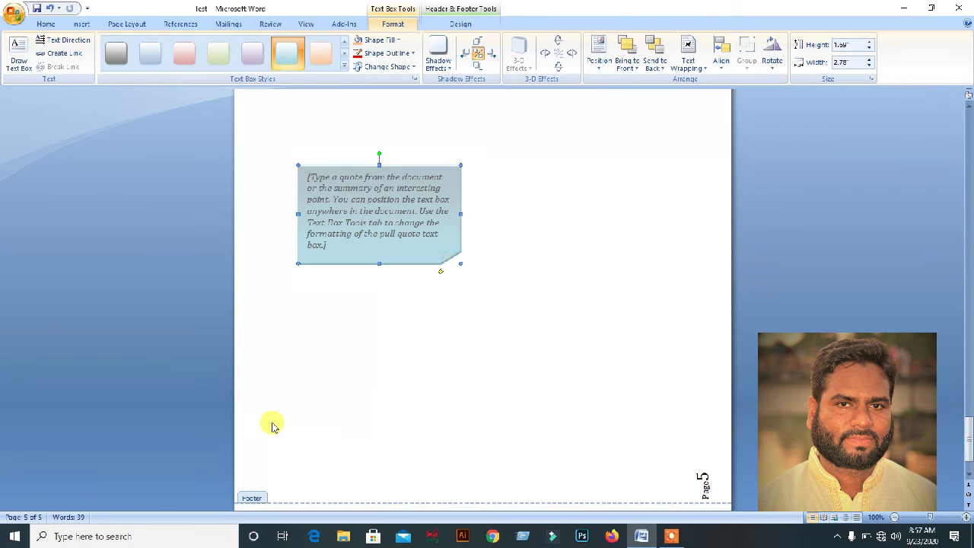
{"action": "left_click", "coordinate": [333, 240]}
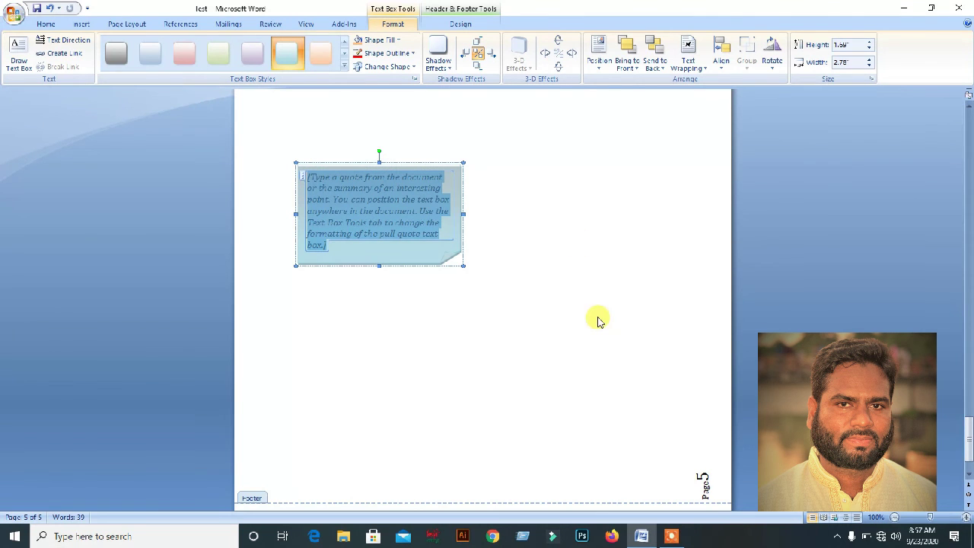
{"action": "double_click", "coordinate": [460, 310]}
{"action": "scroll", "coordinate": [372, 143], "scroll_direction": "up", "scroll_amount": 3}
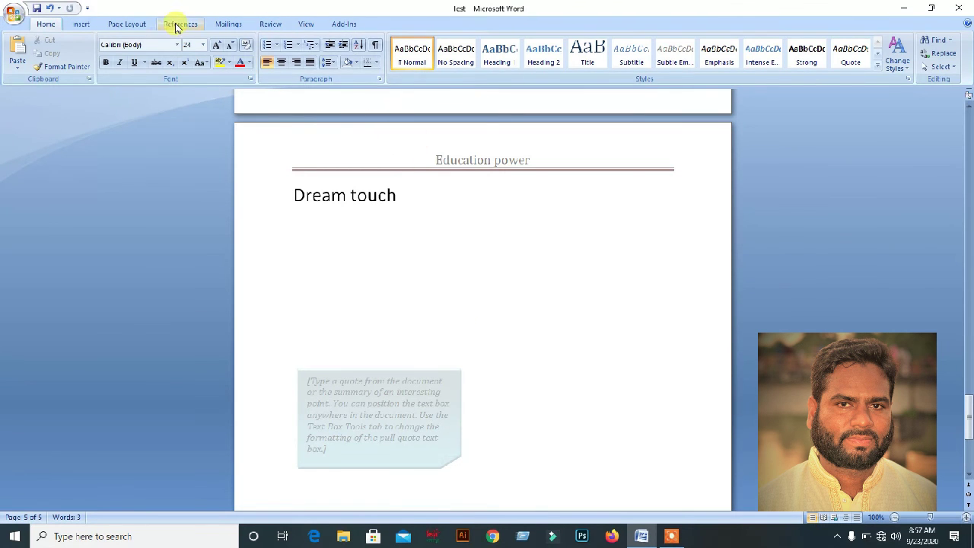
Insert rainbow-style WordArt containing the author's name.
{"action": "left_click", "coordinate": [81, 25]}
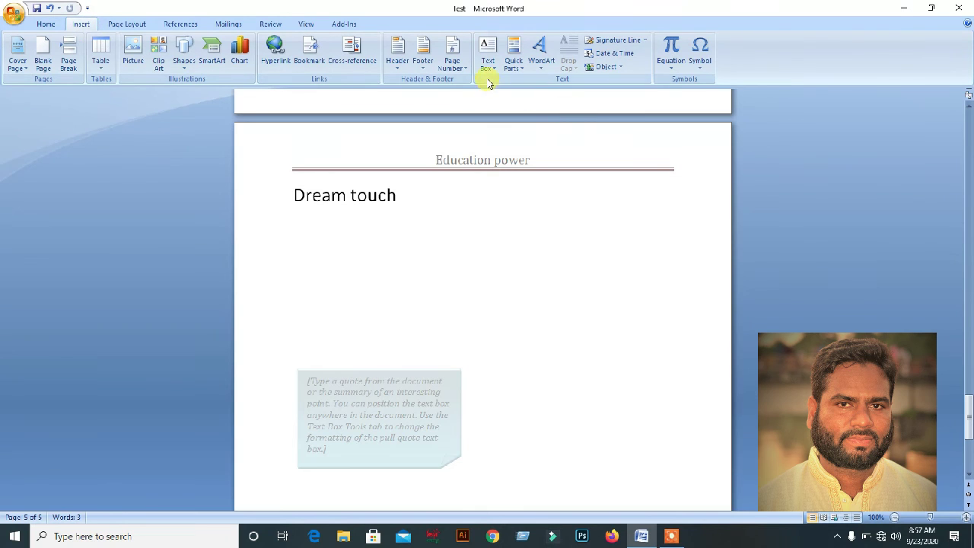
{"action": "left_click", "coordinate": [542, 68]}
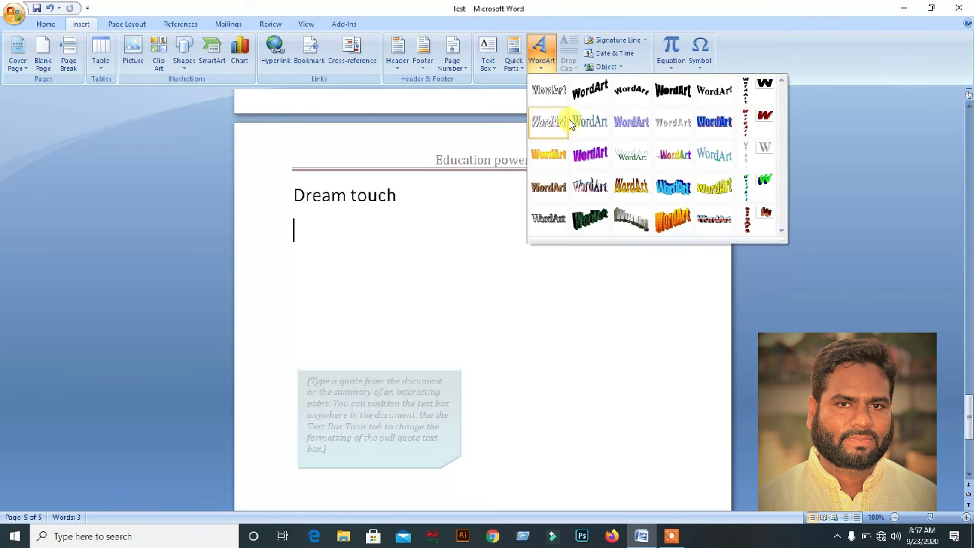
{"action": "left_click", "coordinate": [673, 167]}
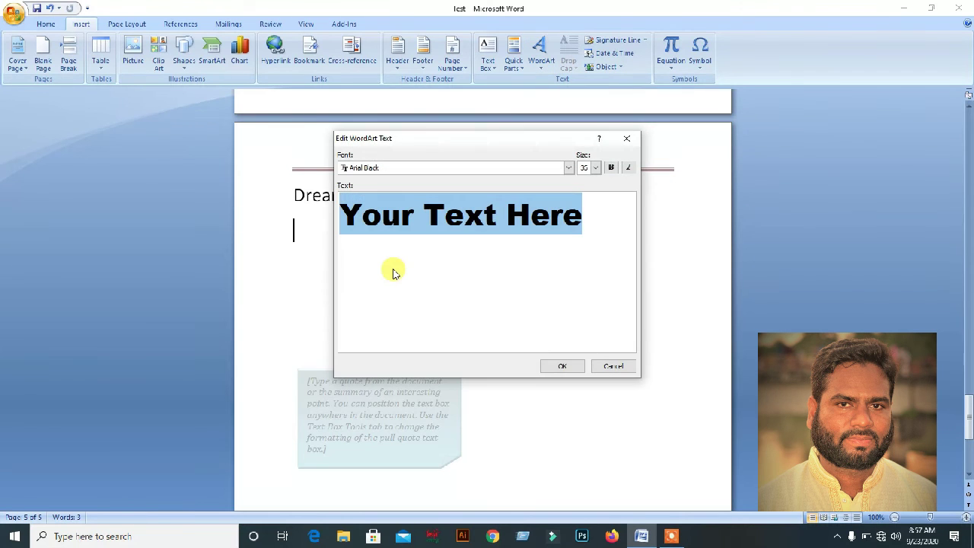
{"action": "type", "text": "Z"}
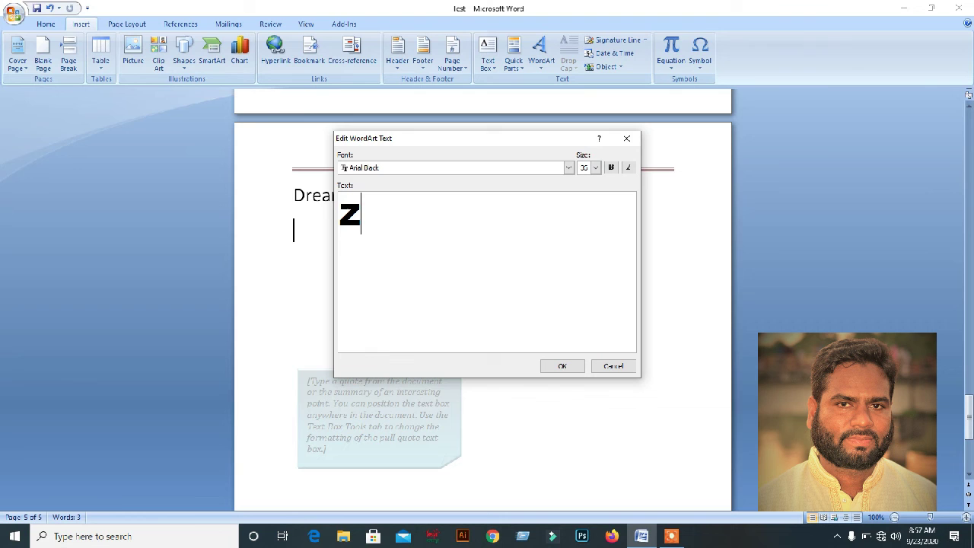
{"action": "type", "text": "auiaur Rahman"}
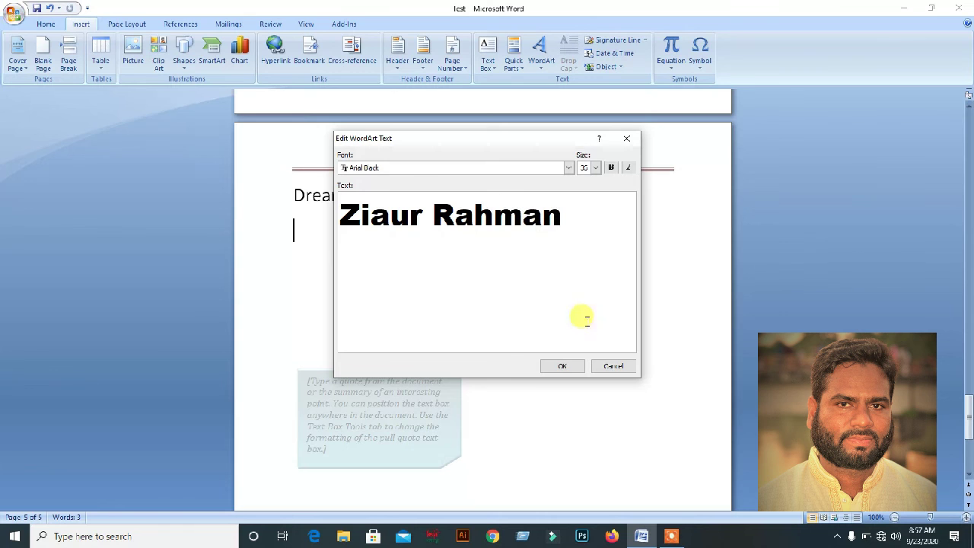
{"action": "left_click", "coordinate": [548, 366]}
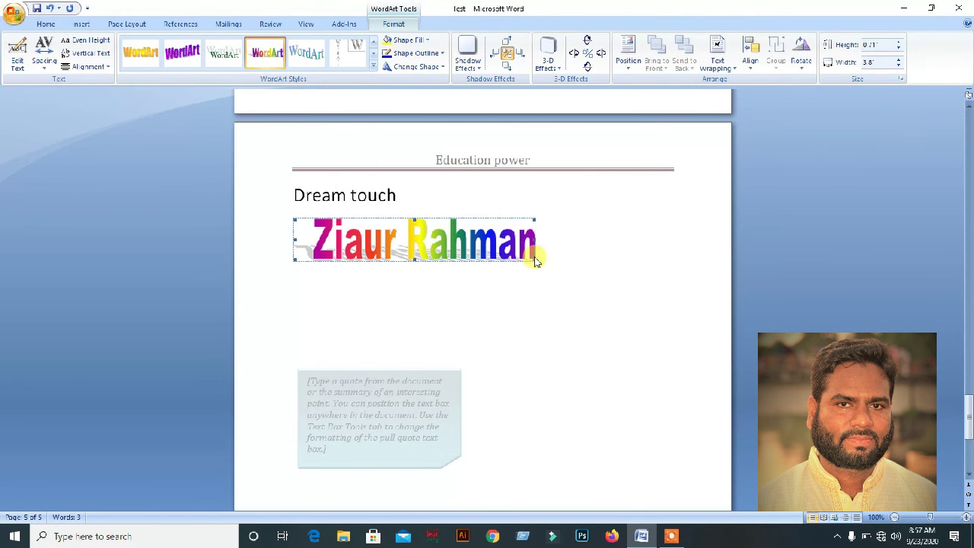
Set the WordArt to Tight wrapping and drag it below the Dream touch heading.
{"action": "left_click", "coordinate": [715, 61]}
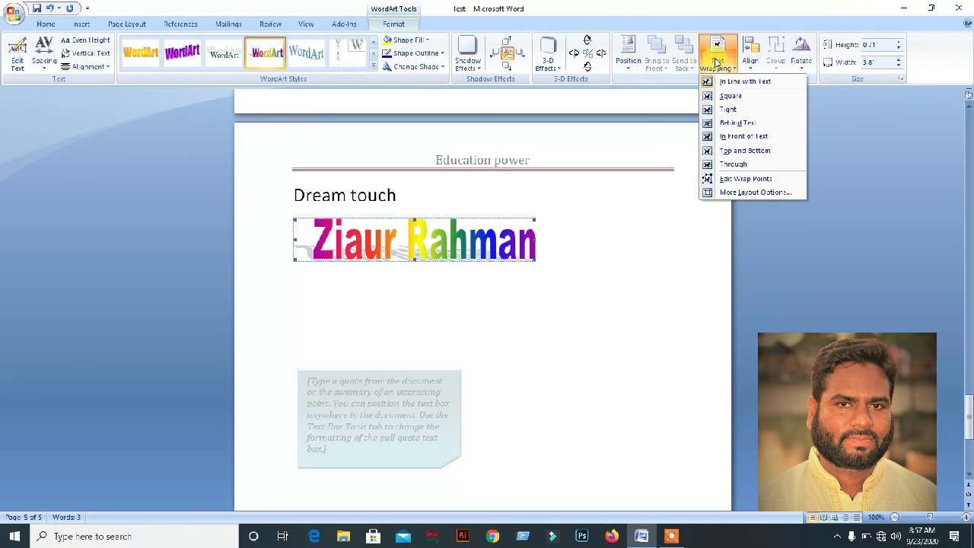
{"action": "left_click", "coordinate": [737, 111]}
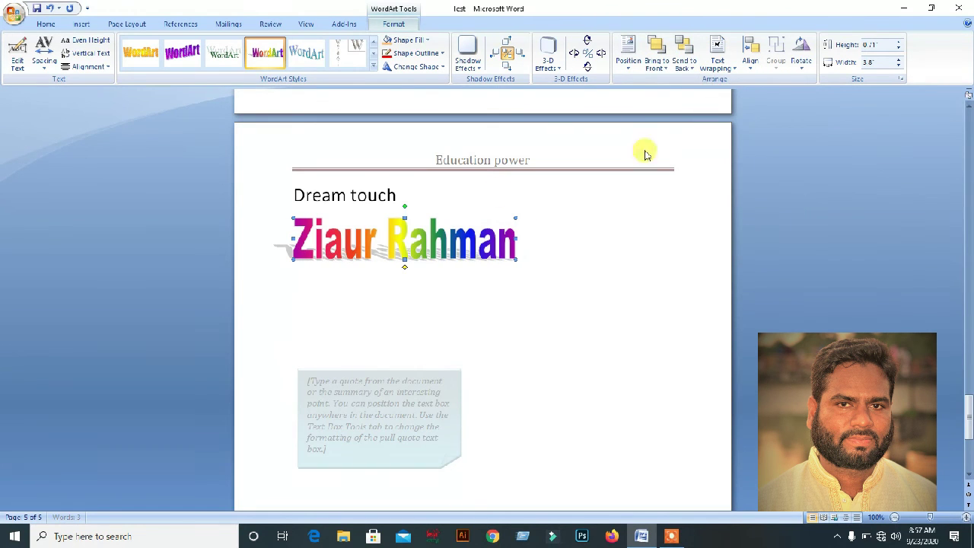
{"action": "left_click_drag", "start_coordinate": [533, 236], "coordinate": [461, 246]}
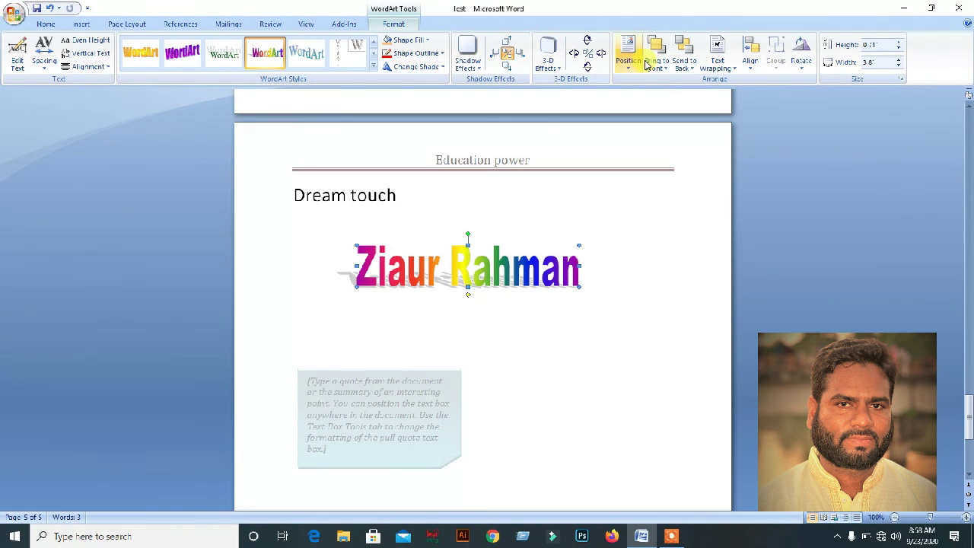
Restyle the WordArt with an orange-yellow gradient, then type 'Banglad' below the quote box.
{"action": "left_click", "coordinate": [175, 57]}
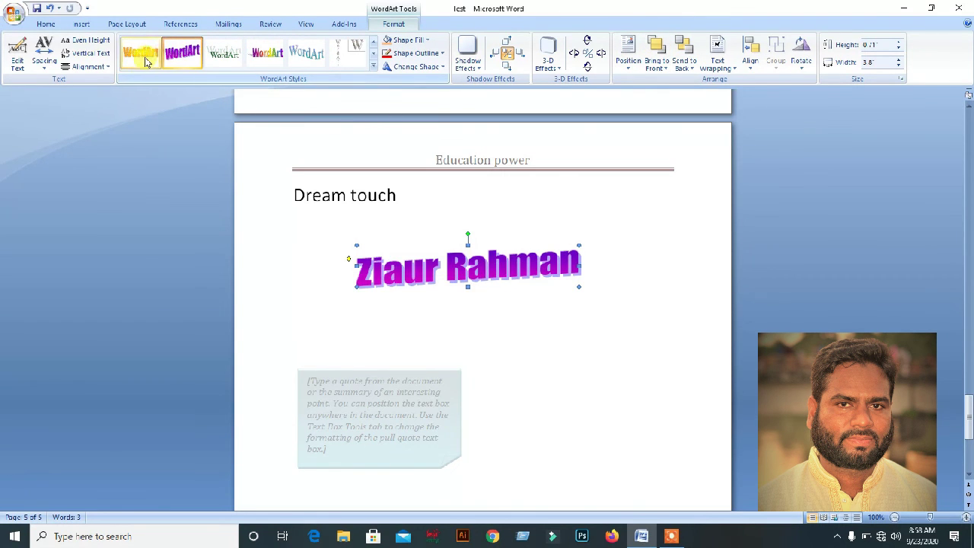
{"action": "left_click", "coordinate": [144, 60]}
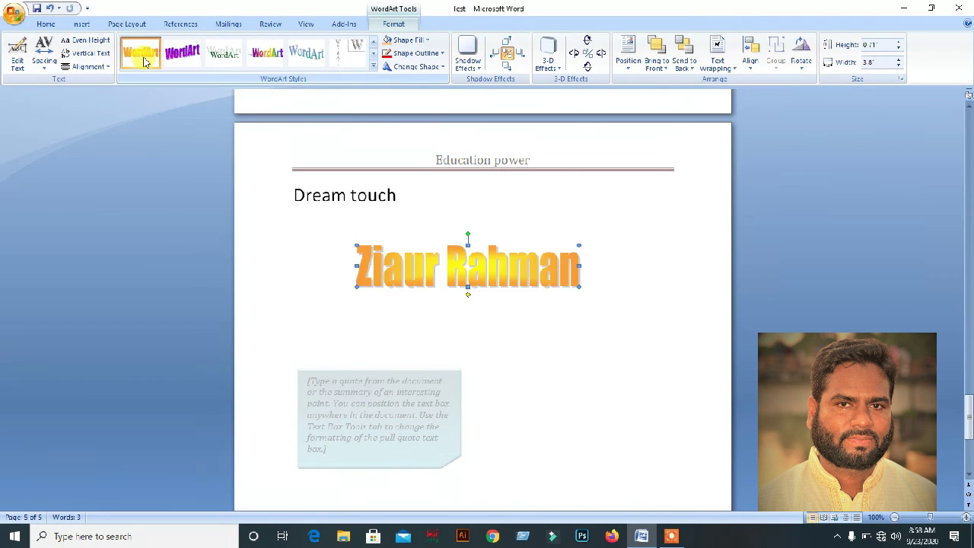
{"action": "left_click", "coordinate": [373, 70]}
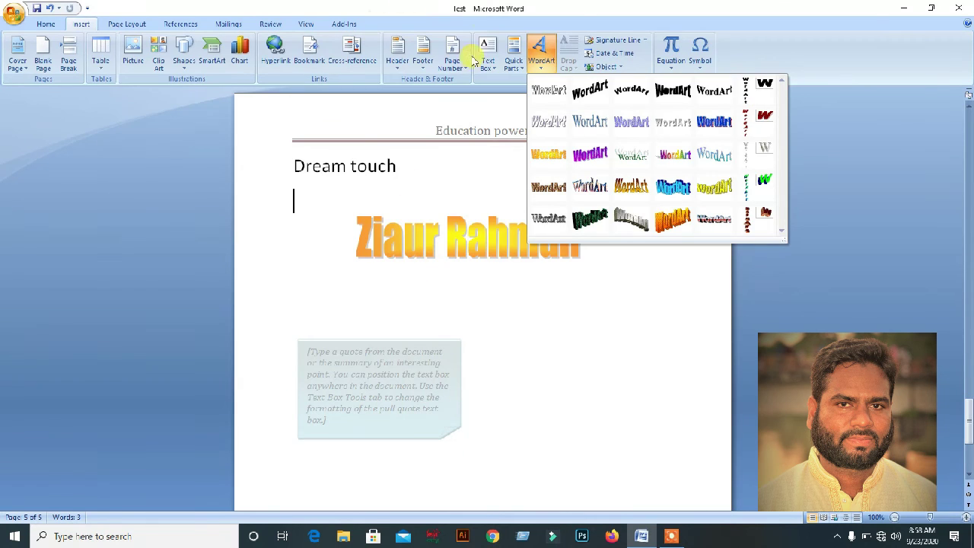
{"action": "left_click", "coordinate": [423, 206]}
{"action": "scroll", "coordinate": [423, 205], "scroll_direction": "down", "scroll_amount": 5}
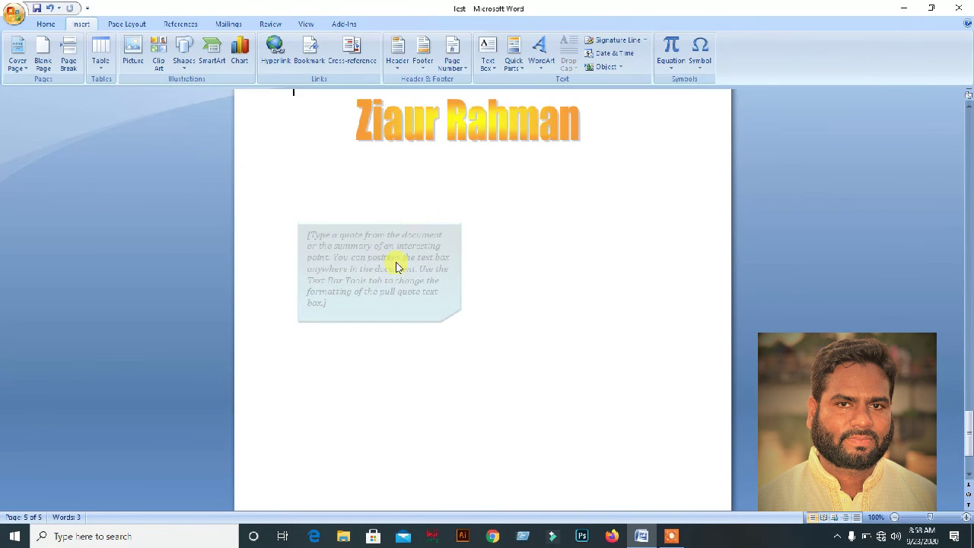
{"action": "type", "text": "Bangladesh"}
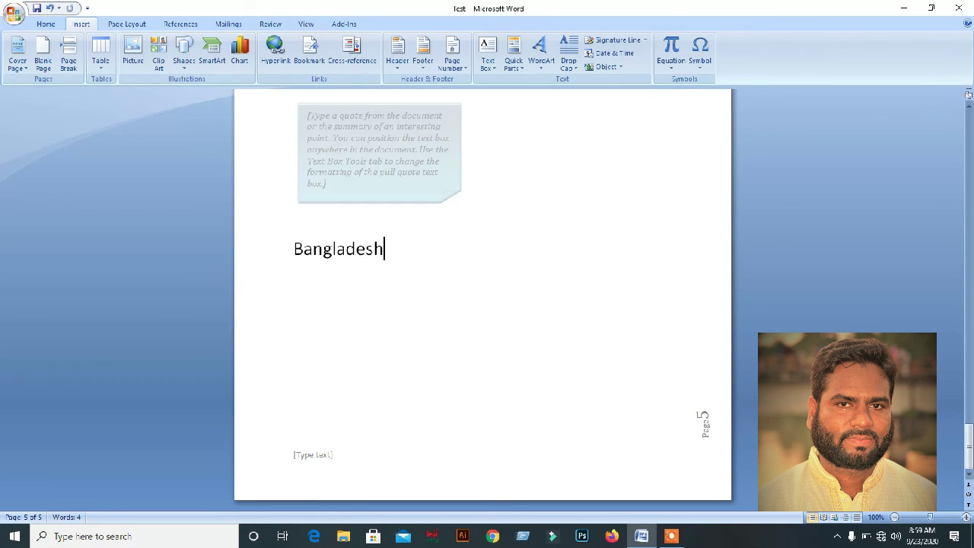
Make the Bangladesh line's B a Dropped capital, add filler text and correct 'toay' to 'today'.
{"action": "left_click", "coordinate": [265, 247]}
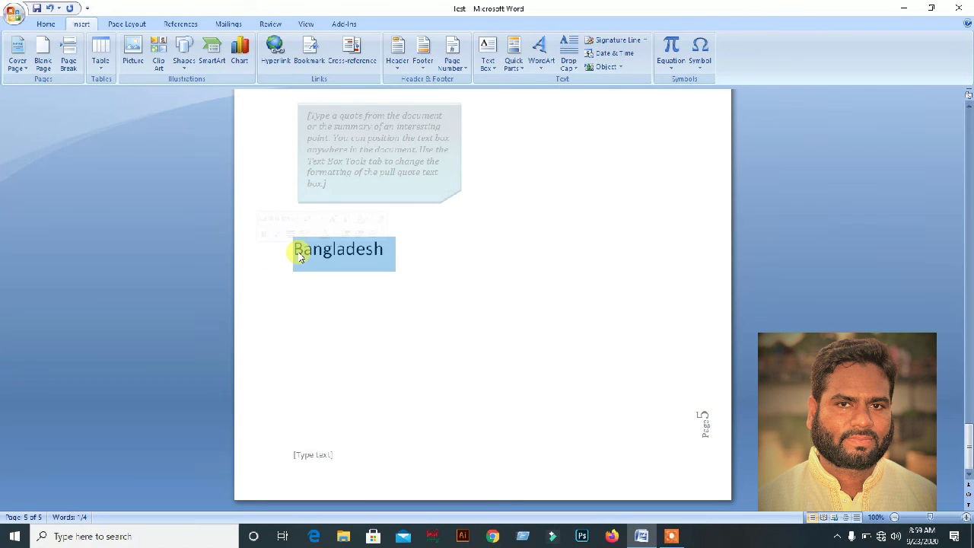
{"action": "left_click", "coordinate": [576, 73]}
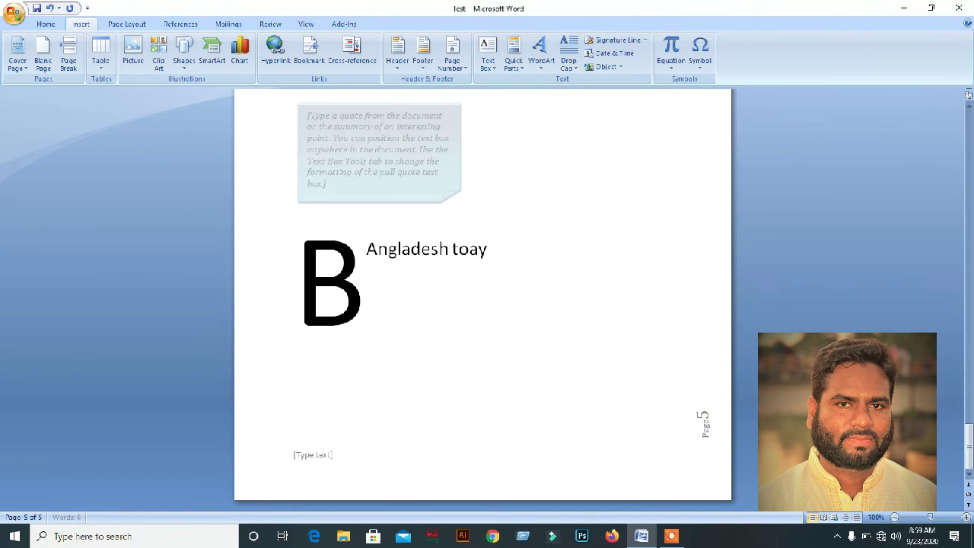
{"action": "type", "text": ",vnjvn"}
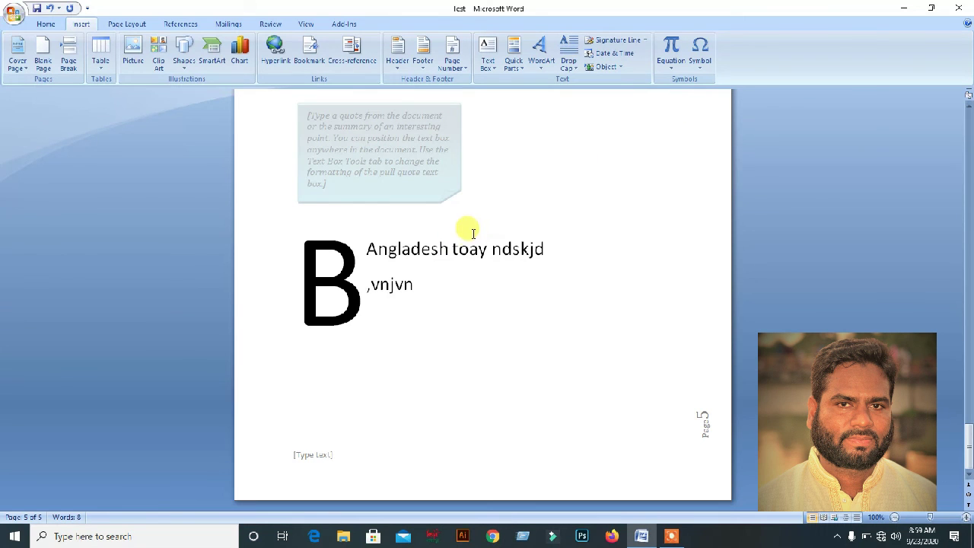
{"action": "left_click", "coordinate": [467, 251]}
{"action": "type", "text": "d"}
{"action": "left_click", "coordinate": [449, 282]}
{"action": "type", "text": "k"}
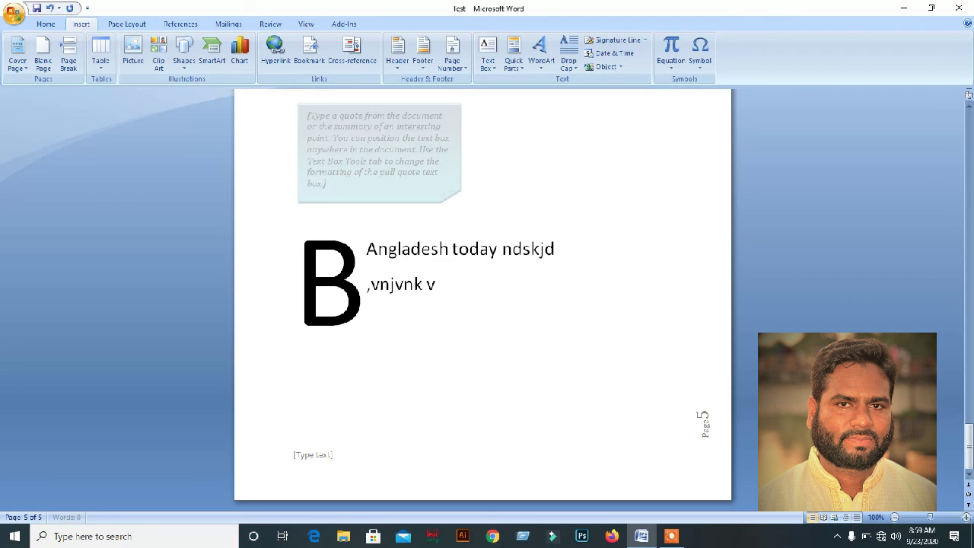
{"action": "type", "text": "v kjdbdsk dskjds d"}
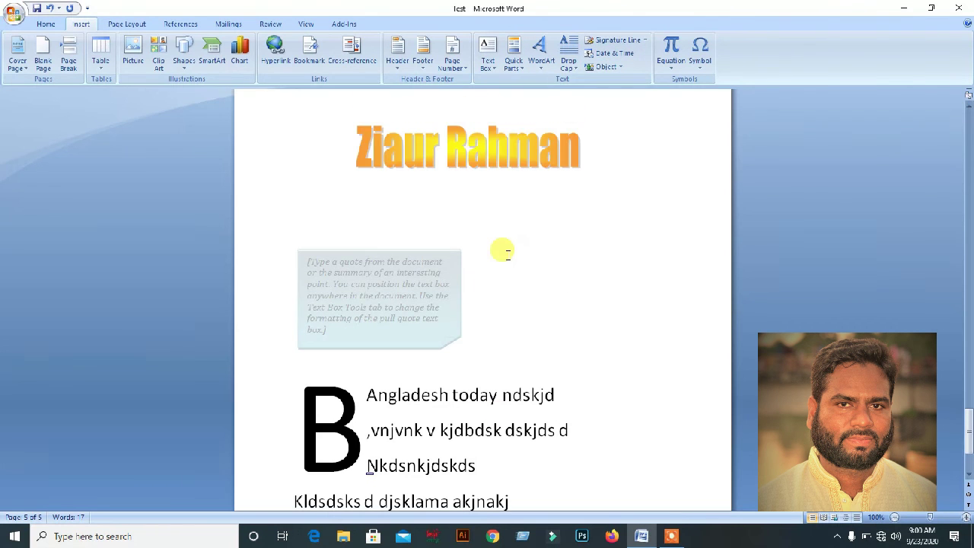
Insert the auto-updating date 'Wednesday, September 23, 2020' on the Dream touch line.
{"action": "scroll", "coordinate": [352, 135], "scroll_direction": "up", "scroll_amount": 3}
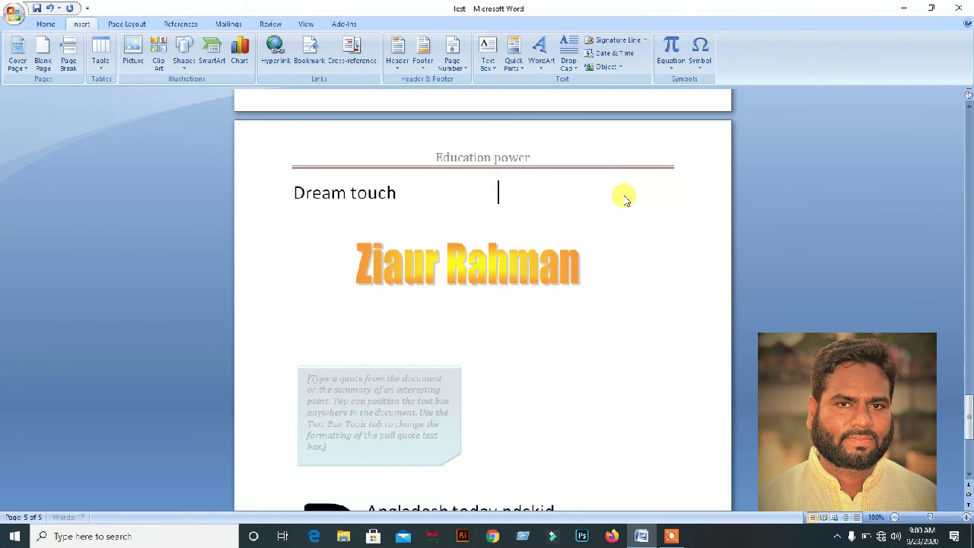
{"action": "left_click", "coordinate": [616, 54]}
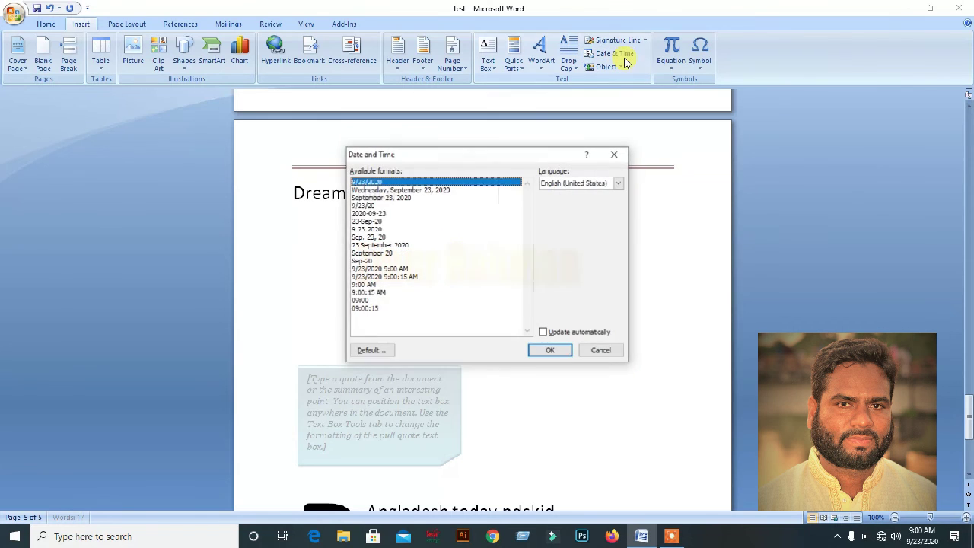
{"action": "left_click", "coordinate": [370, 190]}
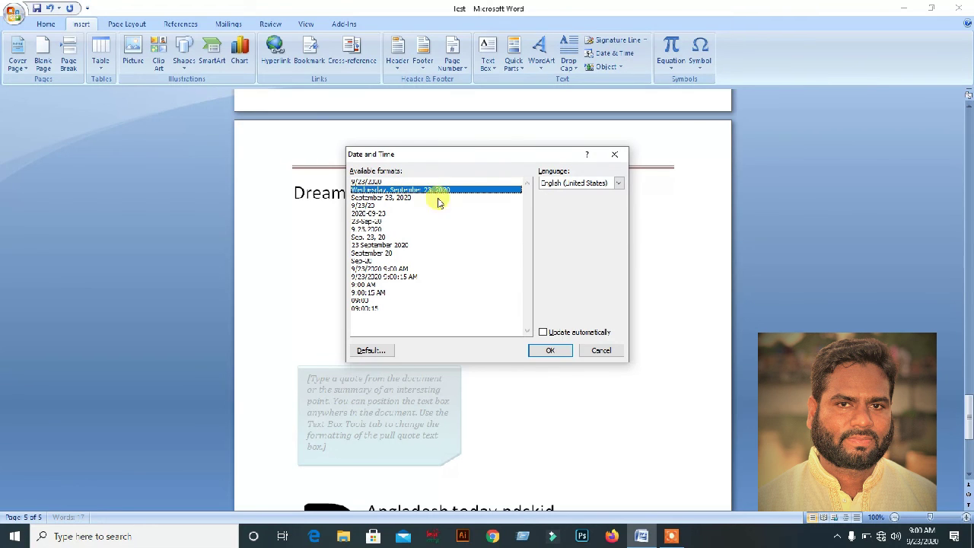
{"action": "left_click", "coordinate": [544, 332]}
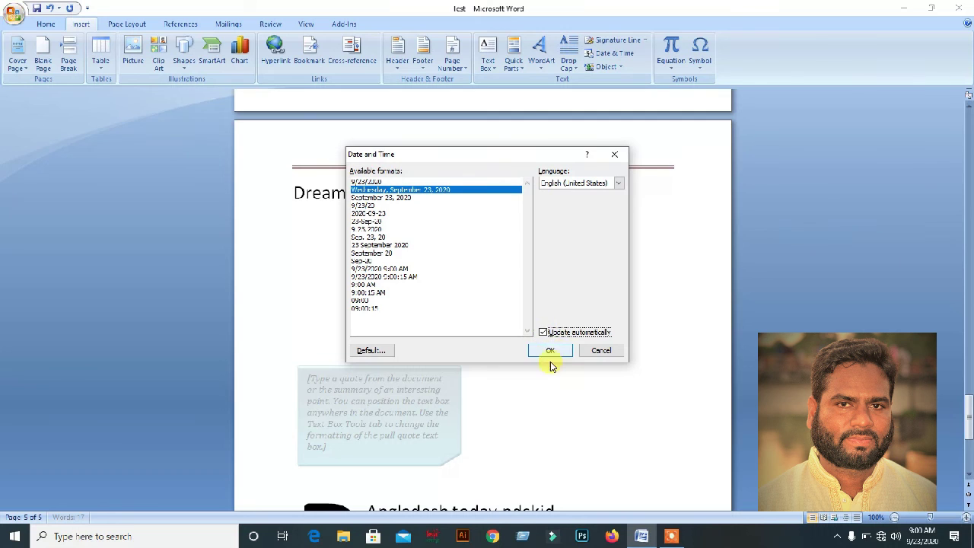
{"action": "left_click", "coordinate": [556, 351]}
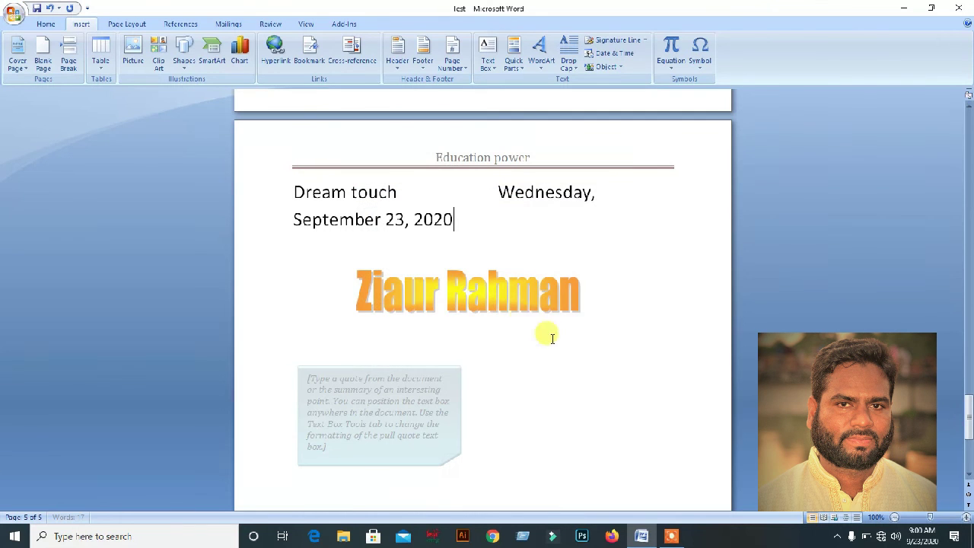
{"action": "left_click", "coordinate": [330, 228]}
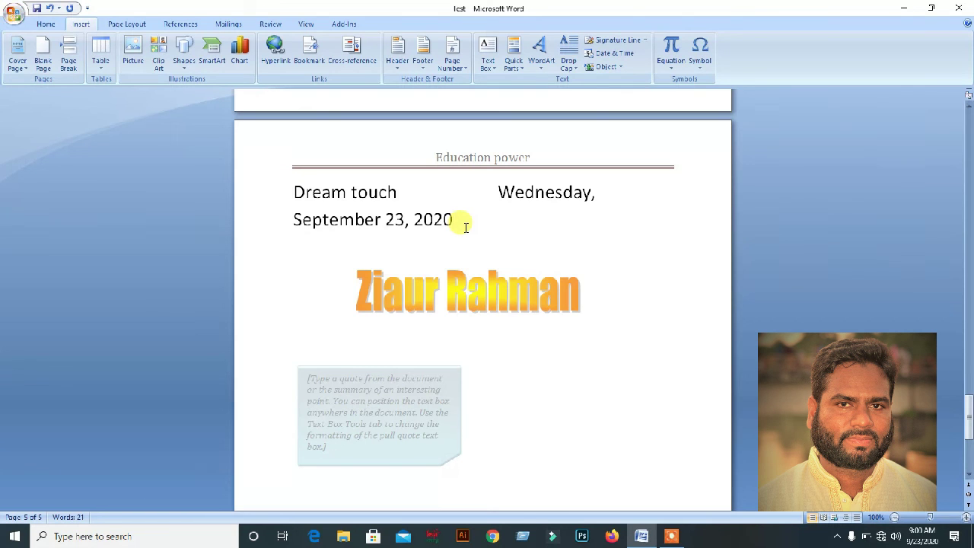
Start a new empty paragraph after the drop-cap paragraph.
{"action": "left_click", "coordinate": [621, 69]}
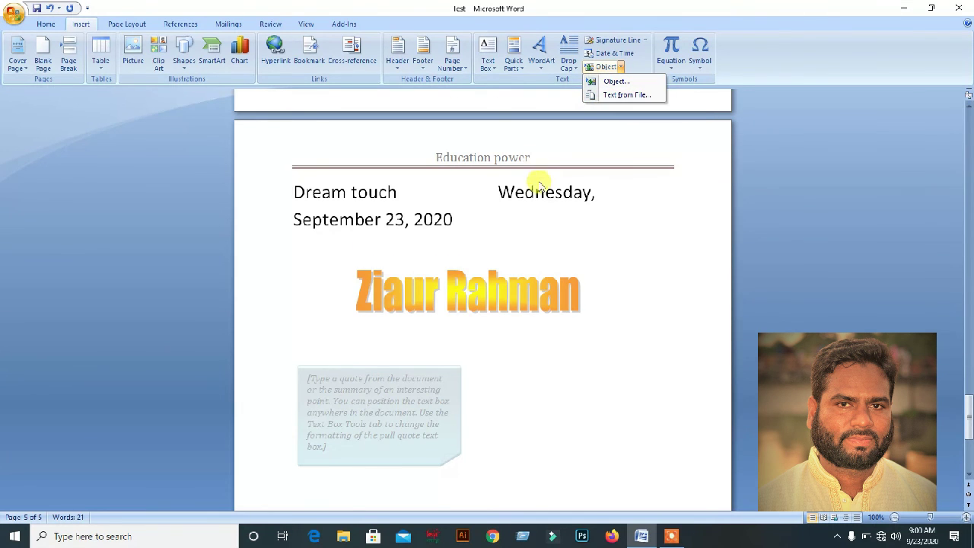
{"action": "scroll", "coordinate": [537, 190], "scroll_direction": "down", "scroll_amount": 3}
{"action": "left_click", "coordinate": [522, 384]}
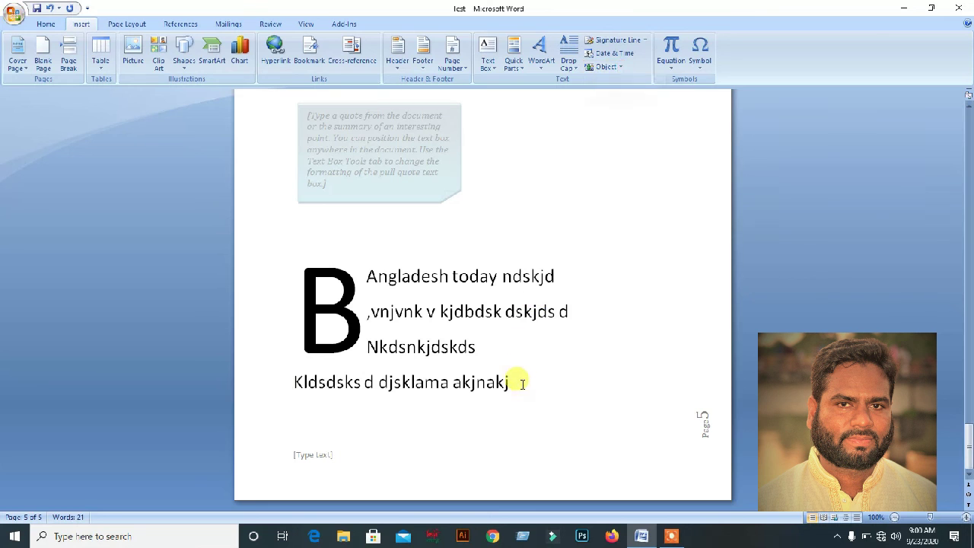
{"action": "key", "text": "Return"}
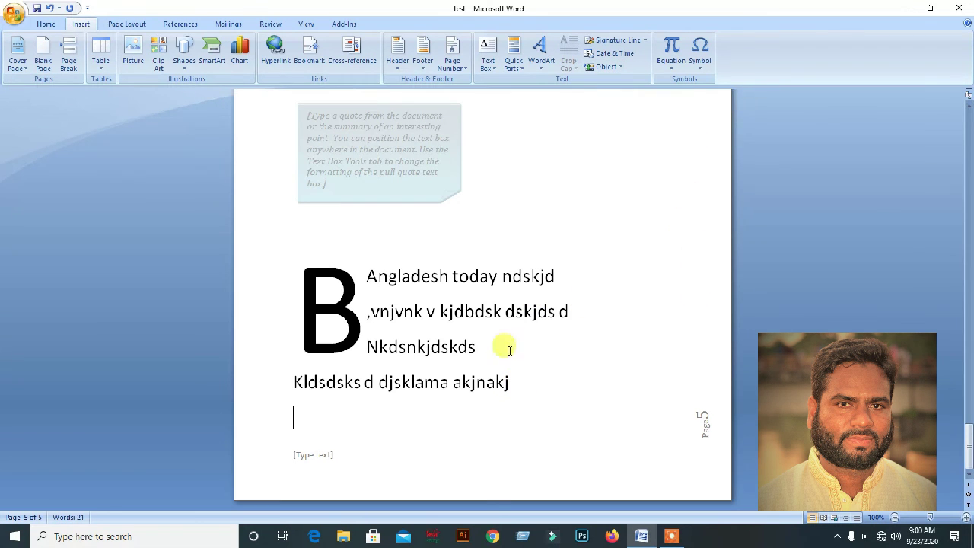
Insert the full text of the Cover letter file from Desktop\Desktop and review it.
{"action": "left_click", "coordinate": [621, 67]}
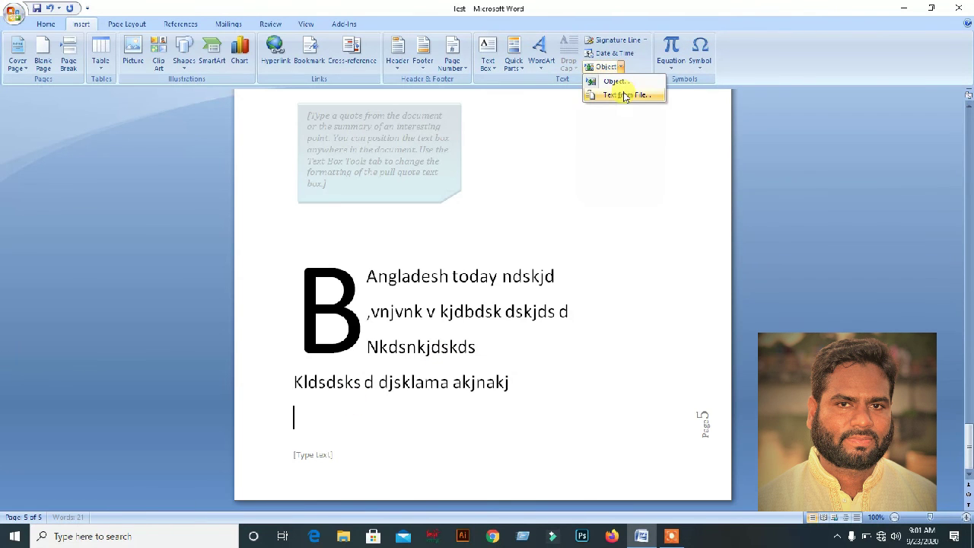
{"action": "left_click", "coordinate": [622, 94]}
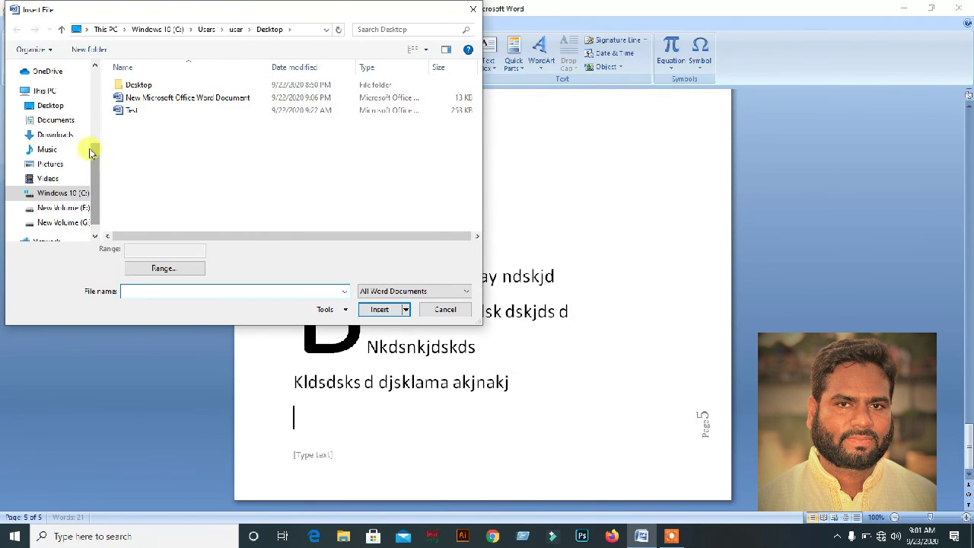
{"action": "double_click", "coordinate": [130, 85]}
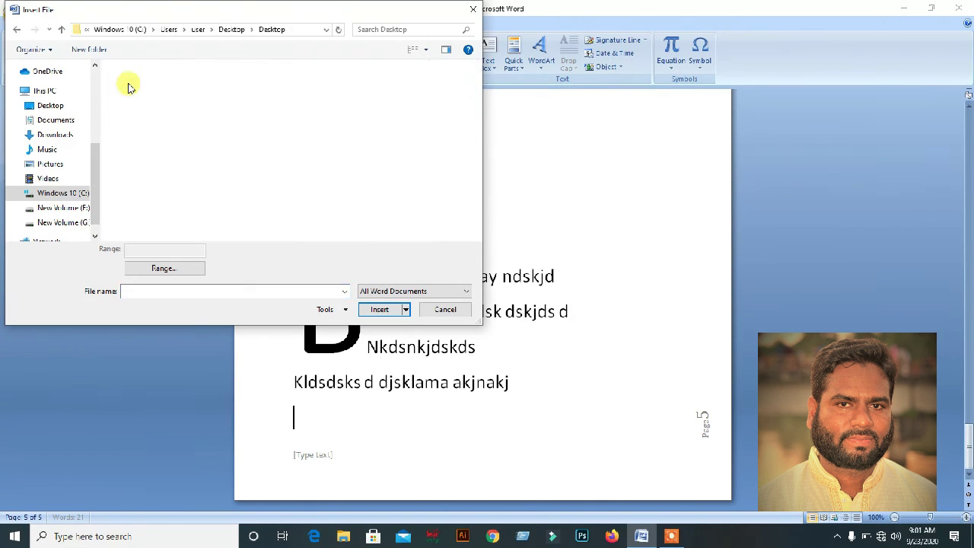
{"action": "left_click", "coordinate": [151, 137]}
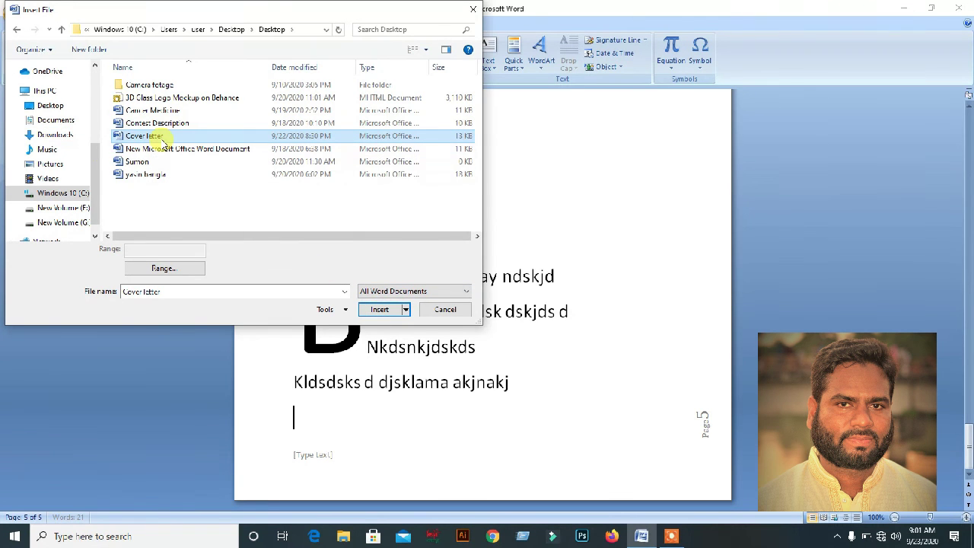
{"action": "left_click", "coordinate": [375, 309]}
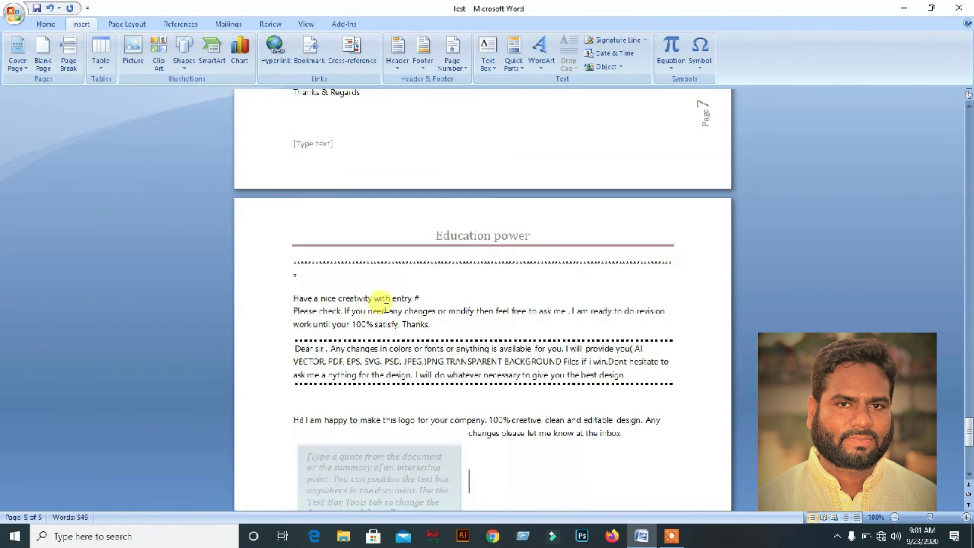
{"action": "scroll", "coordinate": [498, 259], "scroll_direction": "down", "scroll_amount": 4}
{"action": "scroll", "coordinate": [498, 261], "scroll_direction": "up", "scroll_amount": 10}
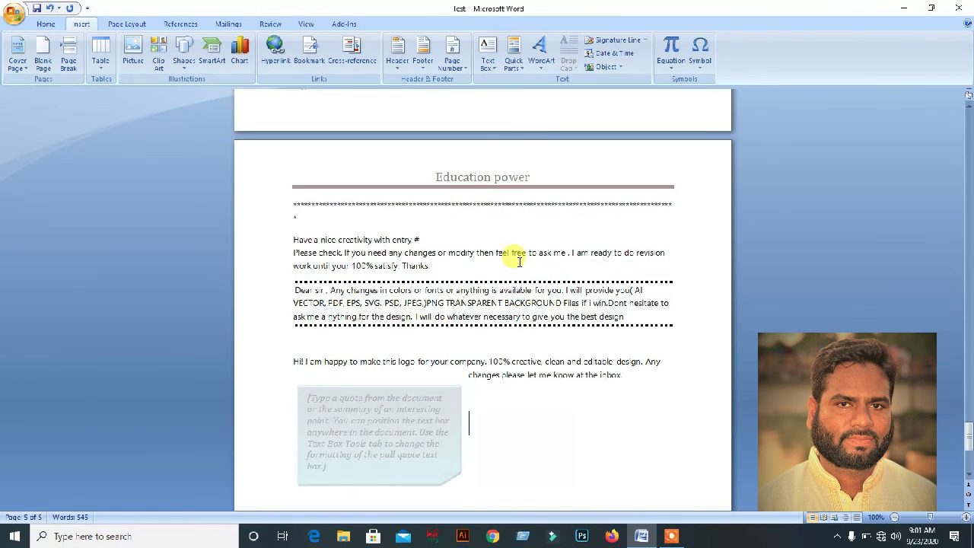
{"action": "scroll", "coordinate": [519, 261], "scroll_direction": "up", "scroll_amount": 10}
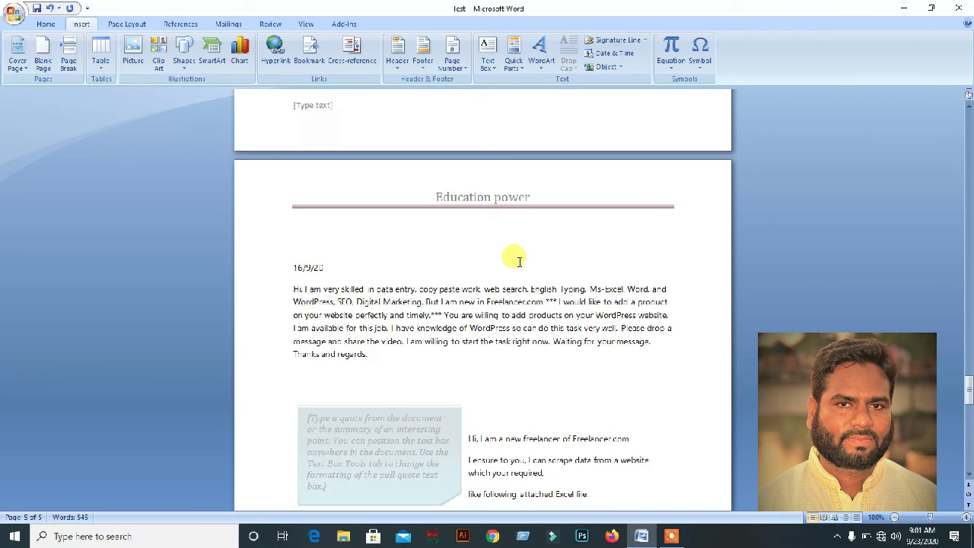
{"action": "scroll", "coordinate": [634, 202], "scroll_direction": "down", "scroll_amount": 10}
{"action": "scroll", "coordinate": [616, 232], "scroll_direction": "down", "scroll_amount": 11}
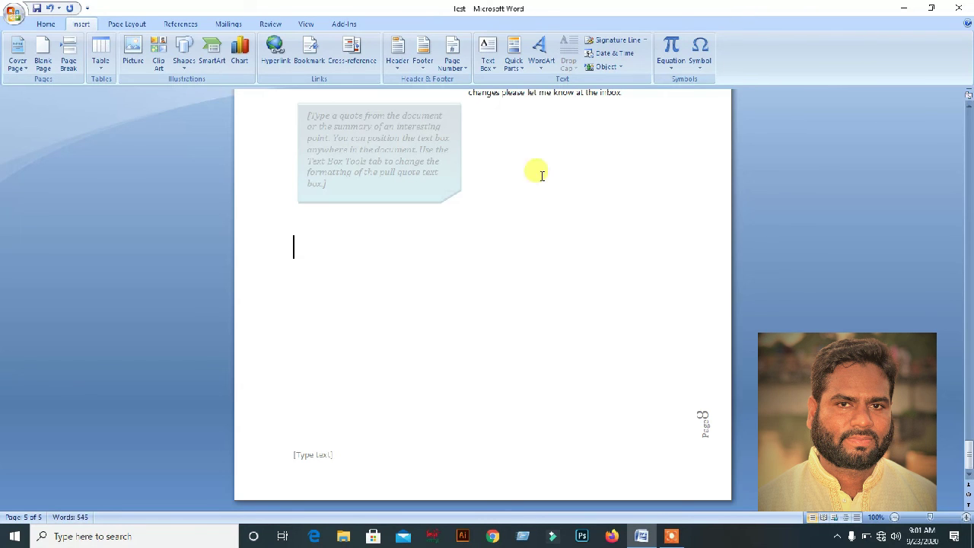
{"action": "left_click", "coordinate": [672, 67]}
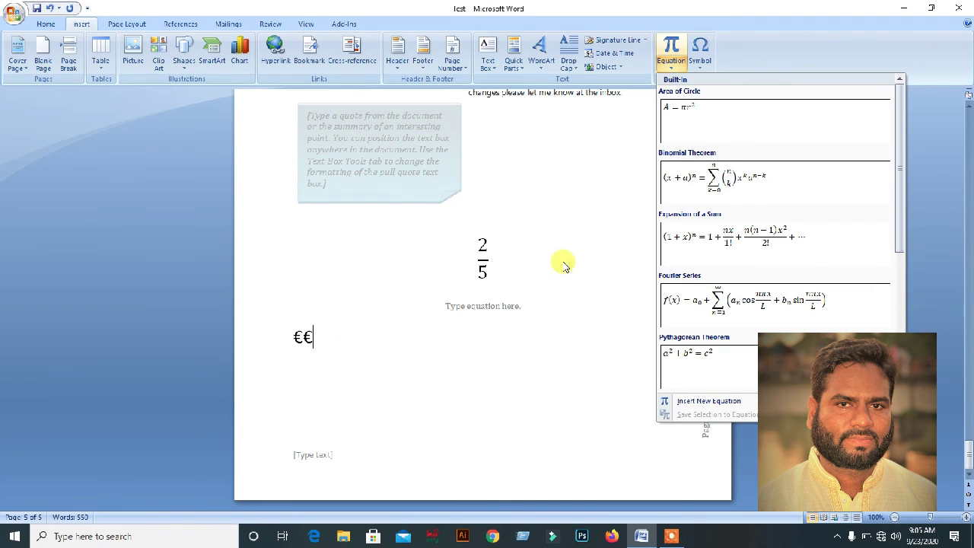
Delete the stray euro symbols and insert a new blank equation below the 2/5 fraction.
{"action": "left_click", "coordinate": [333, 327]}
{"action": "key", "text": "BackSpace"}
{"action": "key", "text": "BackSpace"}
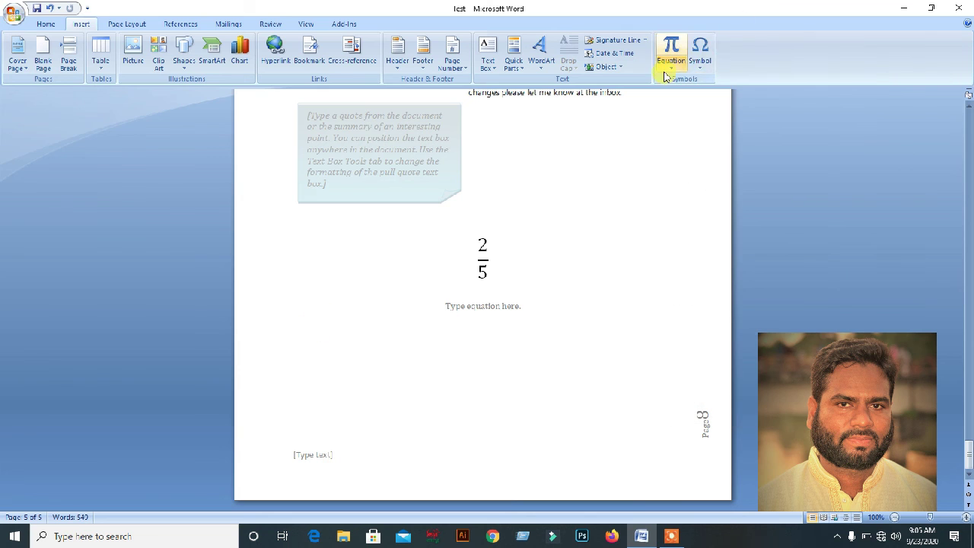
{"action": "left_click", "coordinate": [669, 66]}
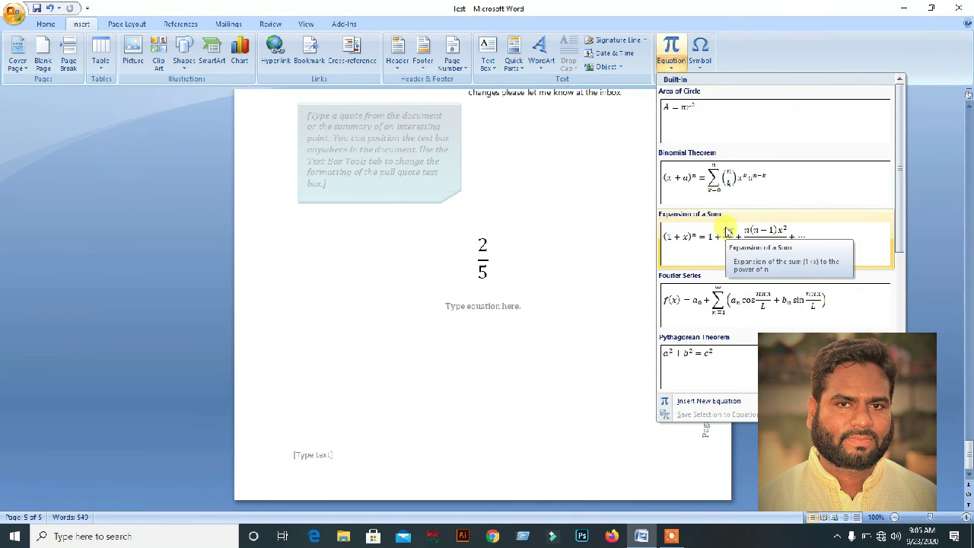
{"action": "scroll", "coordinate": [726, 231], "scroll_direction": "down", "scroll_amount": 3}
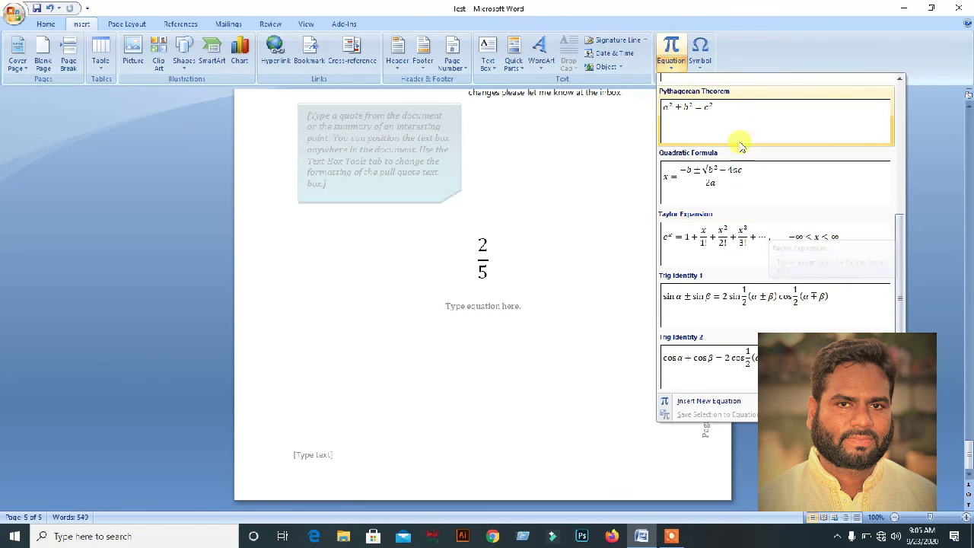
{"action": "left_click", "coordinate": [707, 402]}
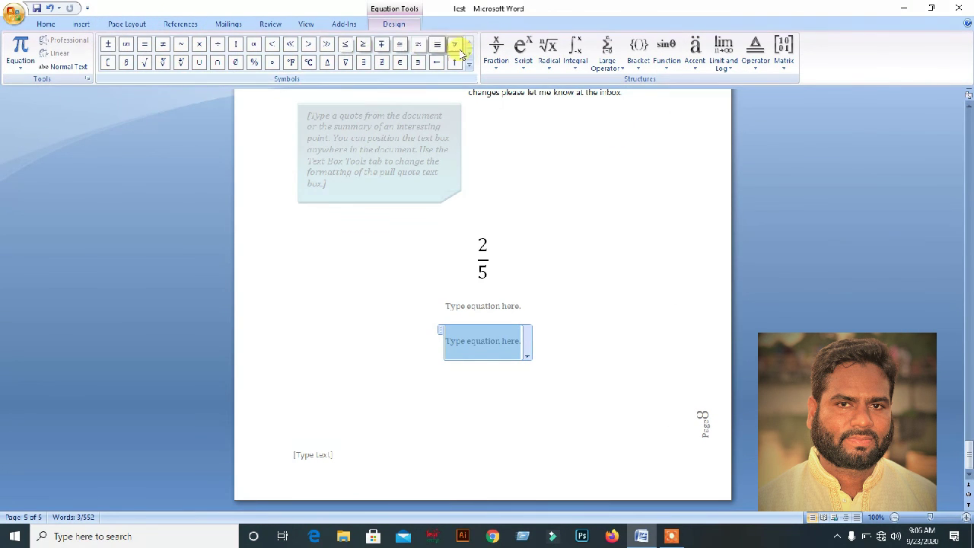
Build a stacked fraction with 5 as numerator and 7 as denominator.
{"action": "left_click", "coordinate": [496, 67]}
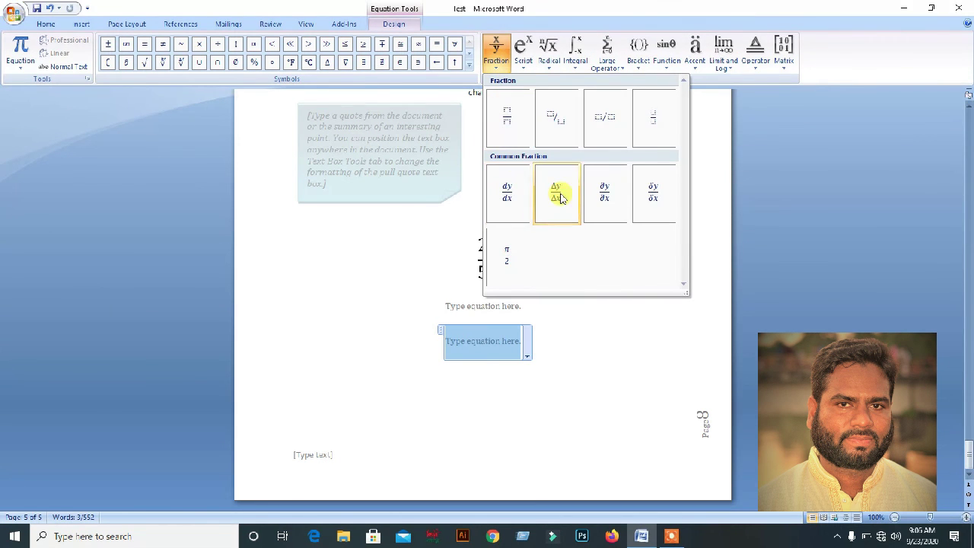
{"action": "left_click", "coordinate": [513, 127]}
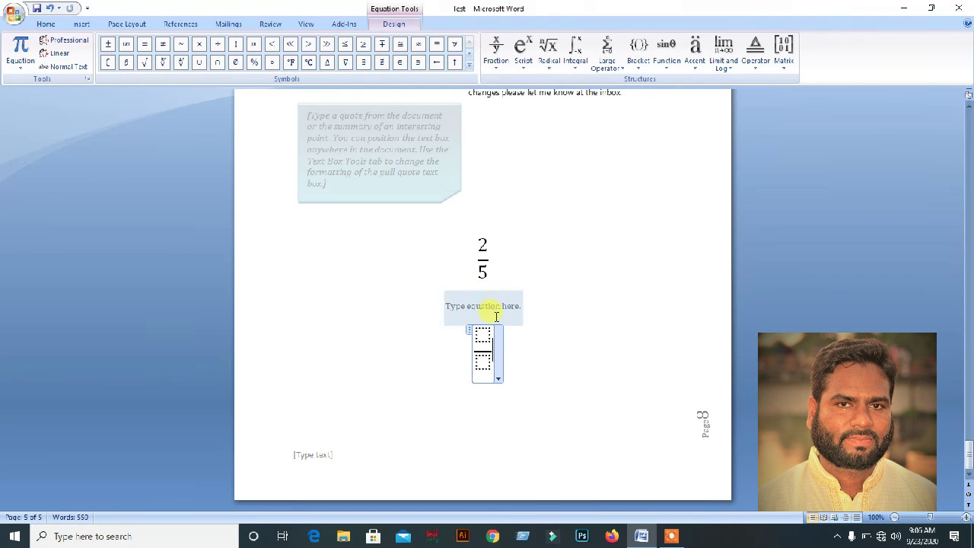
{"action": "type", "text": "5"}
{"action": "left_click", "coordinate": [482, 362]}
{"action": "type", "text": "7"}
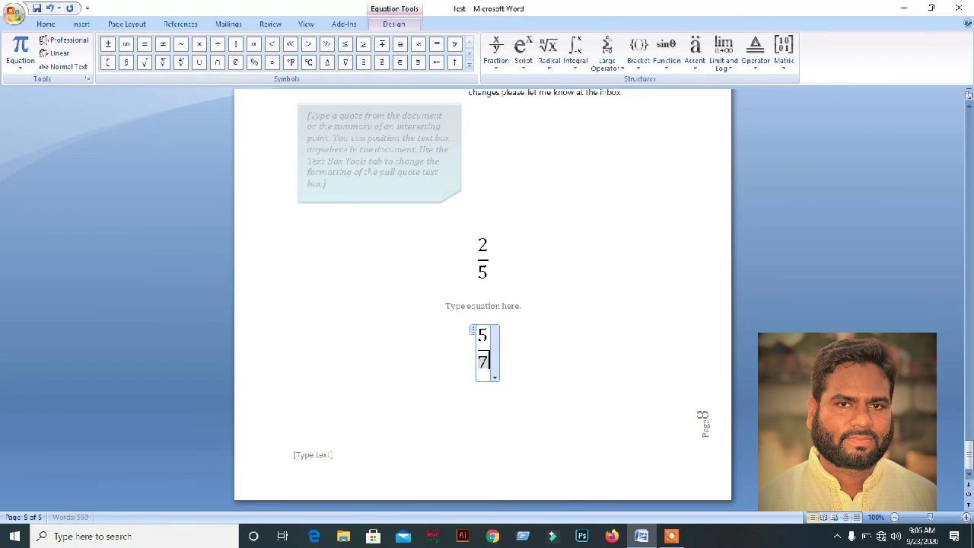
Browse the remaining equation structure galleries, from scripts to matrices, then leave the equation.
{"action": "left_click", "coordinate": [523, 52]}
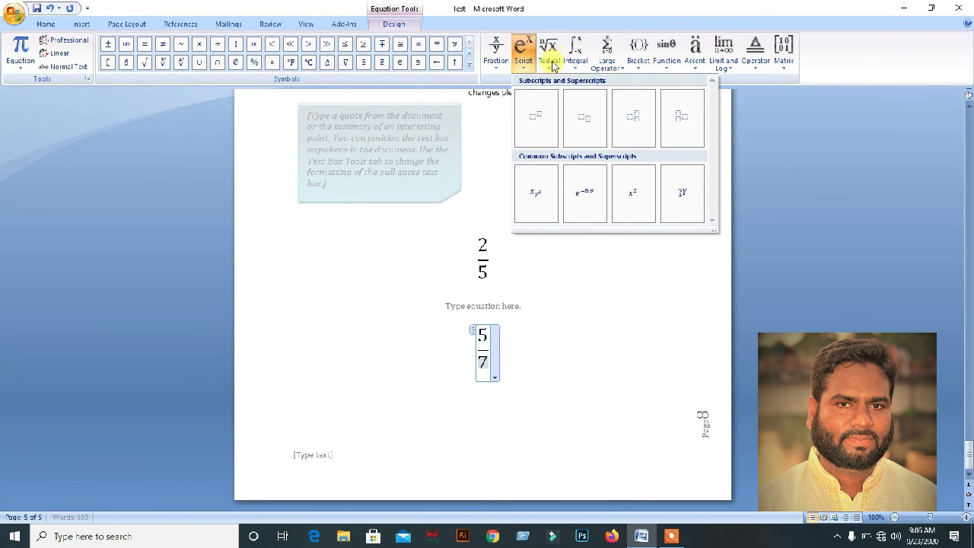
{"action": "left_click", "coordinate": [548, 50]}
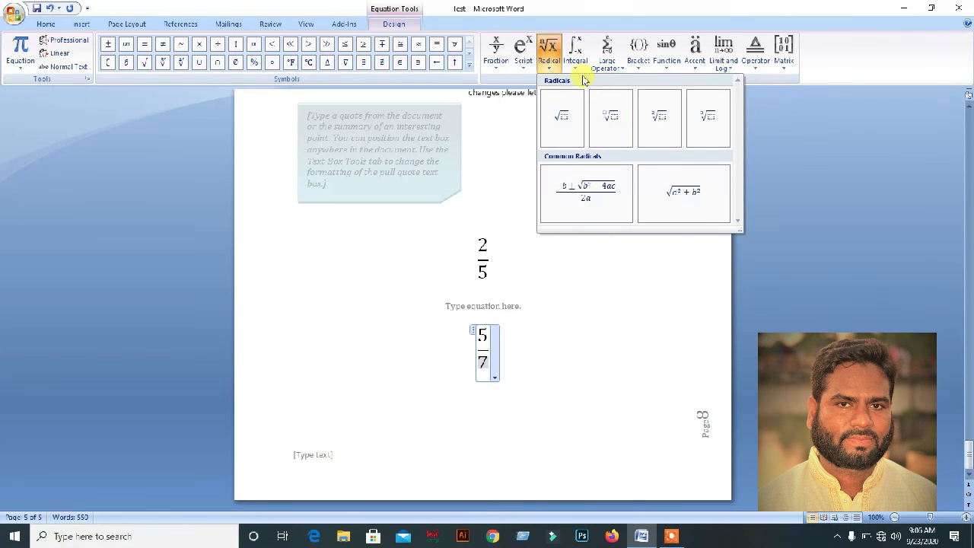
{"action": "left_click", "coordinate": [576, 55]}
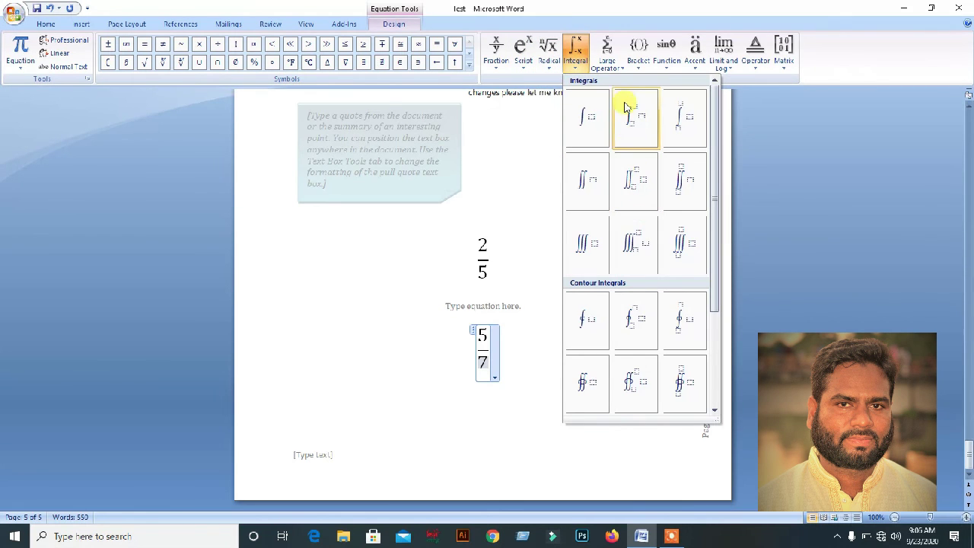
{"action": "left_click", "coordinate": [623, 69]}
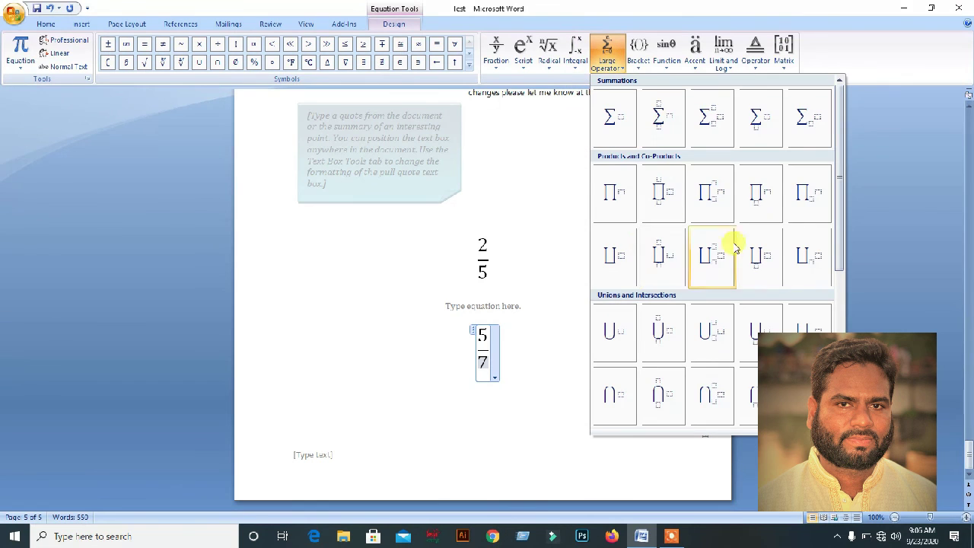
{"action": "left_click", "coordinate": [643, 68]}
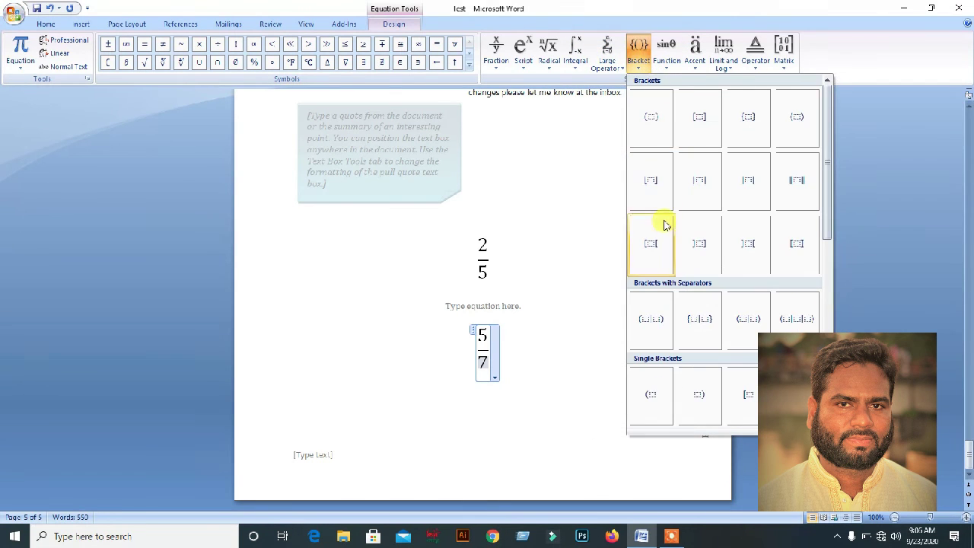
{"action": "left_click", "coordinate": [668, 67]}
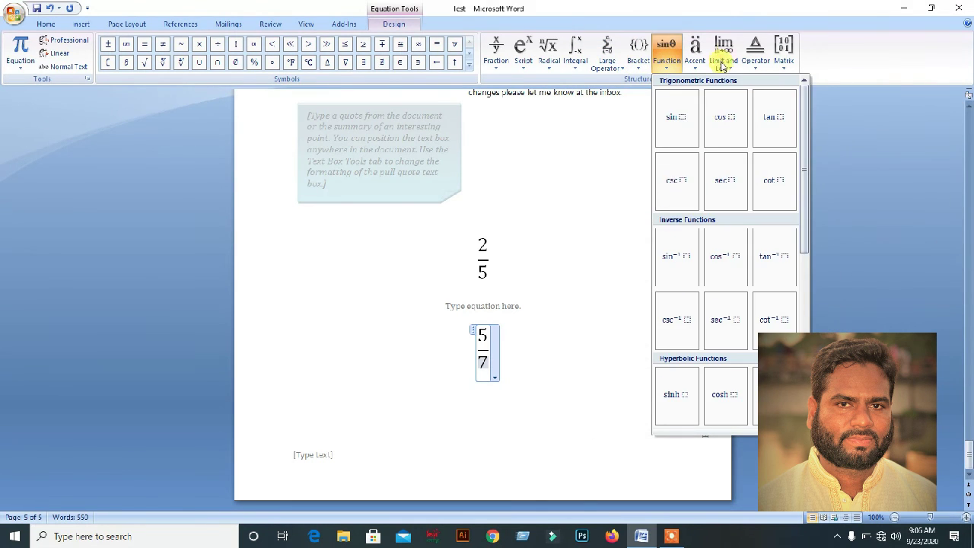
{"action": "left_click", "coordinate": [694, 64]}
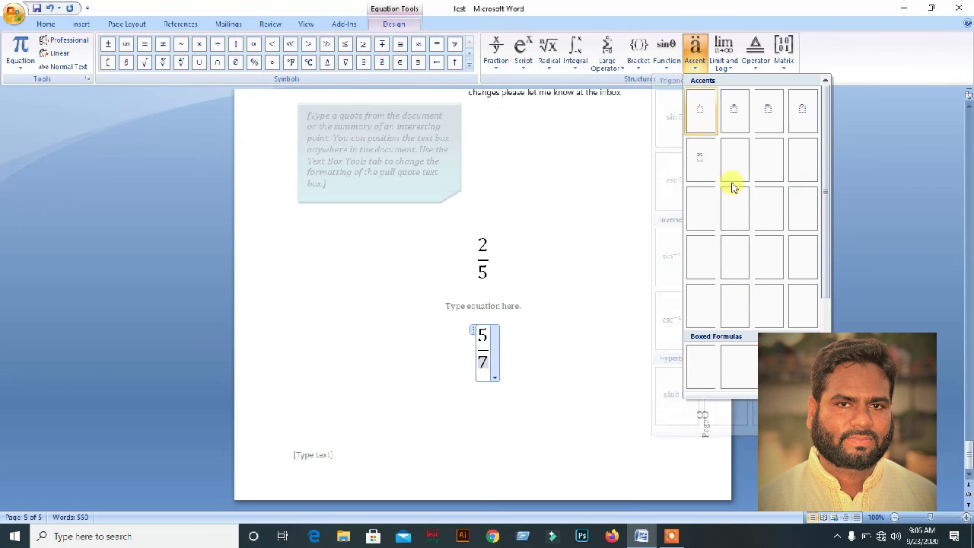
{"action": "left_click", "coordinate": [733, 67]}
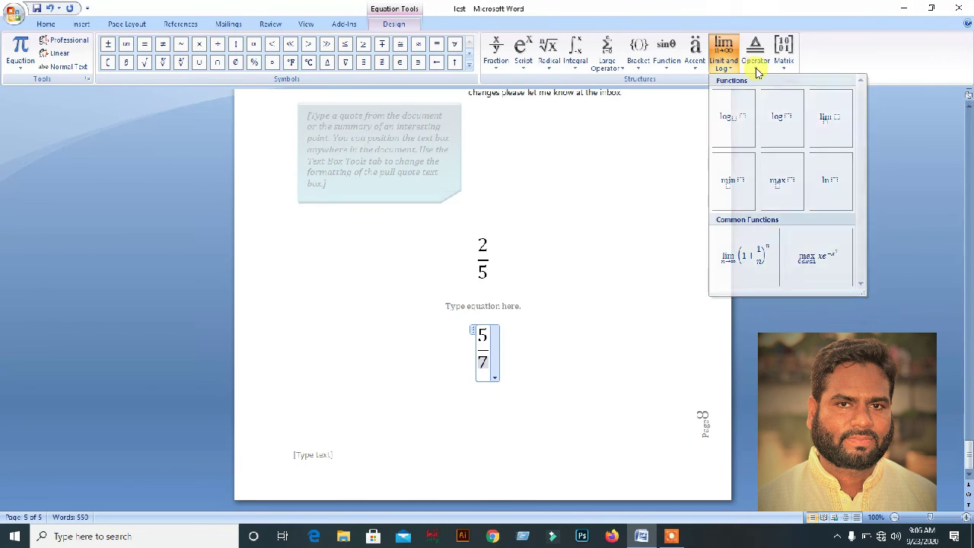
{"action": "left_click", "coordinate": [757, 70]}
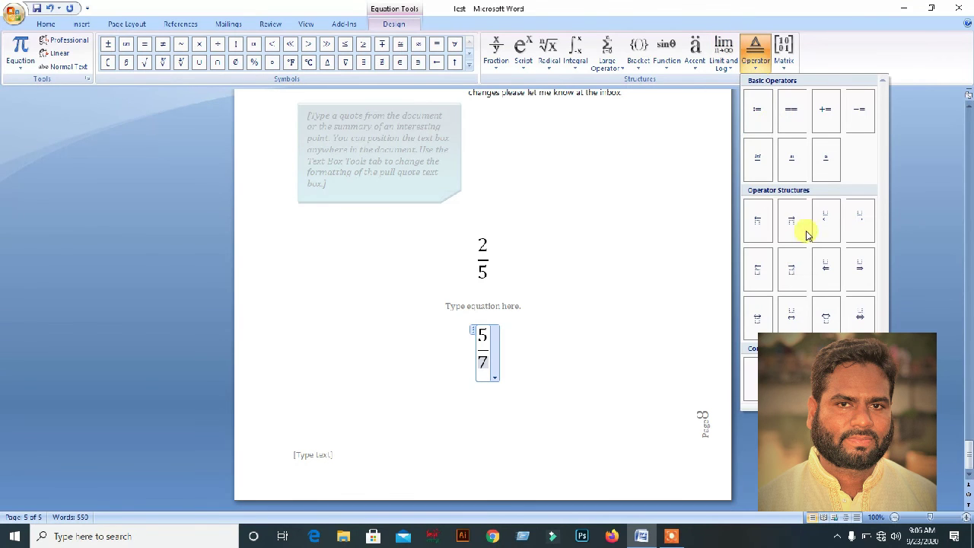
{"action": "left_click", "coordinate": [786, 67]}
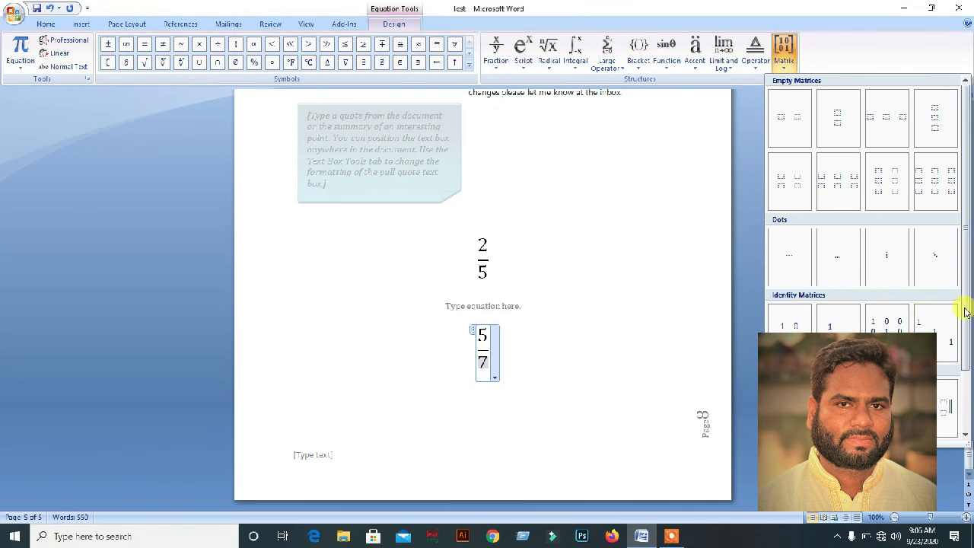
{"action": "left_click", "coordinate": [579, 344]}
{"action": "left_click", "coordinate": [517, 376]}
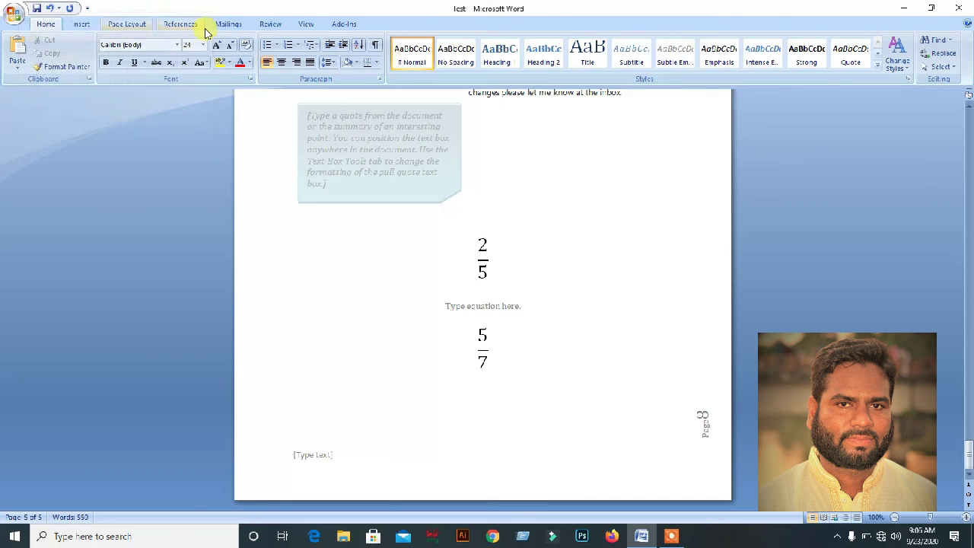
{"action": "left_click", "coordinate": [81, 24]}
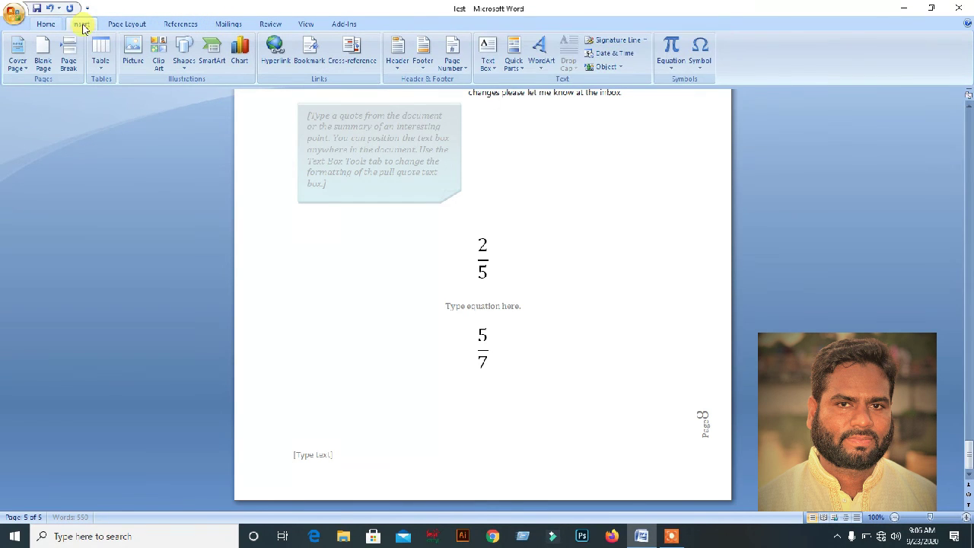
{"action": "left_click", "coordinate": [700, 54]}
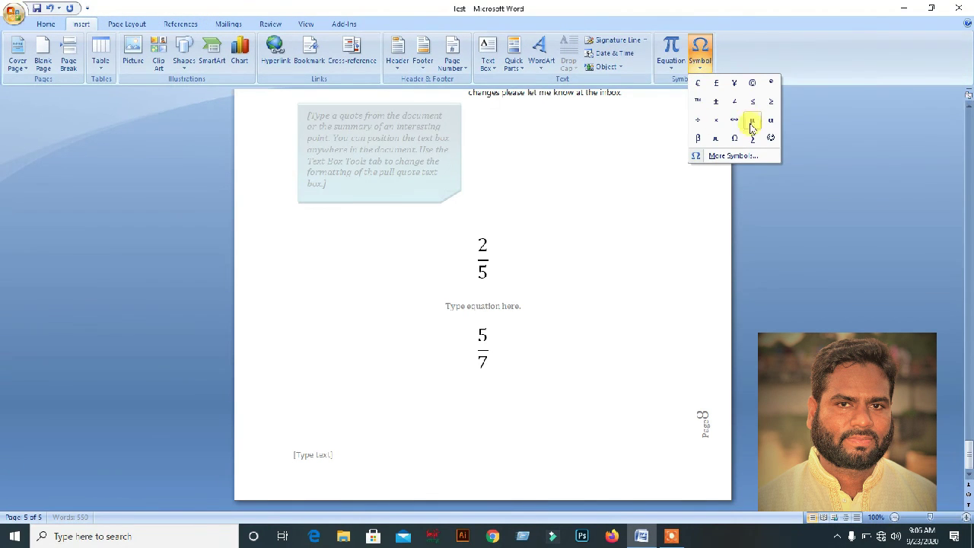
{"action": "left_click", "coordinate": [748, 158]}
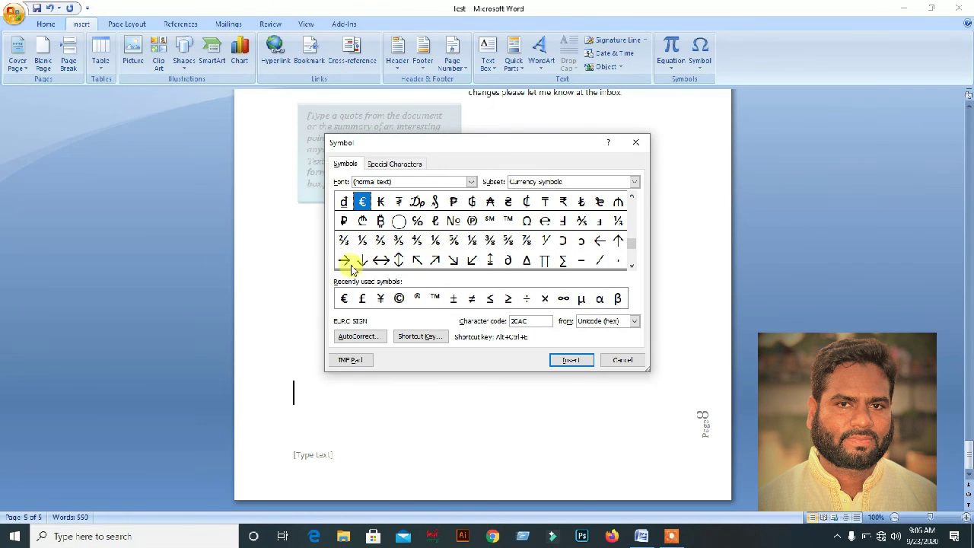
{"action": "left_click", "coordinate": [620, 360]}
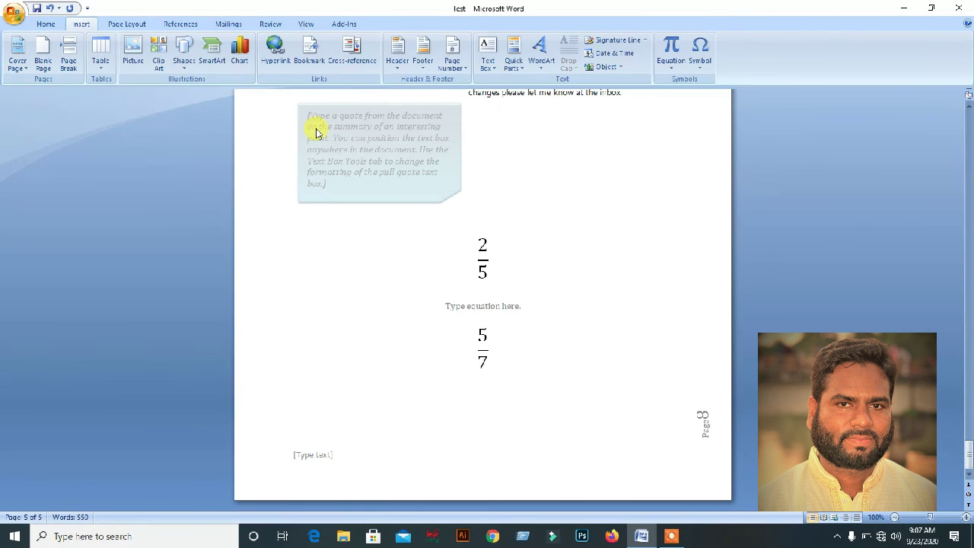
{"action": "left_click", "coordinate": [102, 62]}
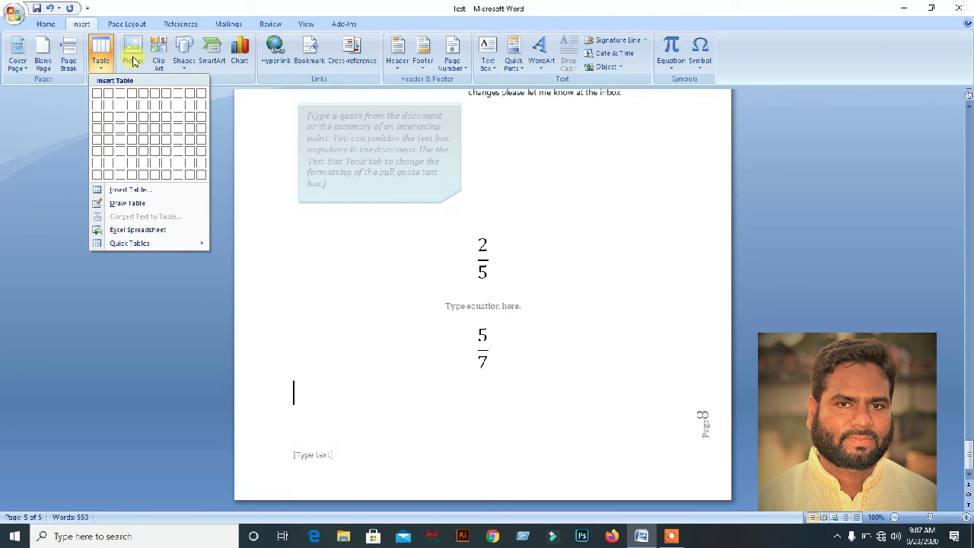
{"action": "left_click", "coordinate": [186, 70]}
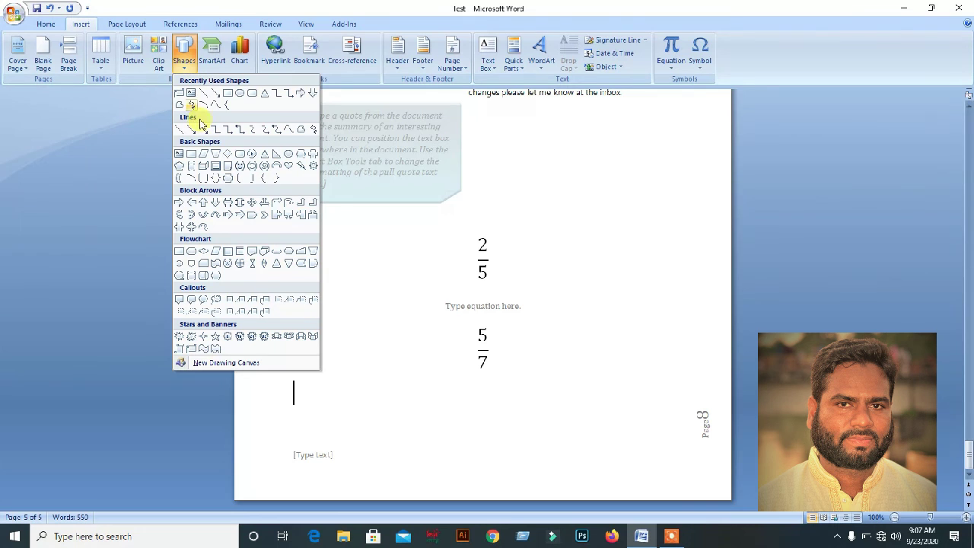
{"action": "left_click", "coordinate": [217, 65]}
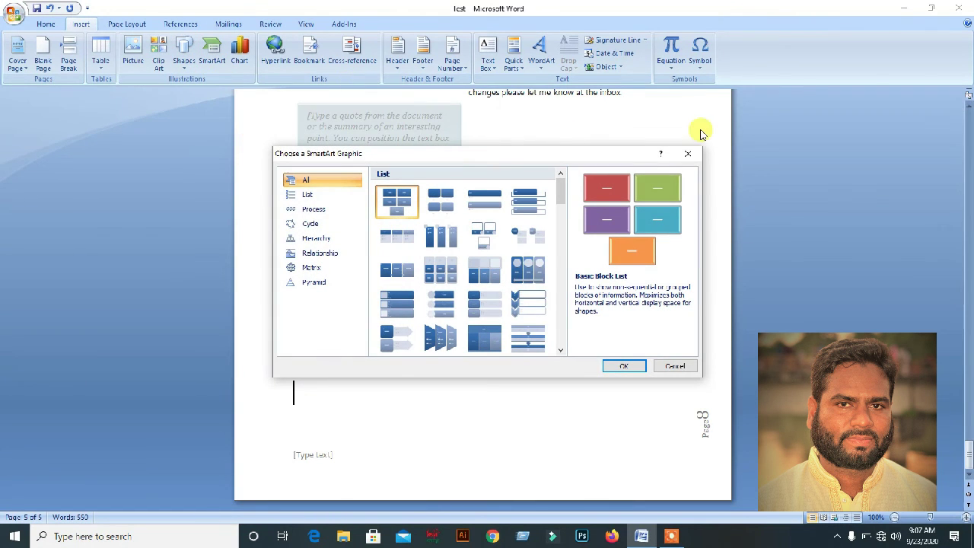
{"action": "left_click", "coordinate": [683, 156]}
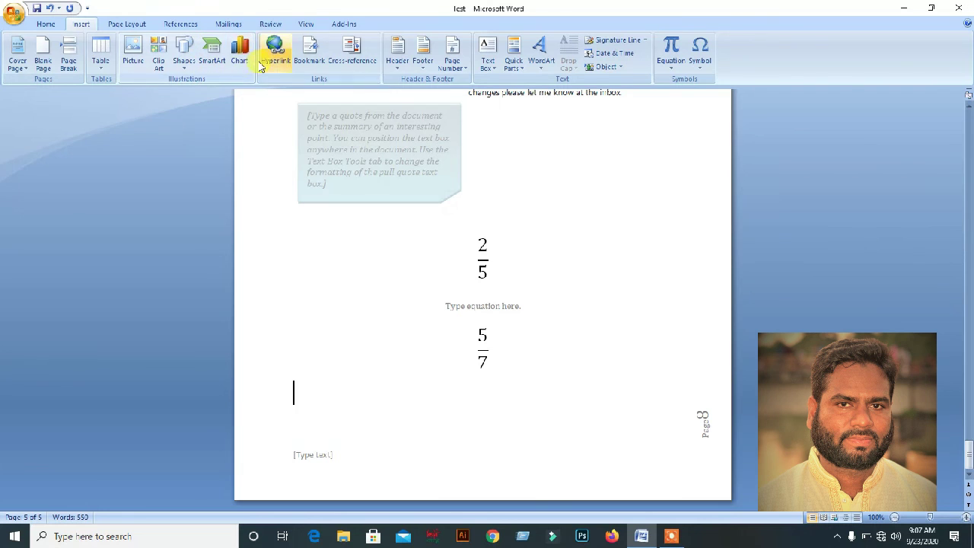
{"action": "left_click", "coordinate": [241, 61]}
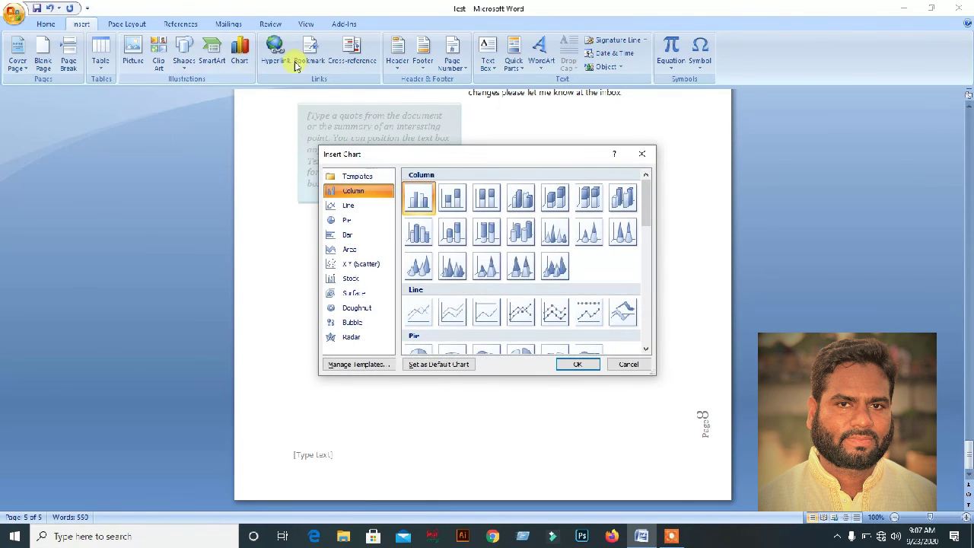
{"action": "left_click", "coordinate": [642, 156]}
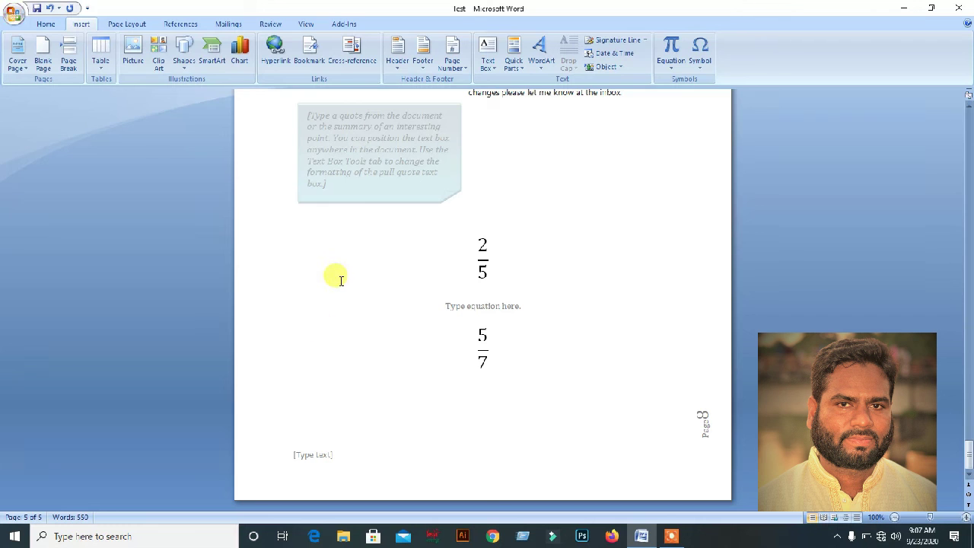
{"action": "left_click", "coordinate": [399, 69]}
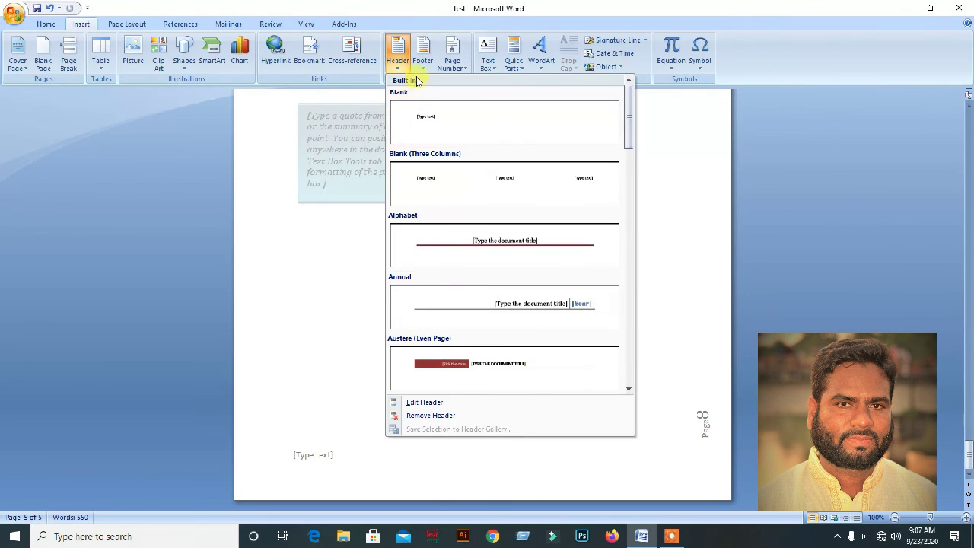
{"action": "left_click", "coordinate": [424, 68]}
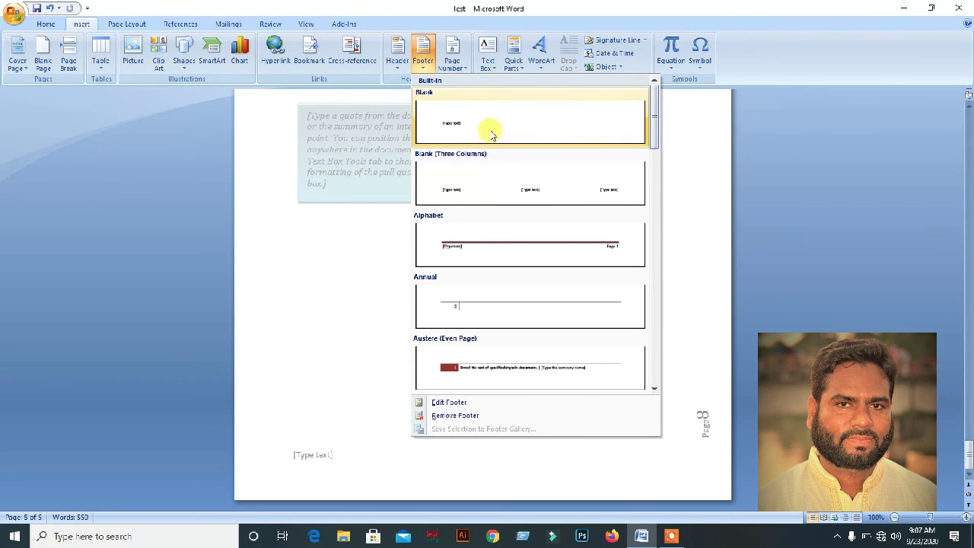
{"action": "left_click", "coordinate": [338, 287]}
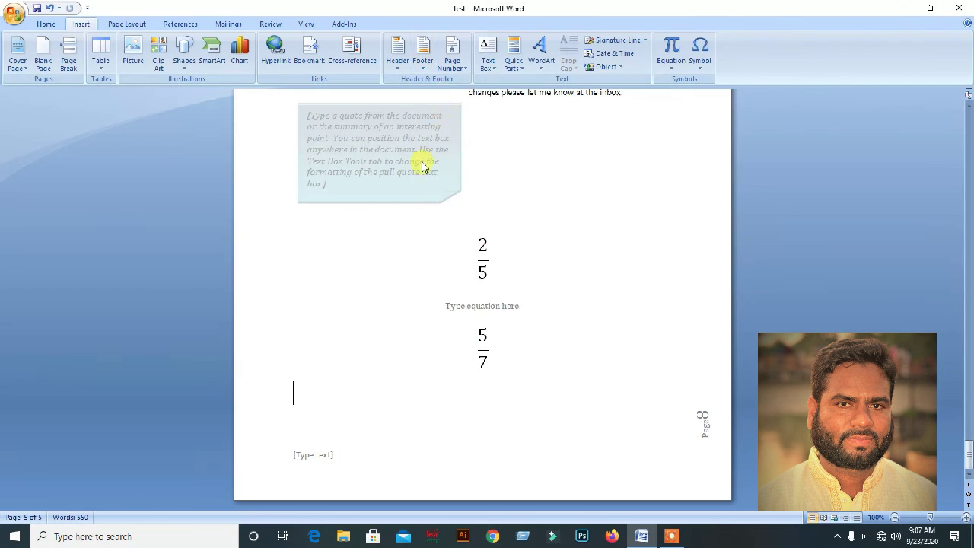
{"action": "left_click", "coordinate": [464, 69]}
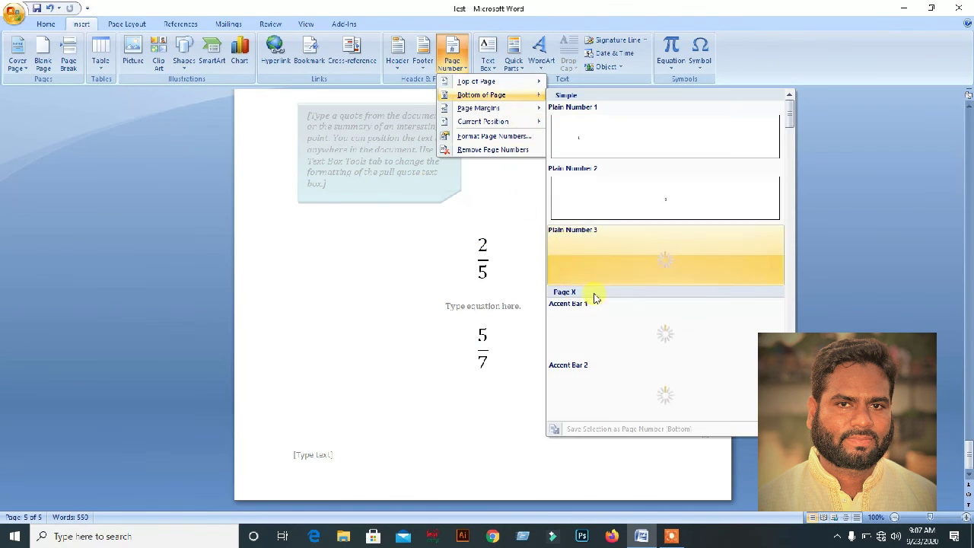
{"action": "left_click", "coordinate": [401, 311]}
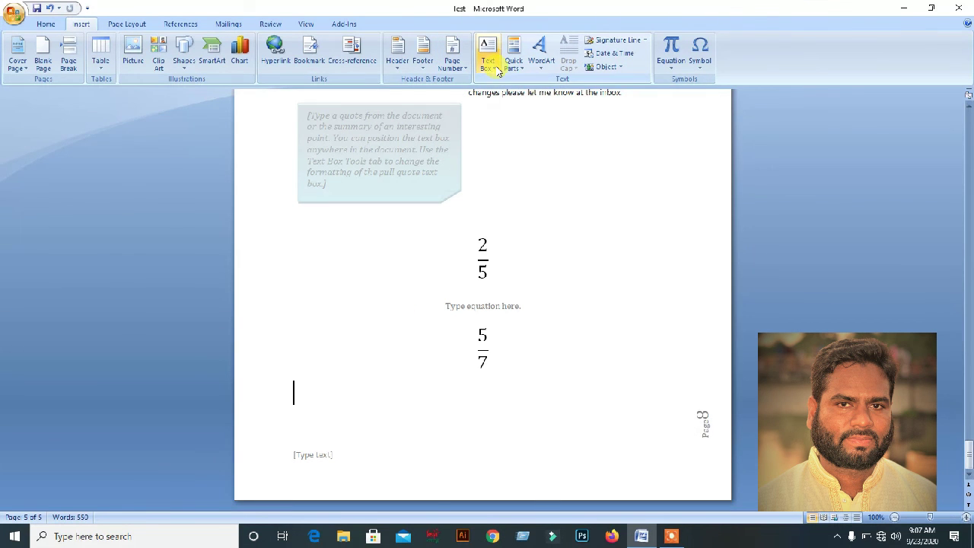
{"action": "left_click", "coordinate": [495, 70]}
{"action": "left_click", "coordinate": [423, 320]}
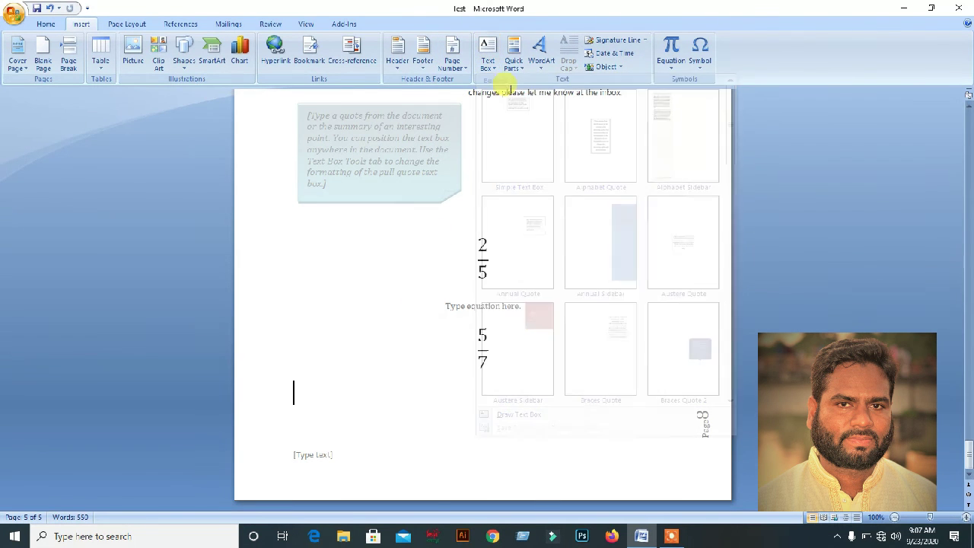
{"action": "left_click", "coordinate": [541, 55]}
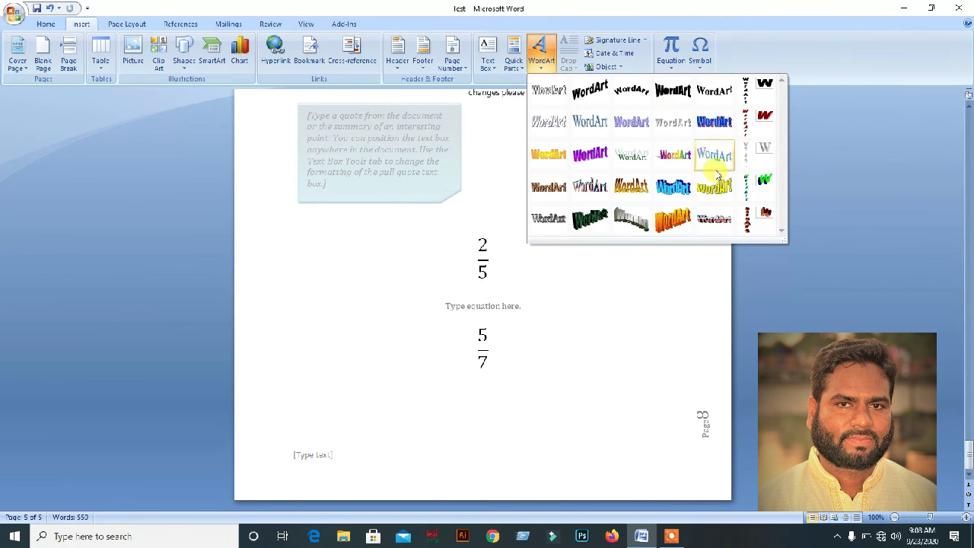
{"action": "left_click", "coordinate": [442, 269]}
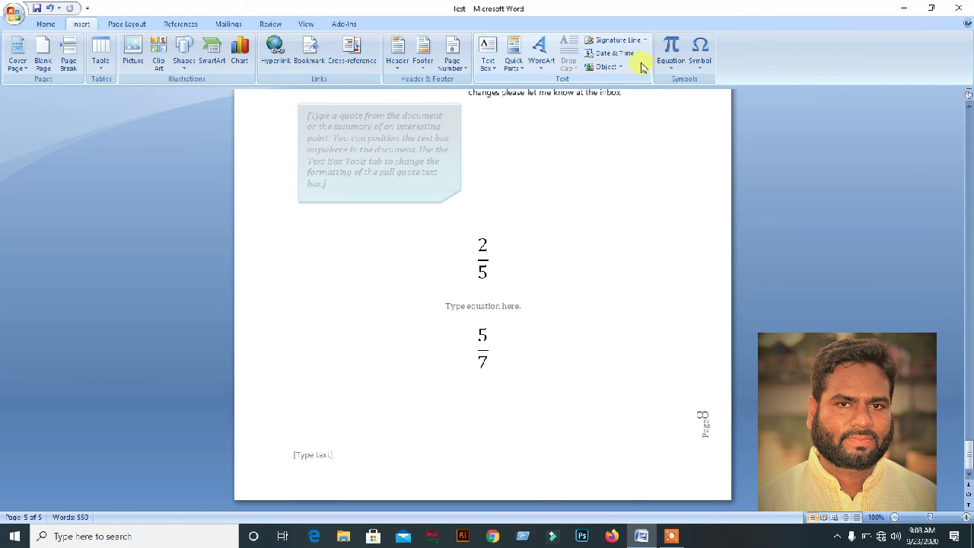
{"action": "left_click", "coordinate": [671, 67]}
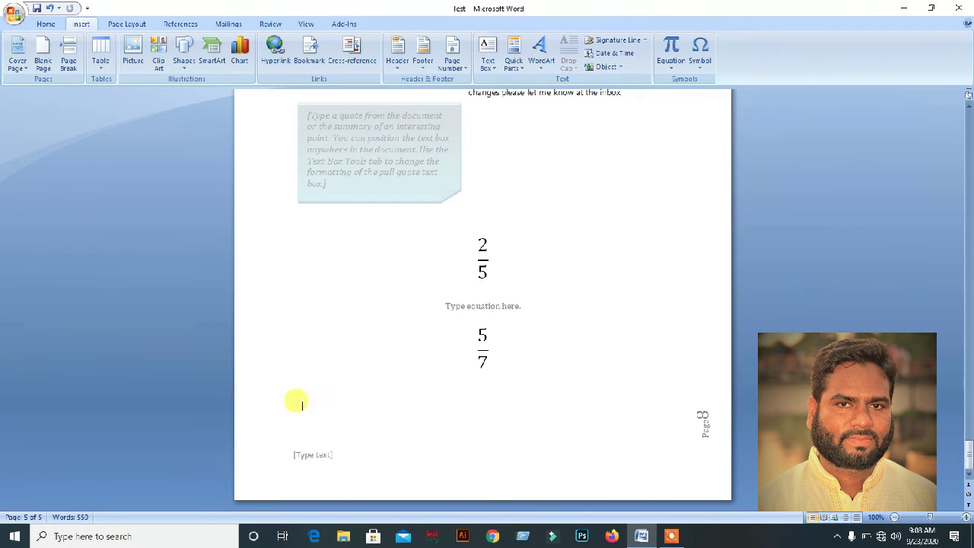
Type 'Signature' below the fractions and draw a horizontal line above it.
{"action": "left_click", "coordinate": [414, 401]}
{"action": "type", "text": "Signature"}
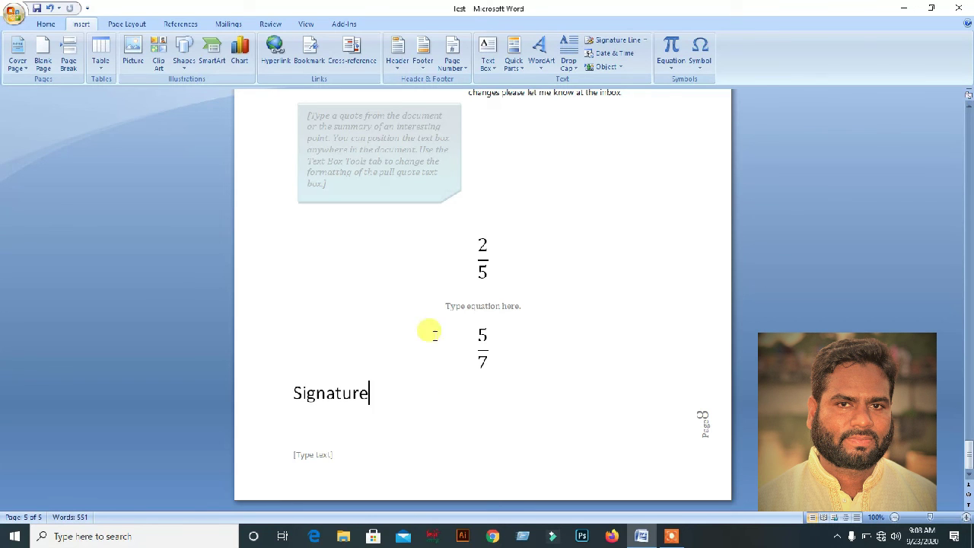
{"action": "left_click", "coordinate": [183, 52]}
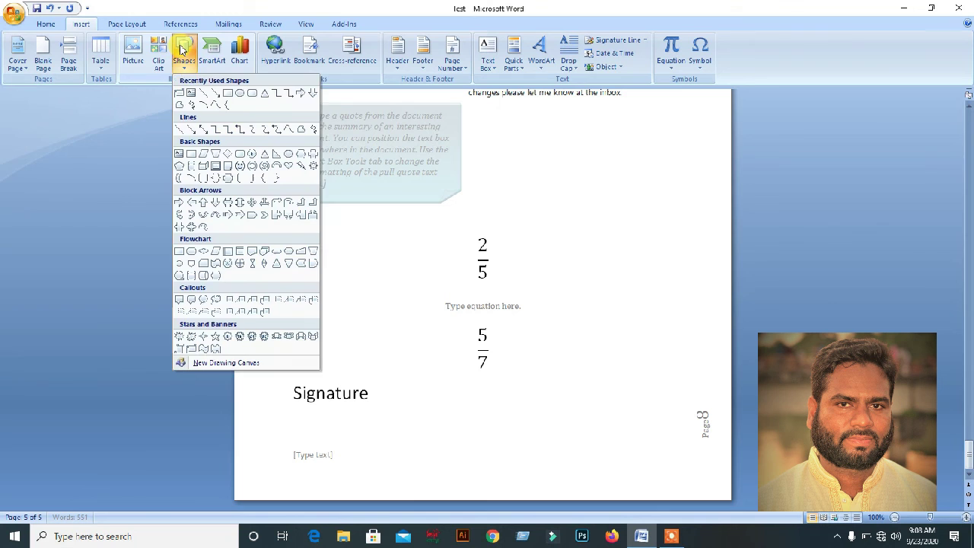
{"action": "left_click", "coordinate": [201, 93]}
{"action": "left_click_drag", "start_coordinate": [287, 375], "coordinate": [375, 374]}
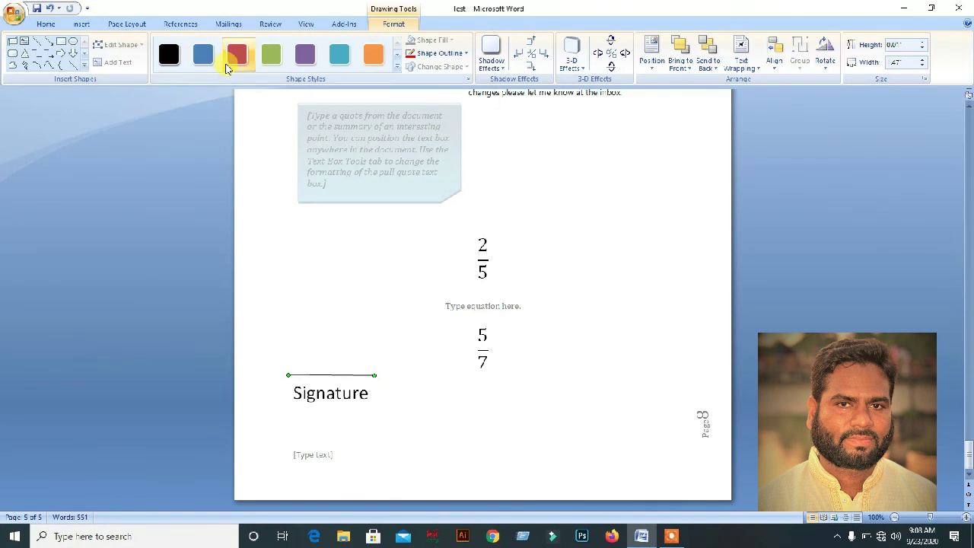
{"action": "left_click_drag", "start_coordinate": [337, 375], "coordinate": [331, 378]}
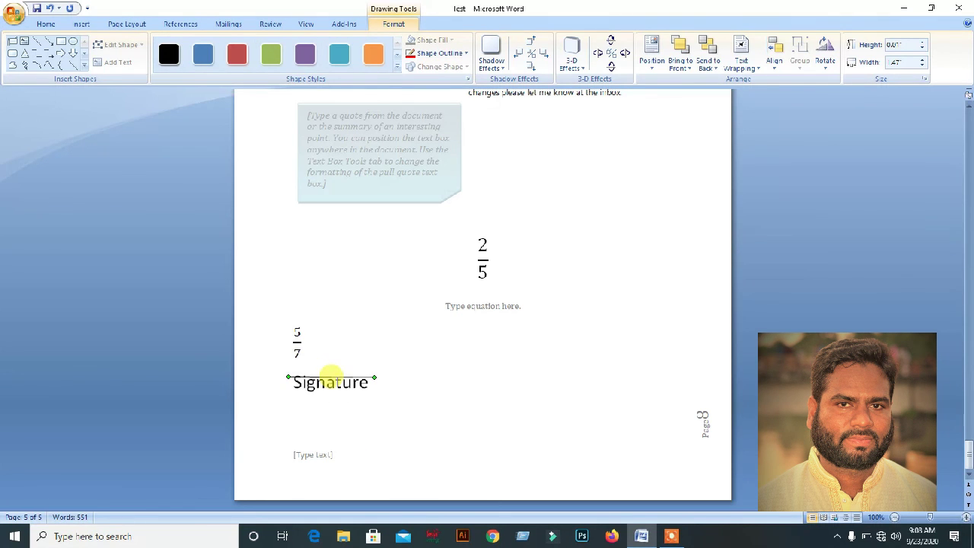
Delete the 5/7 fraction and reposition the line just above Signature, aligned with it.
{"action": "left_click_drag", "start_coordinate": [315, 343], "coordinate": [298, 333]}
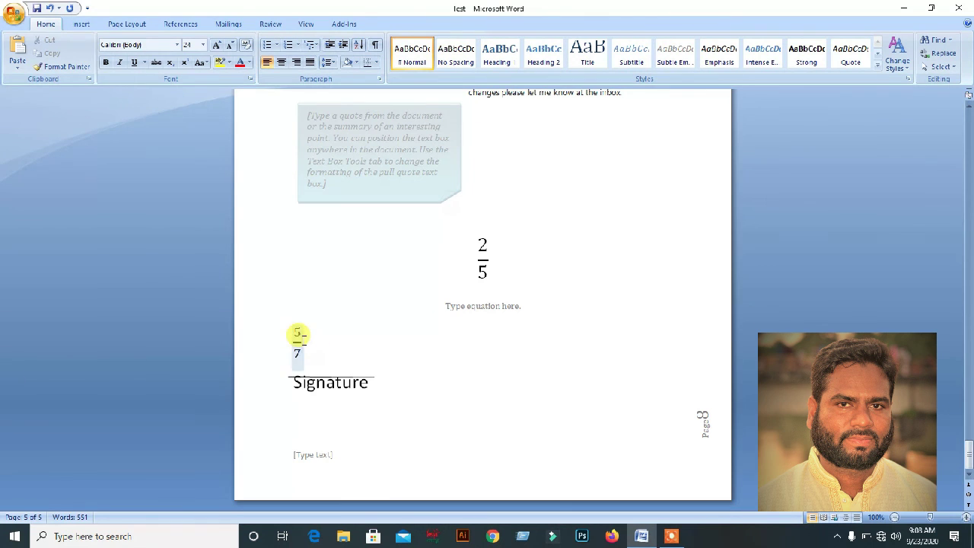
{"action": "key", "text": "Delete"}
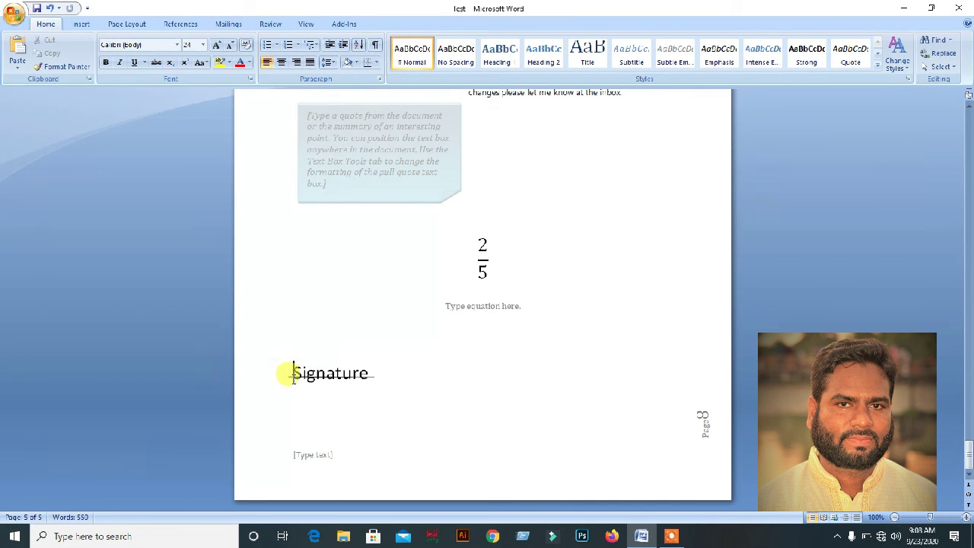
{"action": "left_click", "coordinate": [305, 376]}
{"action": "left_click_drag", "start_coordinate": [306, 361], "coordinate": [306, 360]}
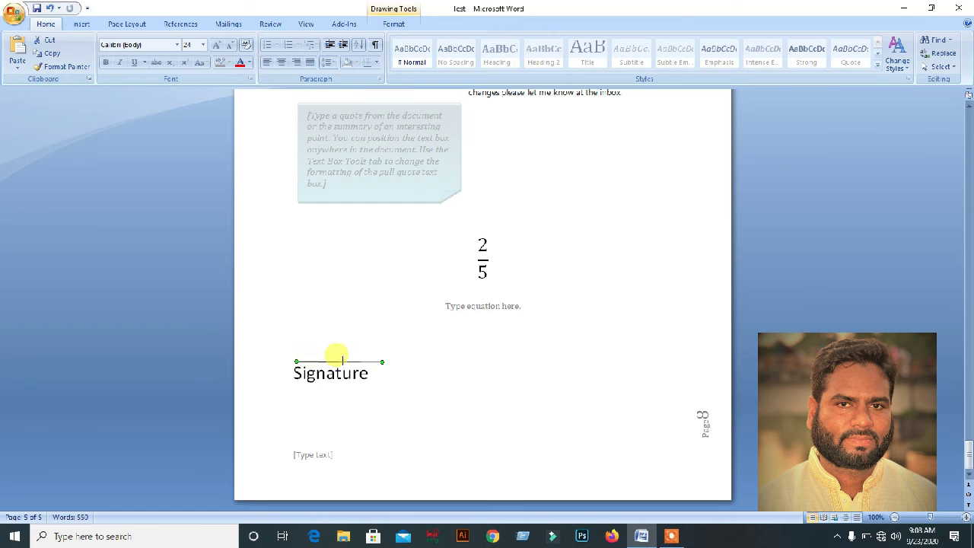
{"action": "left_click", "coordinate": [328, 371]}
{"action": "left_click", "coordinate": [369, 363]}
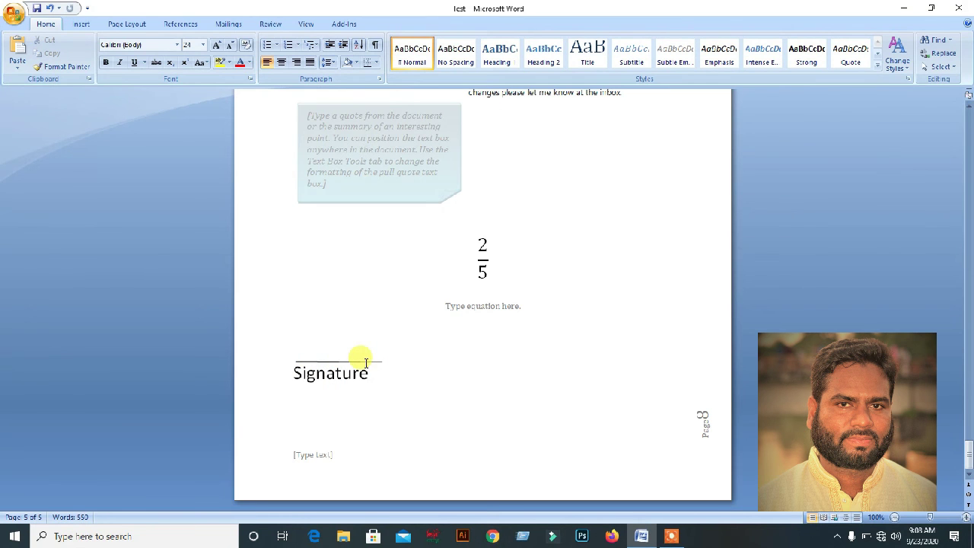
{"action": "left_click", "coordinate": [348, 363]}
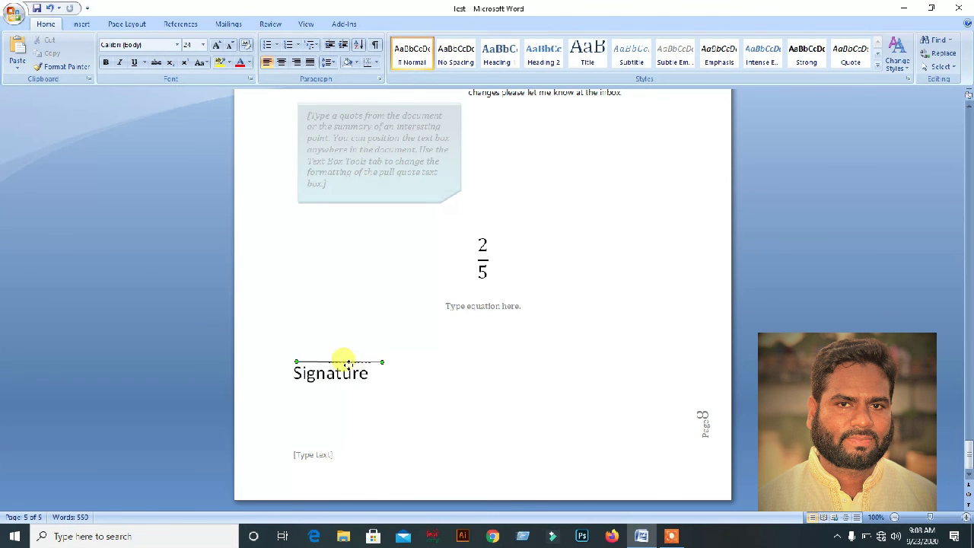
{"action": "left_click_drag", "start_coordinate": [348, 363], "coordinate": [337, 362]}
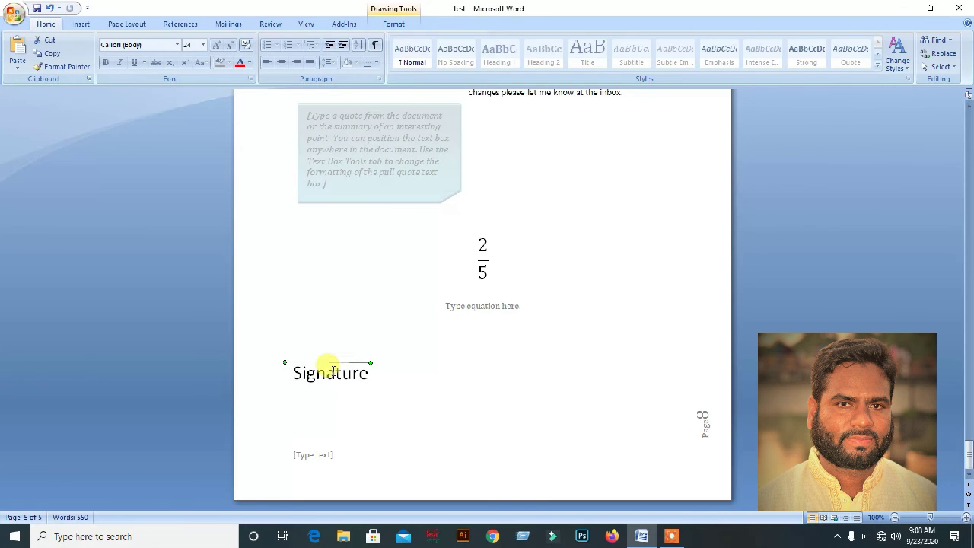
{"action": "double_click", "coordinate": [330, 362]}
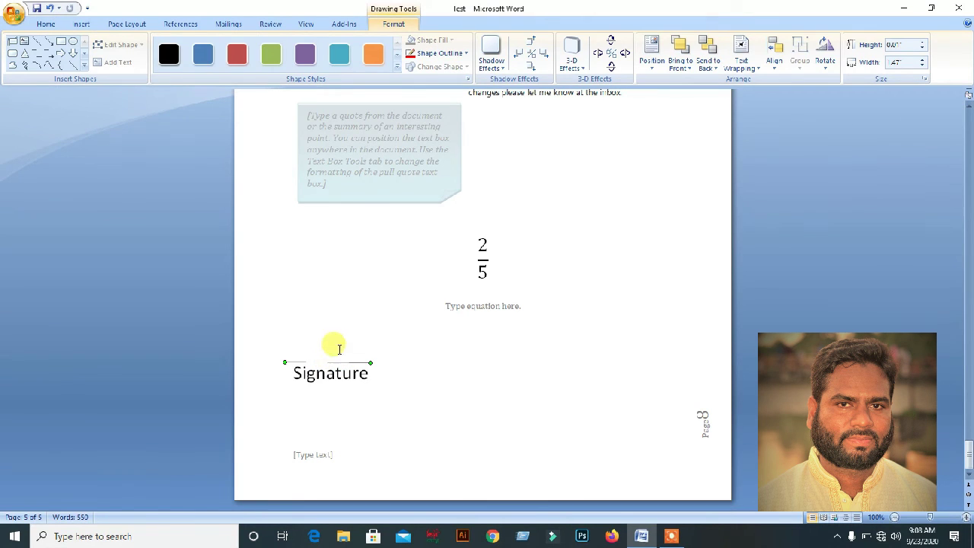
Give the signature line a 2¼ pt weight and Round Dot dashes.
{"action": "left_click", "coordinate": [461, 55]}
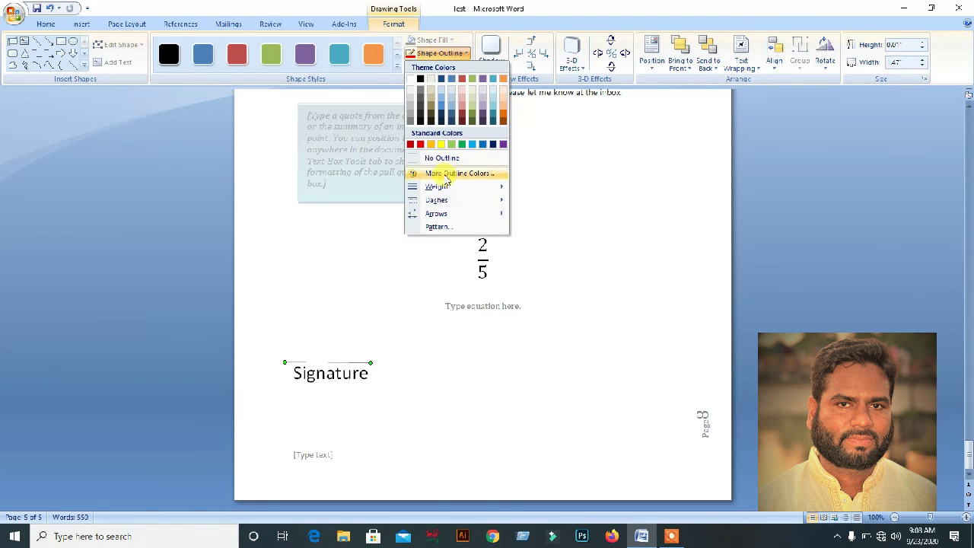
{"action": "mouse_move", "coordinate": [441, 186]}
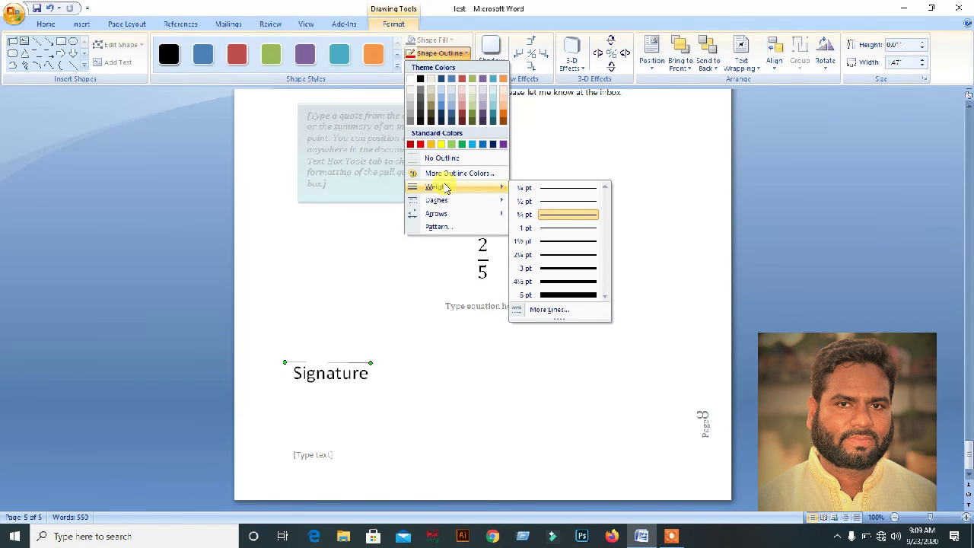
{"action": "left_click", "coordinate": [569, 256]}
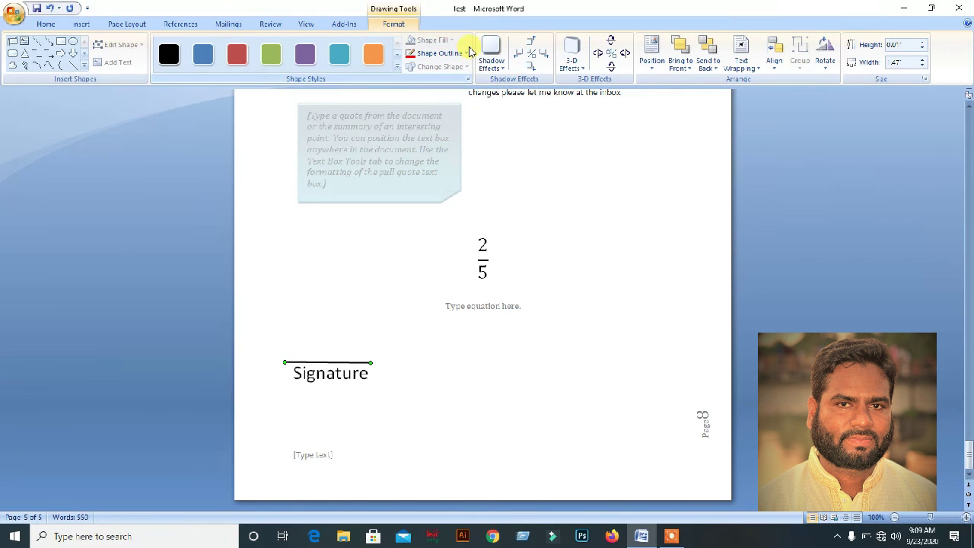
{"action": "left_click", "coordinate": [466, 53]}
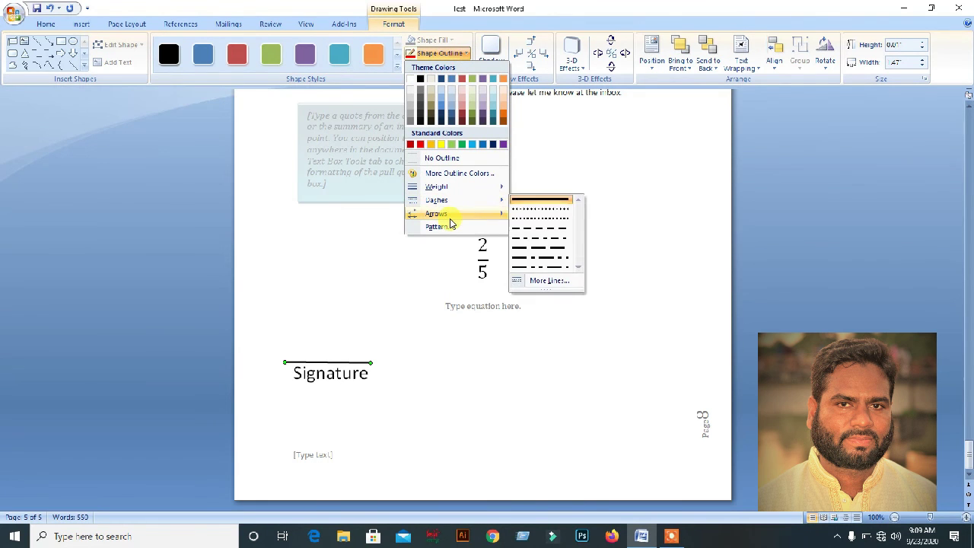
{"action": "mouse_move", "coordinate": [450, 202]}
{"action": "left_click", "coordinate": [523, 211]}
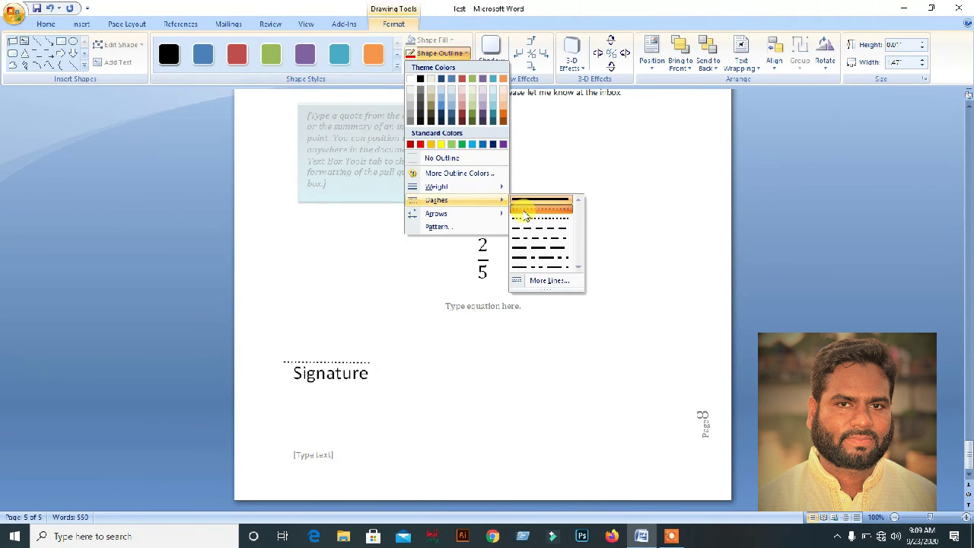
{"action": "left_click", "coordinate": [476, 407]}
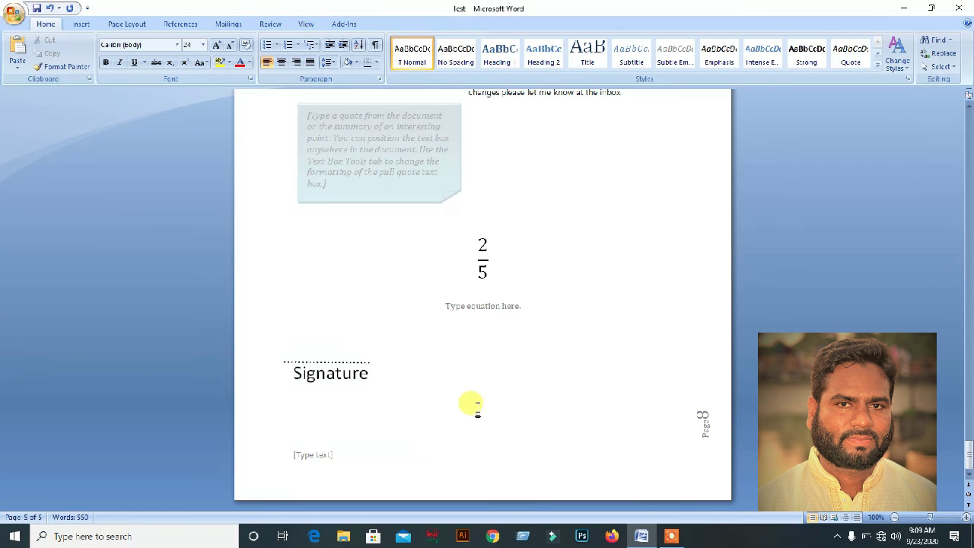
{"action": "scroll", "coordinate": [403, 283], "scroll_direction": "up", "scroll_amount": 2}
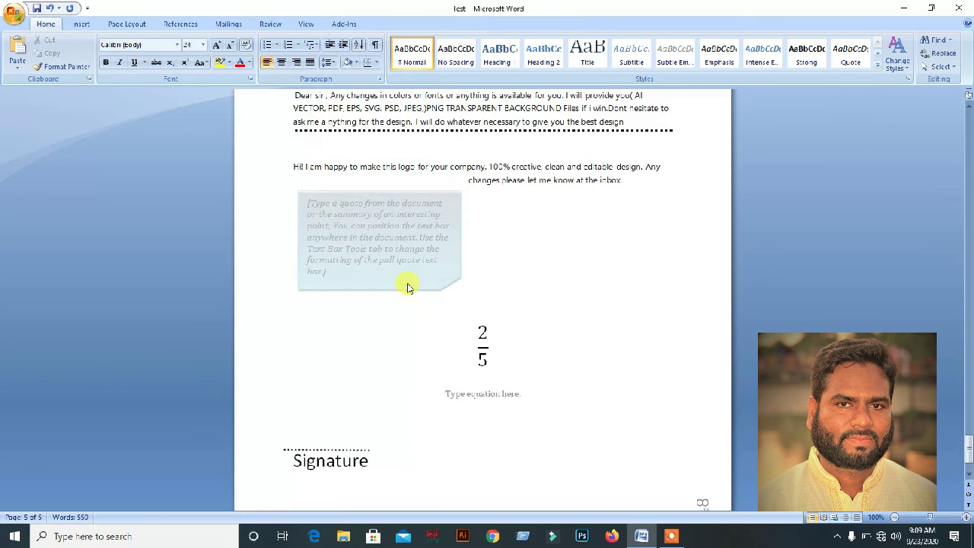
{"action": "left_click", "coordinate": [81, 23]}
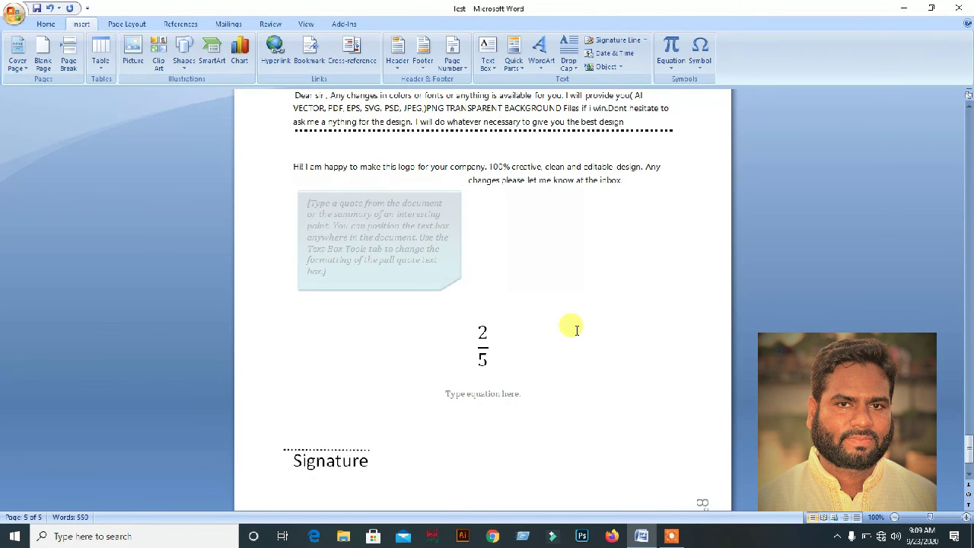